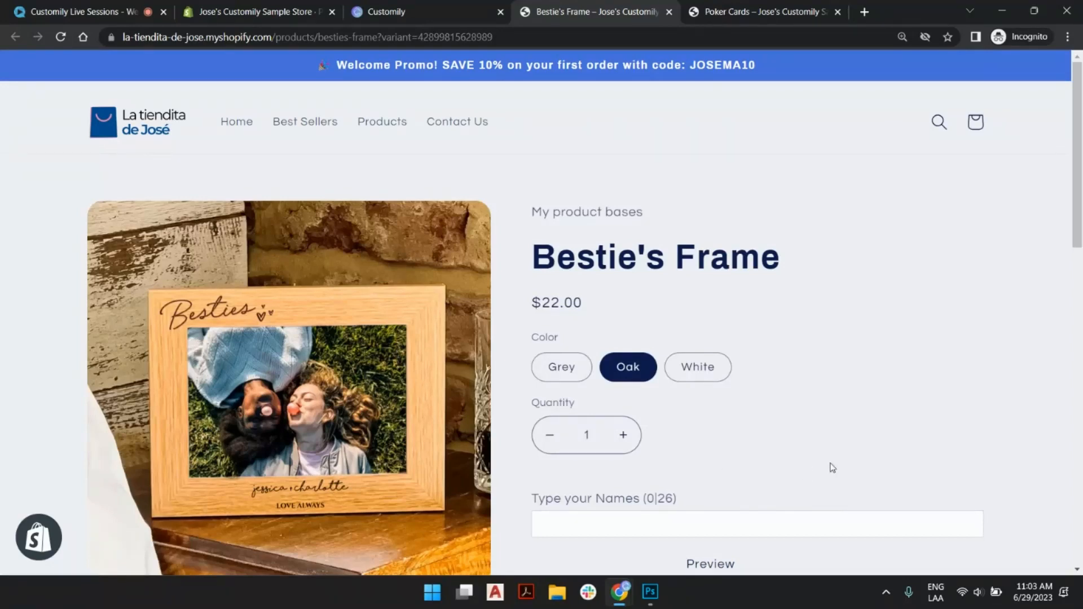
- Personalize the Bestie's Frame by entering two friends' first names joined with an ampersand
scroll(792, 294, down, 3)
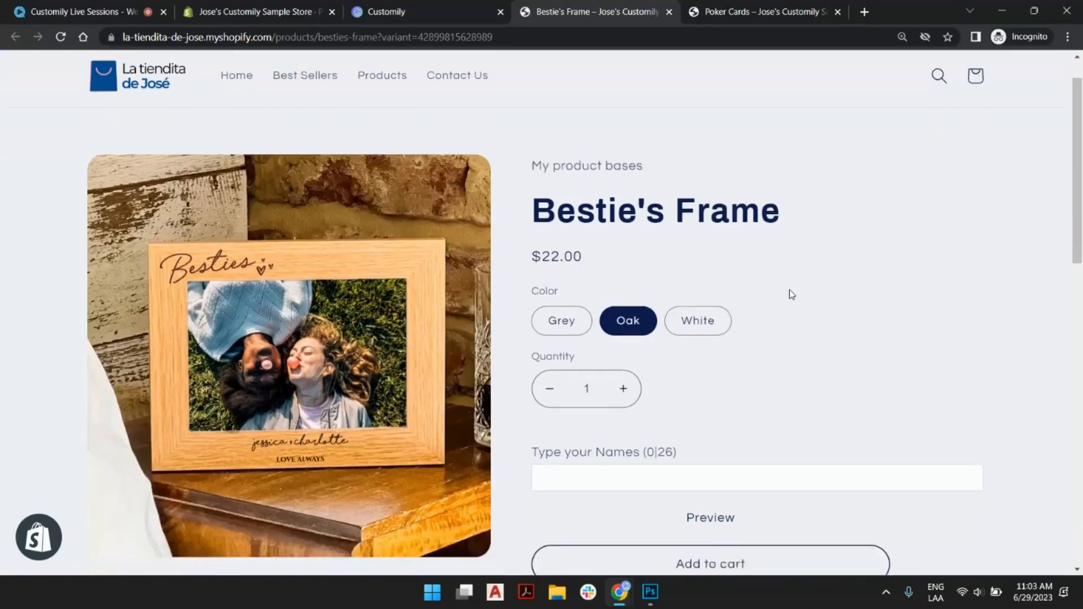
click(754, 381)
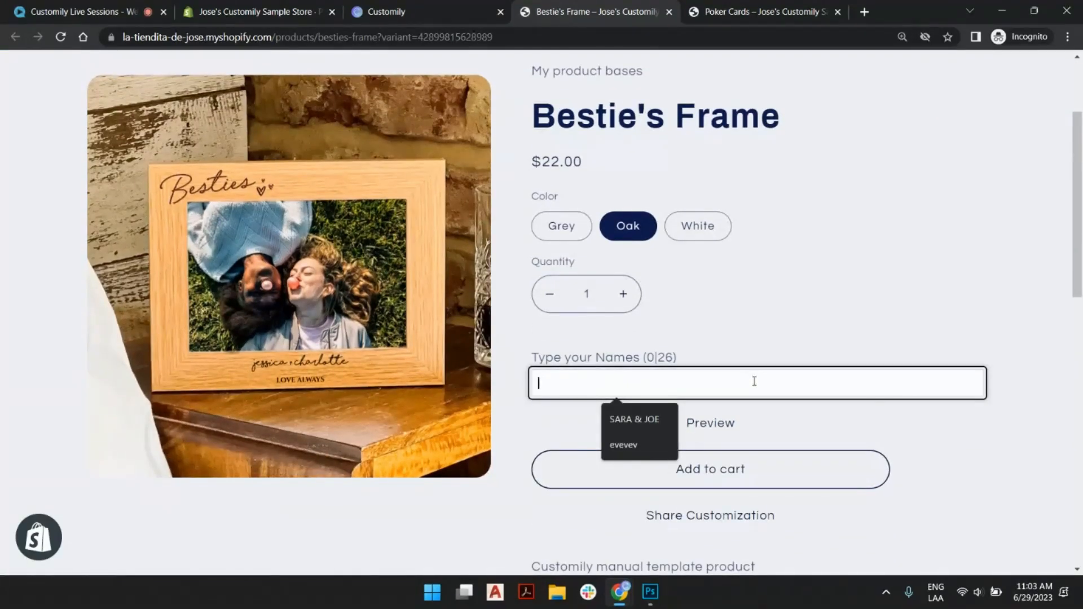
text(Brenda )
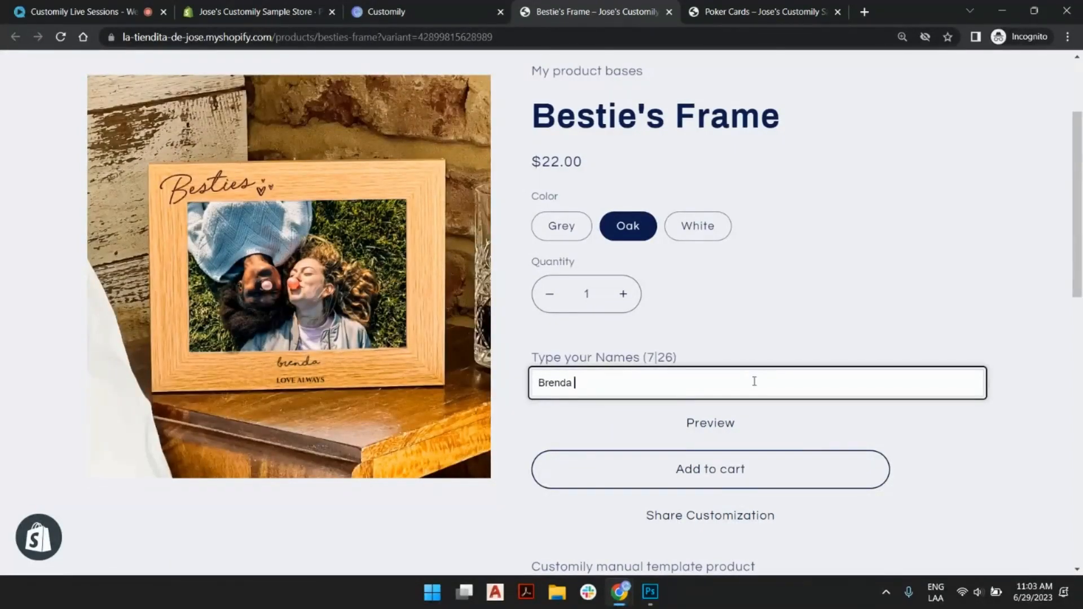
text(& Lindsey)
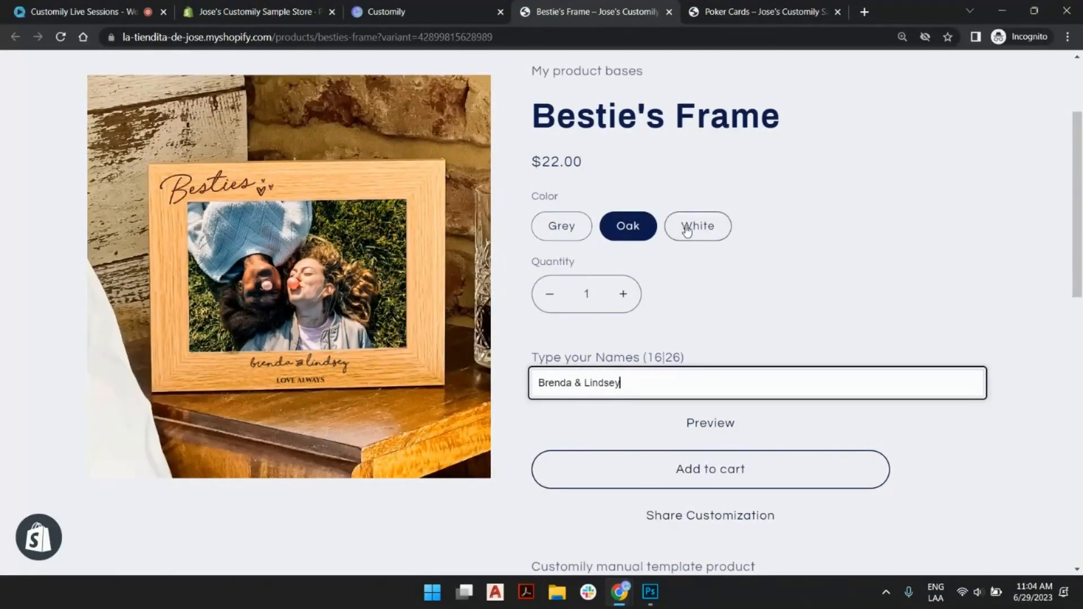
- Preview the personalized frame in Grey and White, and return the color to Oak
click(575, 235)
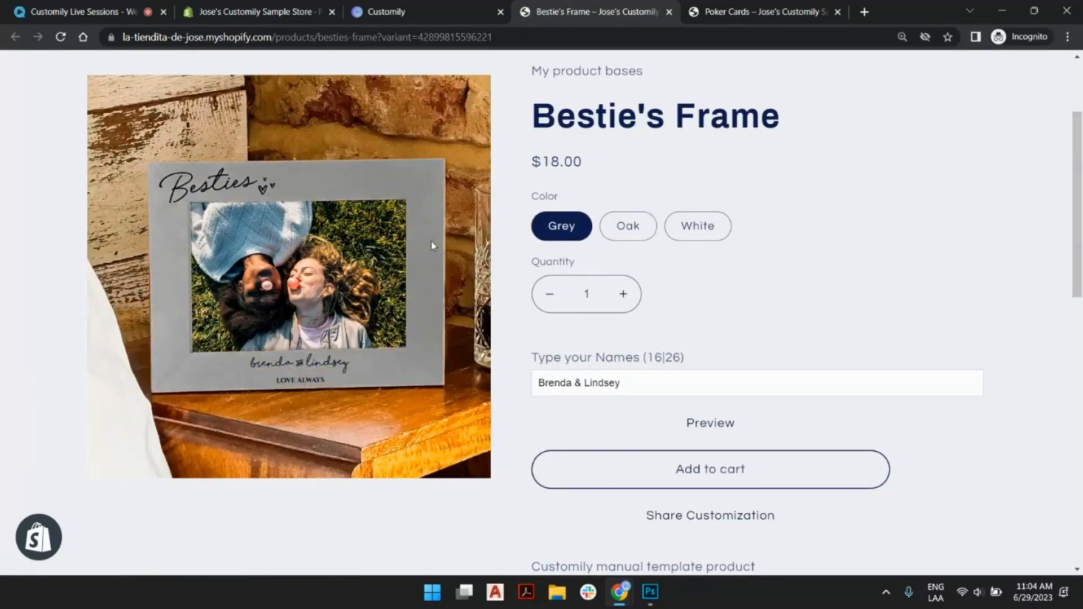
click(700, 235)
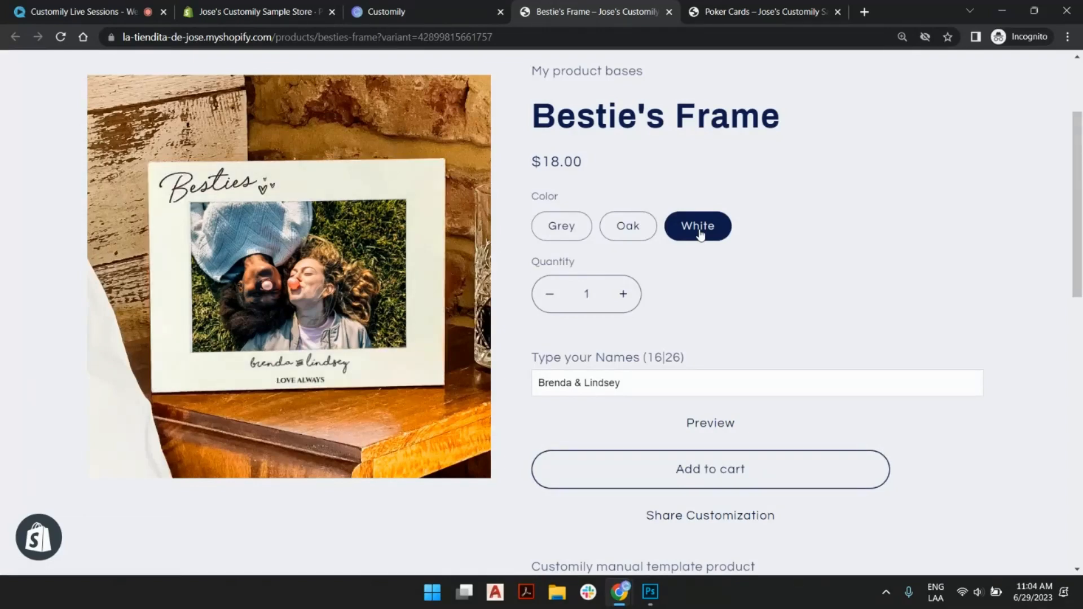
click(630, 233)
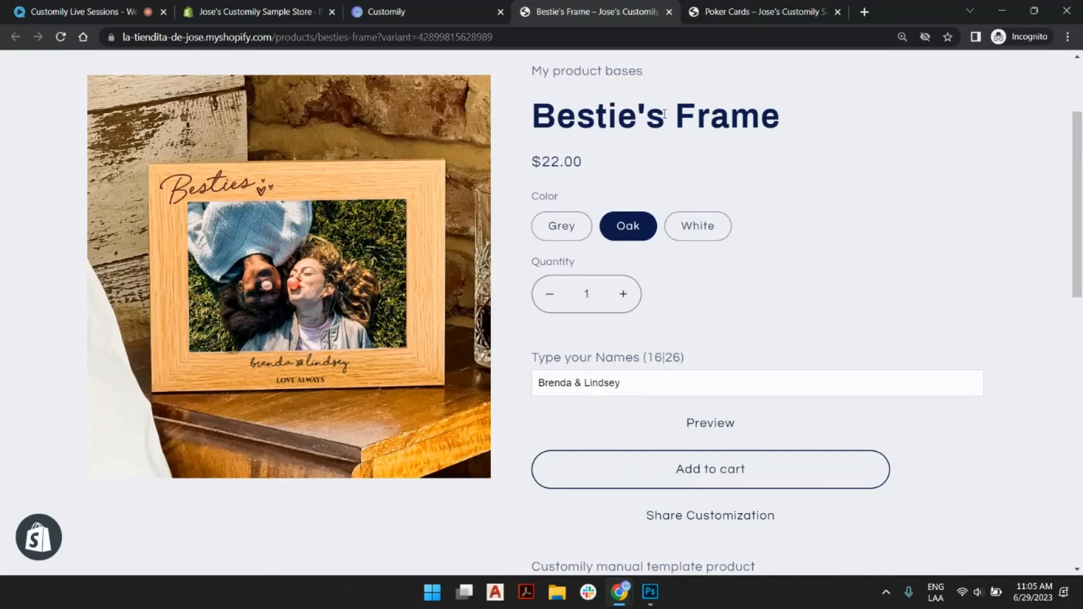
- Switch to the Poker Cards product page and set its image shape to Diamond Shape
click(734, 11)
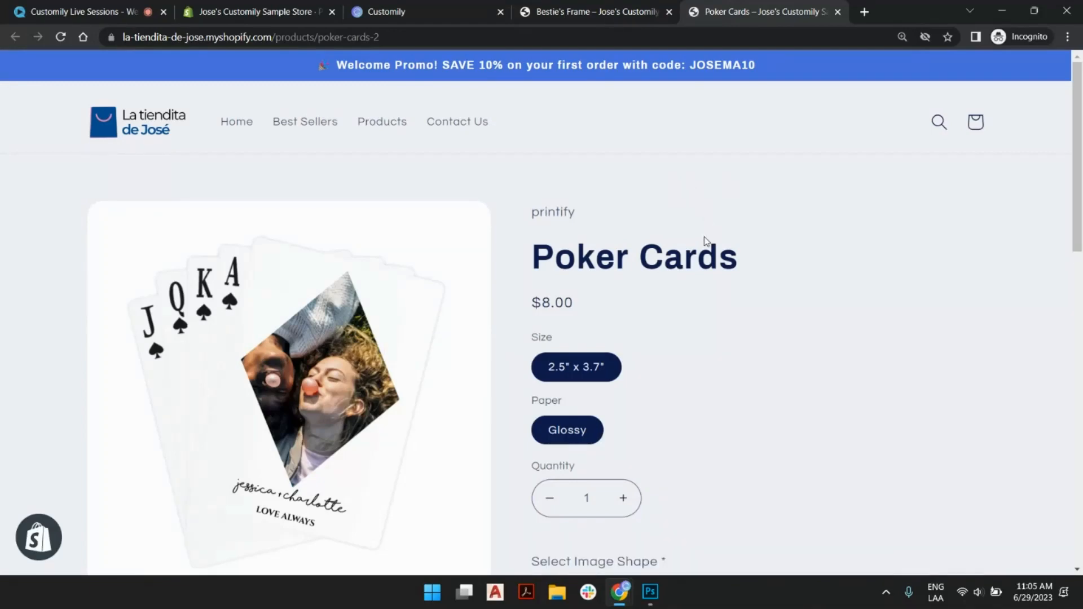
scroll(725, 244, down, 2)
scroll(716, 273, down, 3)
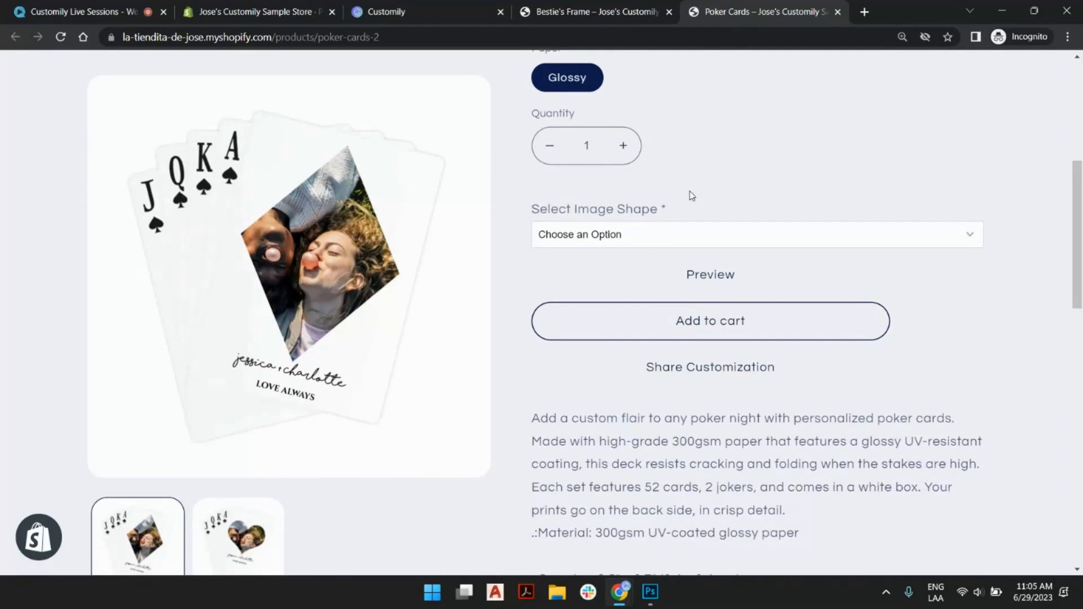
scroll(705, 192, up, 1)
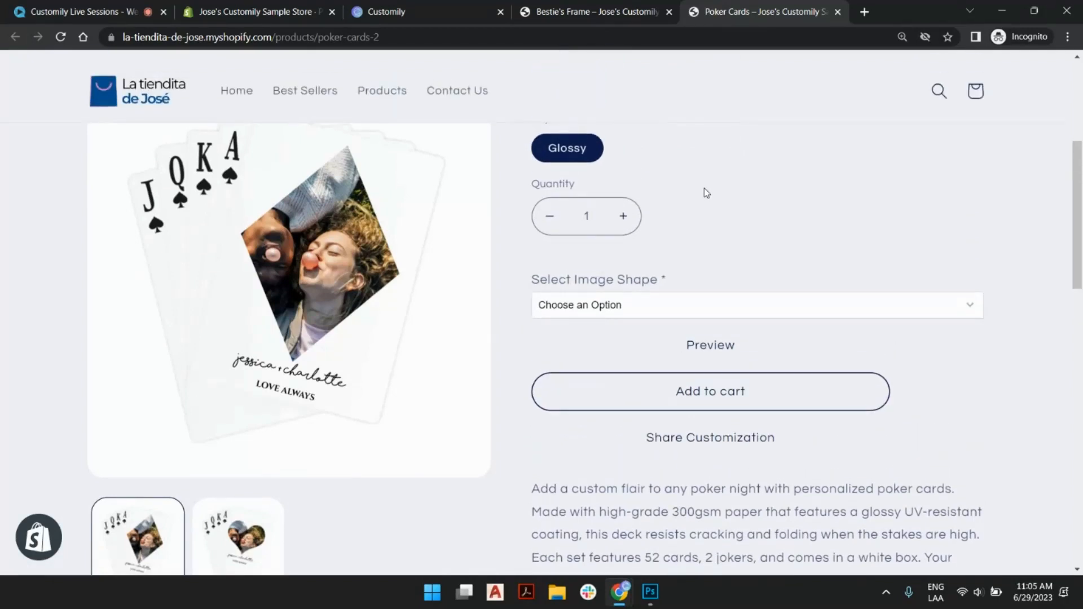
click(640, 312)
click(599, 338)
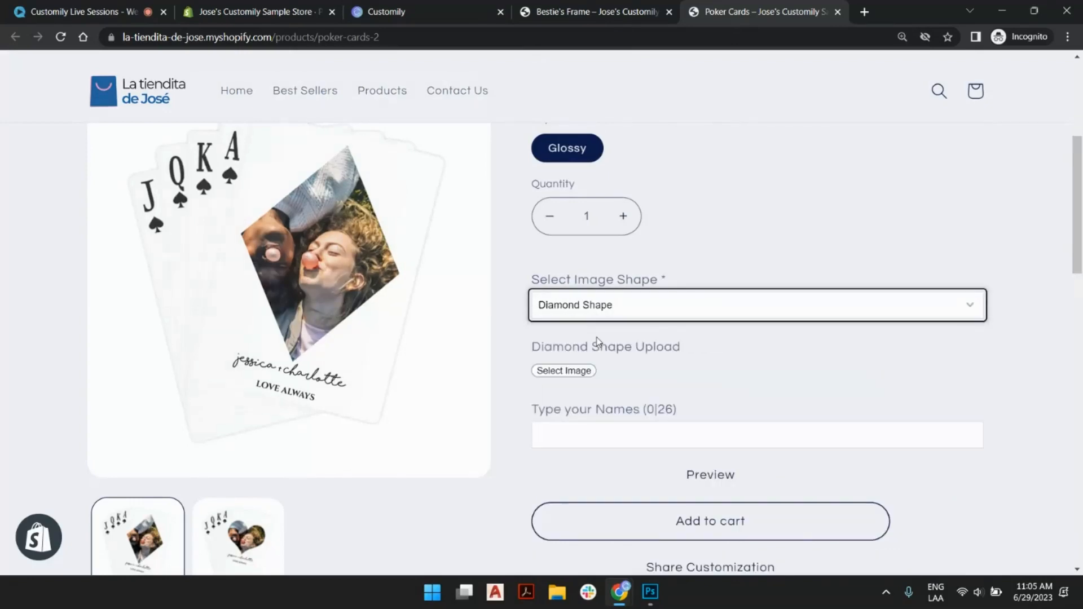
- Upload the friends' photo for the diamond, and scale it down and rotate it counter-clockwise to fill the shape
click(564, 371)
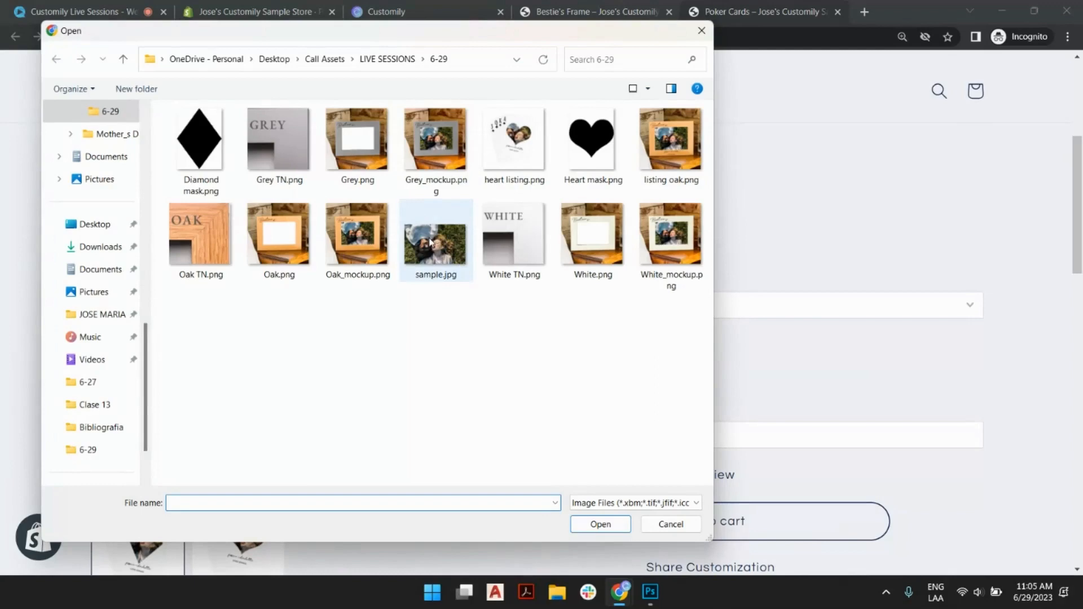
double_click(429, 241)
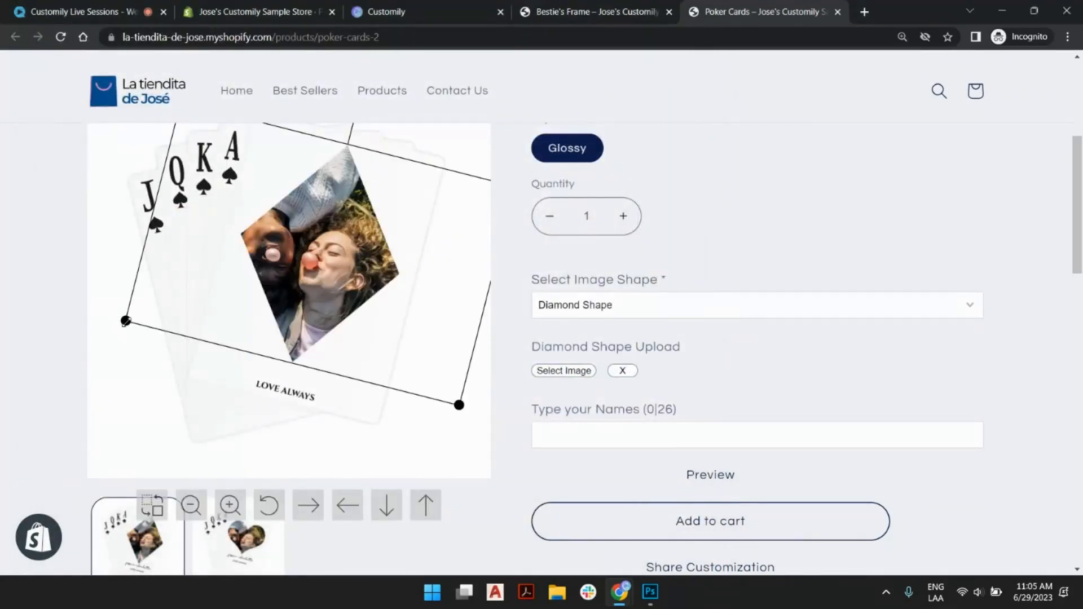
drag(126, 320, 209, 300)
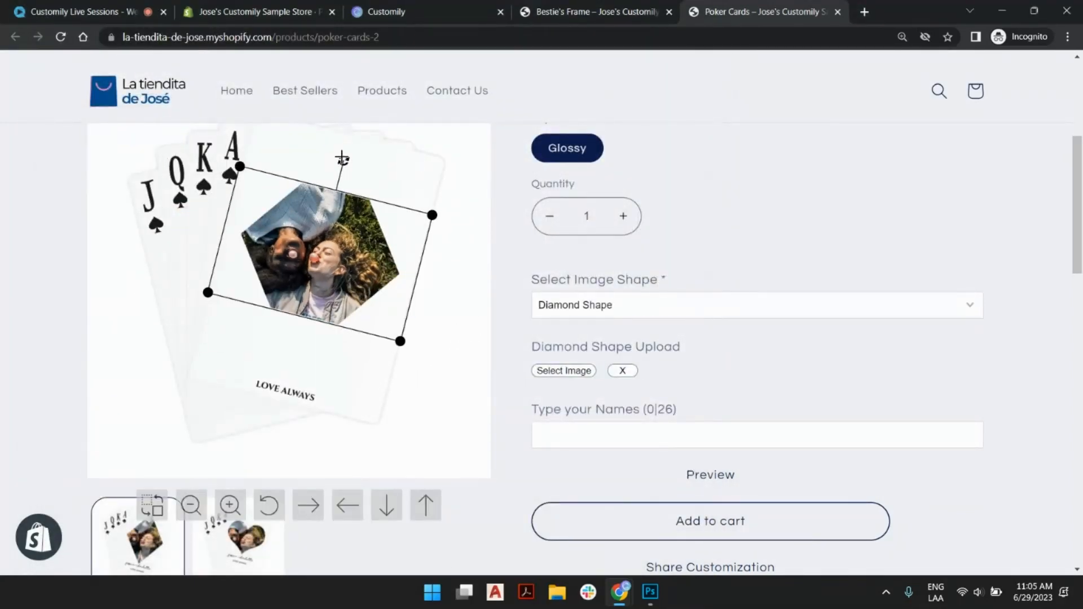
drag(344, 160, 258, 181)
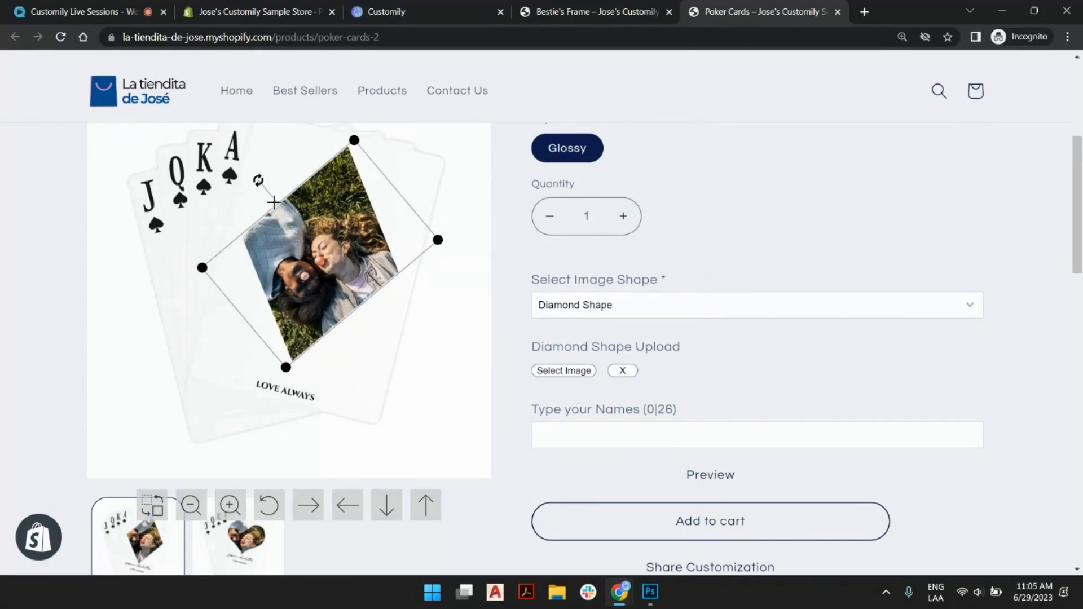
drag(352, 139, 363, 128)
- Enter the two friends' first names, joined with an ampersand, as the text on the poker cards
click(643, 438)
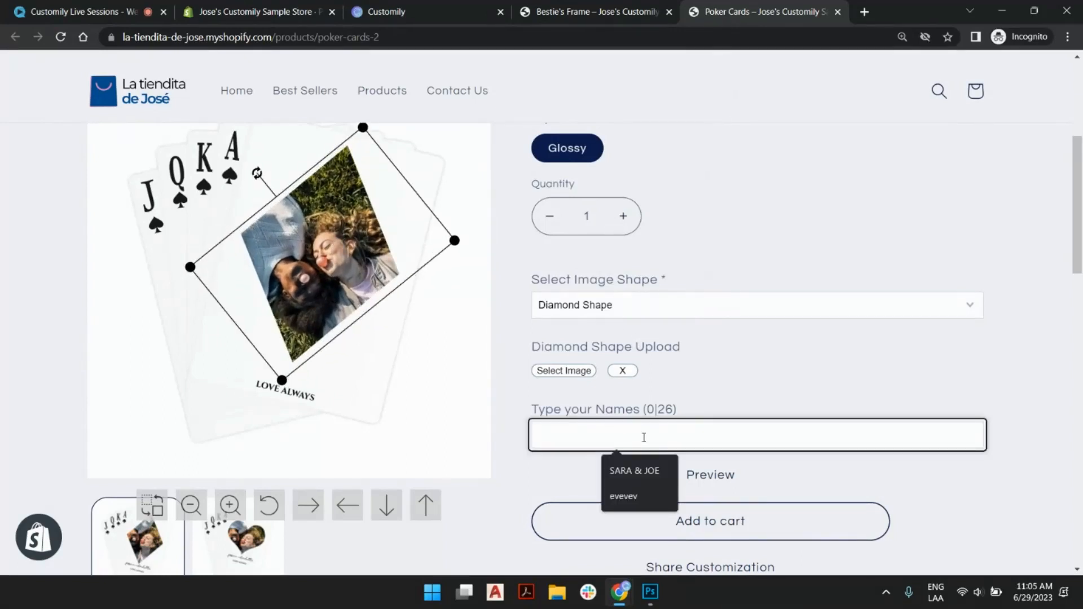
text(Brenda)
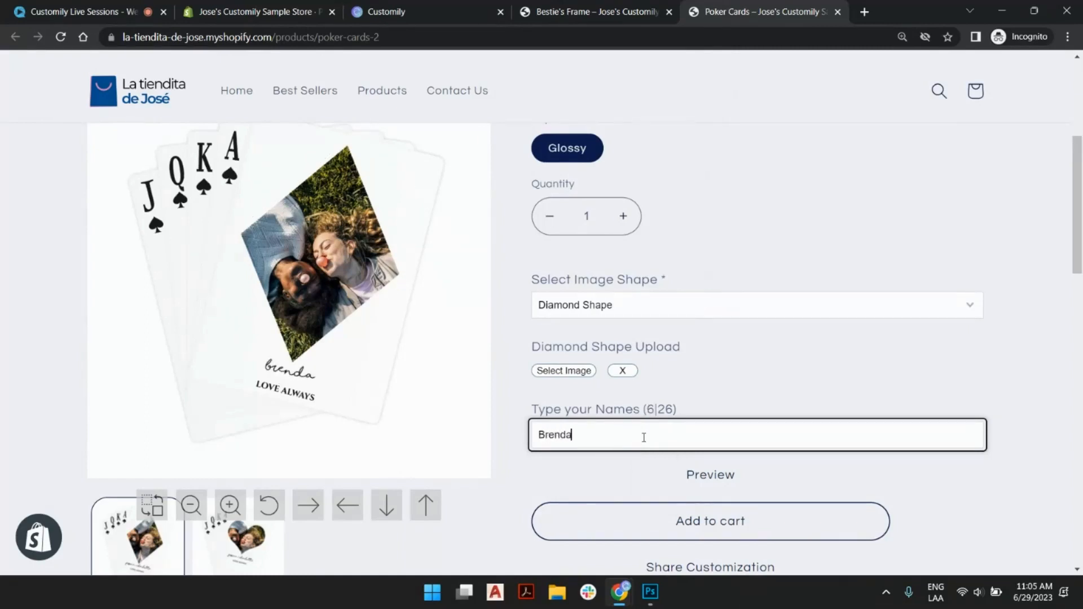
text( & Lindsey)
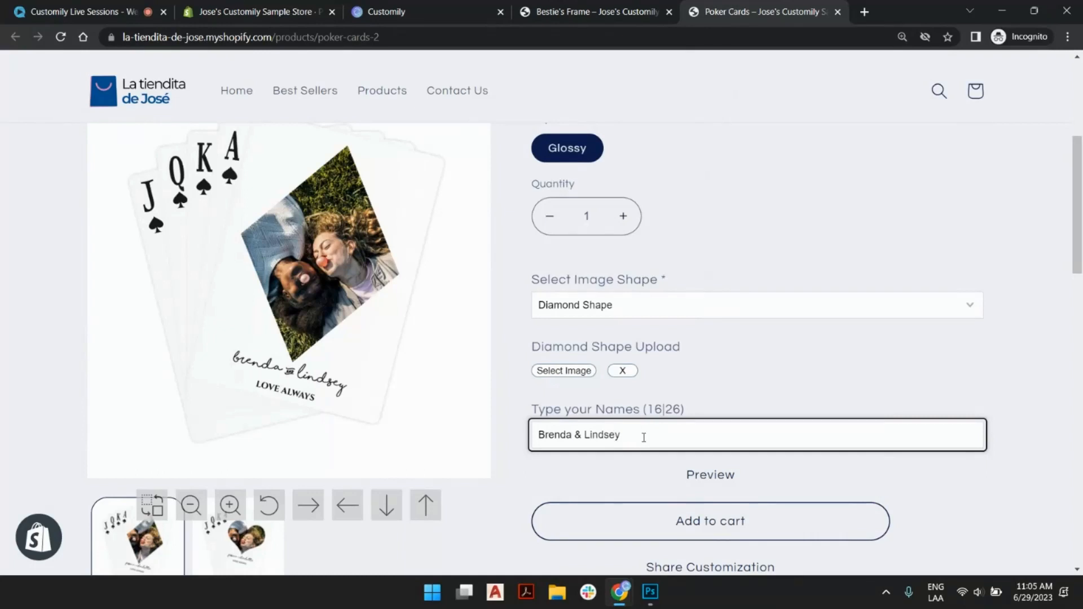
- Examine the Poker Cards page: the personalized preview, the customization options, the description and the product thumbnails
scroll(829, 244, up, 2)
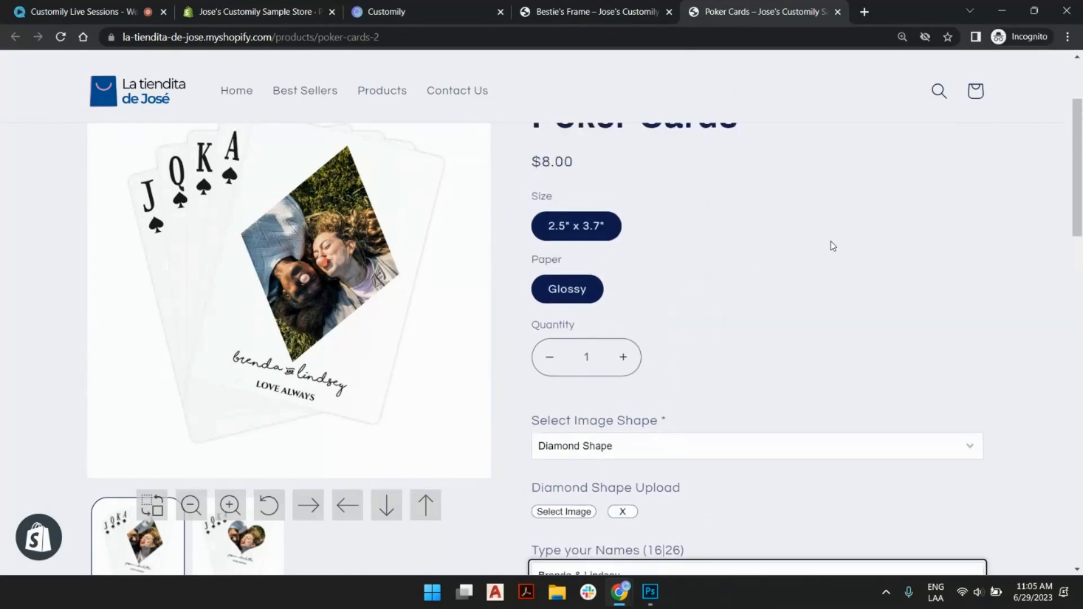
scroll(829, 245, down, 1)
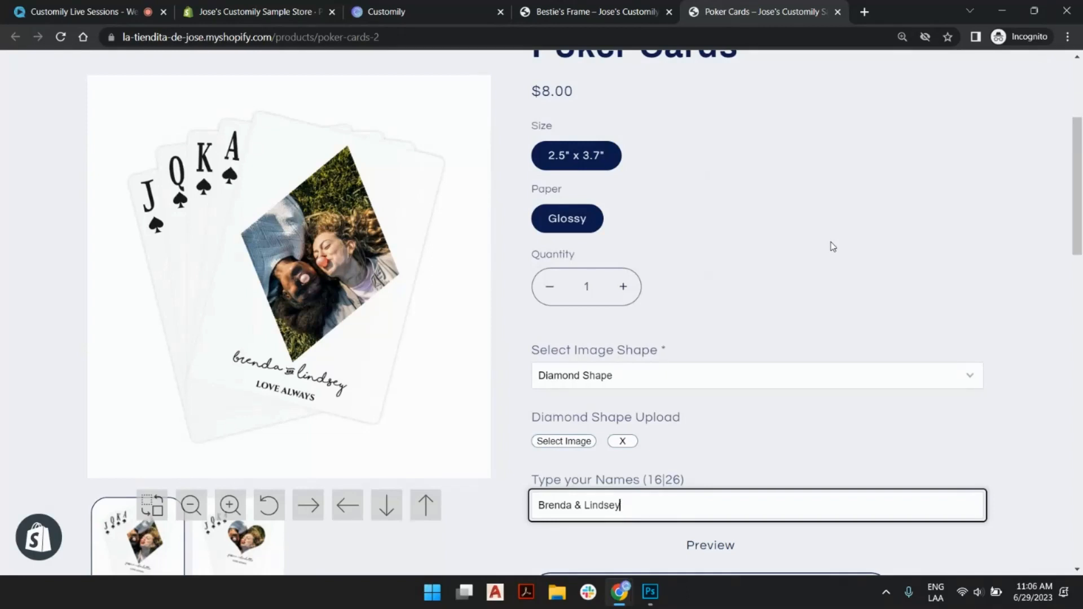
scroll(819, 241, down, 5)
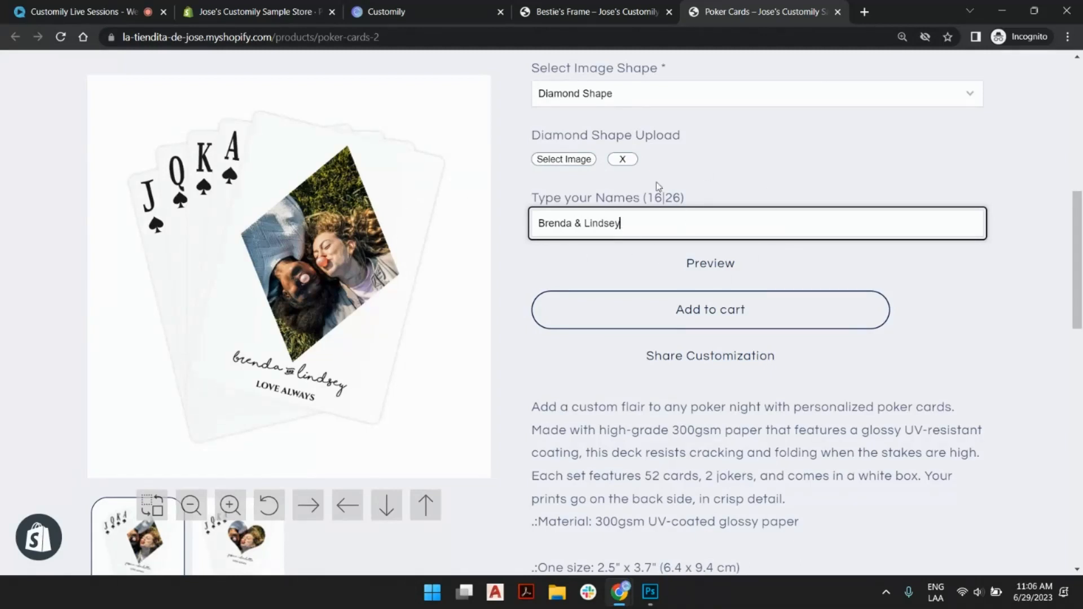
scroll(658, 186, up, 1)
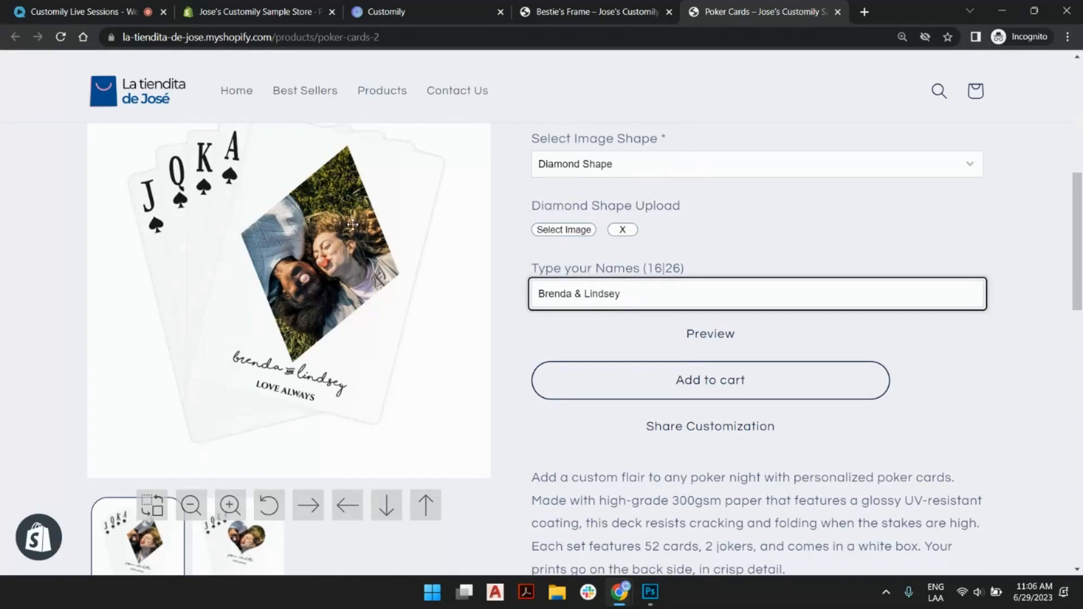
scroll(577, 303, up, 1)
scroll(569, 316, down, 3)
click(276, 559)
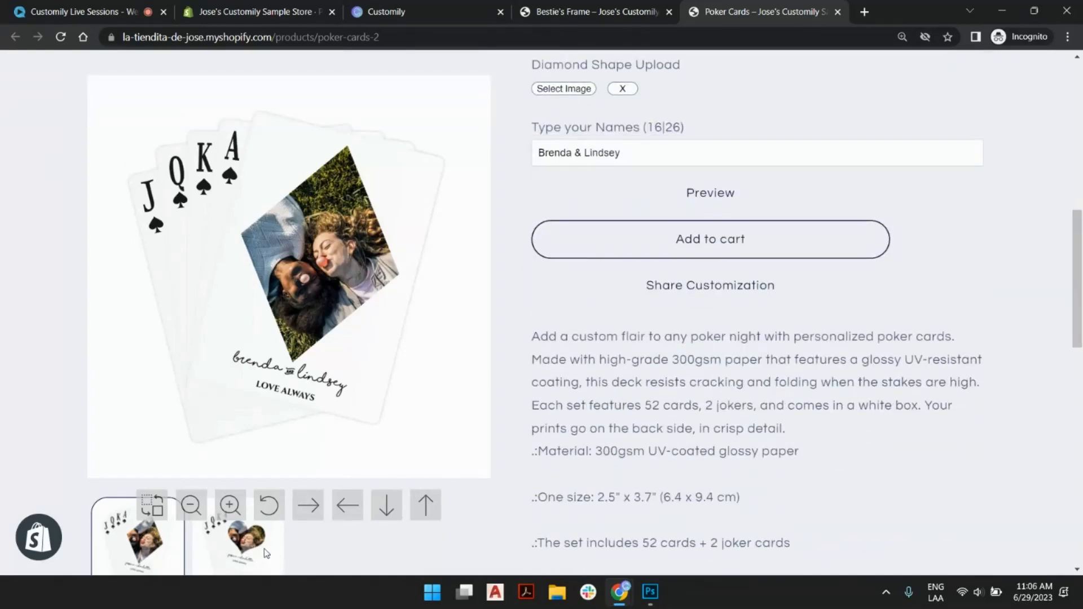
scroll(287, 438, down, 5)
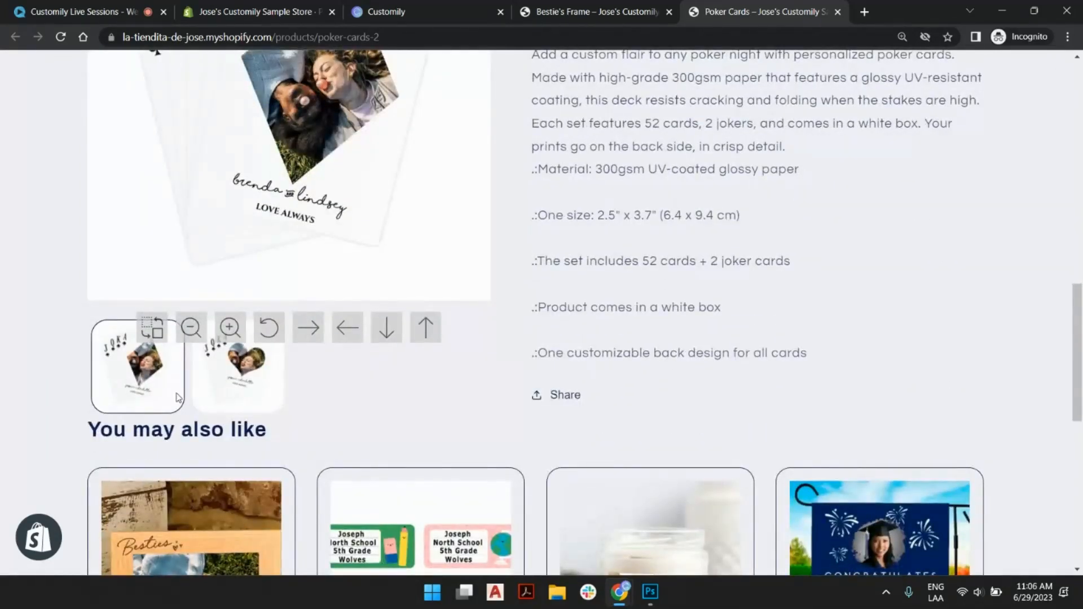
scroll(478, 278, up, 10)
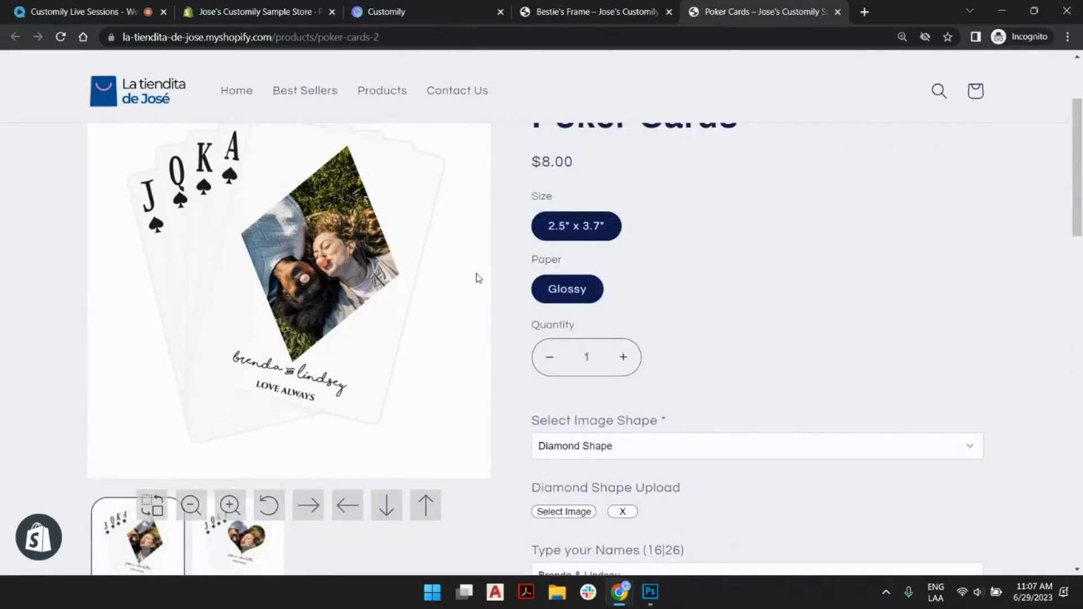
scroll(477, 277, up, 2)
scroll(450, 283, down, 2)
scroll(713, 278, up, 1)
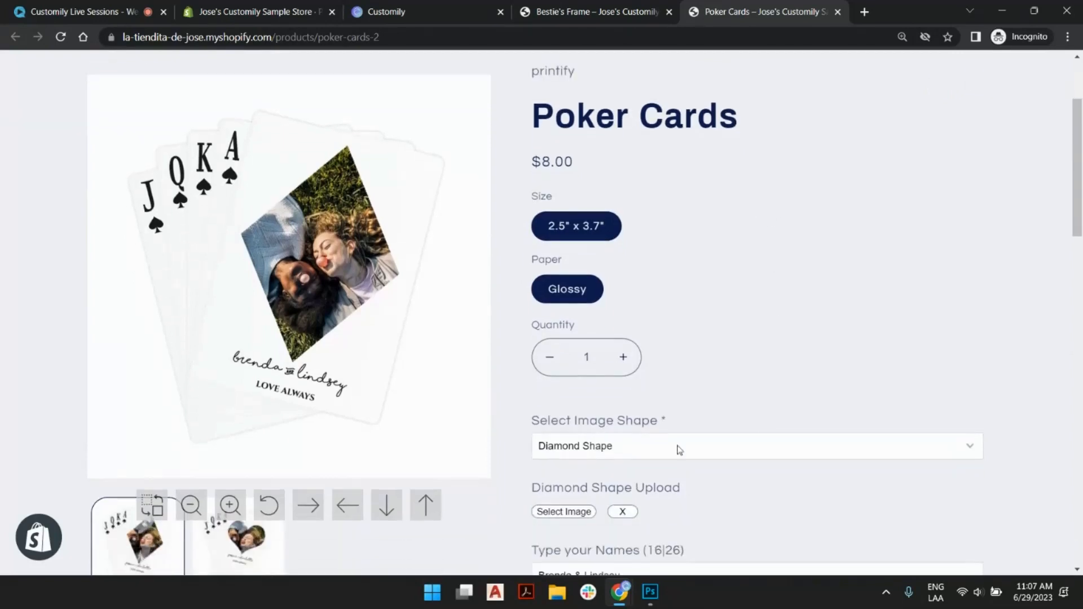
scroll(618, 355, down, 3)
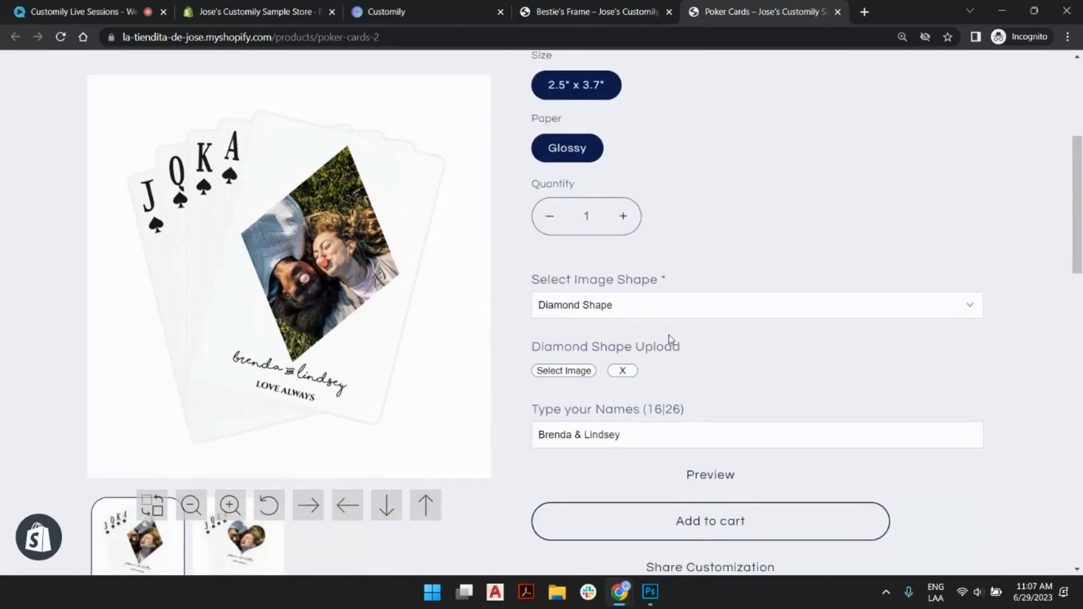
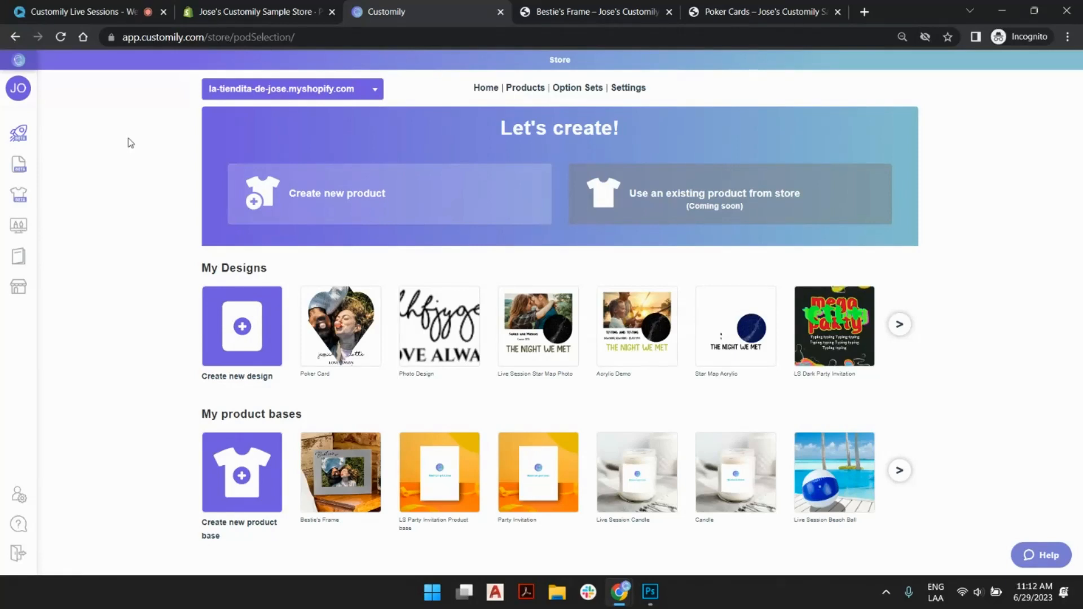
- Compare the personalized Bestie's Frame product page with the Customily store home and its designs and product bases
click(574, 11)
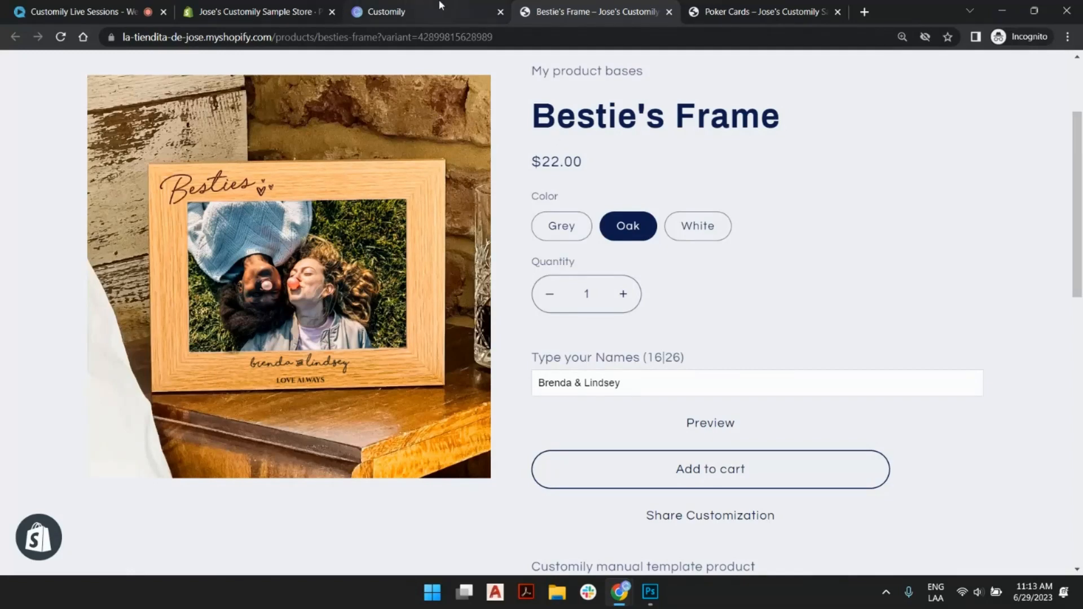
click(468, 11)
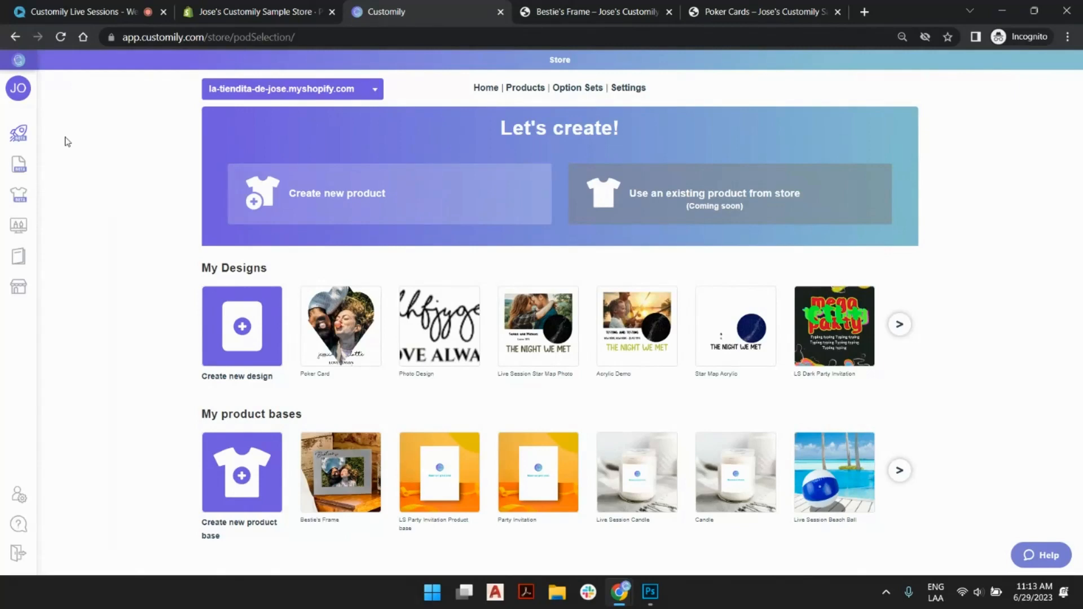
mouse_move(2, 423)
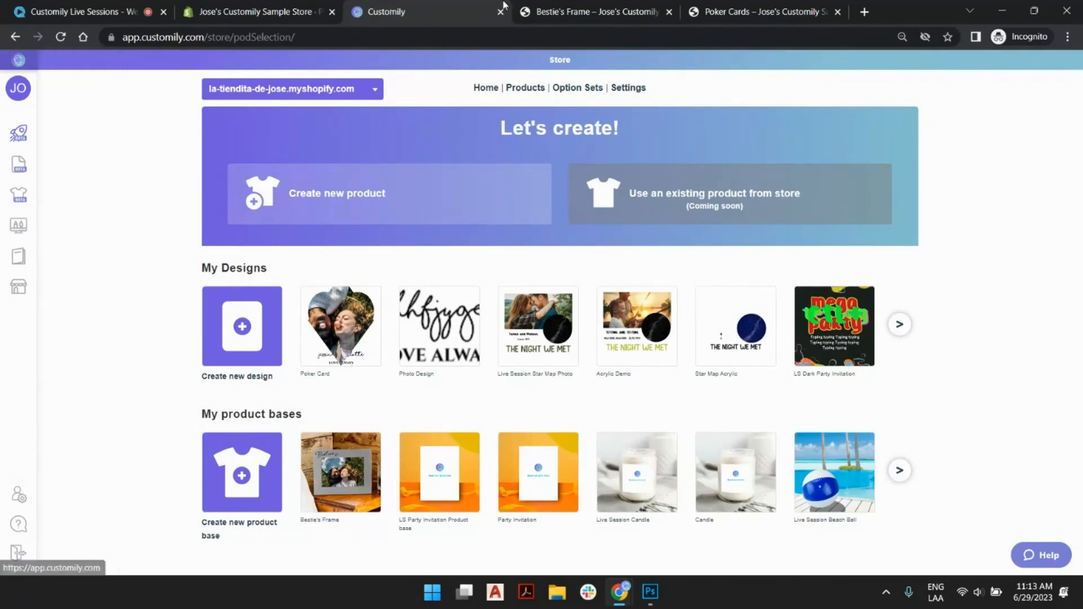
click(590, 11)
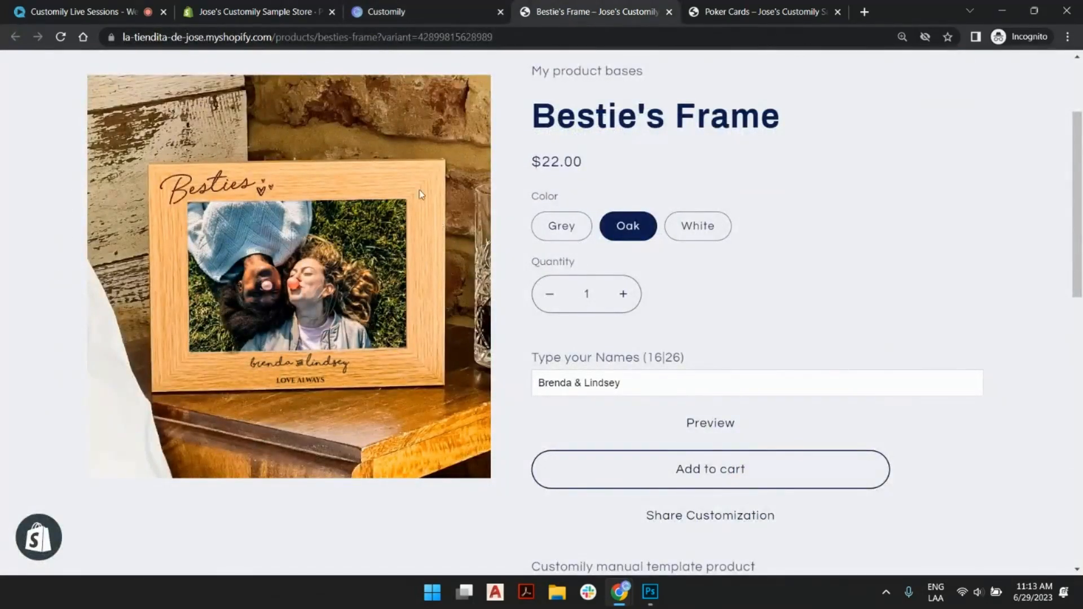
scroll(833, 193, up, 1)
scroll(833, 193, up, 1)
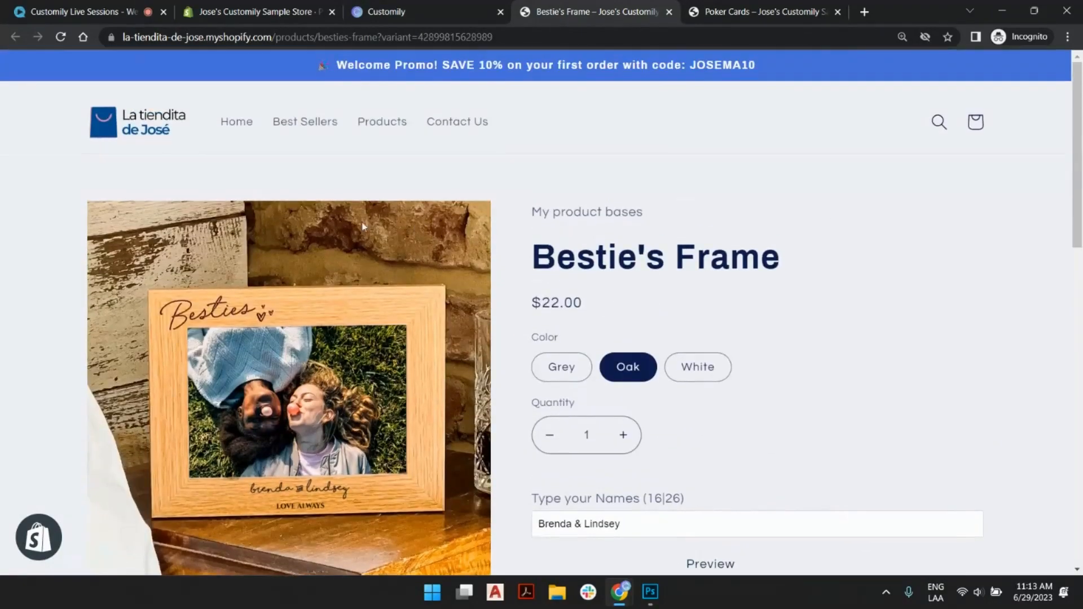
scroll(370, 266, down, 3)
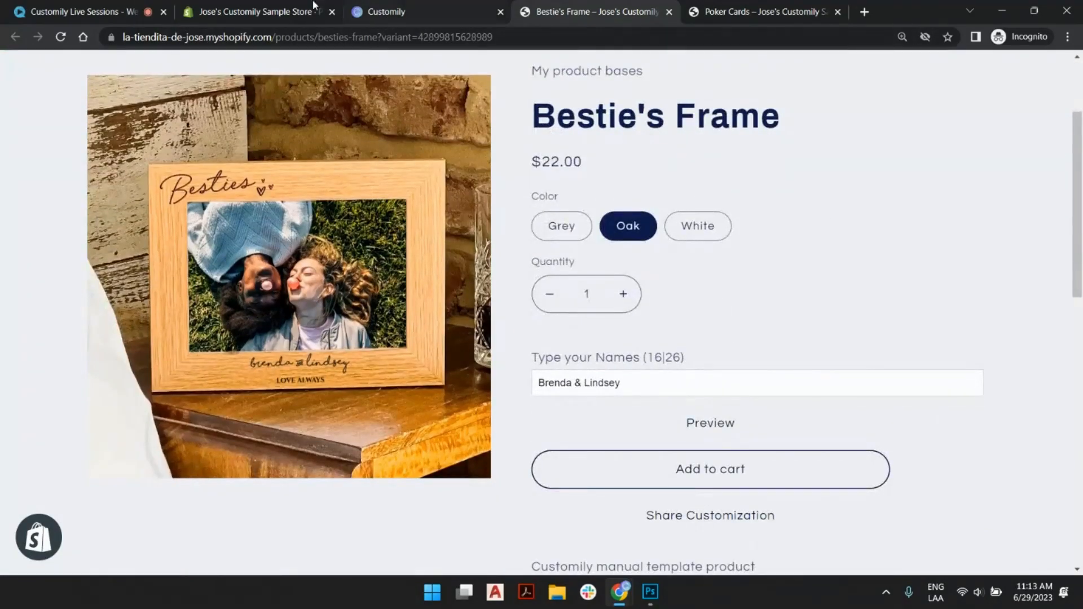
click(420, 10)
mouse_move(24, 271)
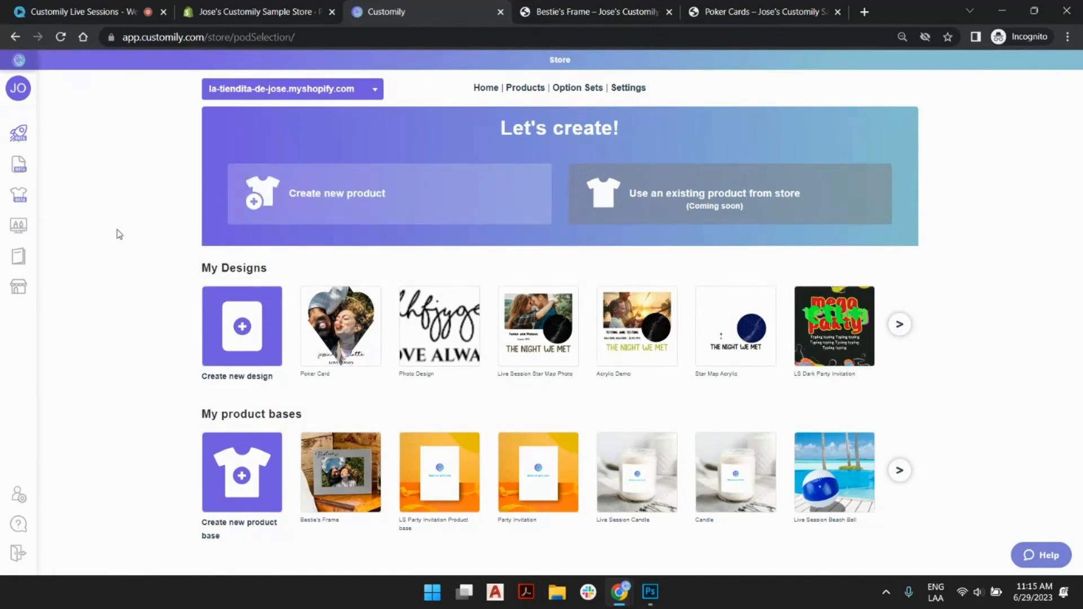
- Return to the Bestie's Frame page and replace the second friend's first name in the names text with a different one
click(572, 10)
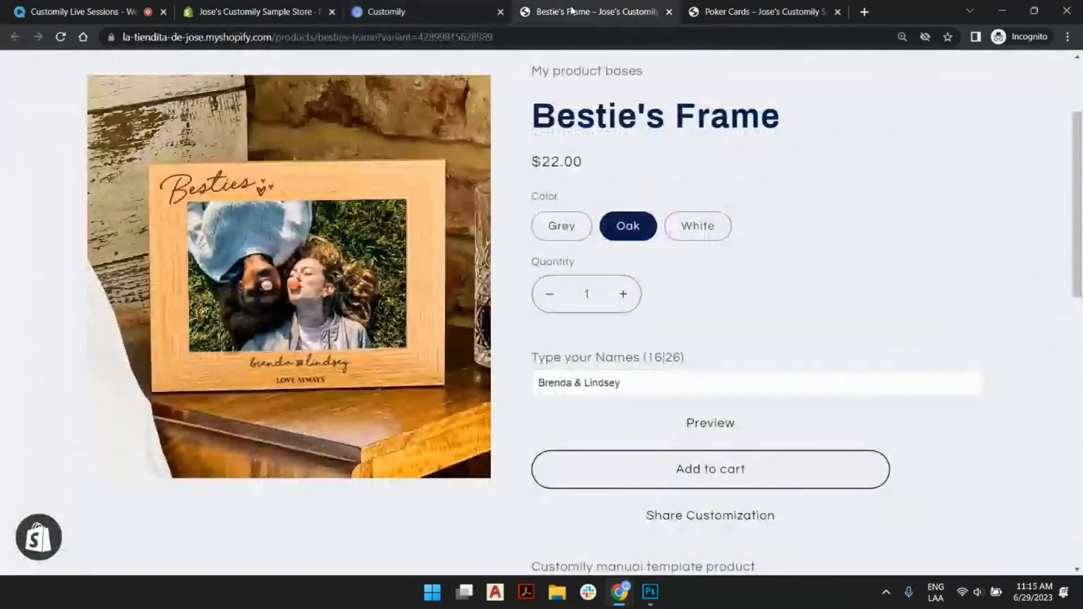
scroll(479, 212, up, 3)
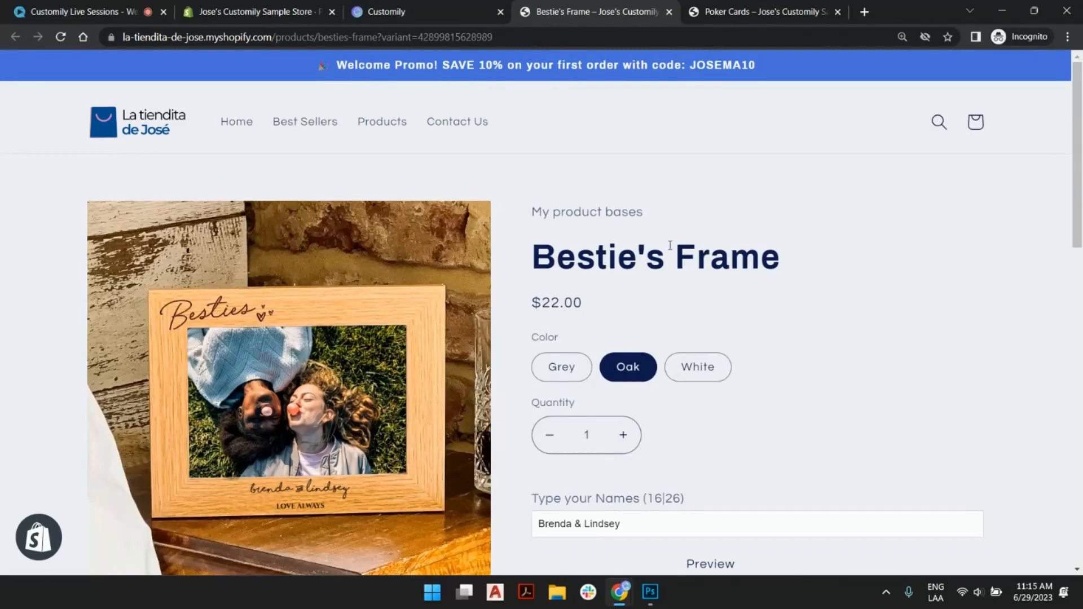
scroll(592, 267, down, 1)
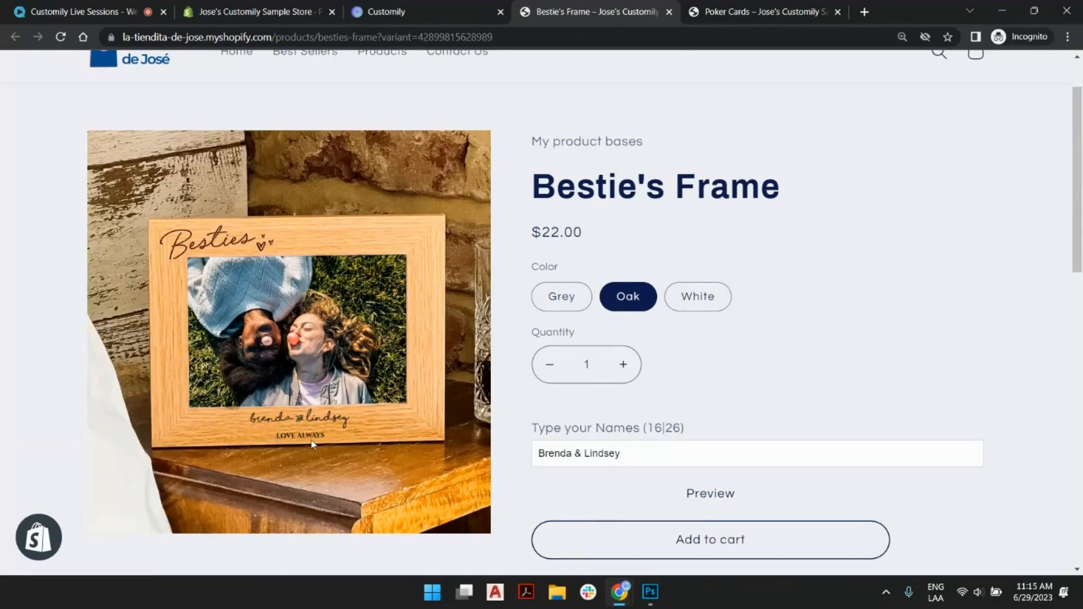
click(654, 457)
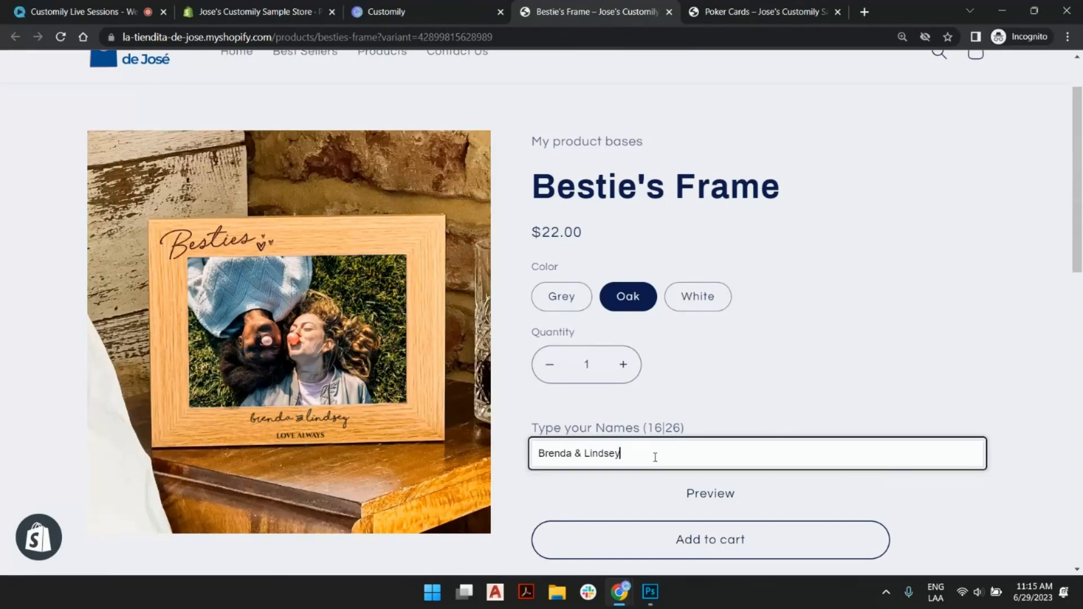
key(BackSpace)
key(BackSpace)
key(BackSpace)
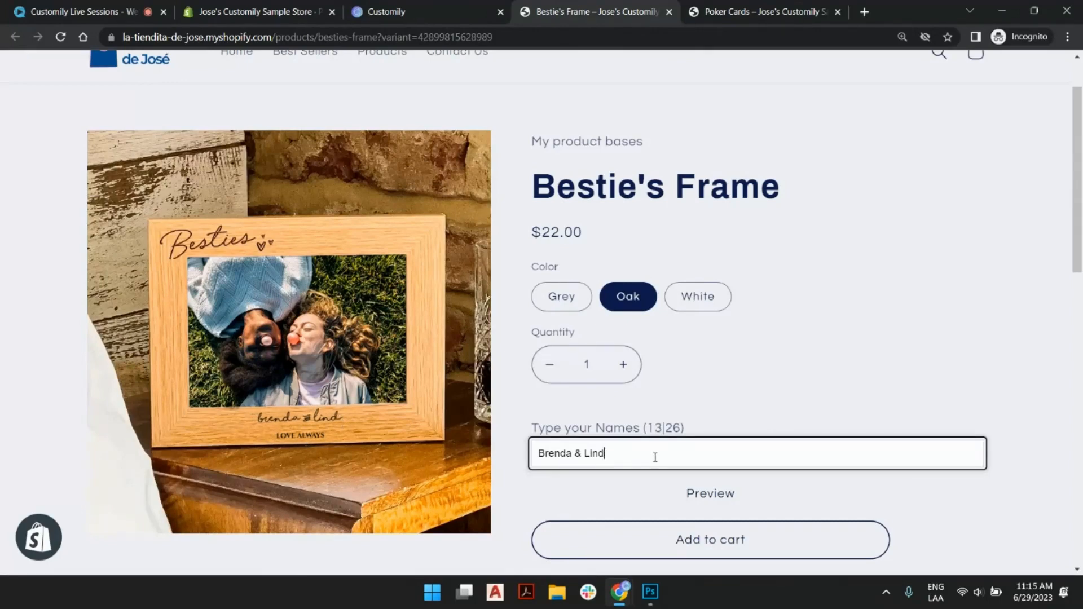
text(a)
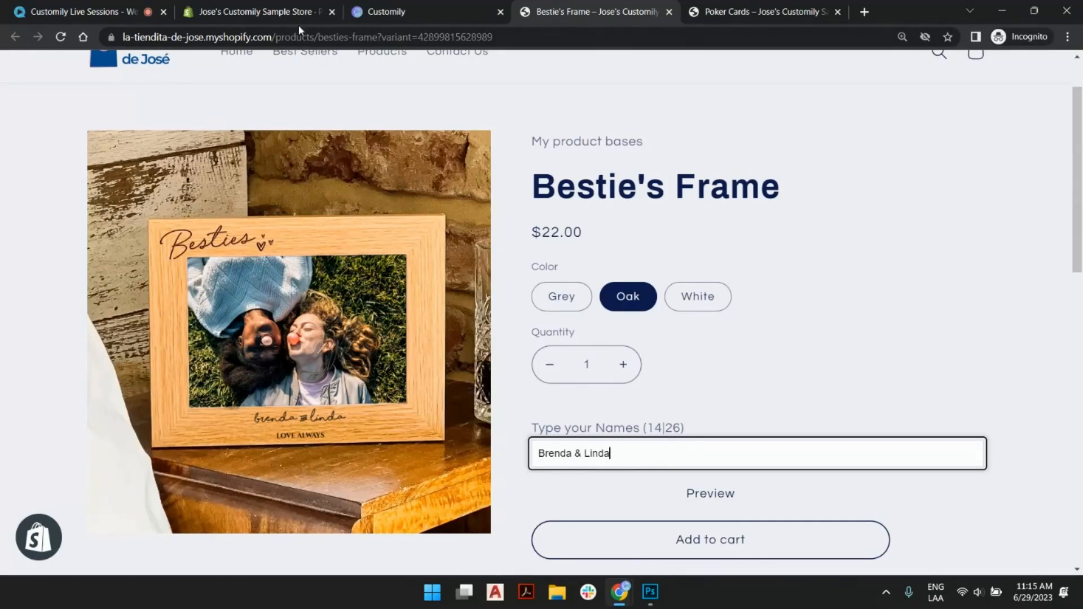
- Switch to the Poker Cards page and examine its vendor label, personalized preview, and size and paper options
click(748, 4)
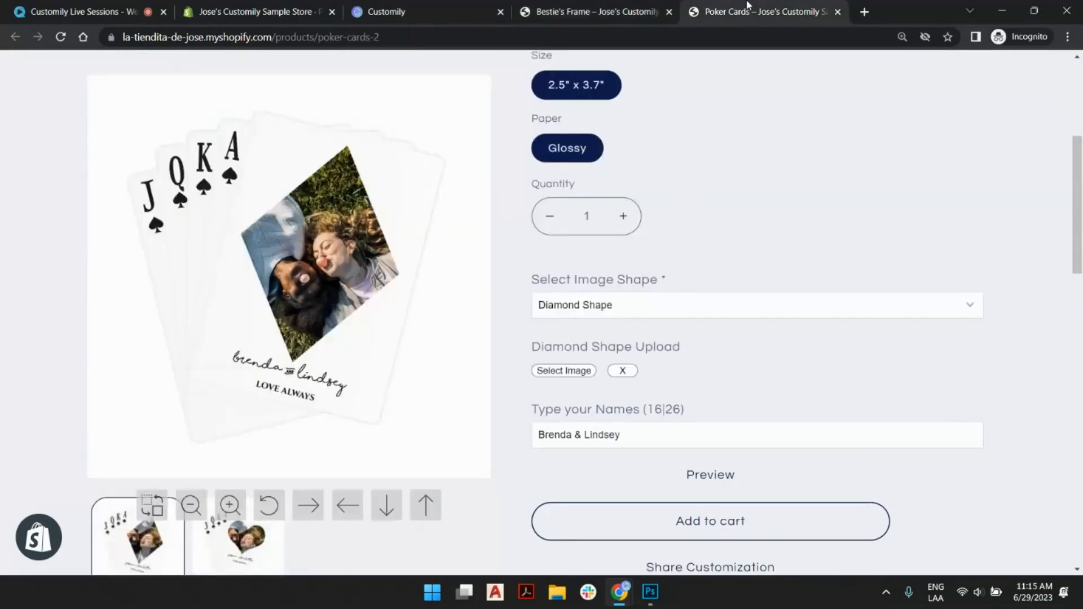
scroll(408, 142, up, 3)
scroll(696, 169, up, 2)
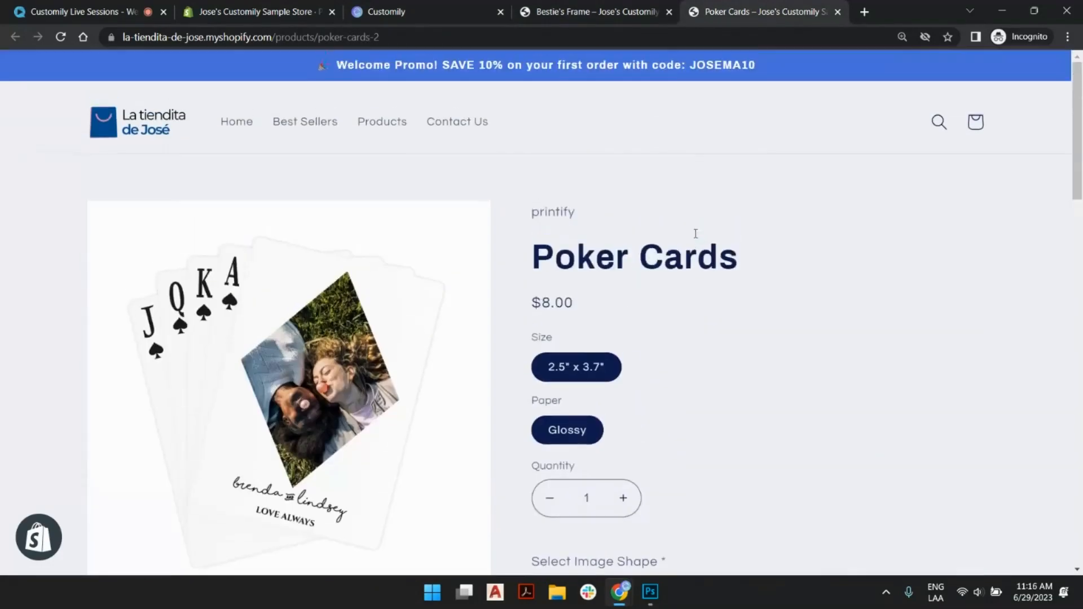
scroll(607, 244, down, 4)
scroll(611, 237, up, 4)
drag(548, 214, 568, 213)
click(562, 211)
scroll(545, 223, down, 2)
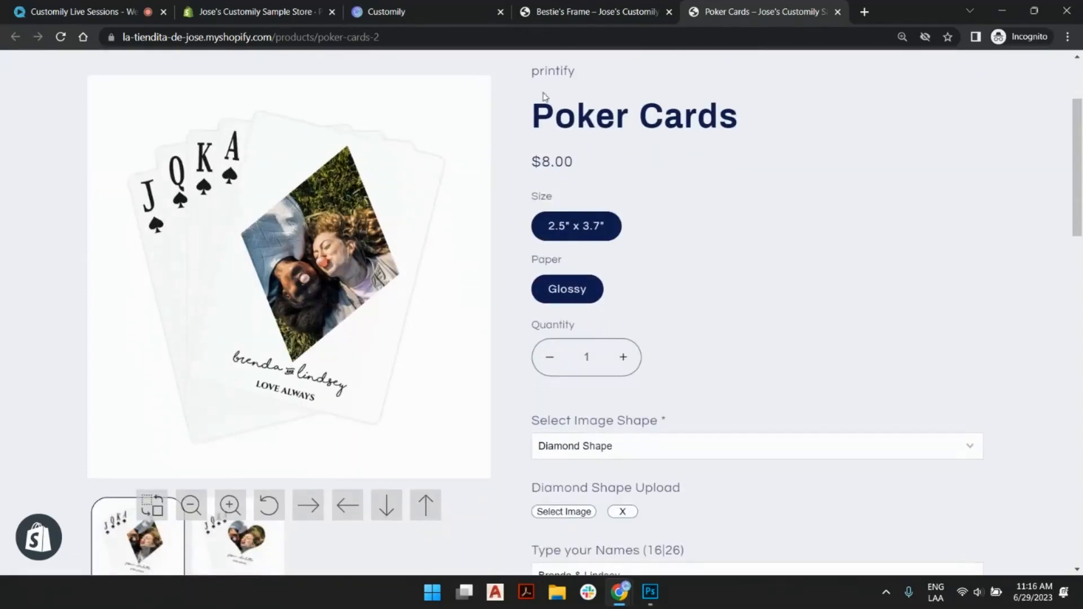
scroll(534, 87, up, 1)
drag(531, 142, 578, 144)
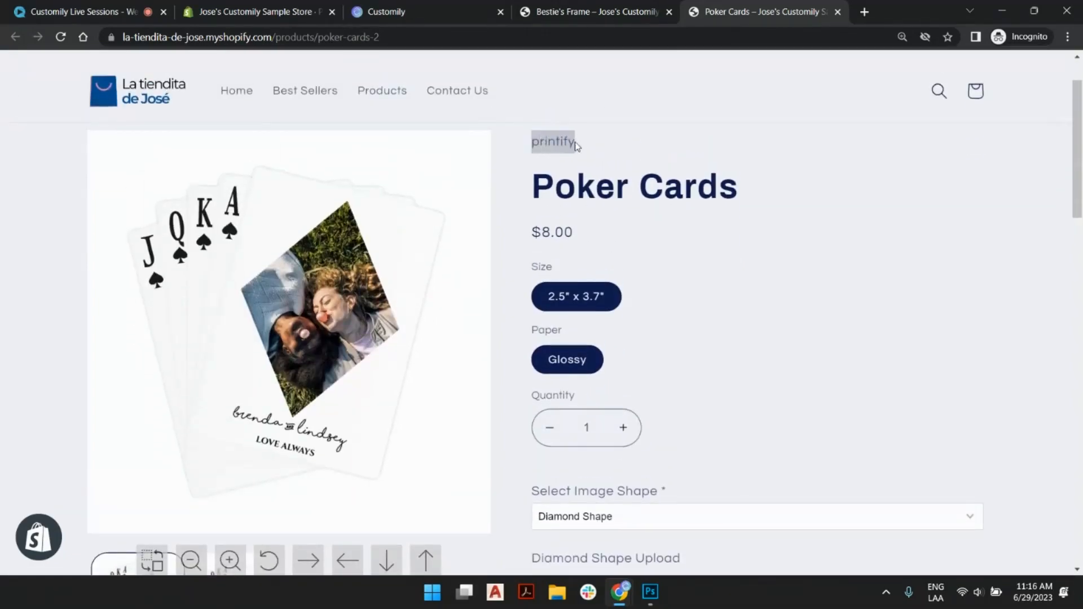
click(580, 210)
scroll(602, 237, down, 1)
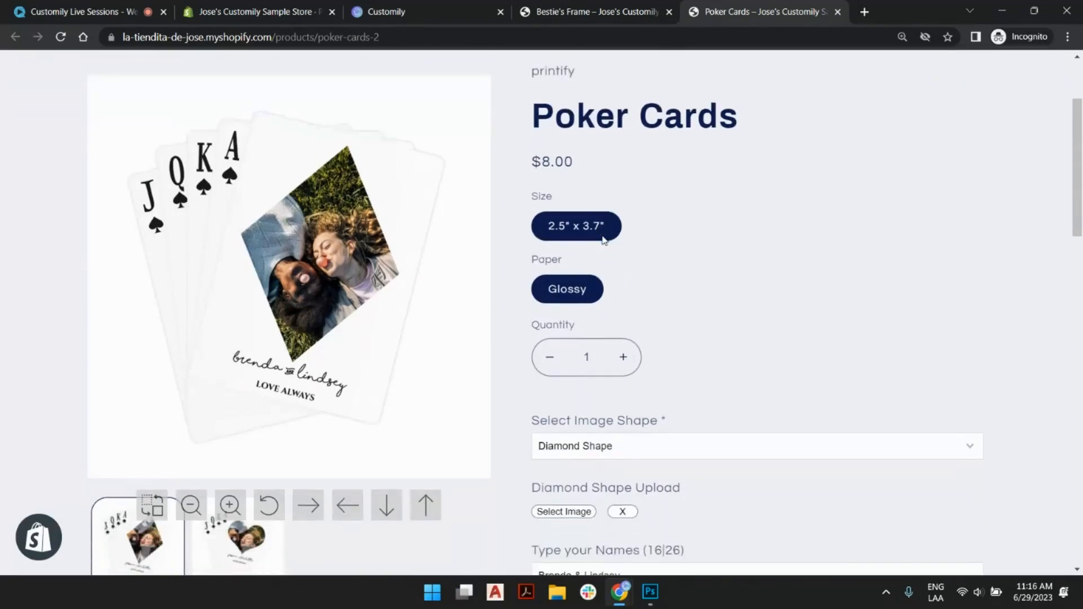
scroll(603, 239, up, 2)
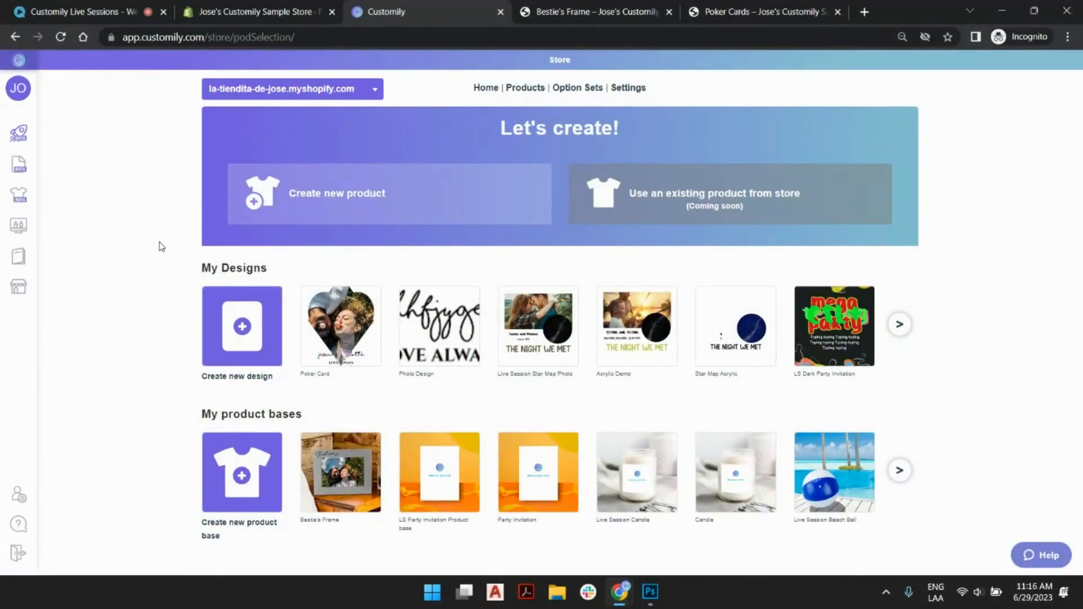
- Start creating a new product in the Customily store and examine the available fulfillment providers and their fulfillment notes
click(397, 196)
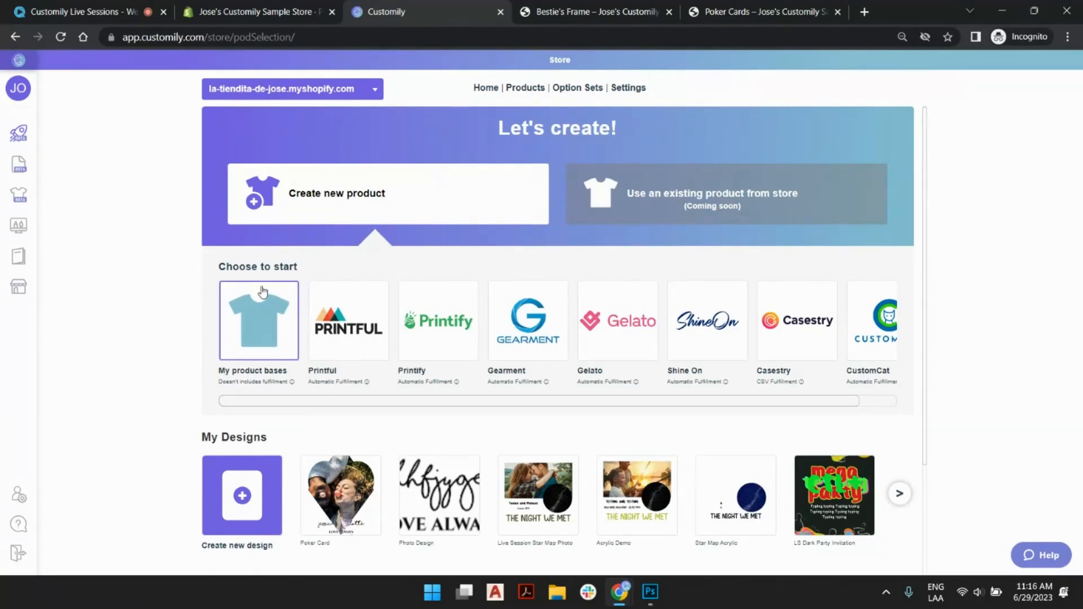
scroll(262, 292, down, 3)
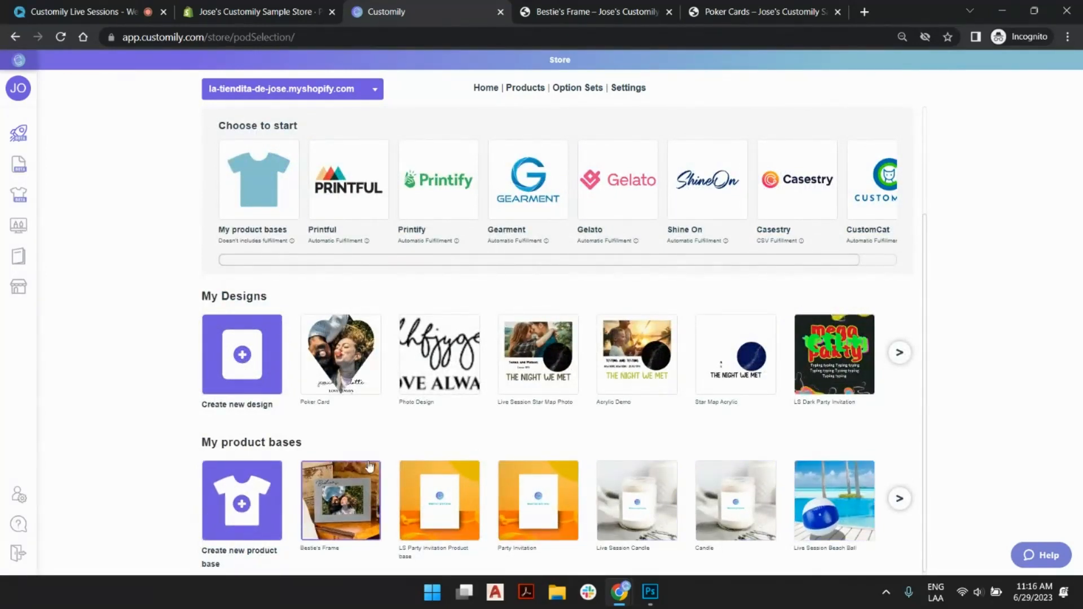
scroll(372, 541, up, 3)
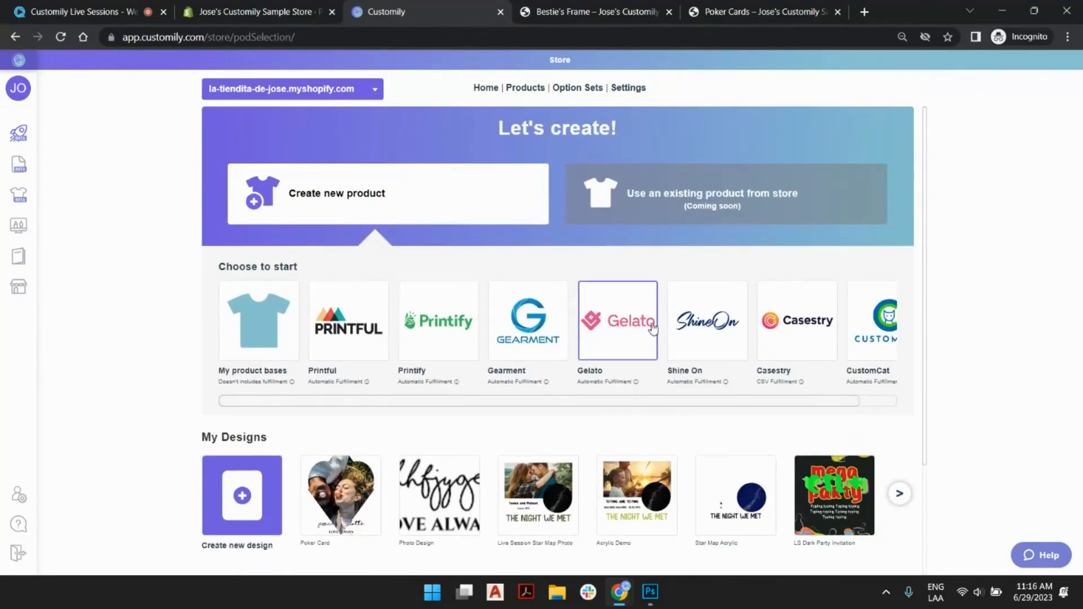
click(874, 404)
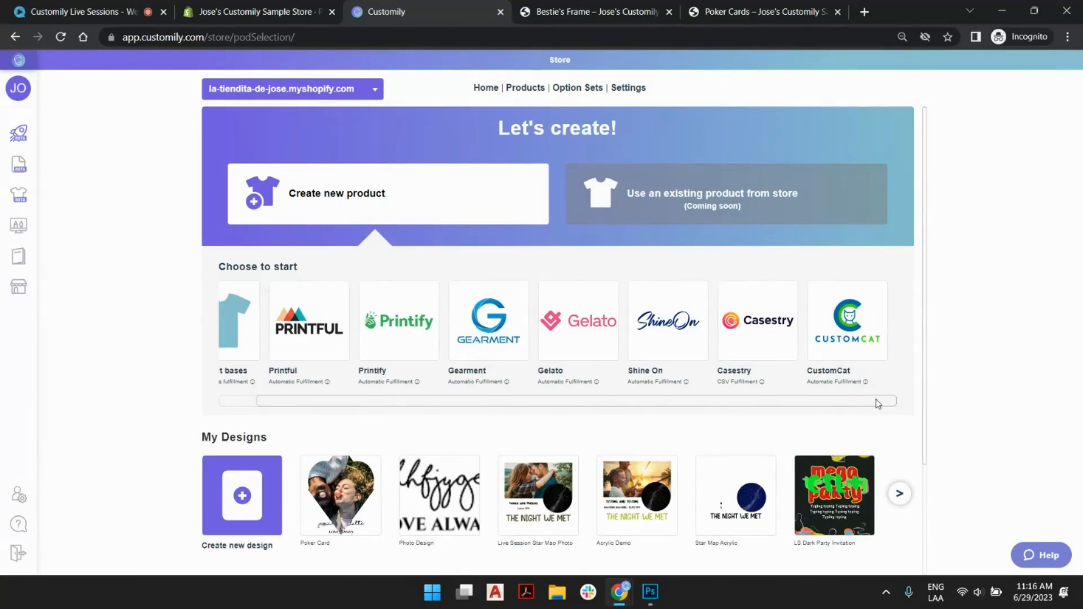
mouse_move(867, 404)
mouse_down()
mouse_move(775, 401)
mouse_move(866, 400)
mouse_up()
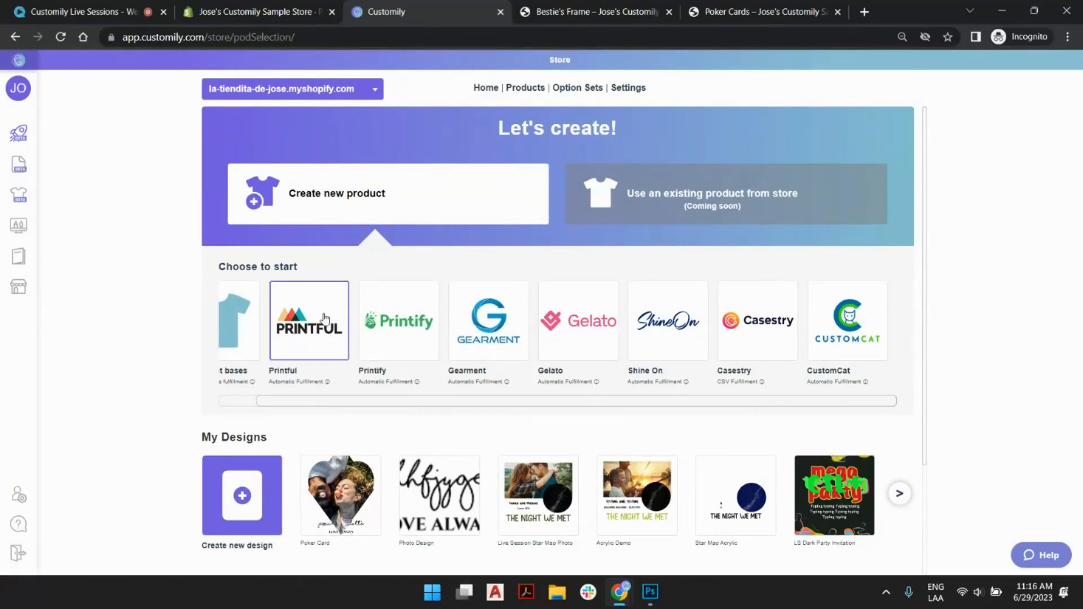
mouse_move(282, 387)
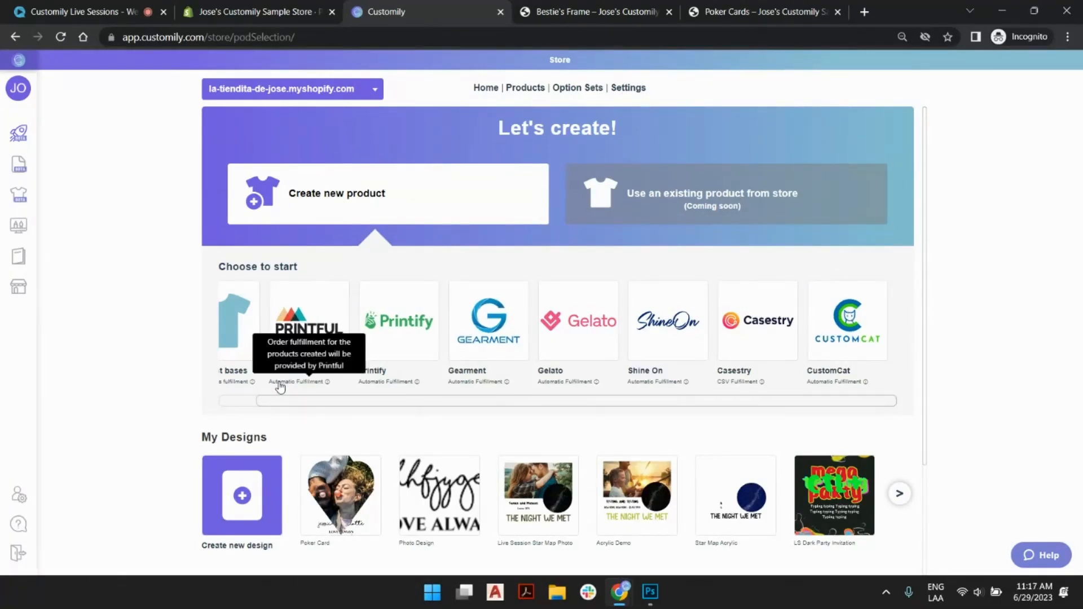
mouse_move(379, 382)
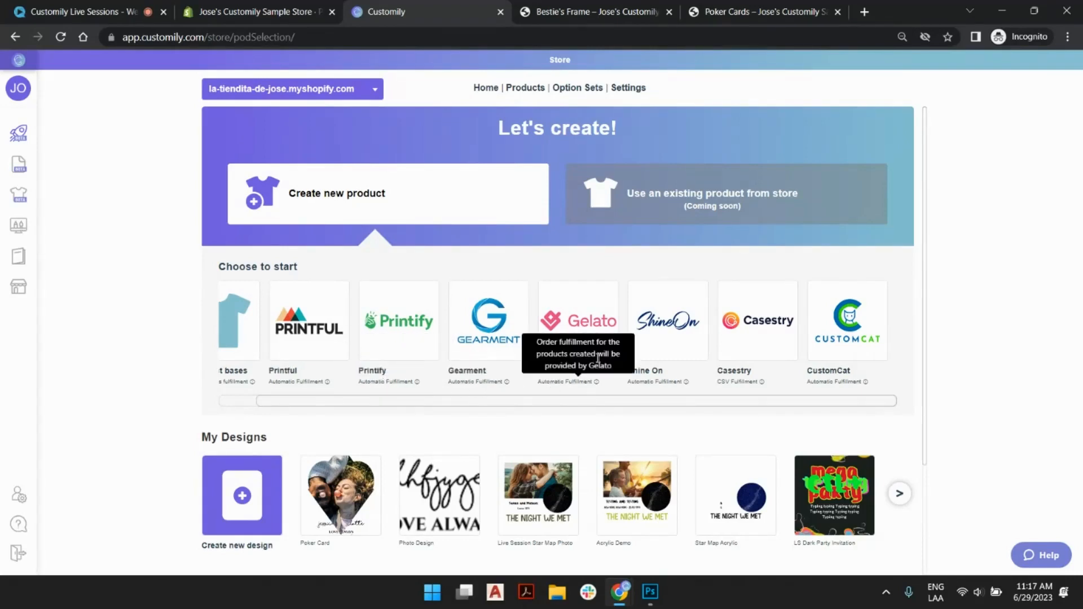
mouse_move(656, 384)
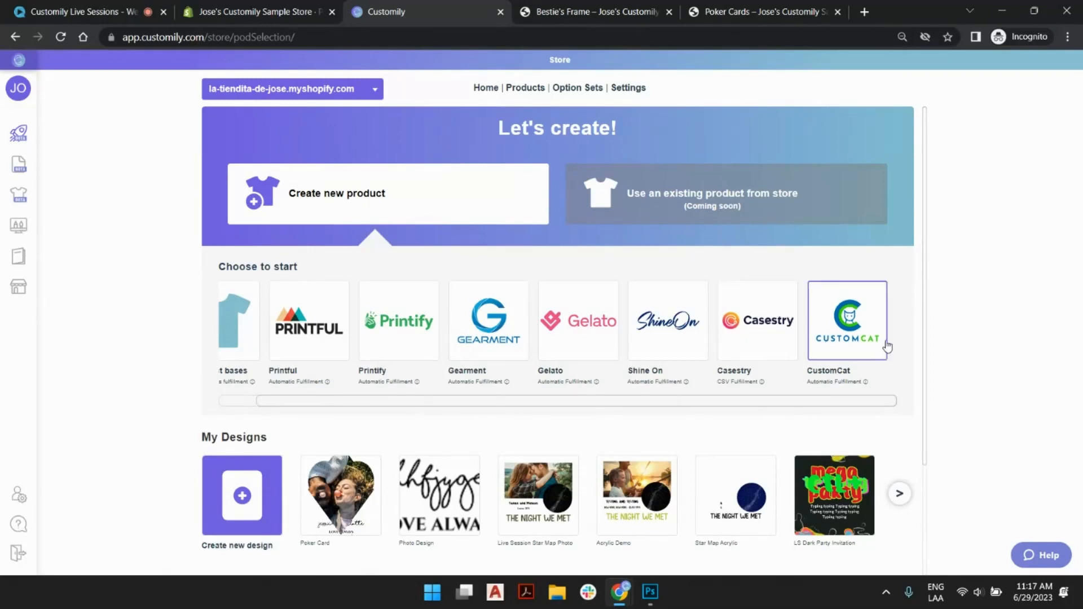
- Browse the first three pages of the CustomCat product catalog and return to the provider choices for a new product
click(858, 309)
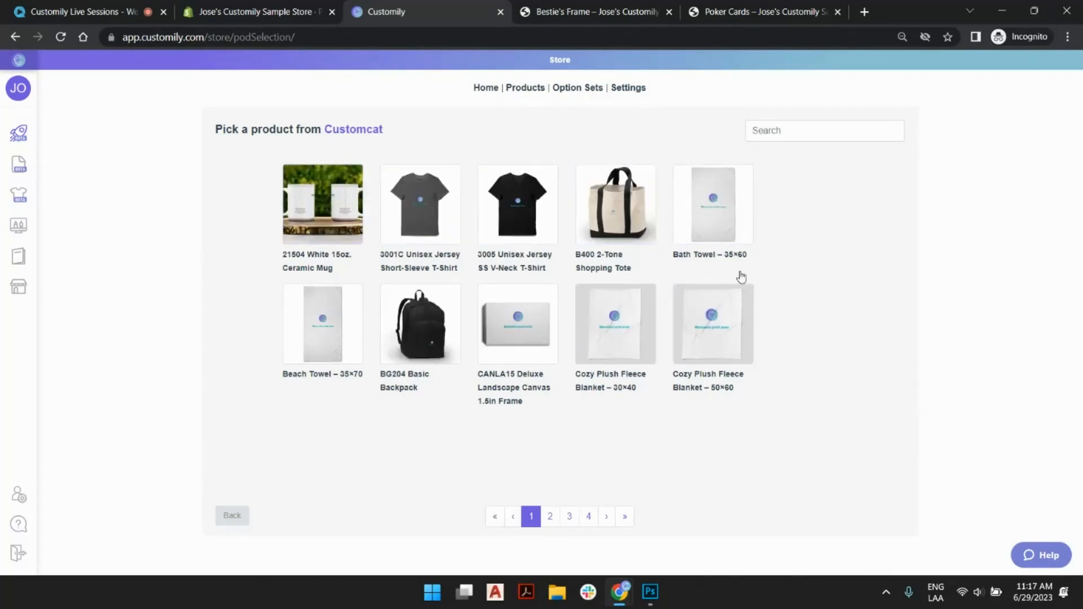
click(550, 516)
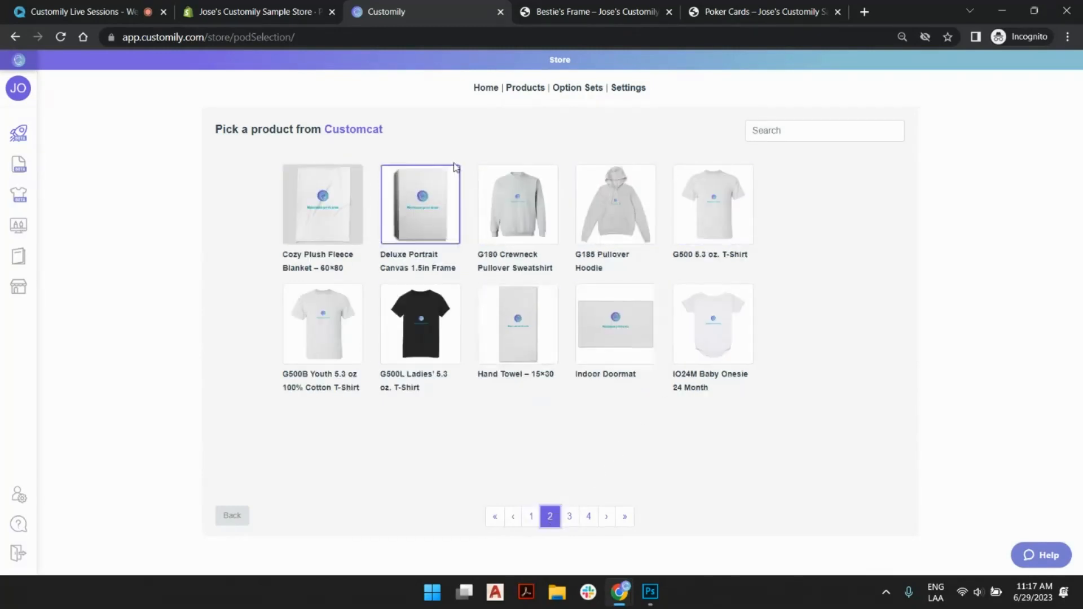
click(569, 516)
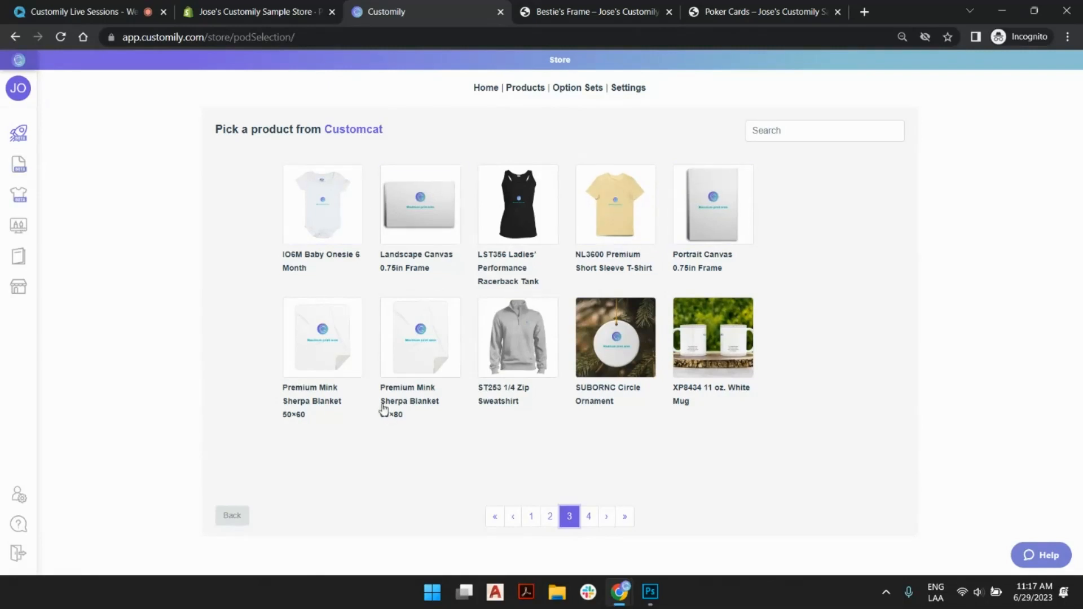
click(236, 526)
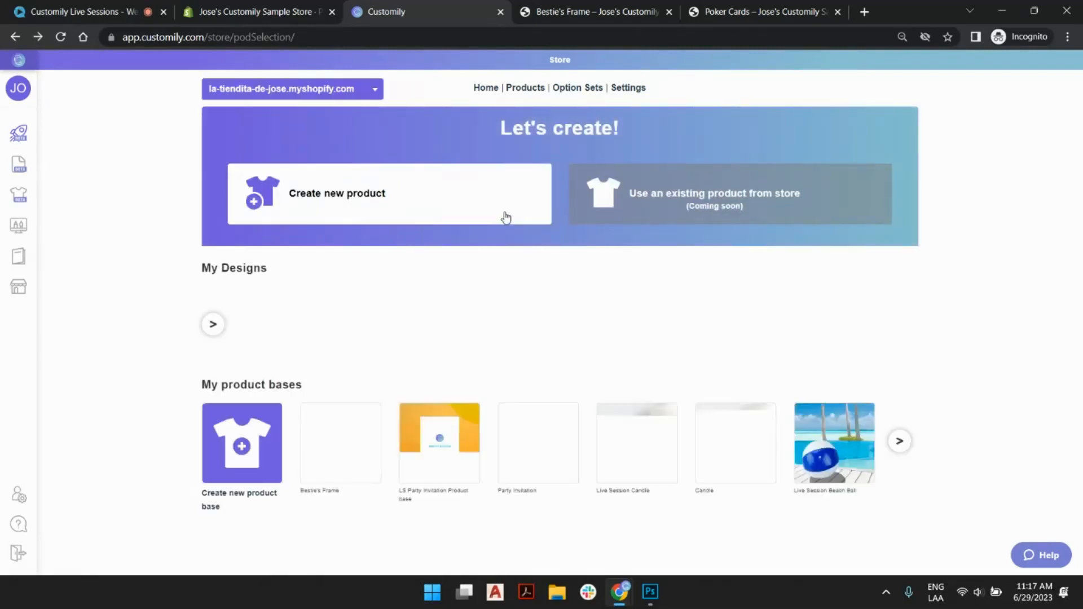
click(505, 217)
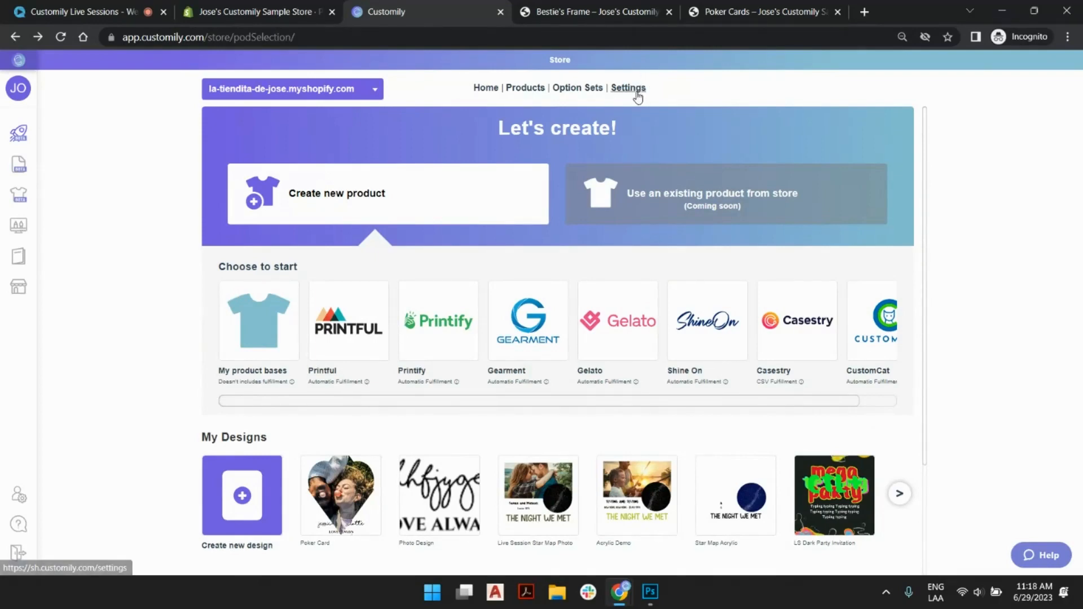
- Open the store's integration settings and review the Printful and Printify integrations
click(636, 92)
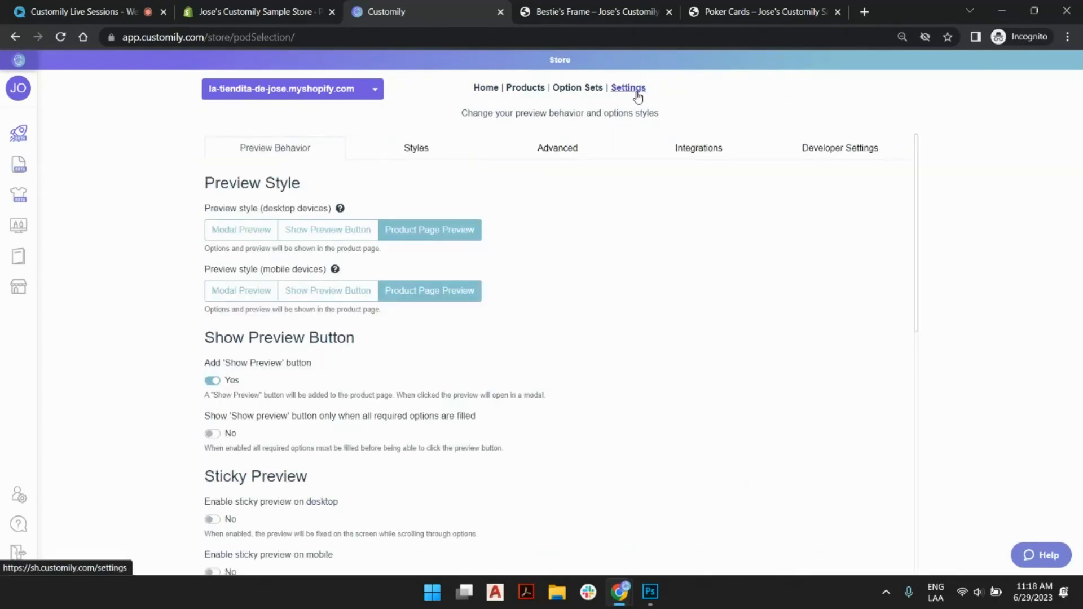
click(704, 153)
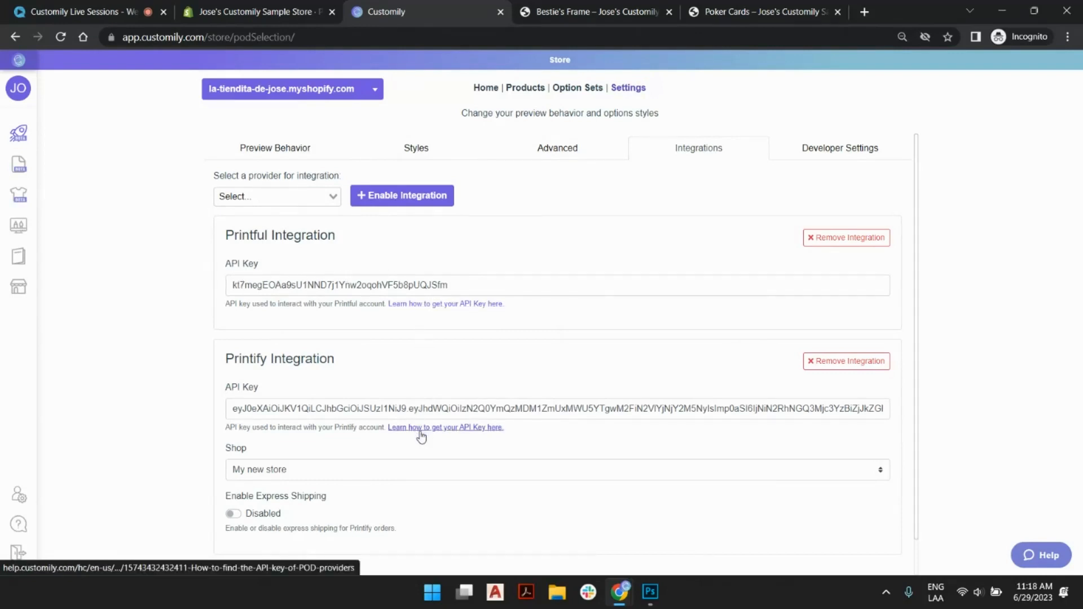
scroll(418, 435, down, 1)
scroll(418, 435, up, 1)
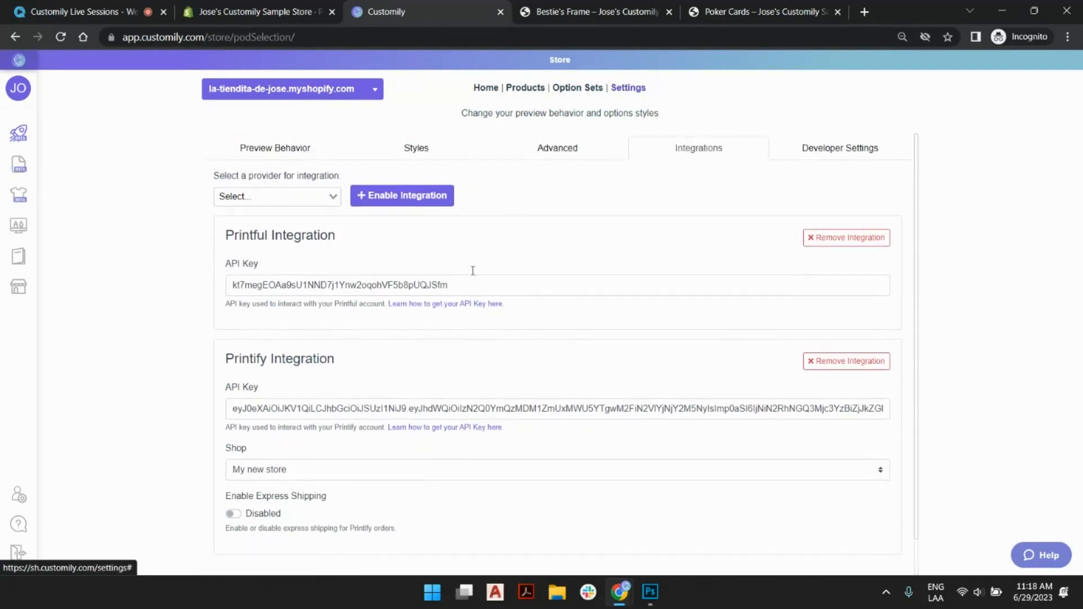
- Enable a CustomCat integration for the store and activate its empty API key field
click(260, 196)
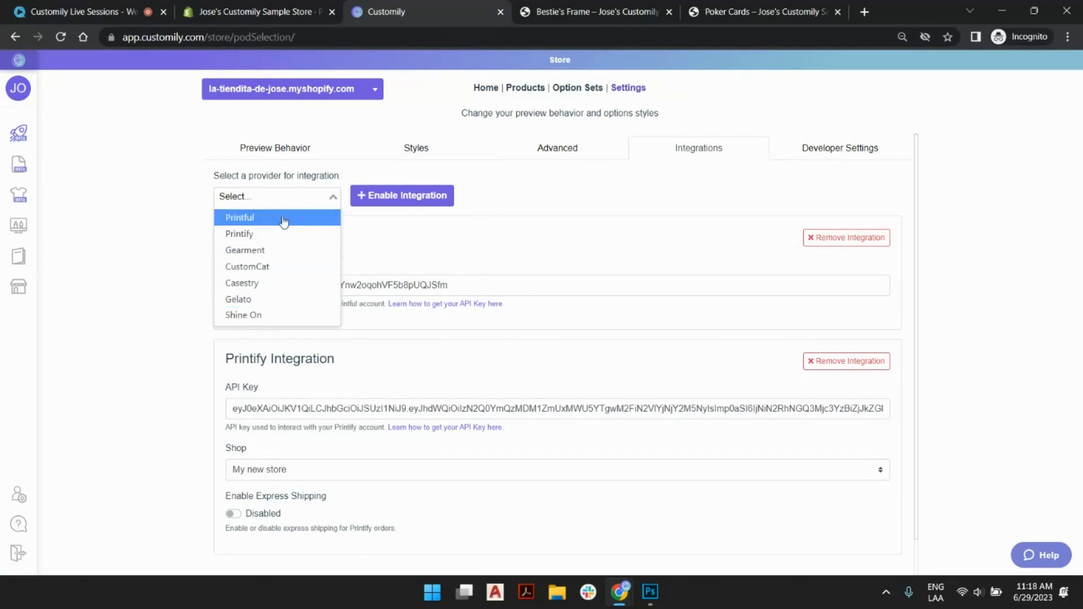
click(261, 269)
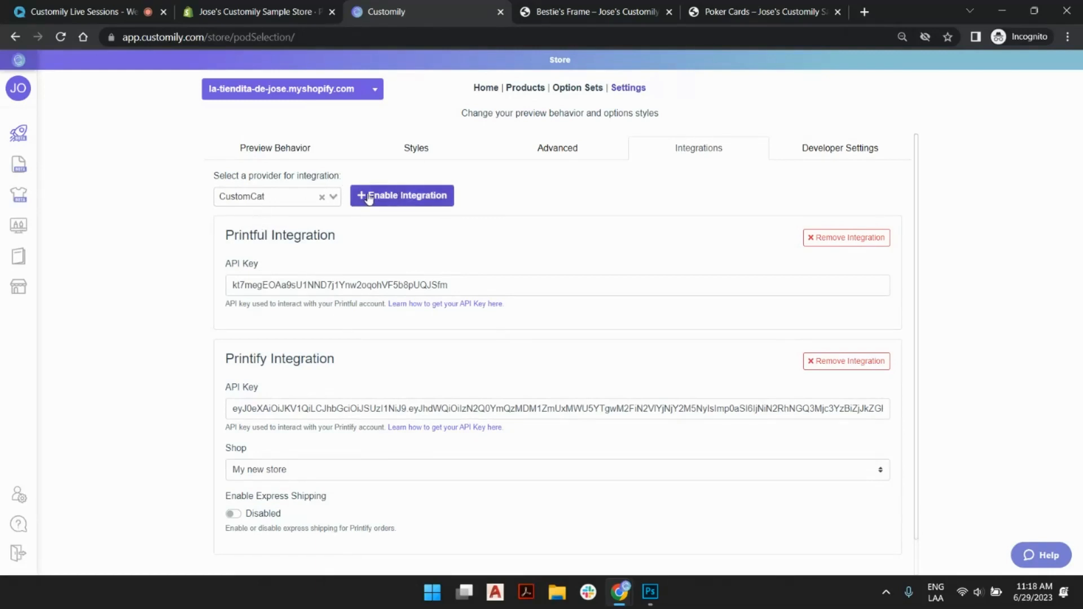
click(419, 203)
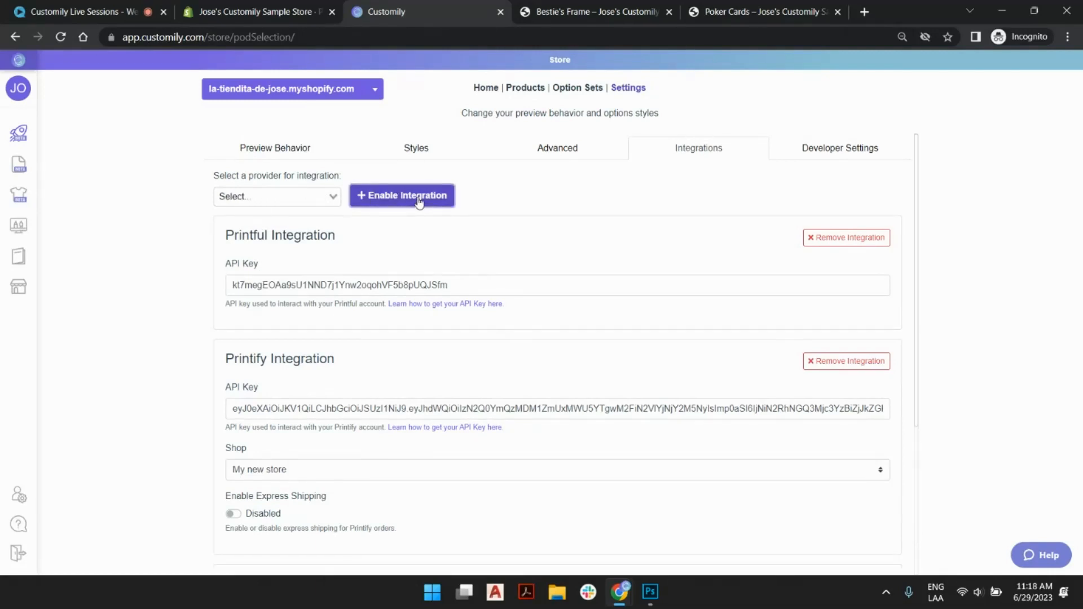
scroll(418, 202, down, 4)
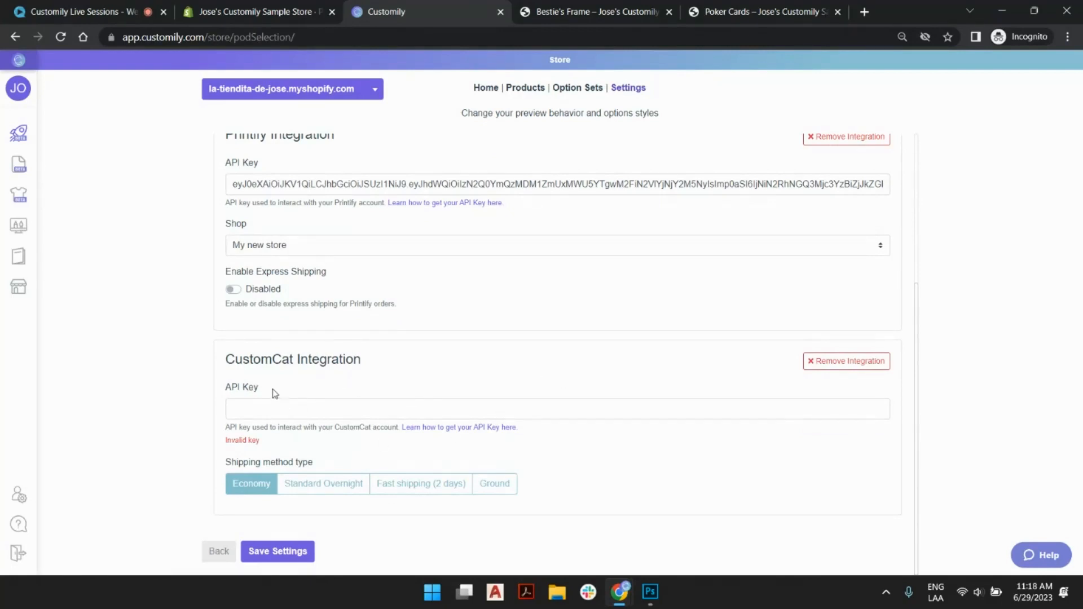
click(241, 410)
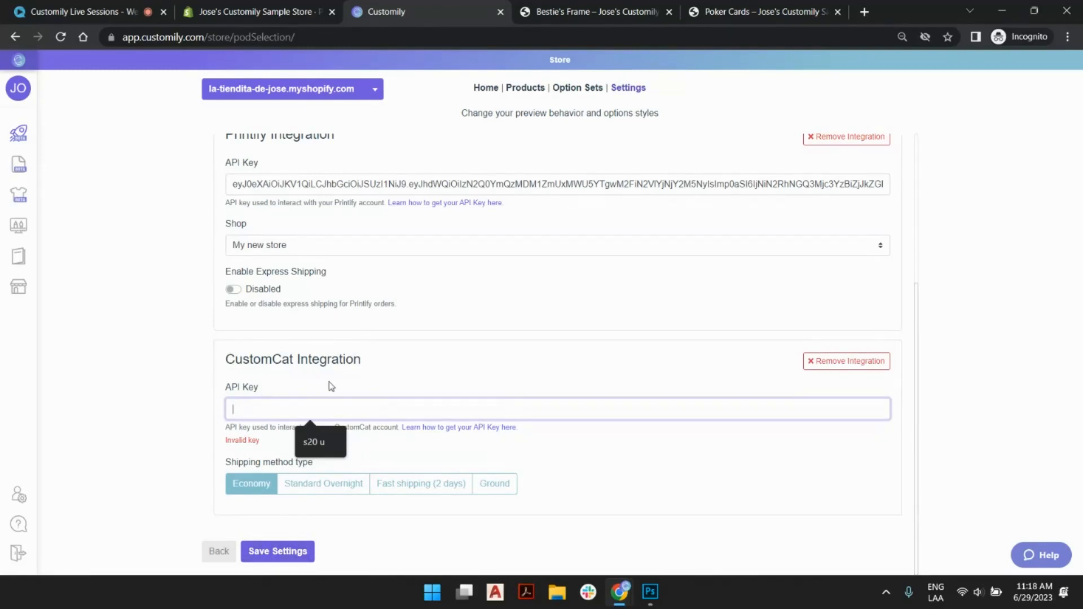
- Open the help article on finding POD provider API keys and read through the CustomCat API key instructions
click(465, 429)
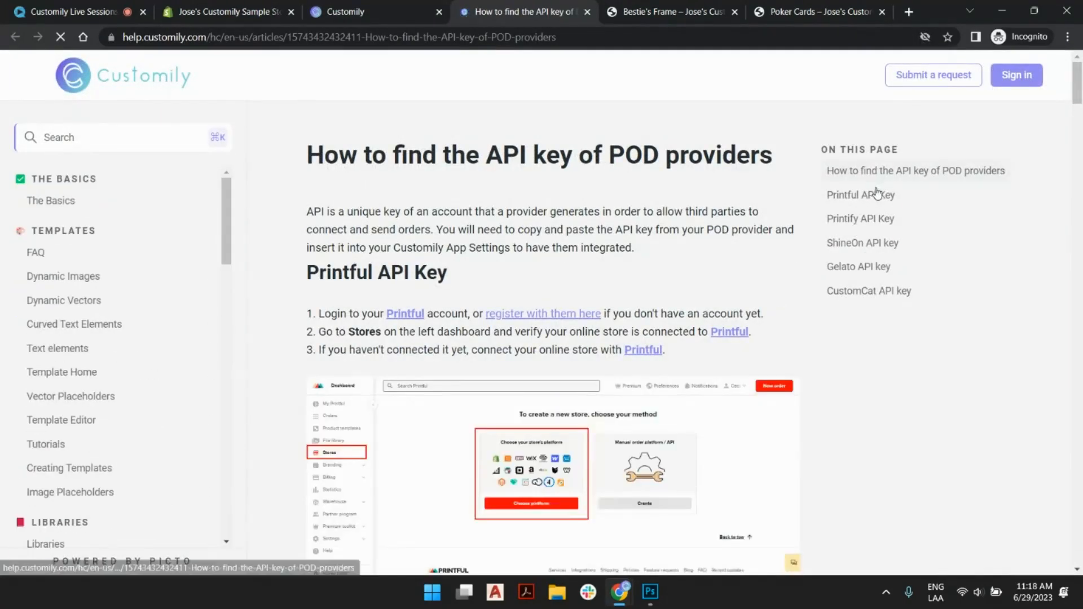
scroll(610, 297, down, 5)
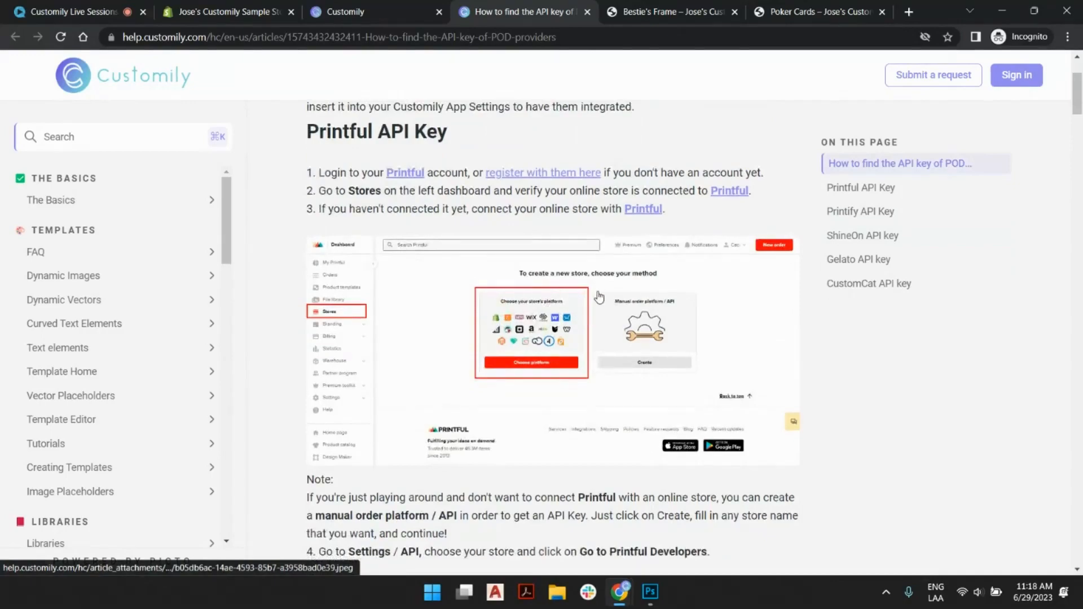
scroll(610, 297, down, 4)
scroll(689, 233, up, 7)
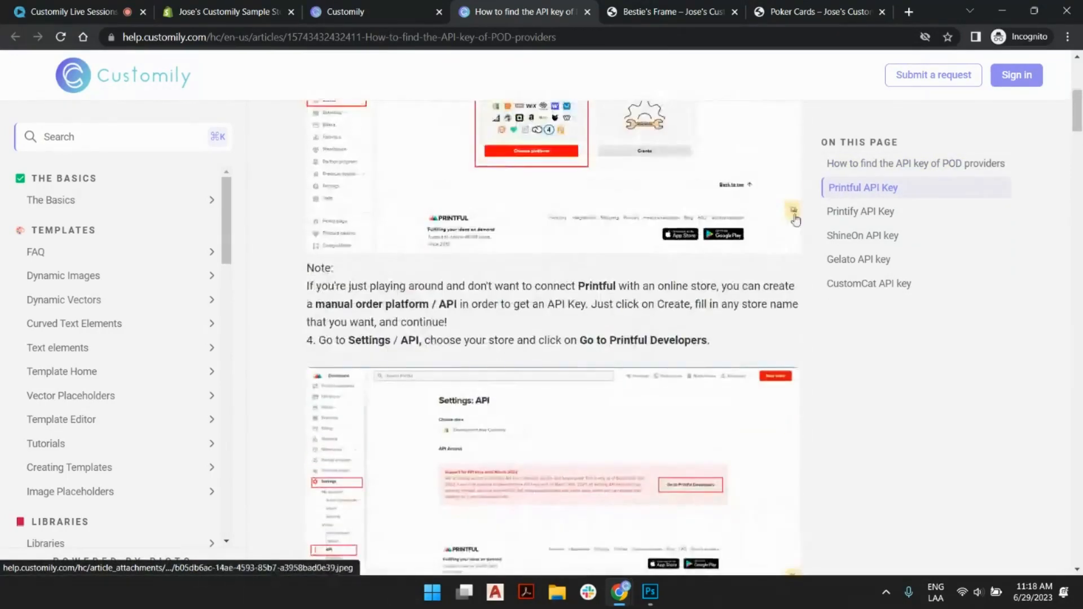
scroll(689, 232, up, 3)
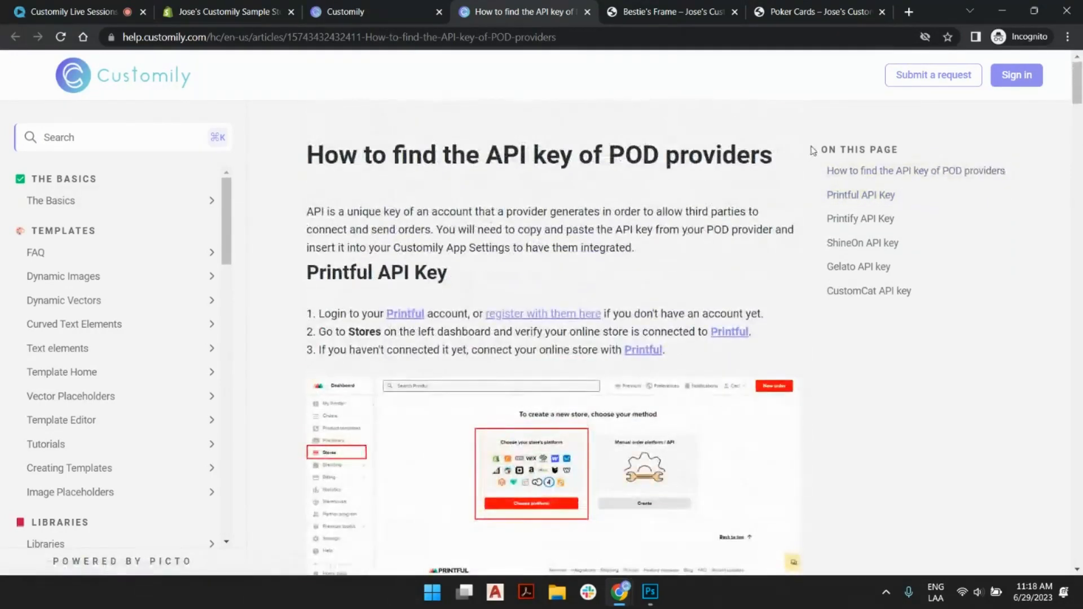
click(863, 293)
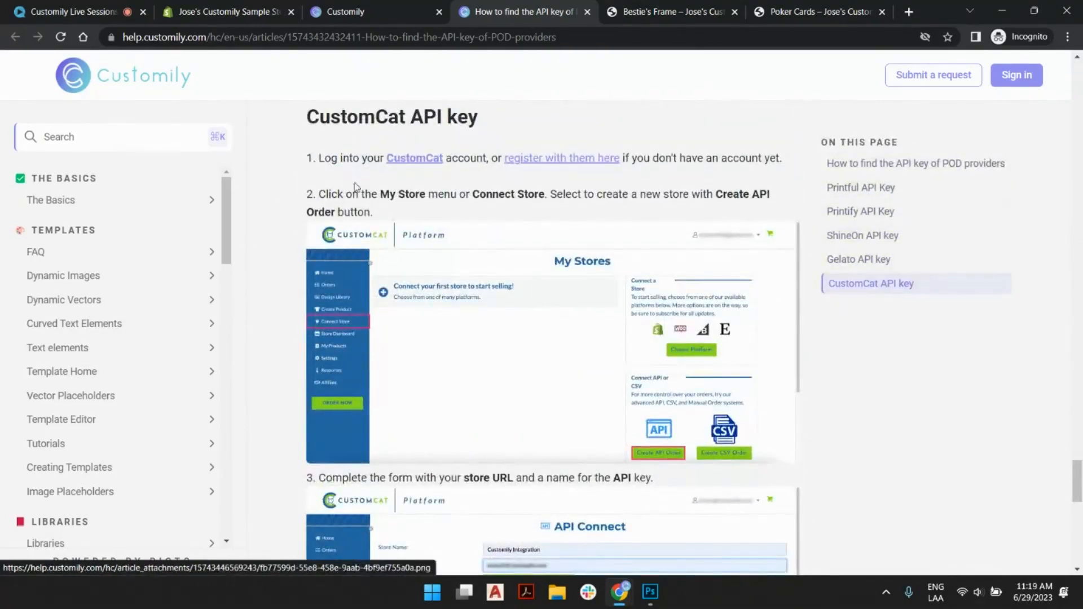
scroll(583, 238, down, 10)
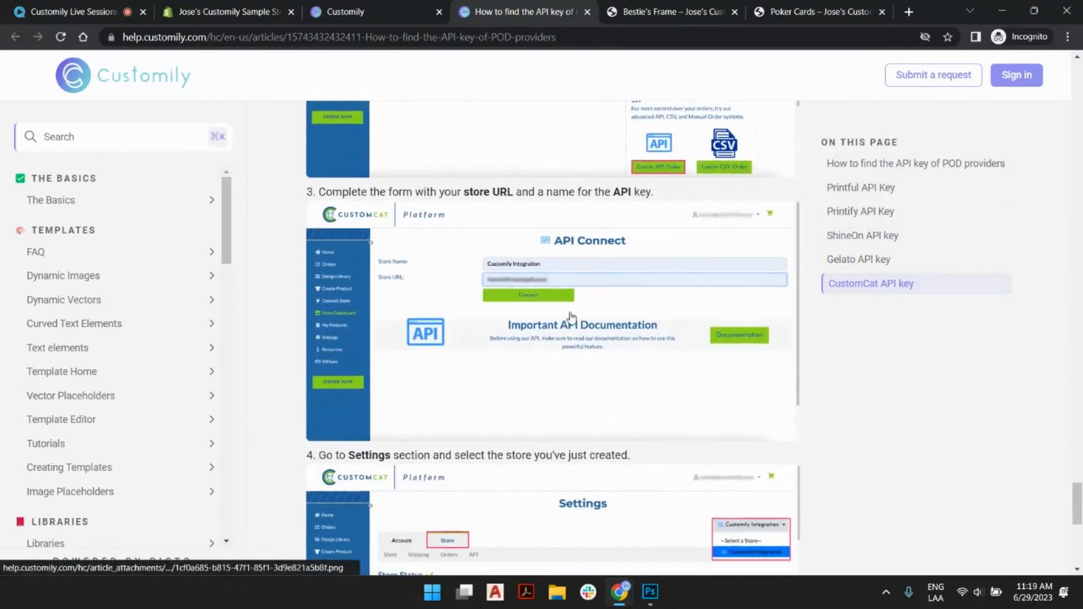
scroll(561, 288, down, 4)
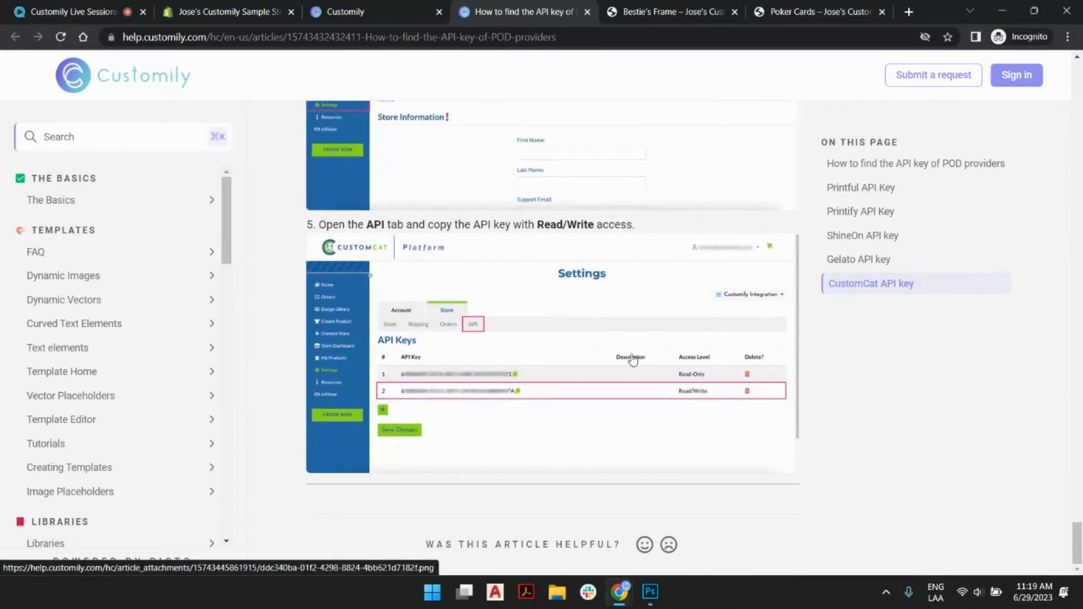
- Return to the Customily integration settings, examine the CustomCat API key field, remove the CustomCat integration and save the settings
click(375, 16)
click(229, 408)
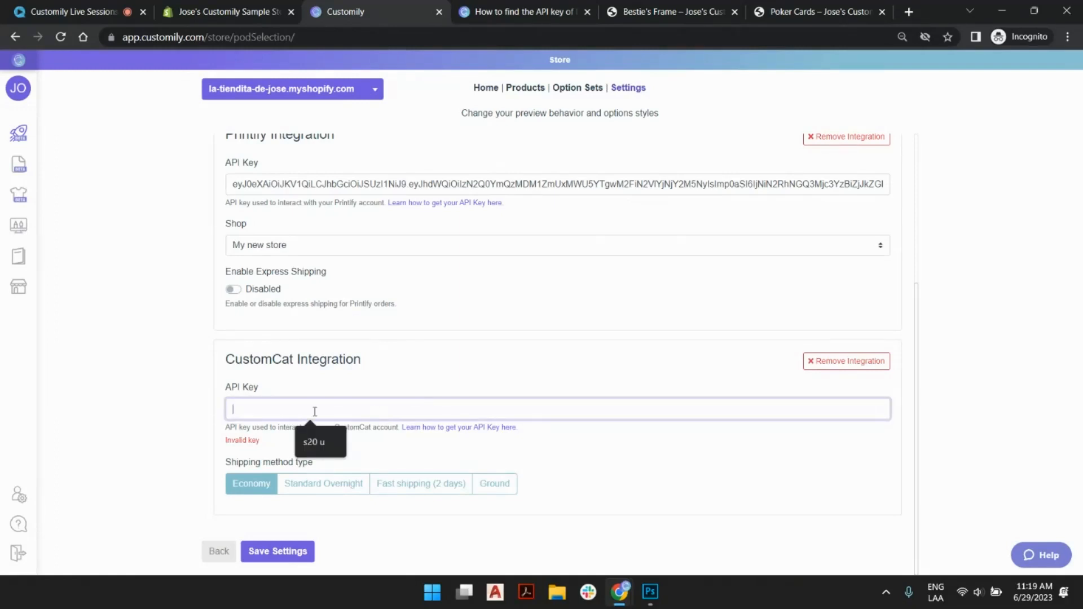
click(229, 441)
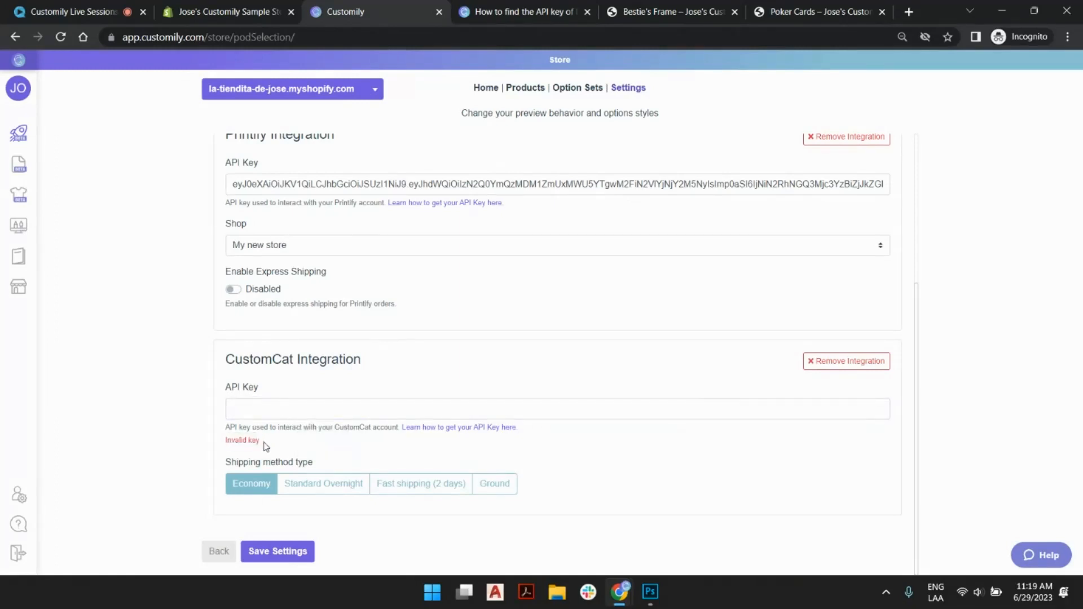
click(288, 552)
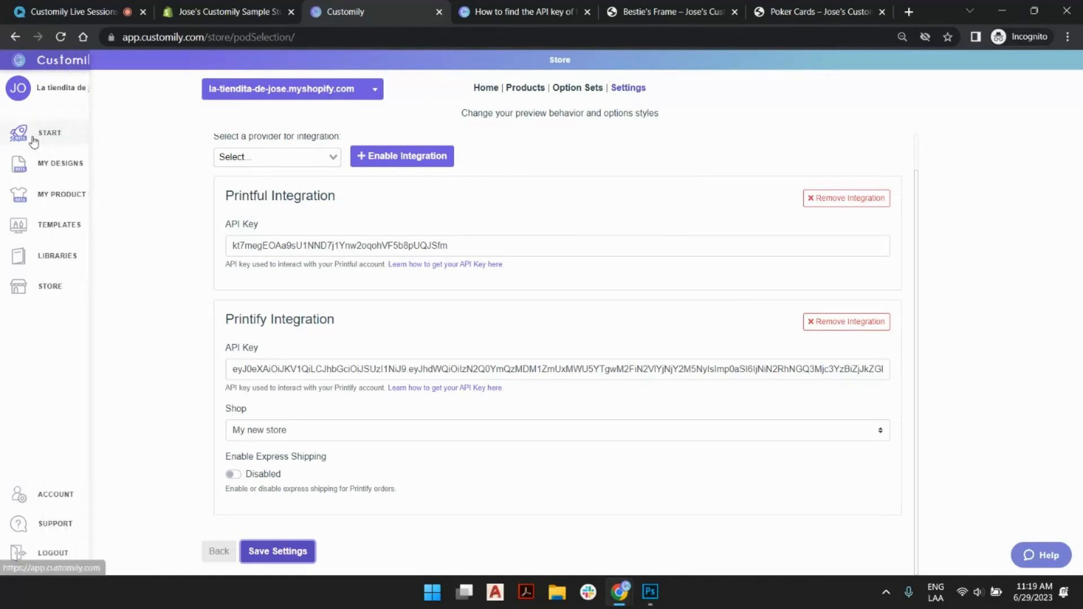
- Start creating a new product with Printify as the provider and browse the first four pages of its catalog
click(34, 141)
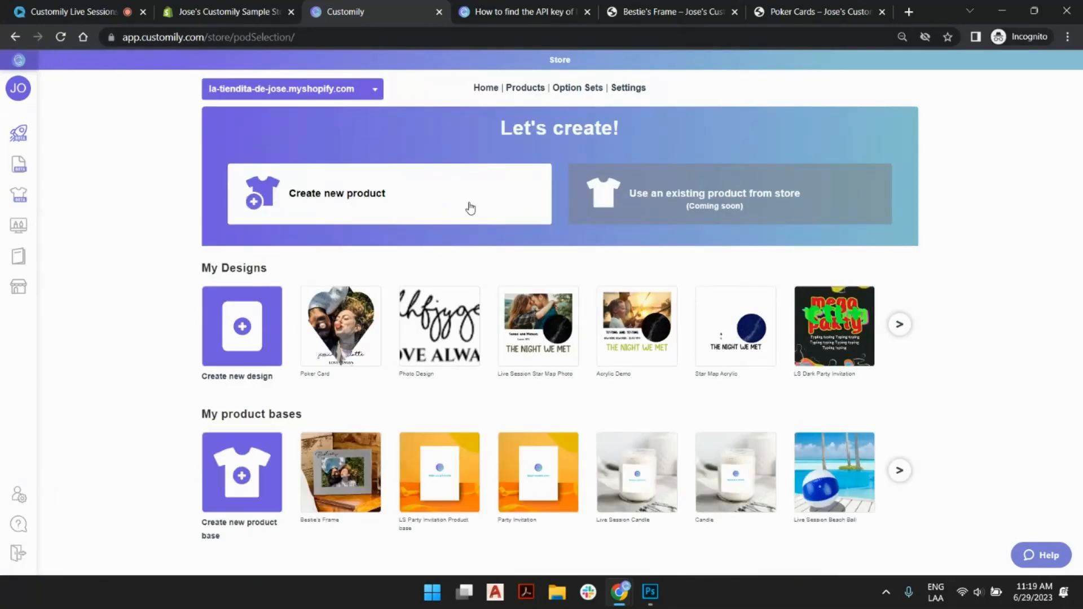
click(470, 208)
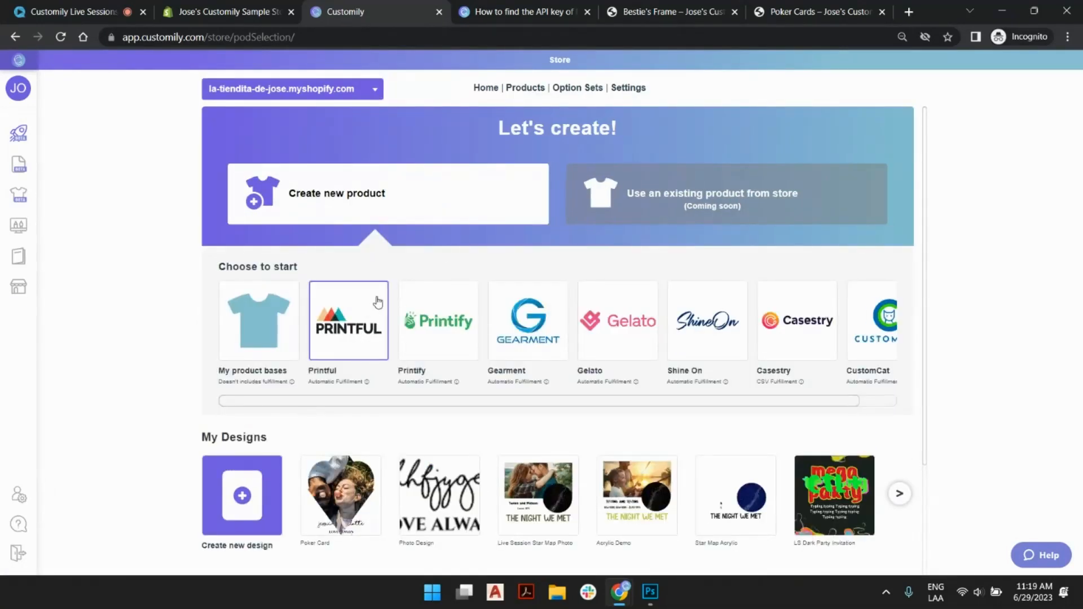
scroll(395, 338, down, 3)
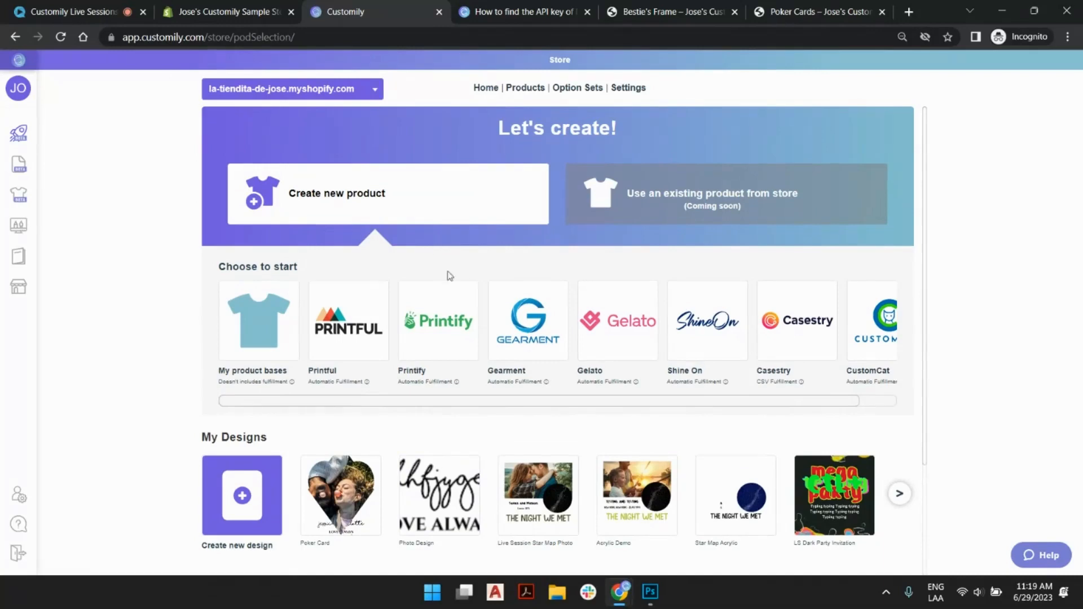
click(437, 326)
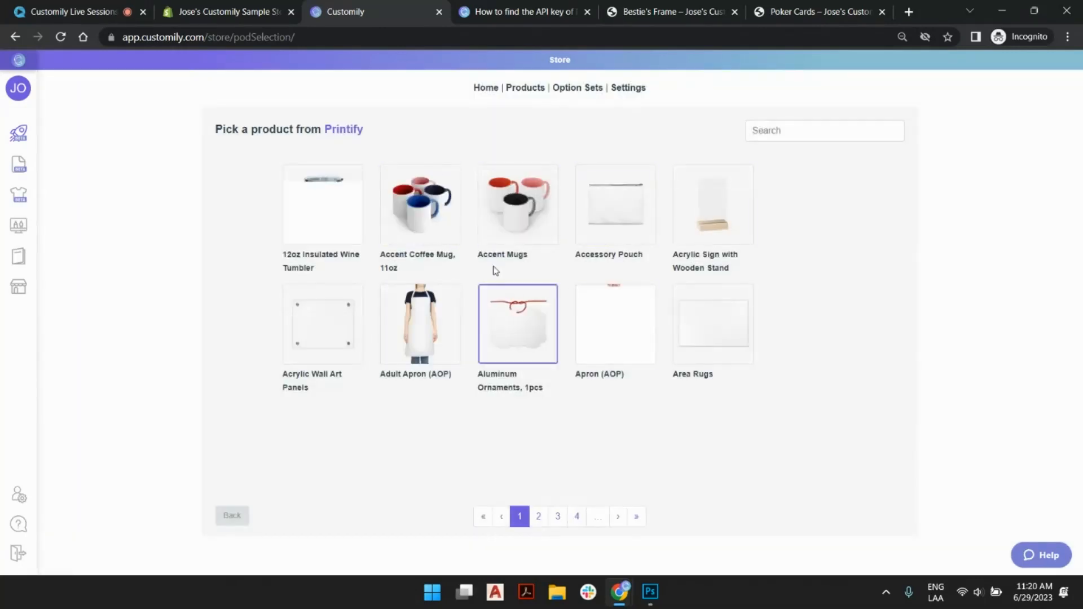
click(541, 518)
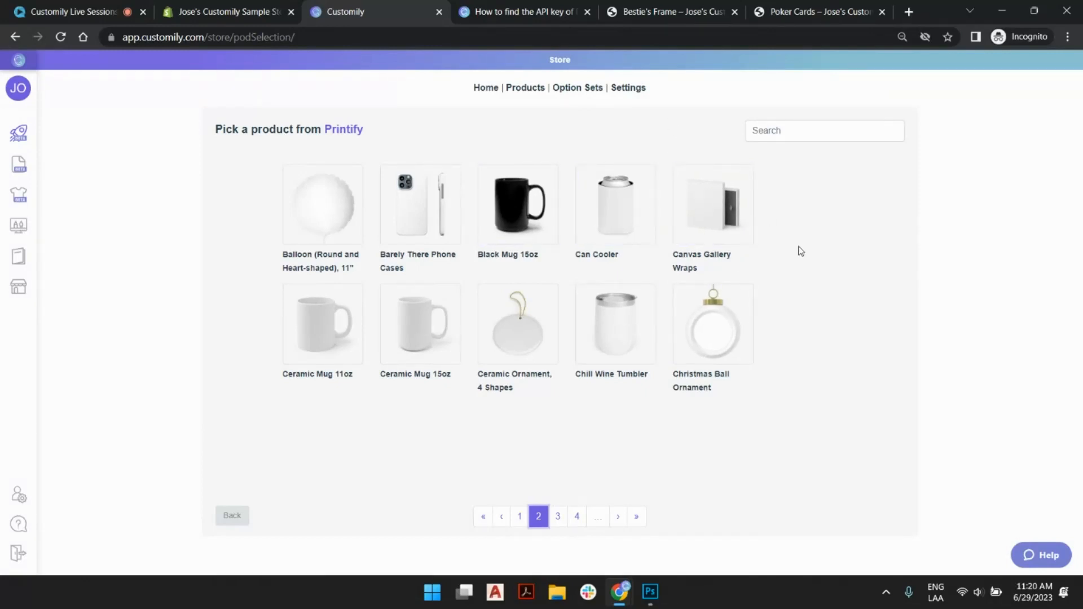
click(557, 517)
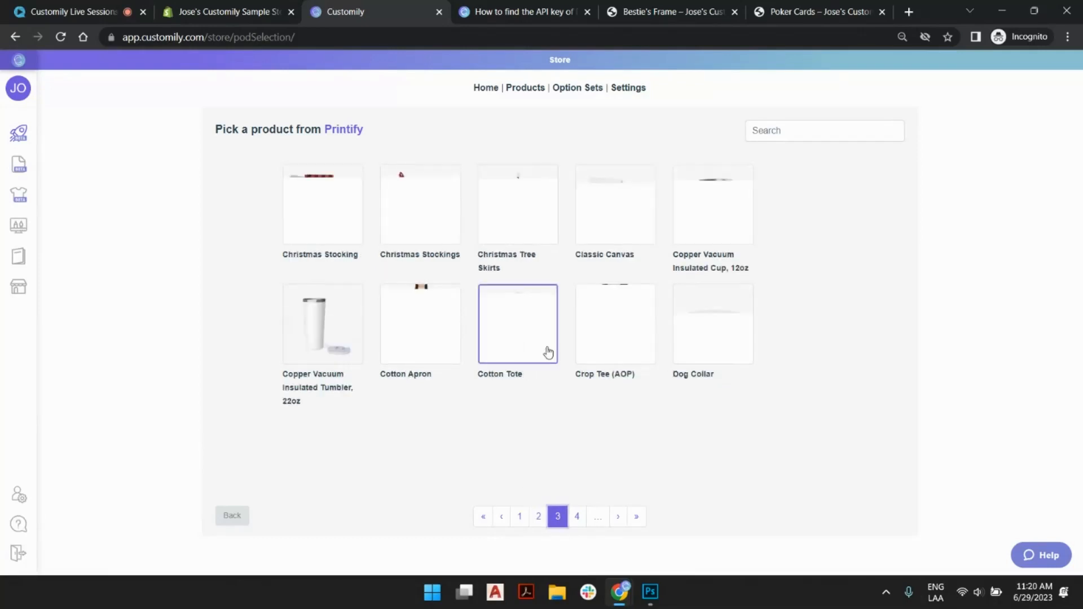
click(578, 521)
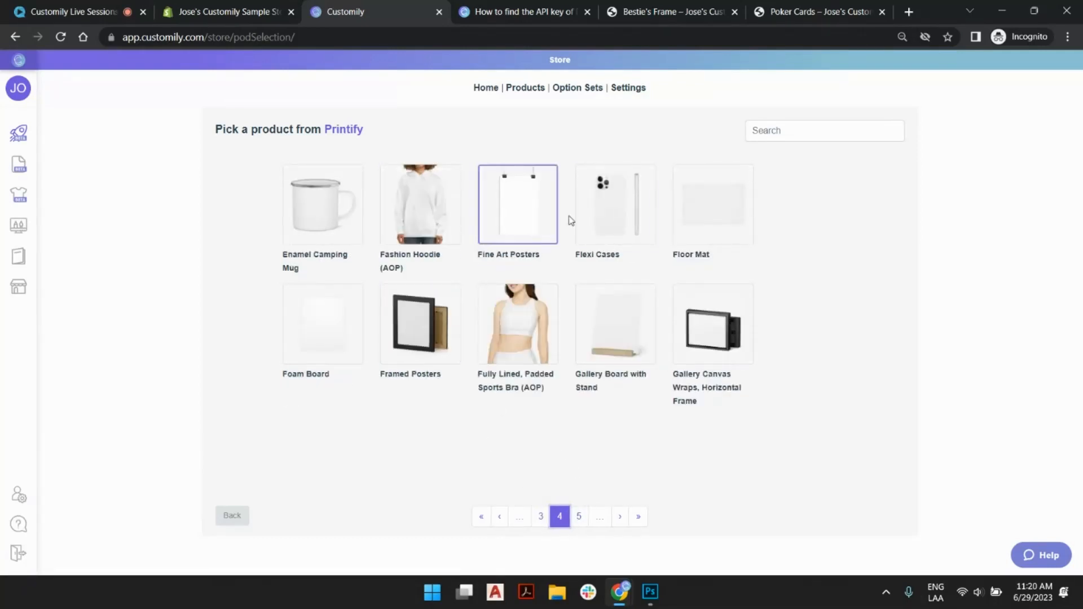
- Search the Printify catalog for "poker", choose Poker Cards, and continue with size 2.5" x 3.7", Glossy paper and the Front print area
click(814, 135)
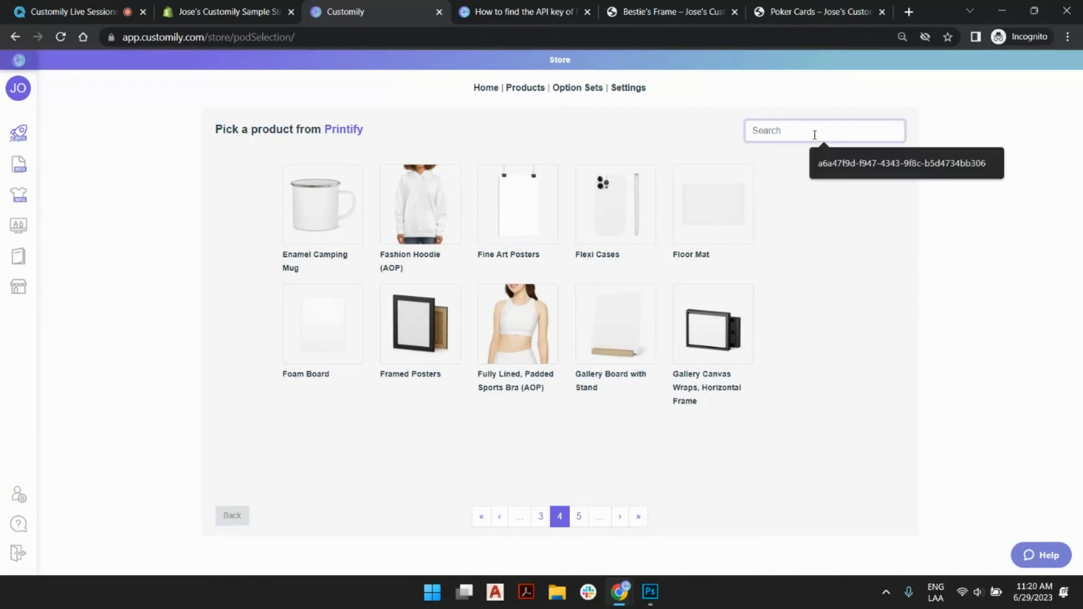
text(poker)
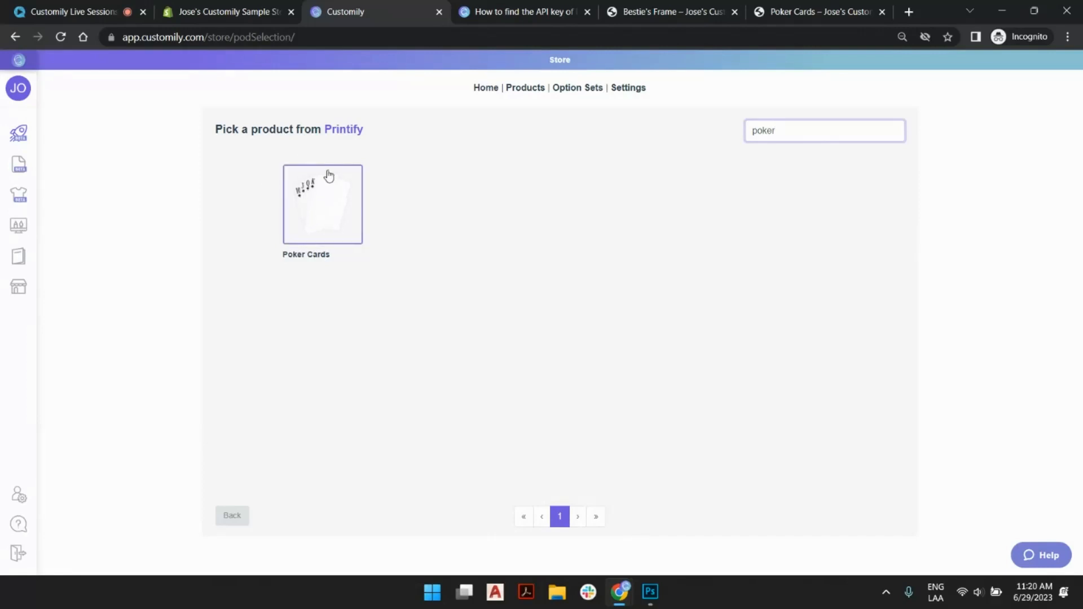
click(327, 194)
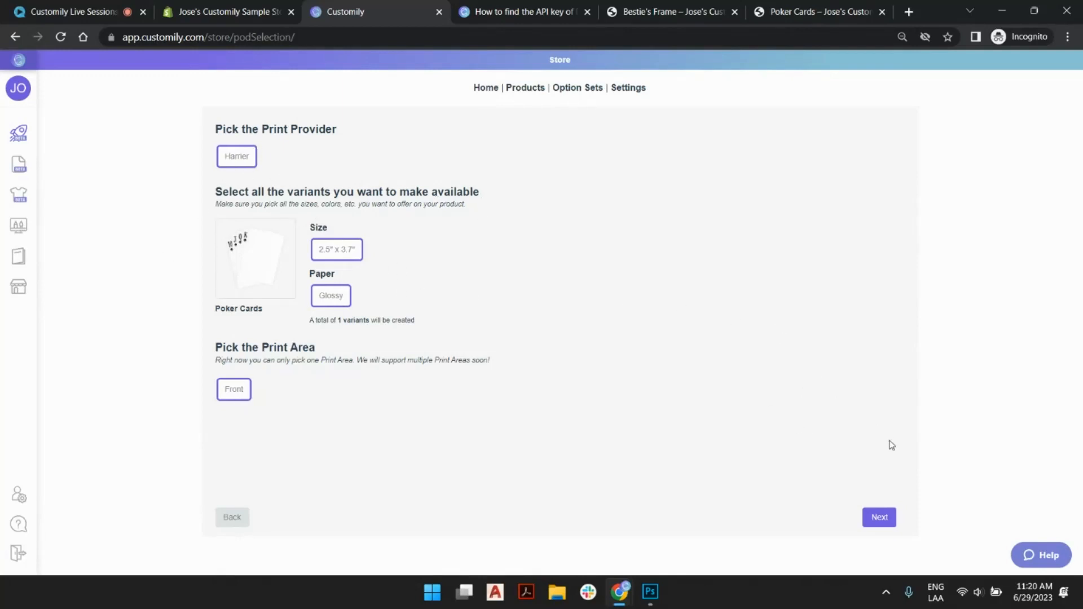
click(885, 518)
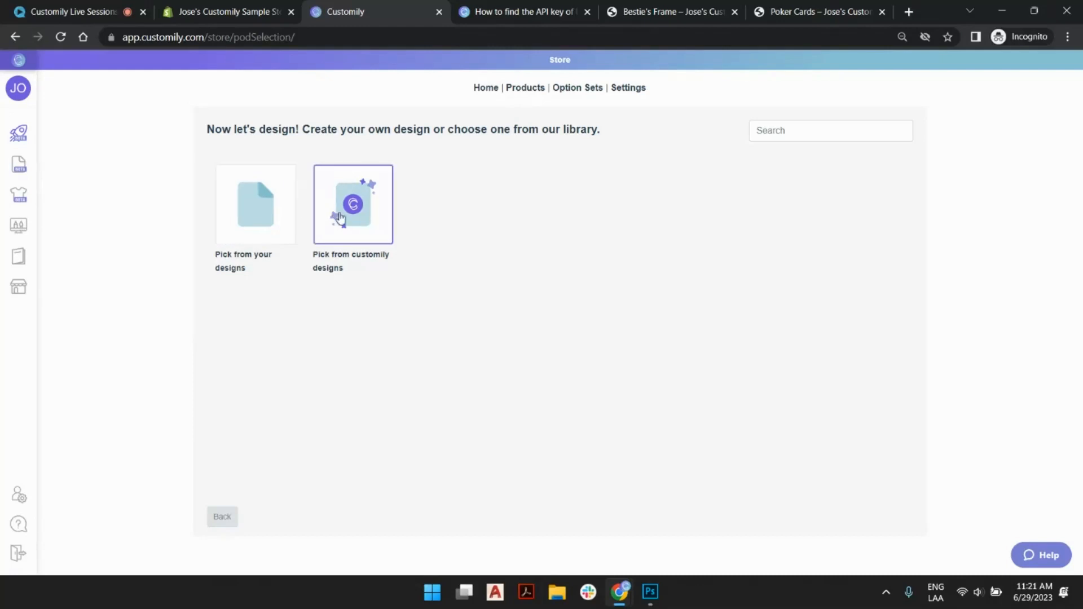
- Open Customily's own design library, look over its categories, and browse the Christmas designs on pages 1 and 3
click(366, 212)
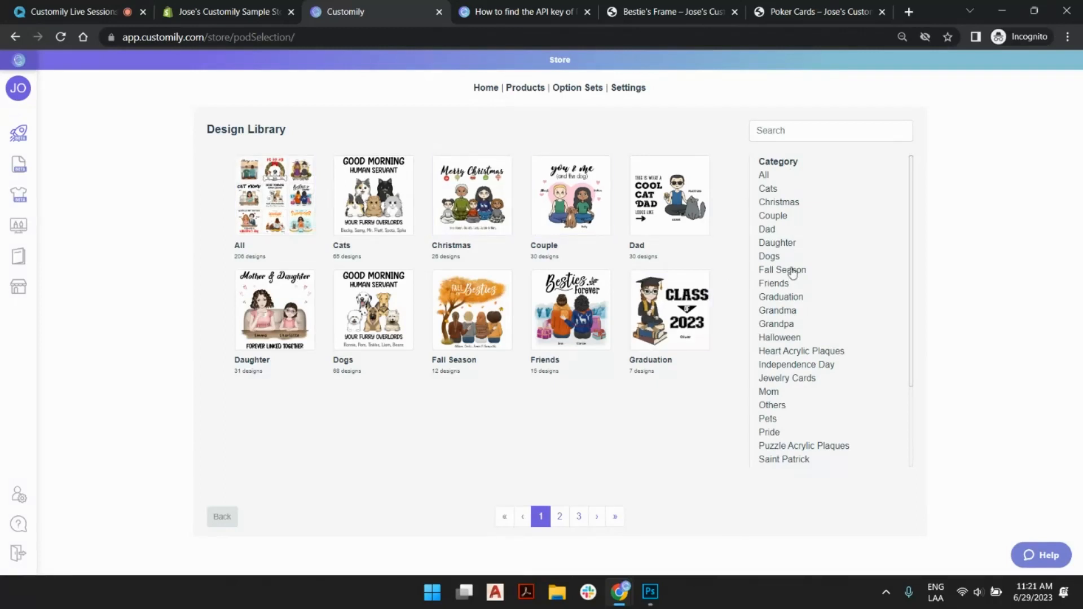
scroll(793, 273, down, 3)
scroll(791, 248, up, 3)
click(475, 199)
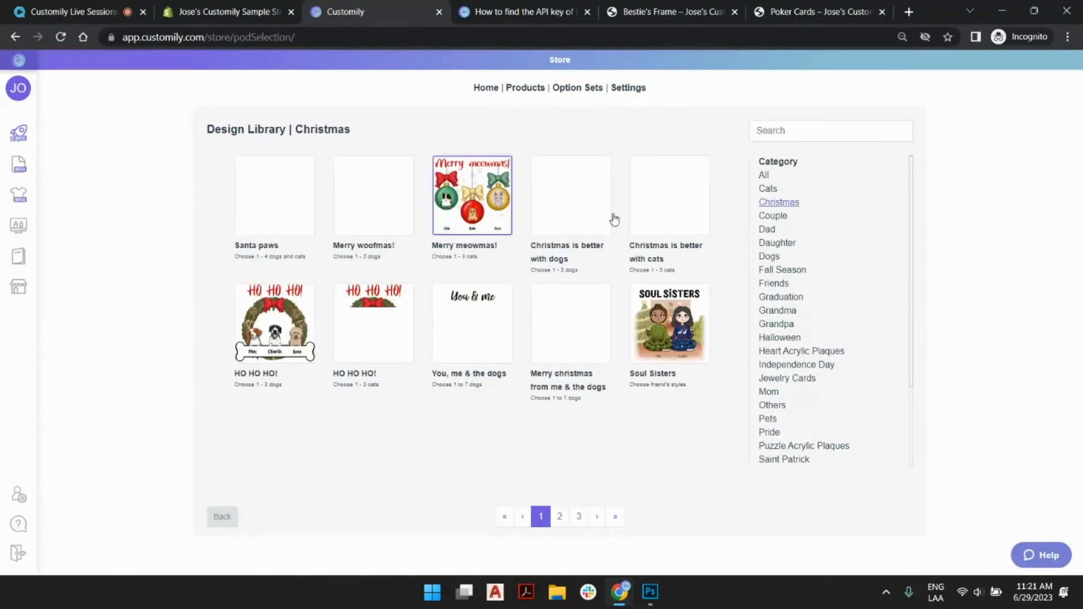
click(578, 516)
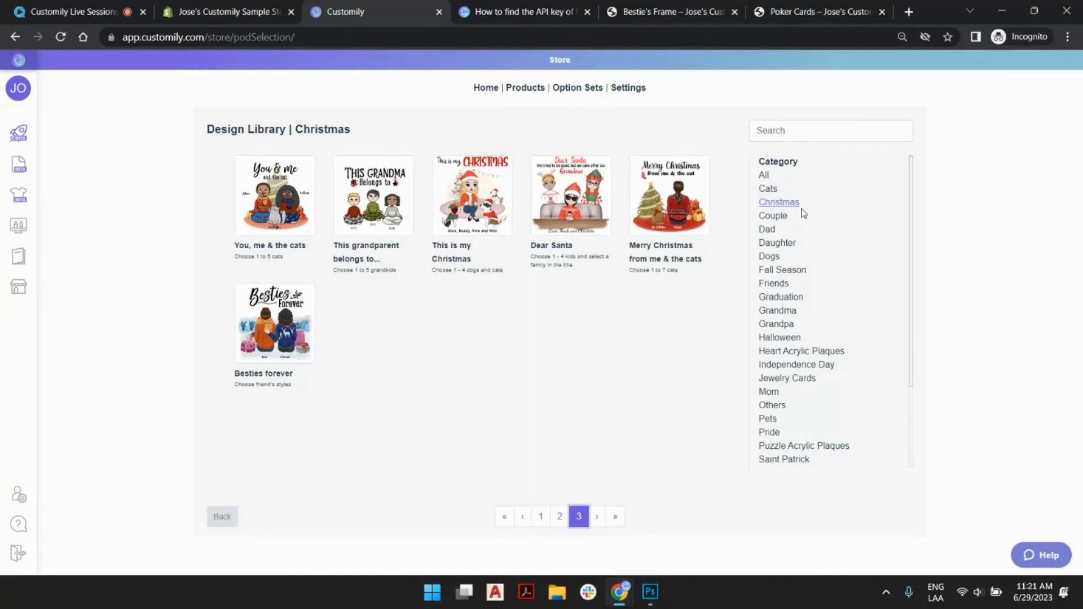
- Browse the Daughter, Grandma and Spring Season design categories, and return to the start page
click(782, 243)
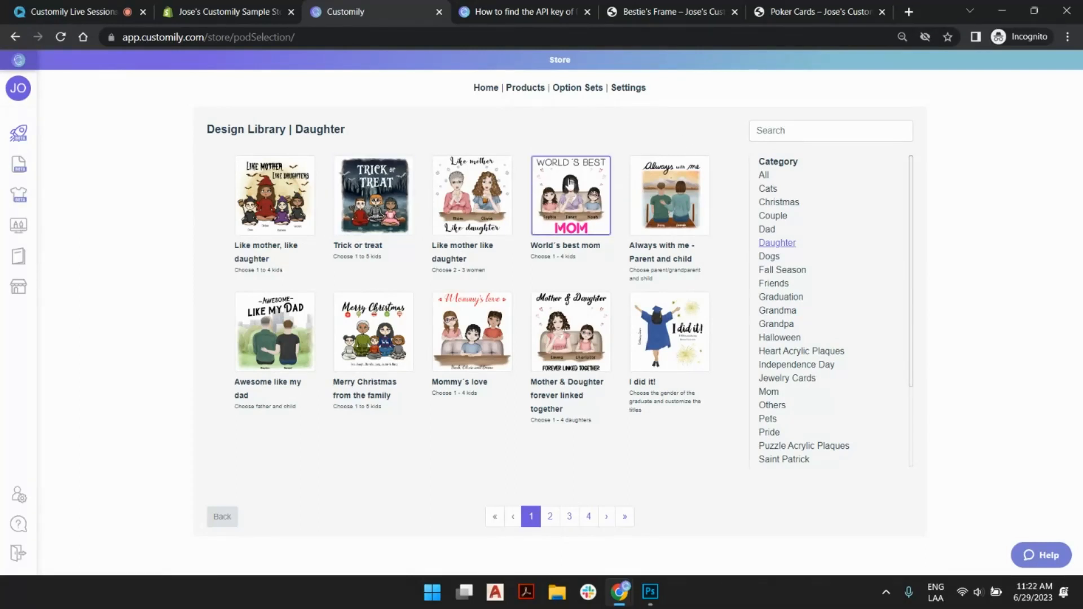
scroll(795, 339, down, 2)
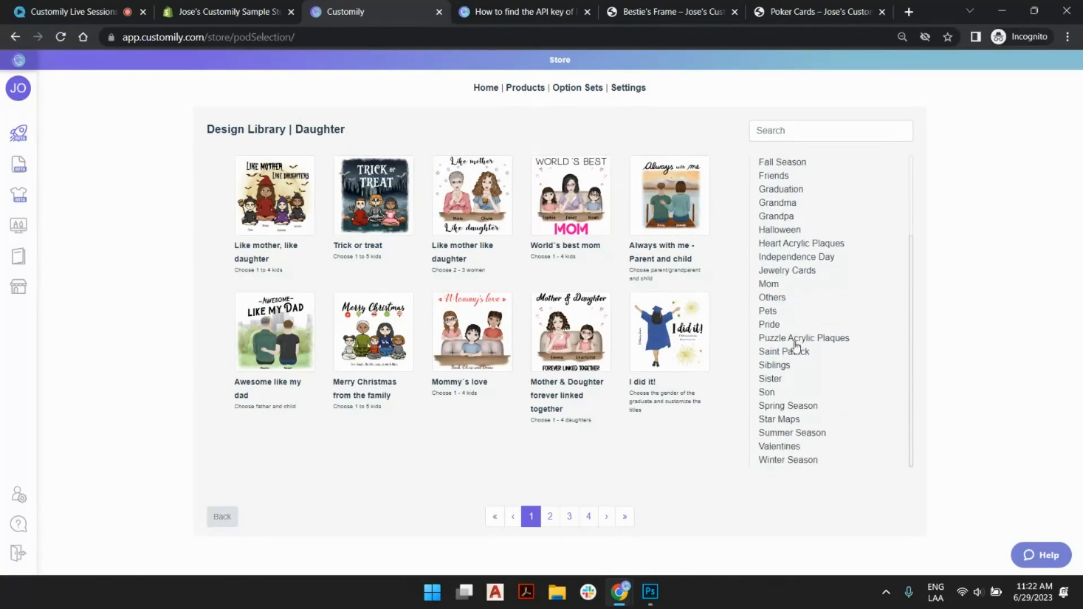
click(786, 204)
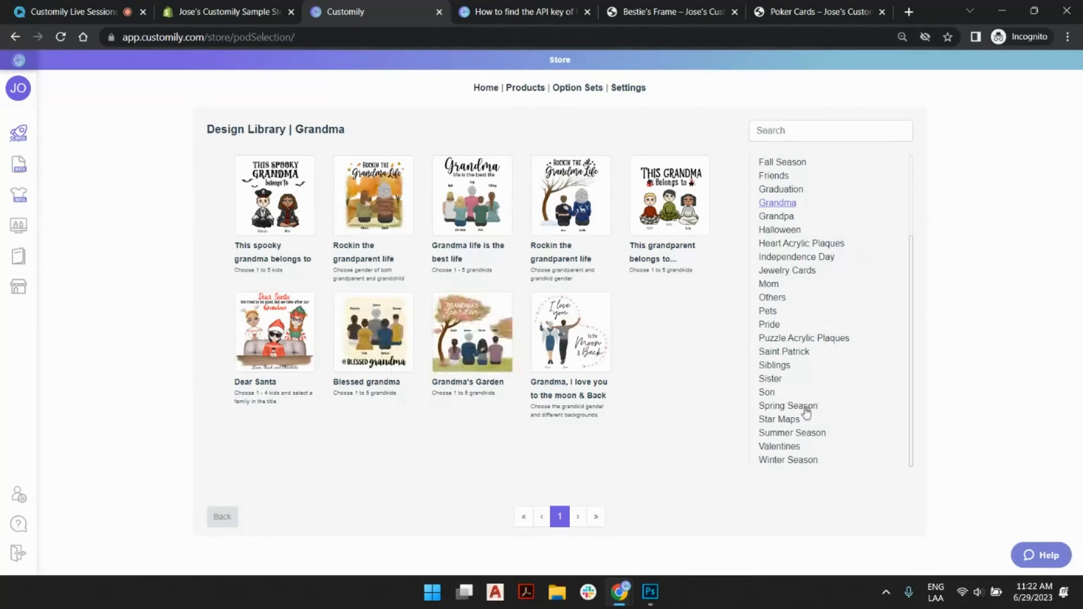
click(804, 407)
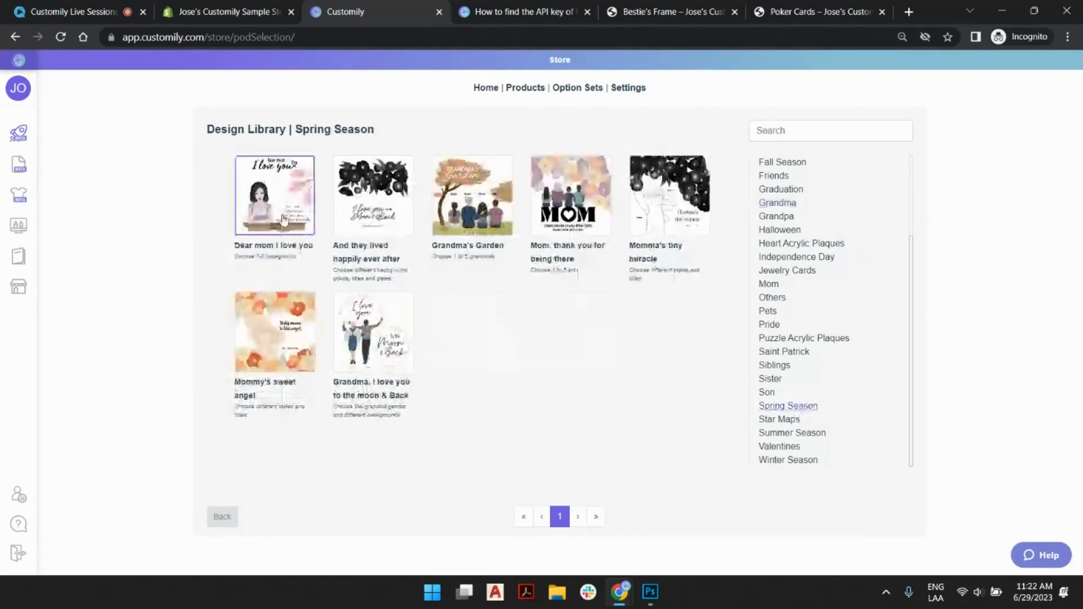
click(221, 517)
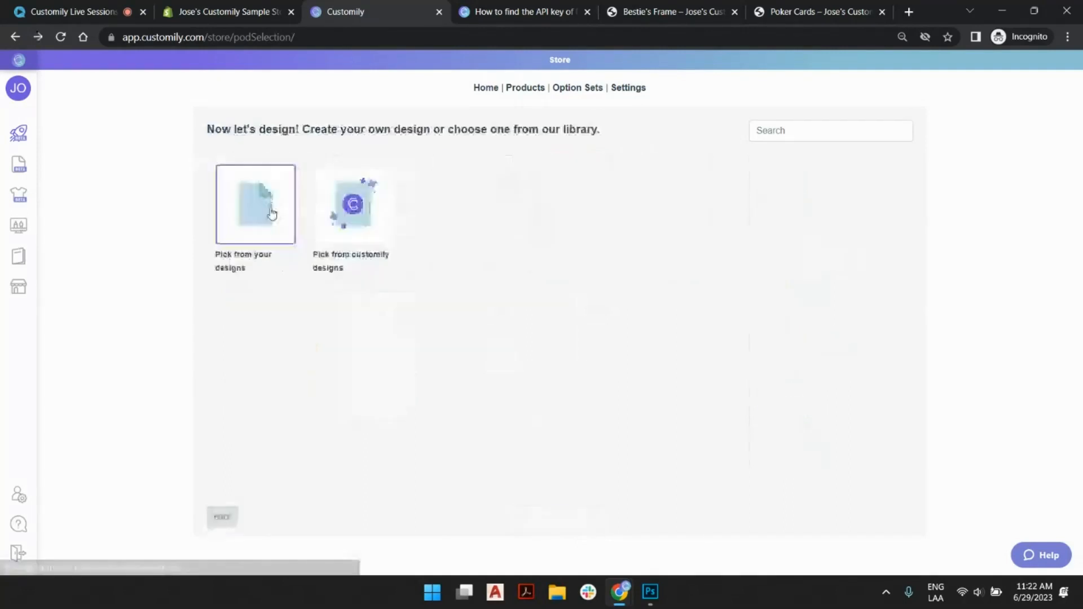
click(34, 133)
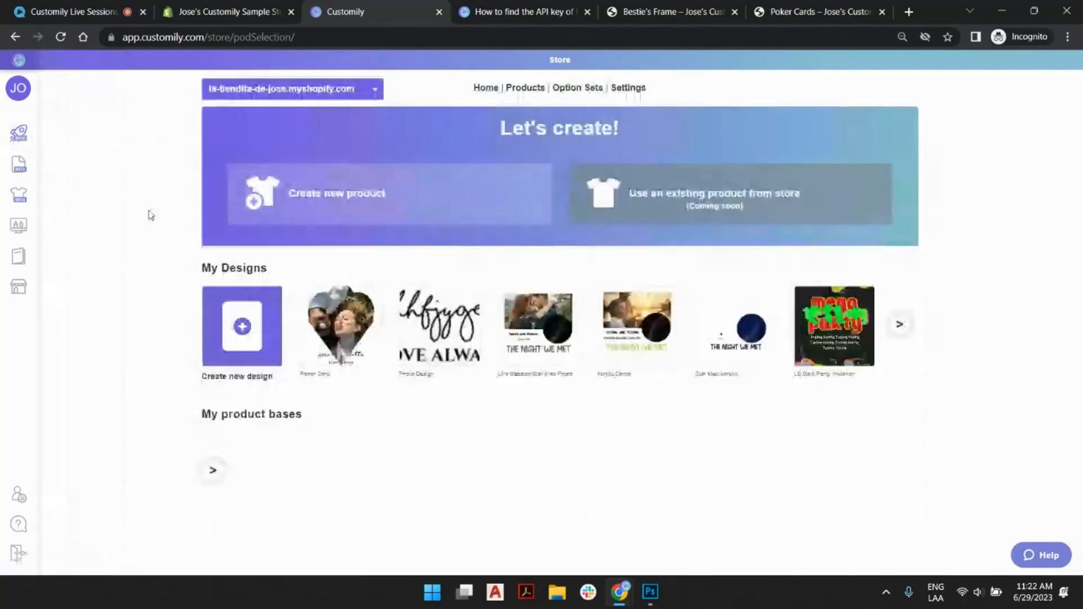
- Create a new design named "Live Session Card Design"
click(248, 325)
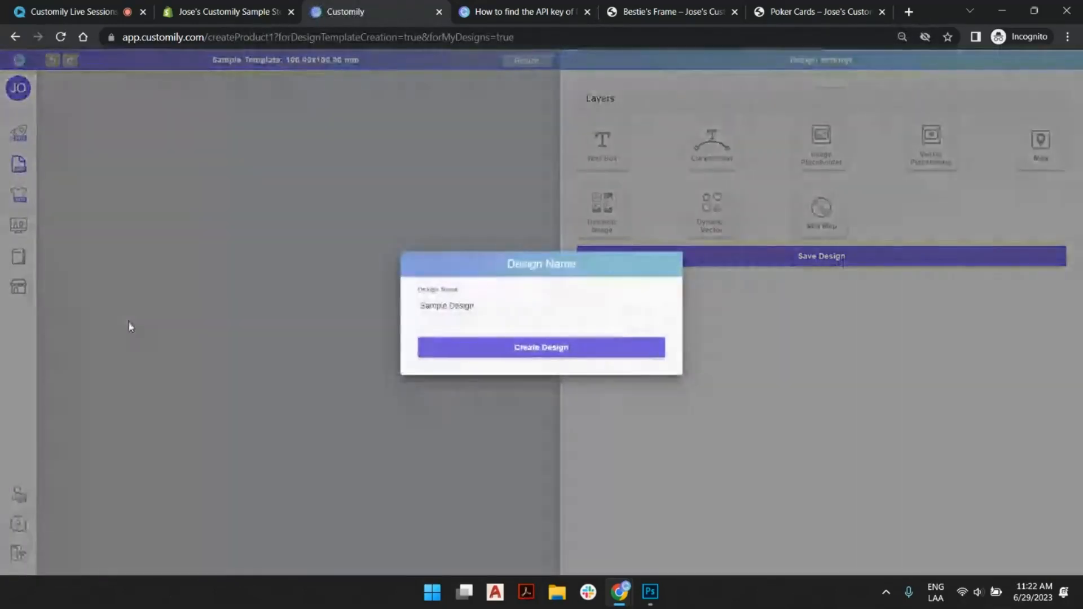
triple_click(438, 309)
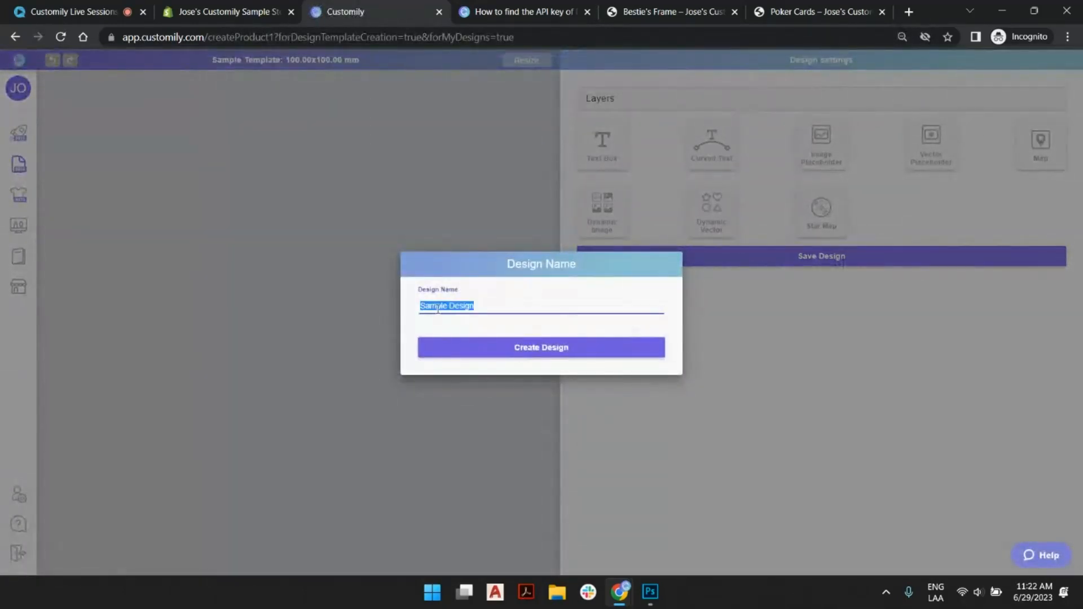
text(4)
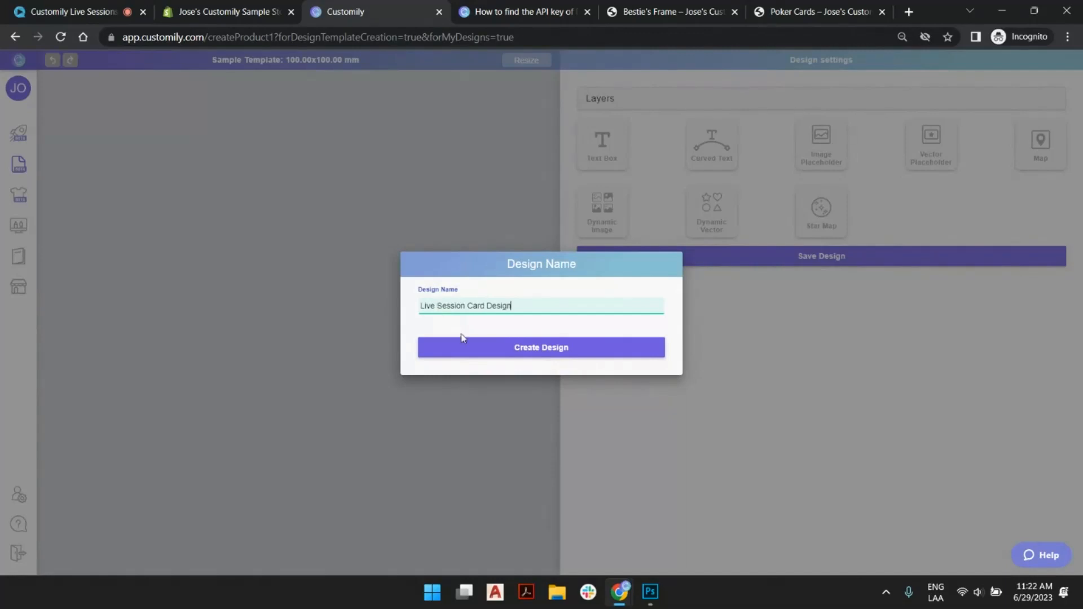
click(476, 347)
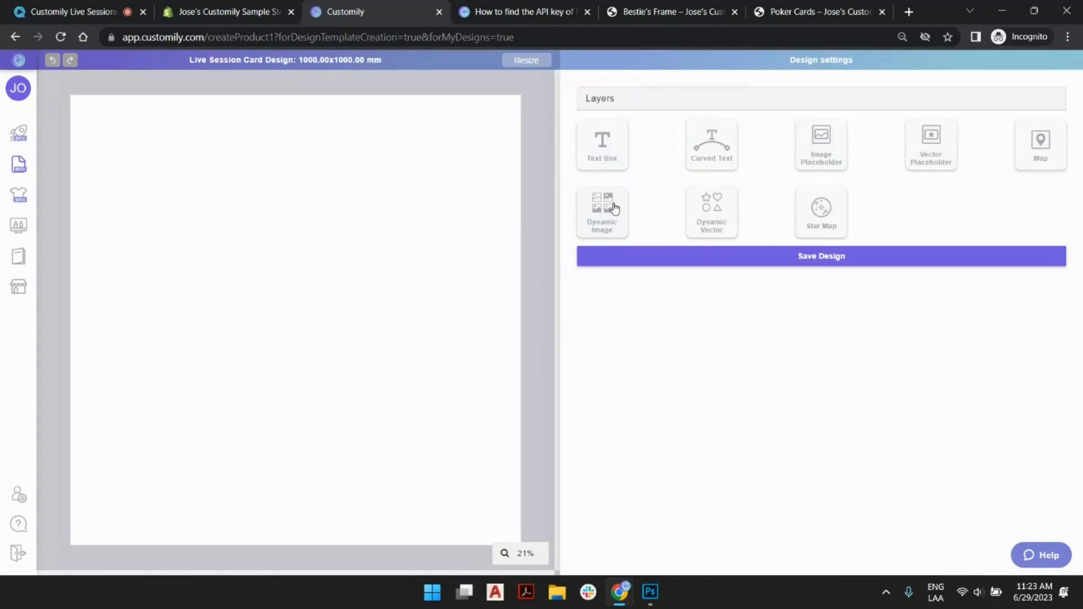
- Try out a dynamic image element by placing it and moving it around the canvas
click(610, 217)
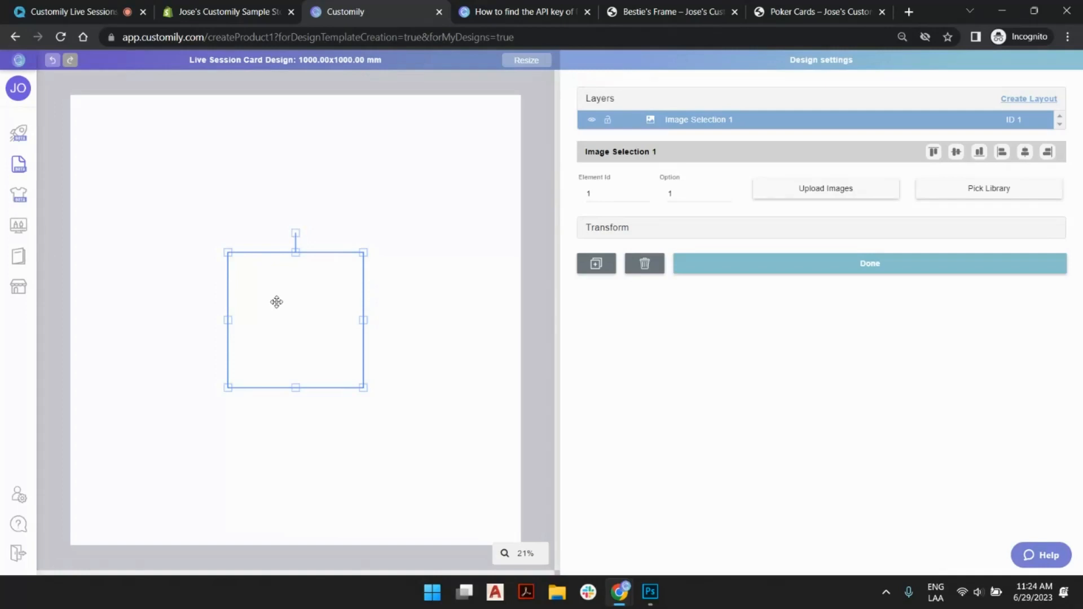
drag(299, 300, 240, 215)
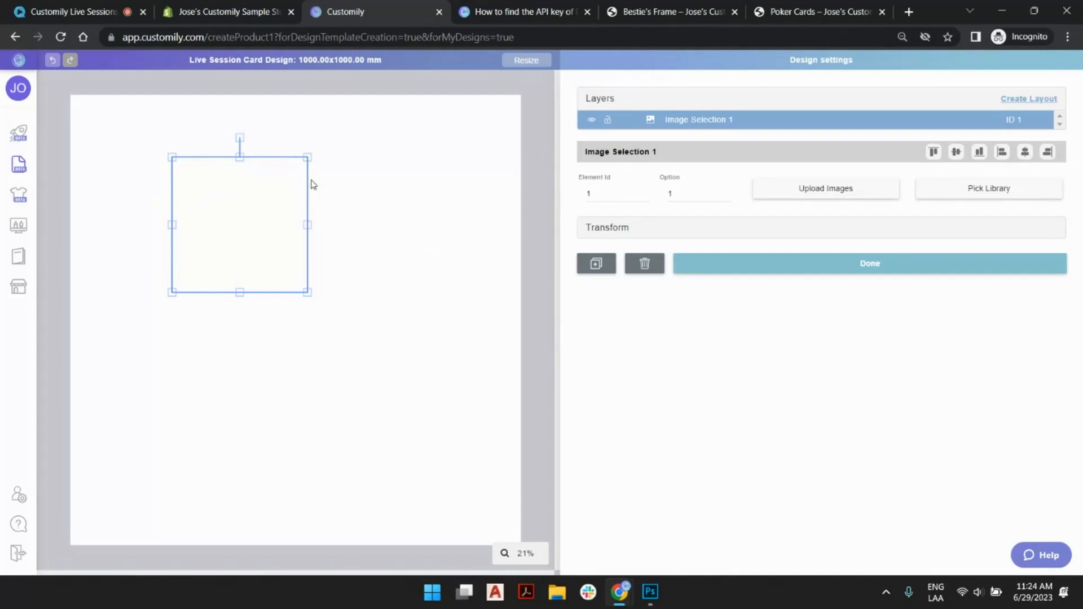
drag(288, 194, 307, 219)
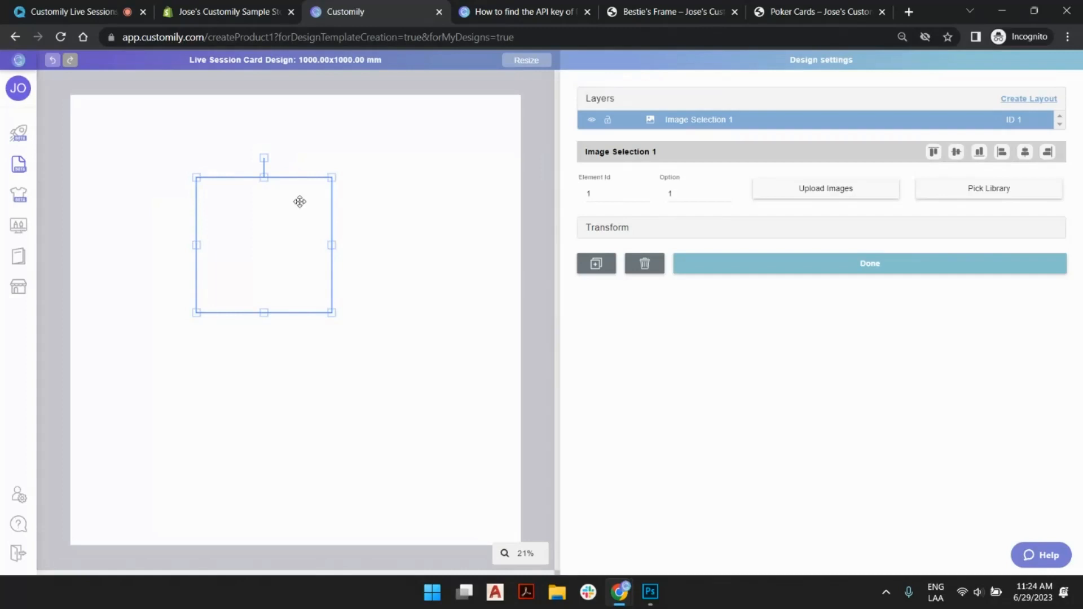
drag(299, 201, 350, 196)
click(487, 187)
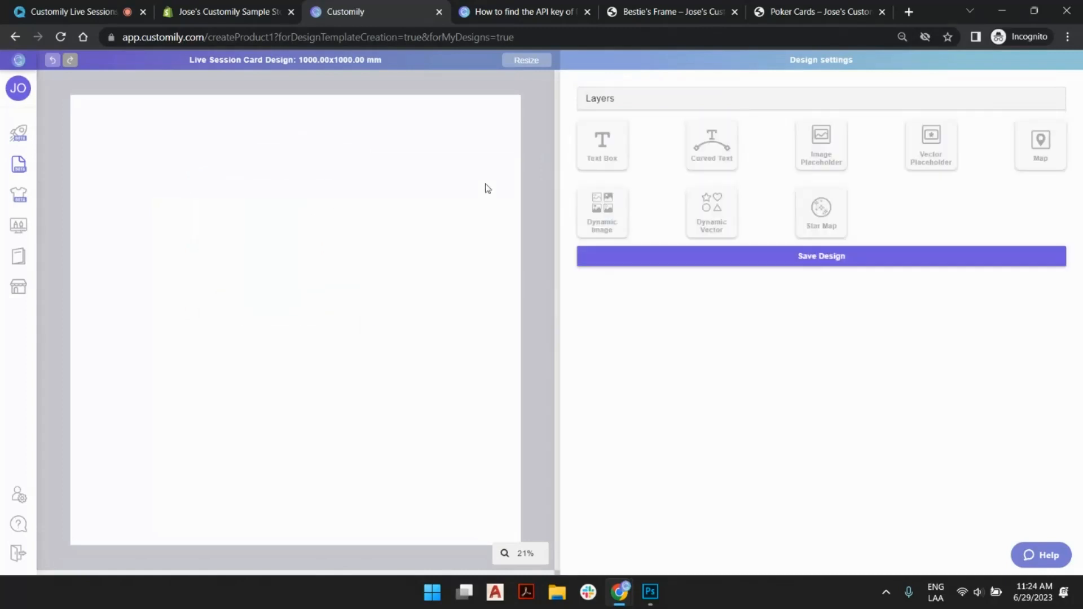
click(615, 208)
- Add an image placeholder to the 1000 x 1000 mm page and preview it with sample.jpg
click(833, 145)
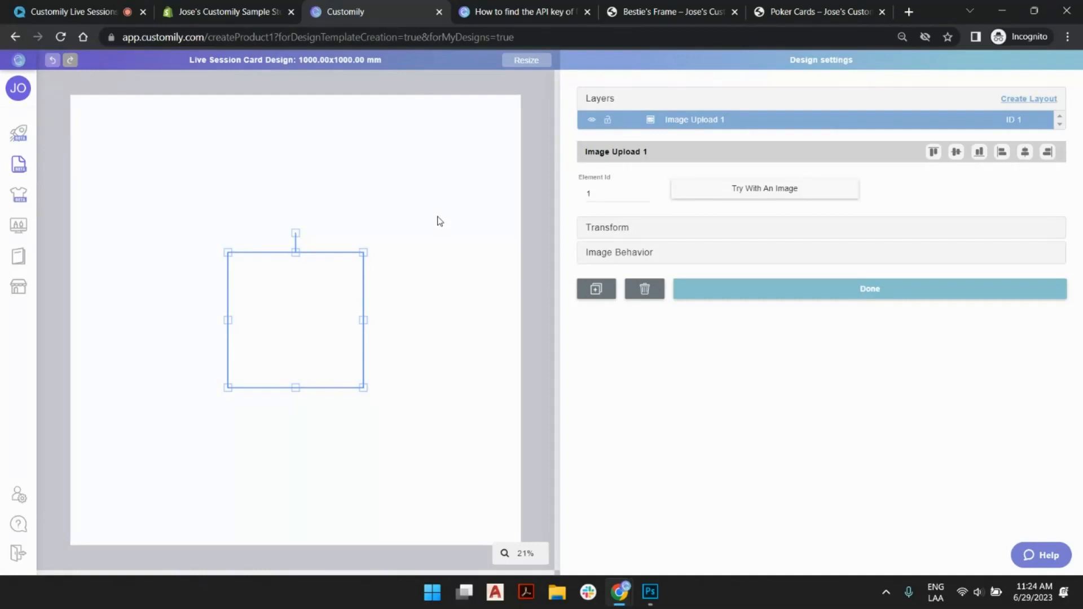
click(725, 199)
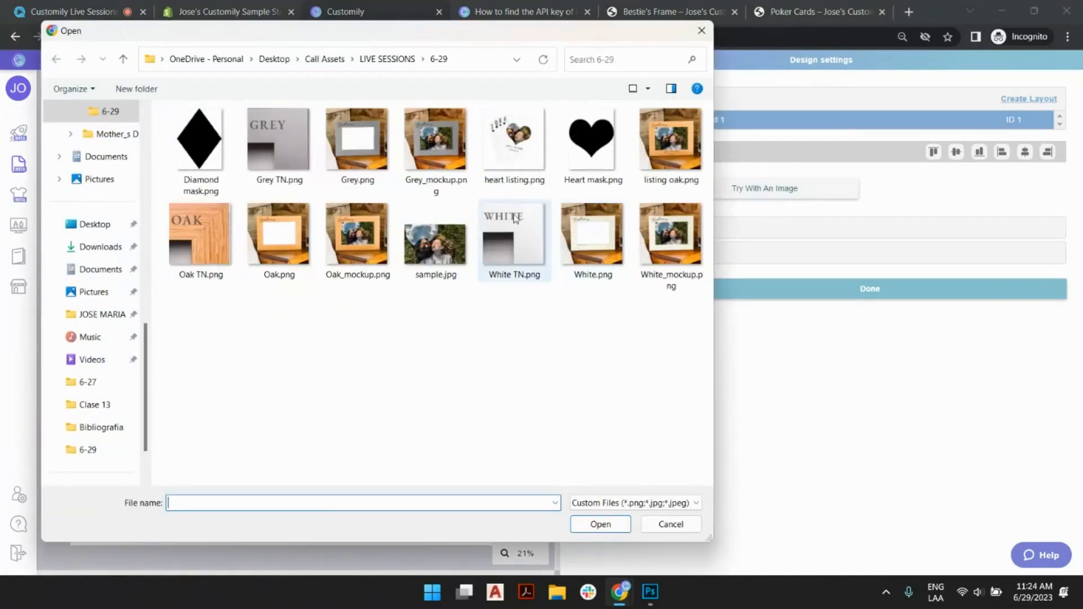
double_click(439, 246)
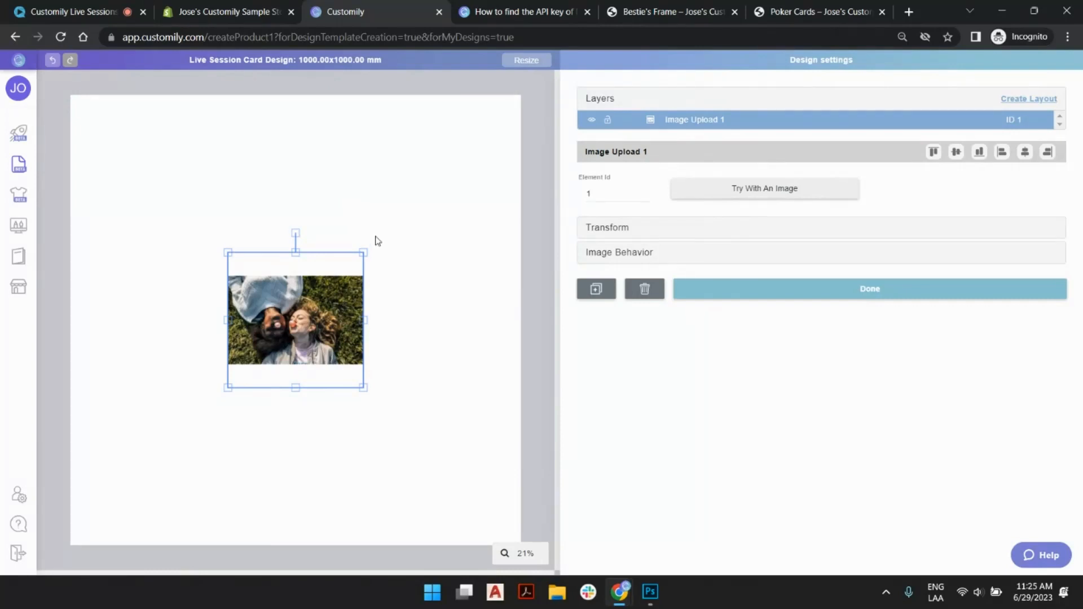
click(407, 234)
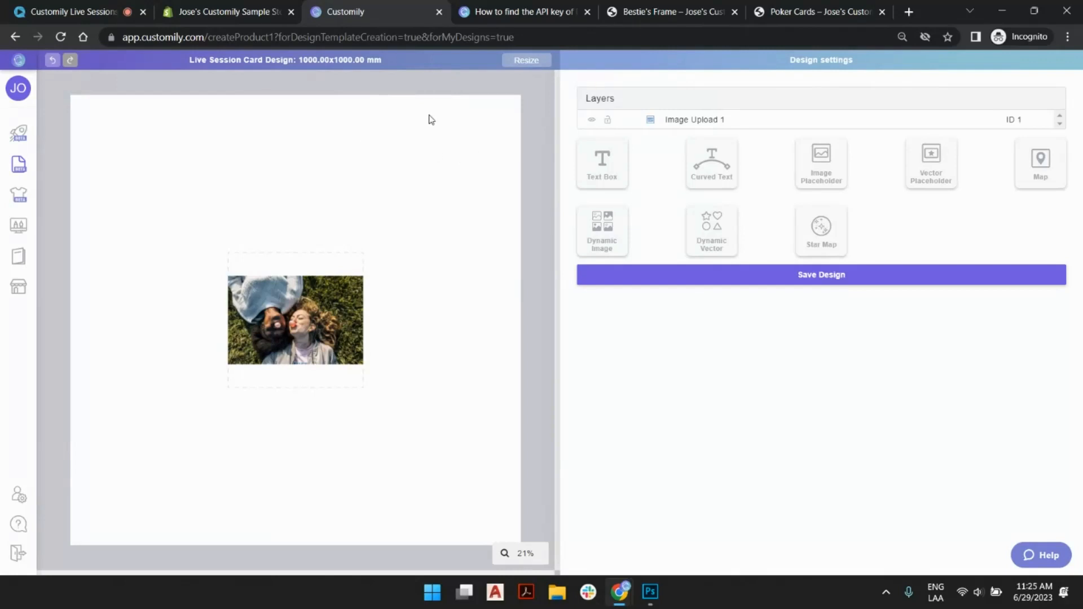
- Resize the design page to 69.51 x 95 mm and delete the existing image placeholder layer
click(520, 63)
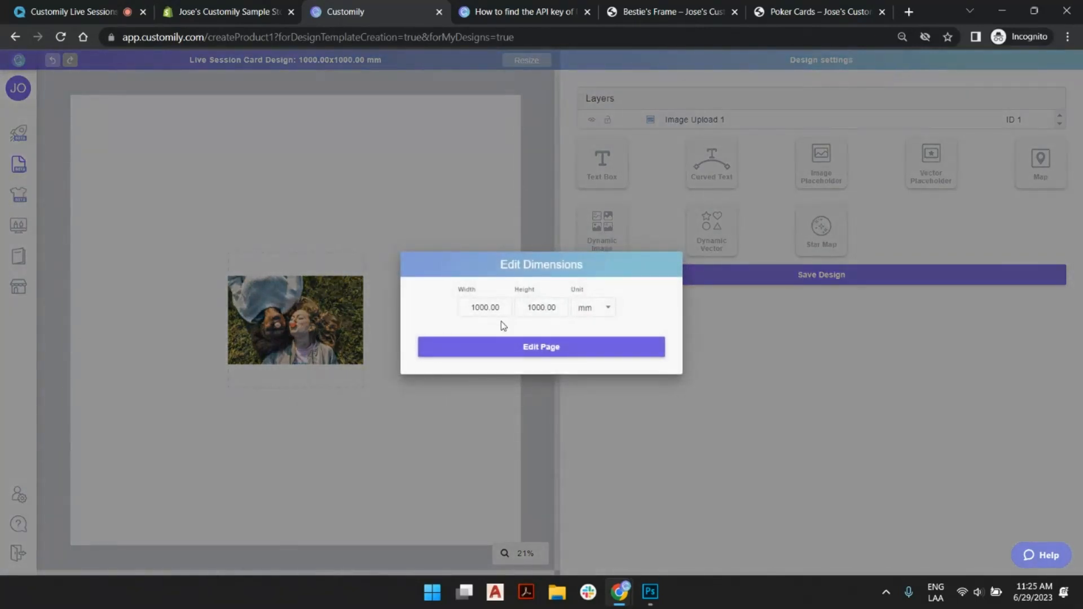
drag(503, 309, 361, 313)
text(69.51)
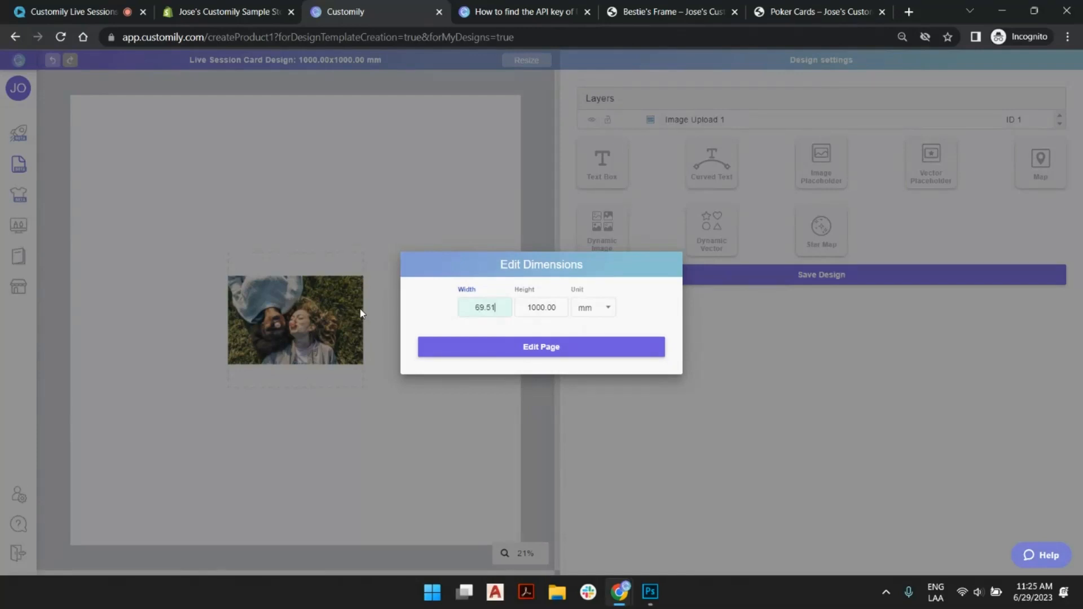
key(Tab)
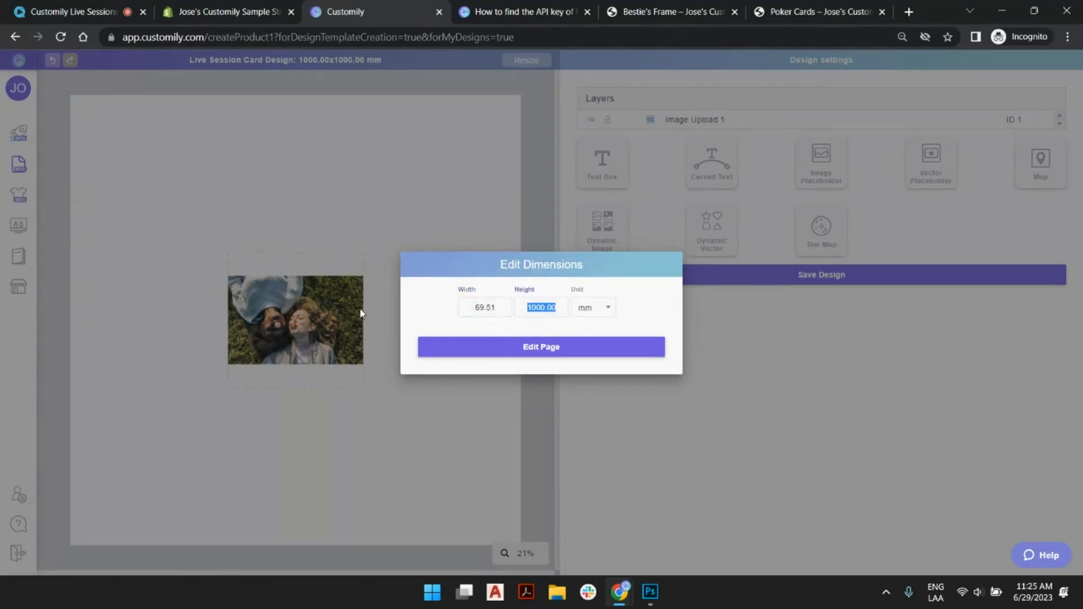
text(50)
click(518, 354)
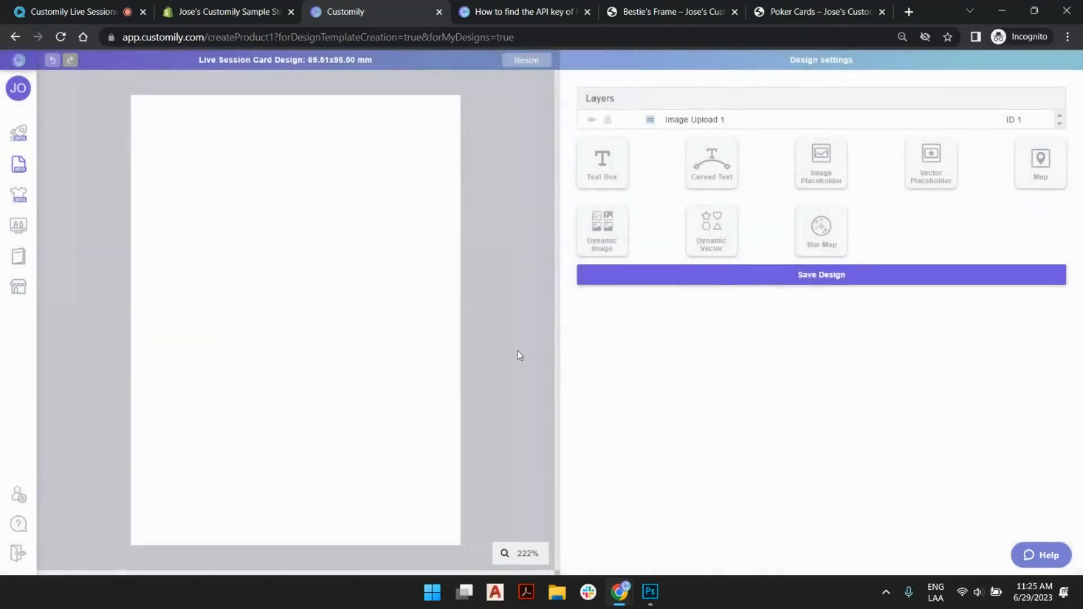
click(698, 120)
click(649, 290)
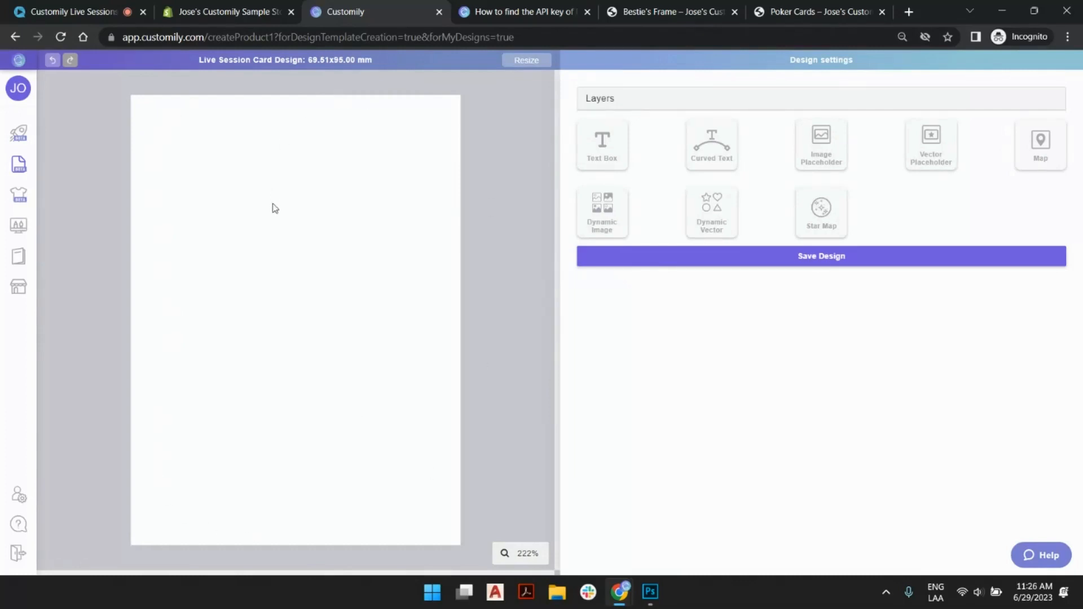
- Review the personalization options on the Poker Cards store page and return to the Customily design editor
click(817, 14)
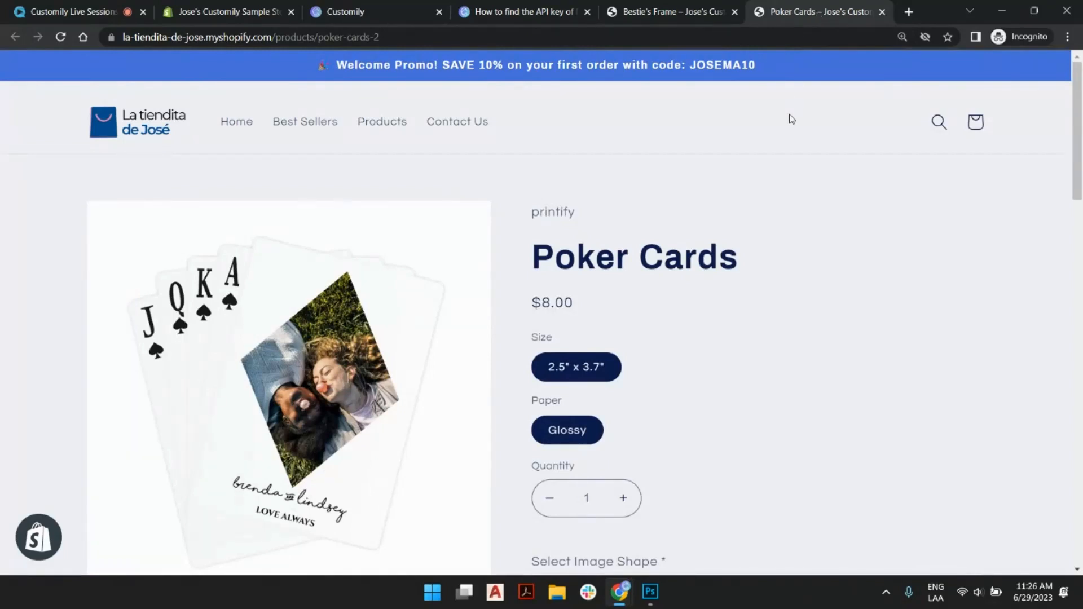
scroll(791, 119, down, 2)
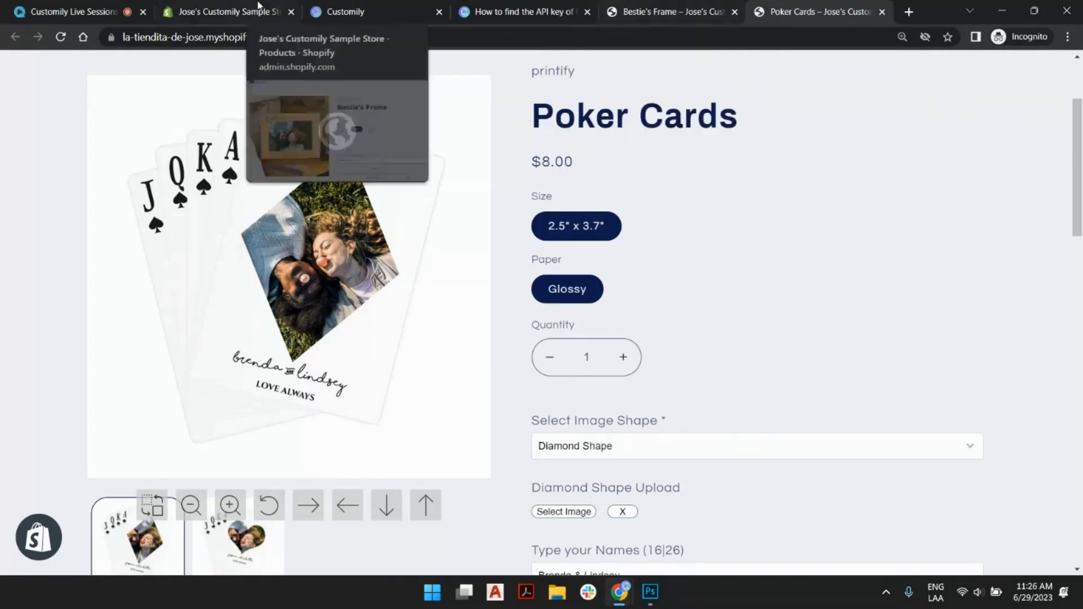
click(365, 10)
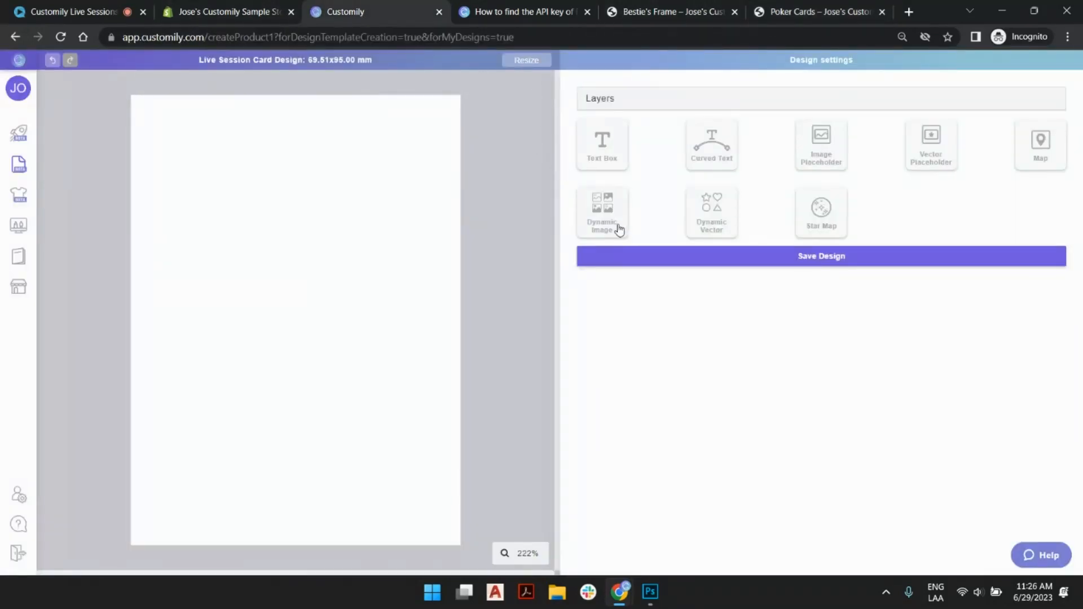
- Add an image placeholder to the card design and fill it with sample.jpg as a preview
click(835, 144)
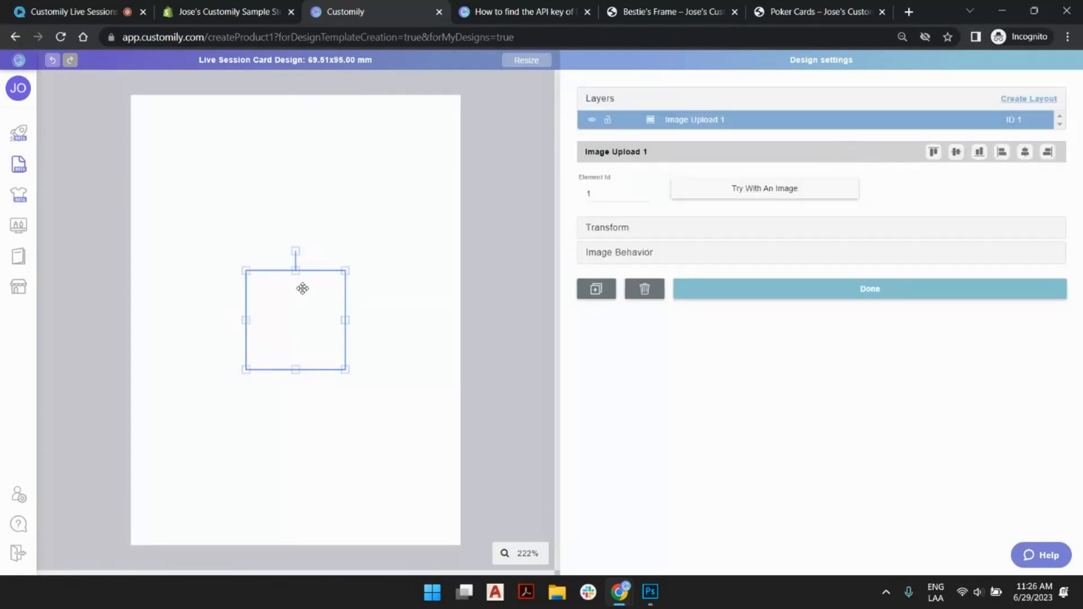
click(750, 196)
double_click(437, 239)
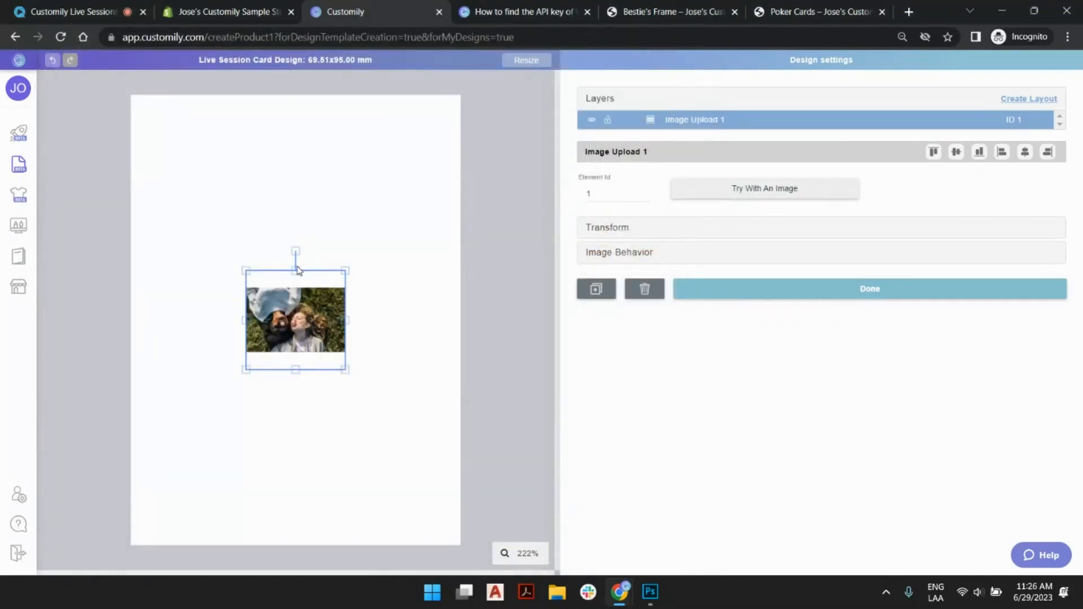
- Stretch the image placeholder on all four sides to cover nearly the whole card, about 68 x 95 mm
drag(296, 271, 299, 135)
drag(246, 252, 131, 251)
drag(346, 250, 457, 248)
drag(310, 139, 294, 95)
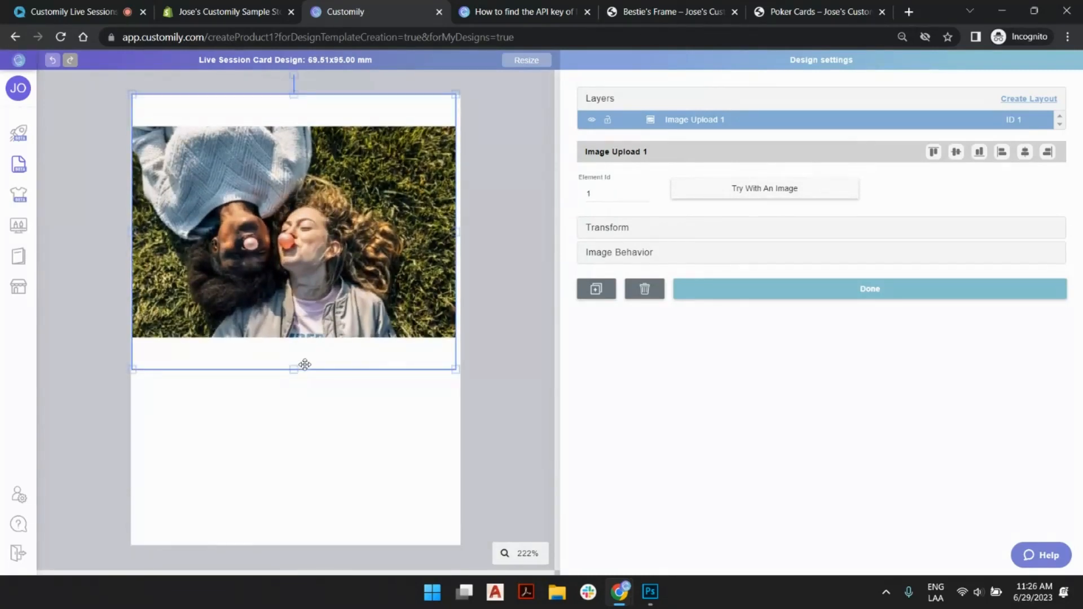
drag(295, 370, 295, 543)
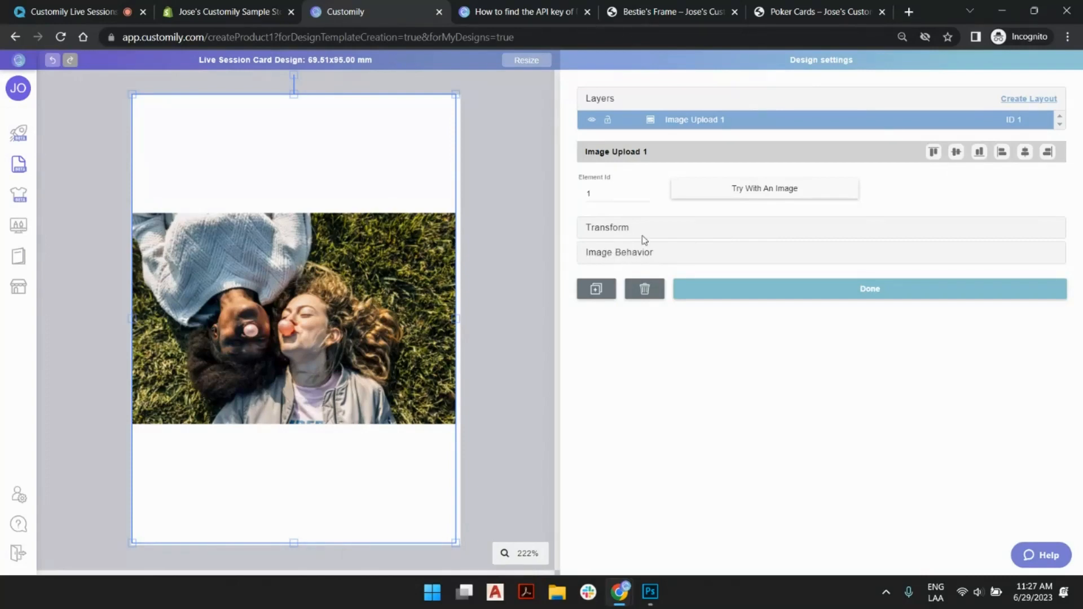
- Try the Grayscale image type on the placeholder, return it to Full Color, and enable Fill Area
click(736, 257)
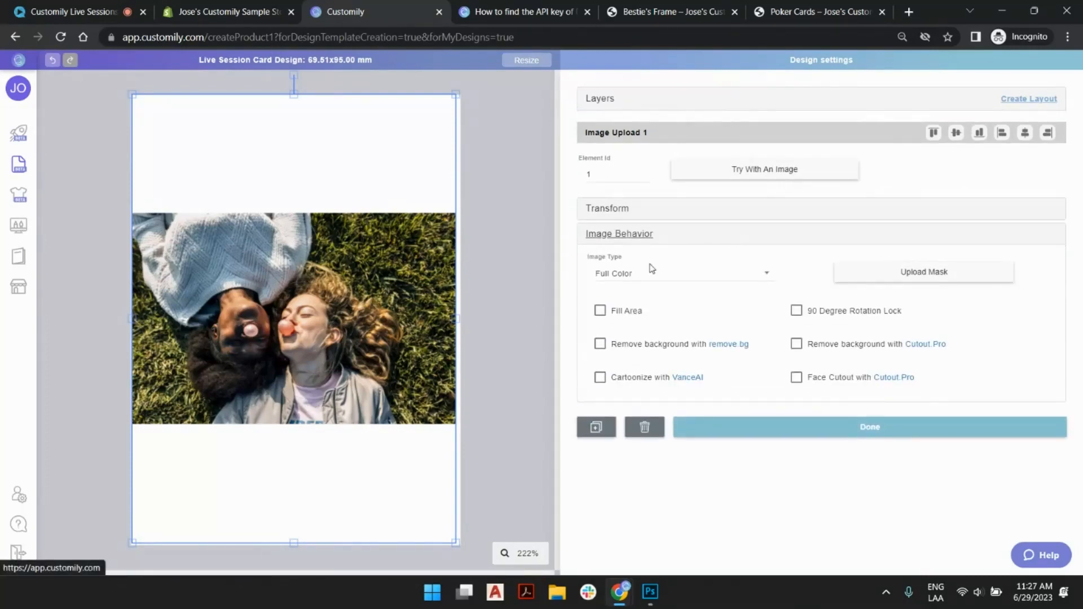
click(633, 274)
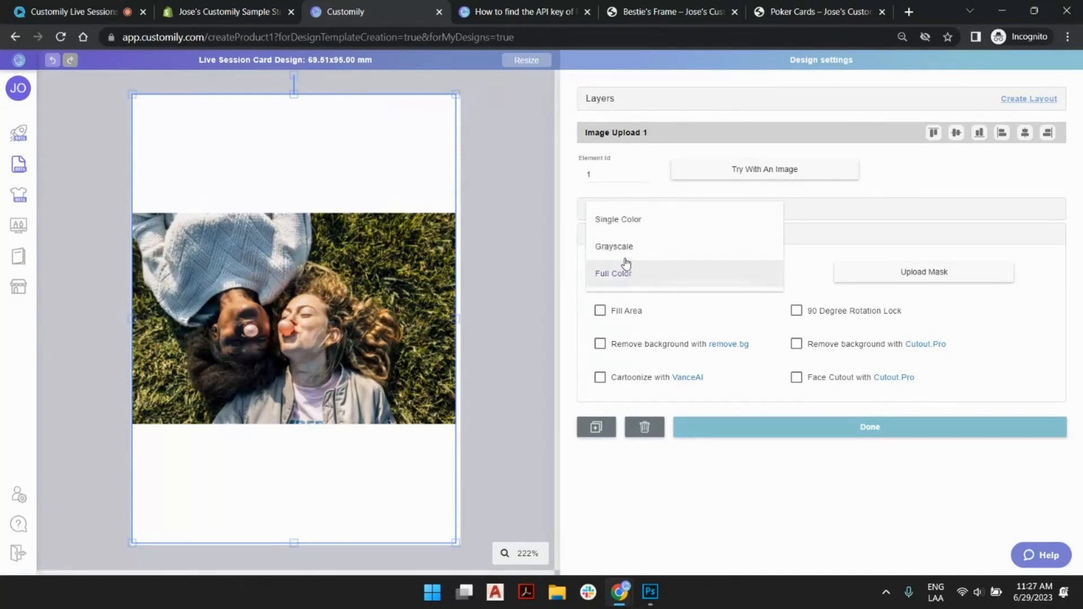
click(624, 246)
click(625, 276)
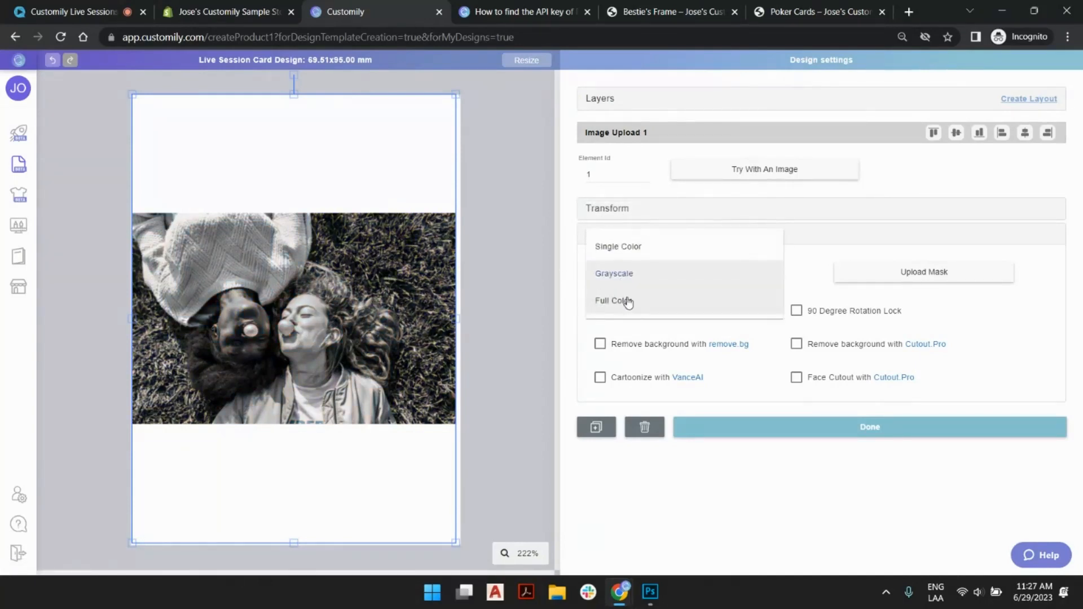
click(629, 300)
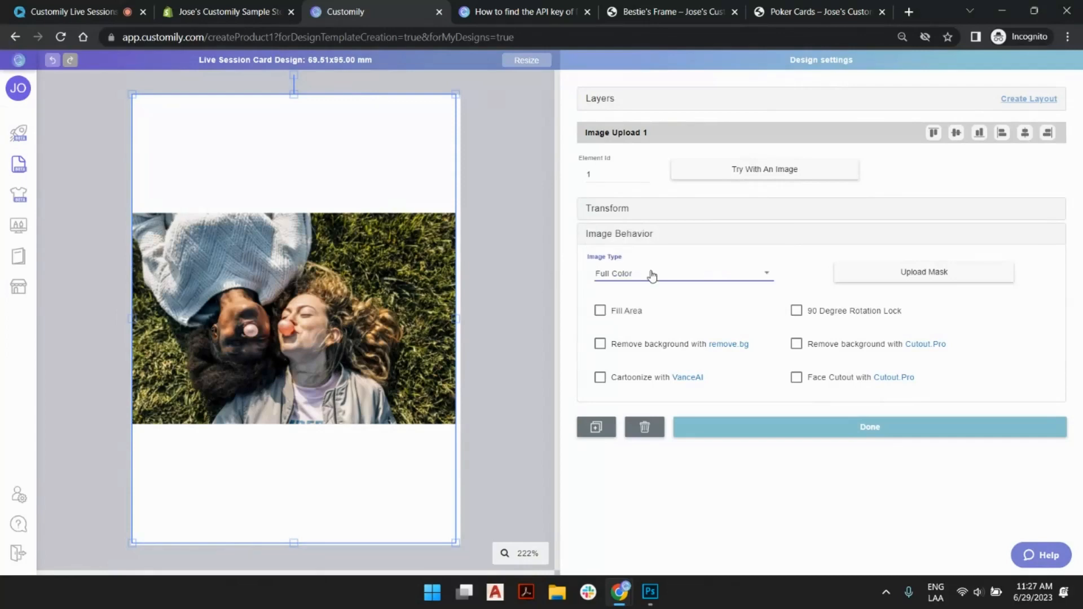
click(600, 311)
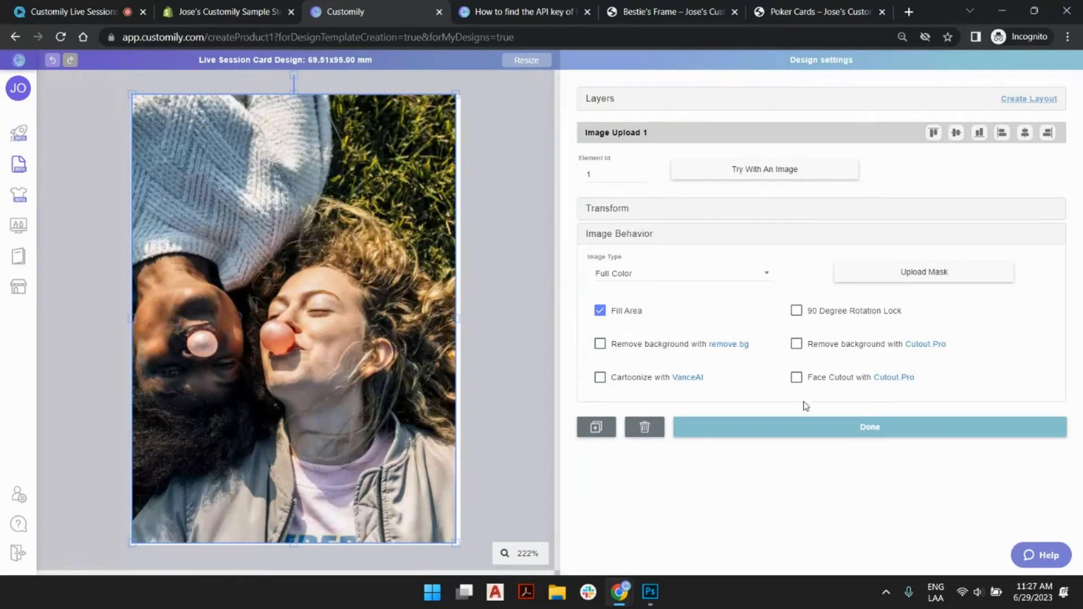
- Center the image placeholder vertically and horizontally on the card
click(720, 211)
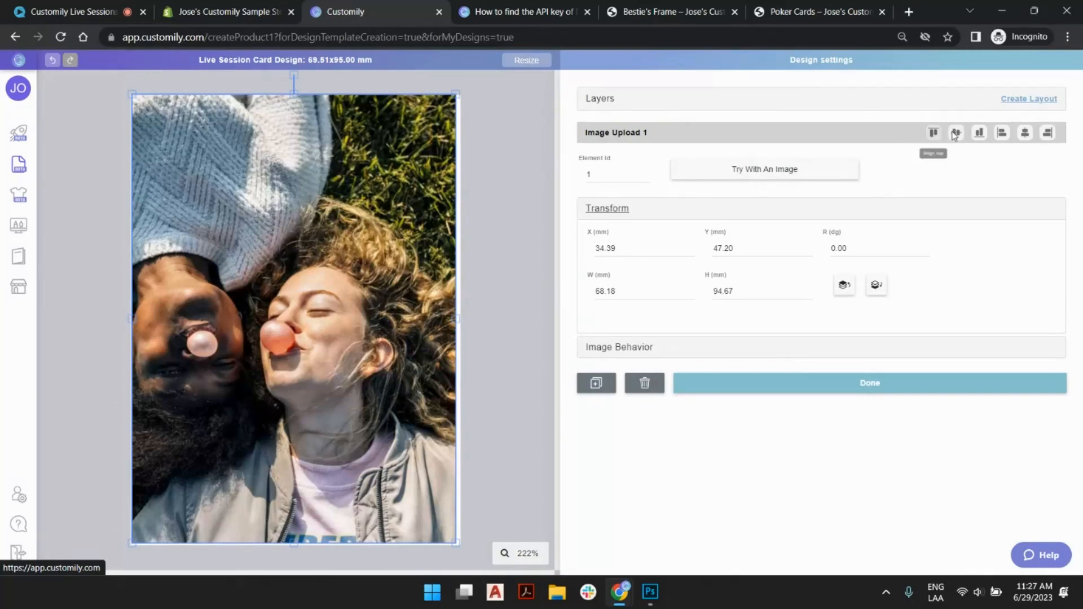
click(955, 133)
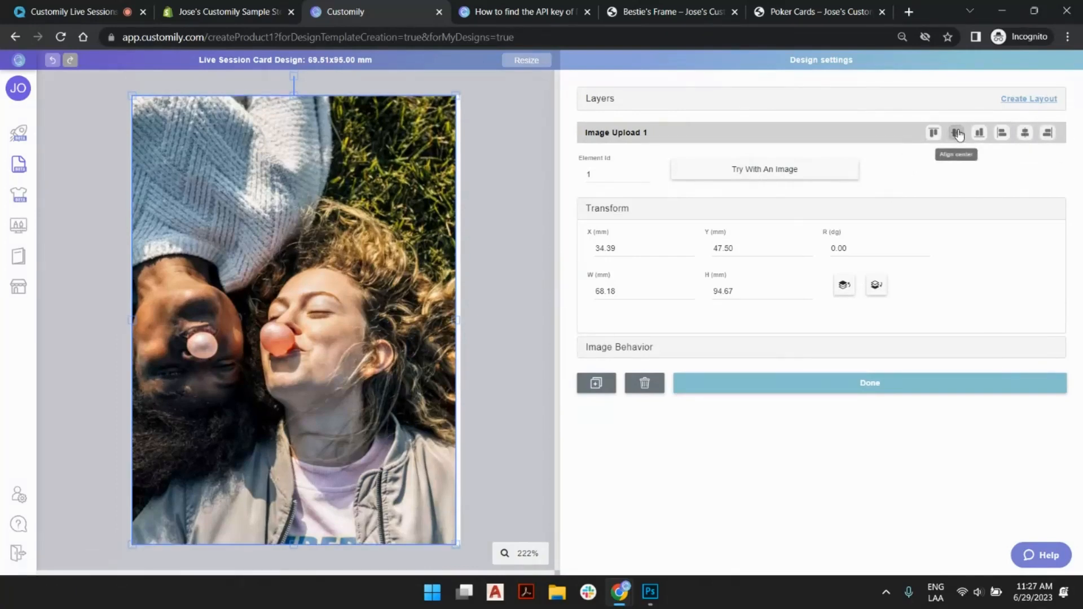
click(1025, 133)
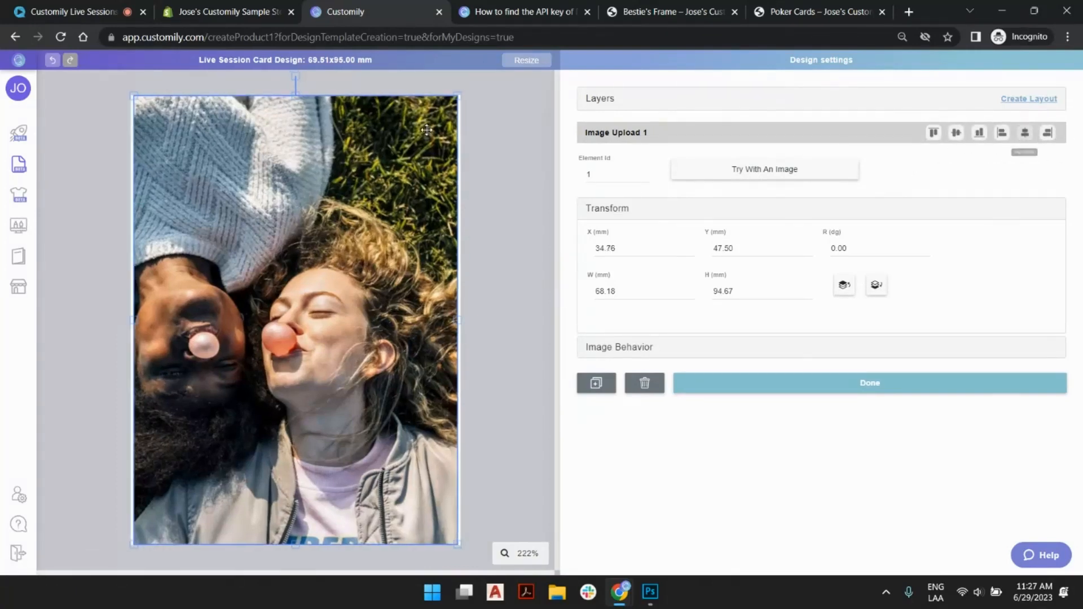
- Set the image placeholder's width to 69.51 mm to match the card
drag(668, 289, 504, 288)
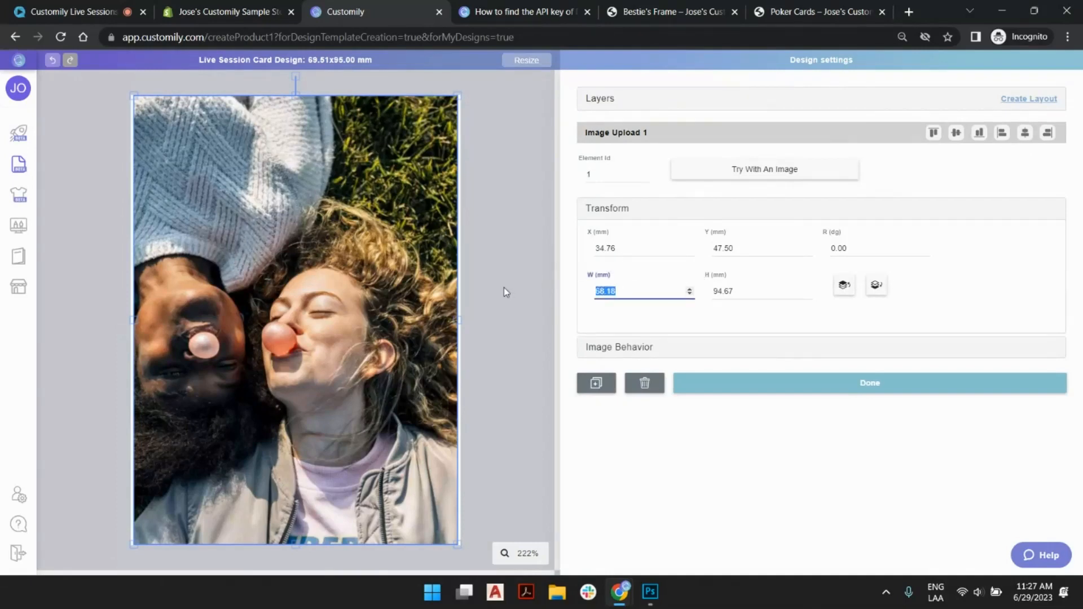
text(69)
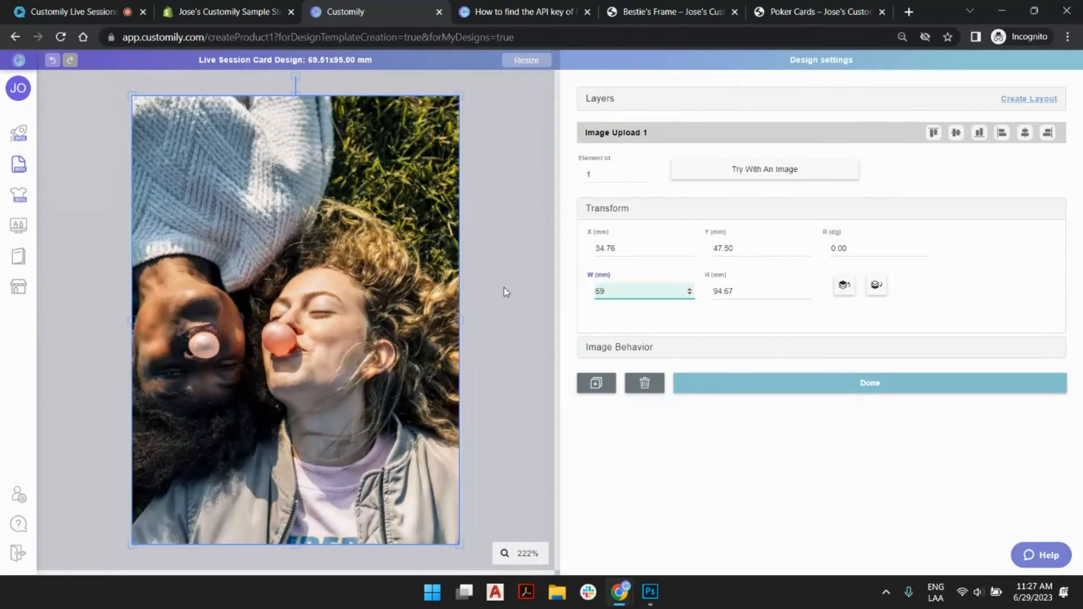
text(.51)
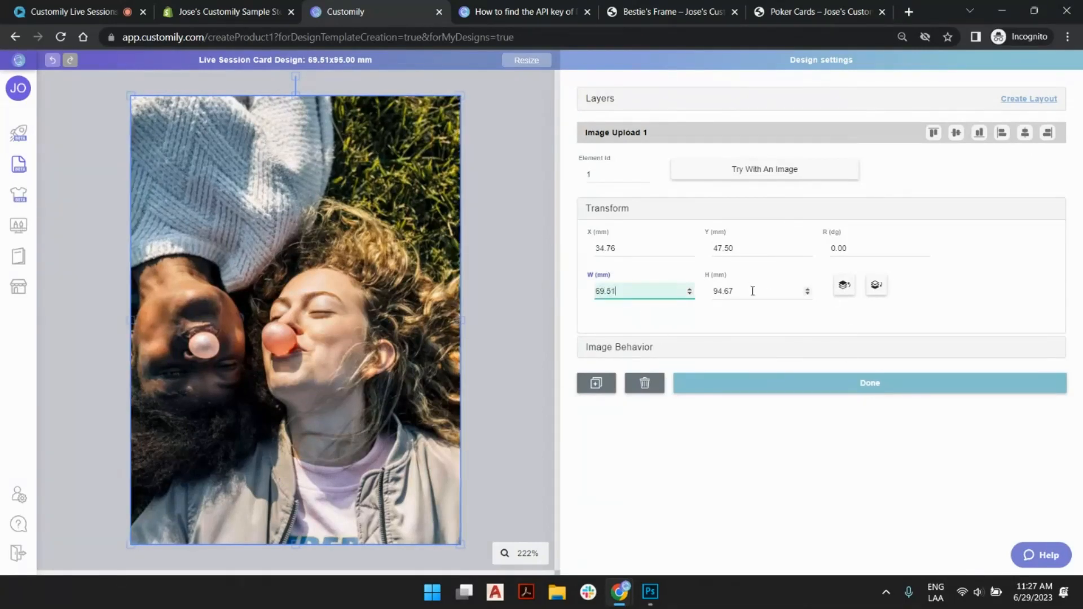
- Set the image placeholder's height to 95 mm
drag(750, 289, 643, 291)
text(95)
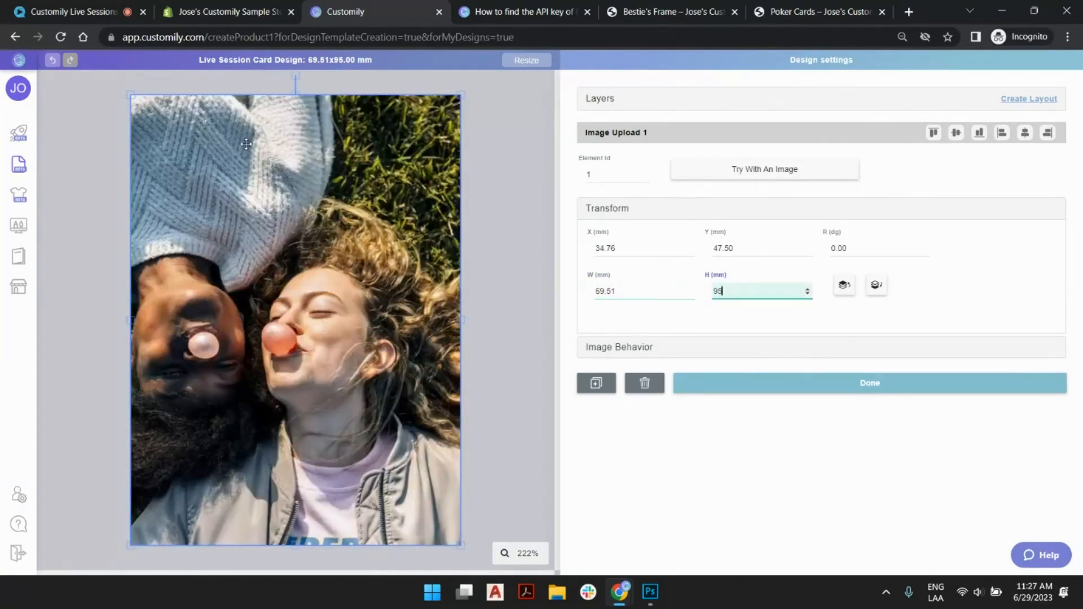
- Shrink the image placeholder around its center to about 53 x 72 mm and move it up to a Y position of 42.50 mm
drag(131, 98, 170, 147)
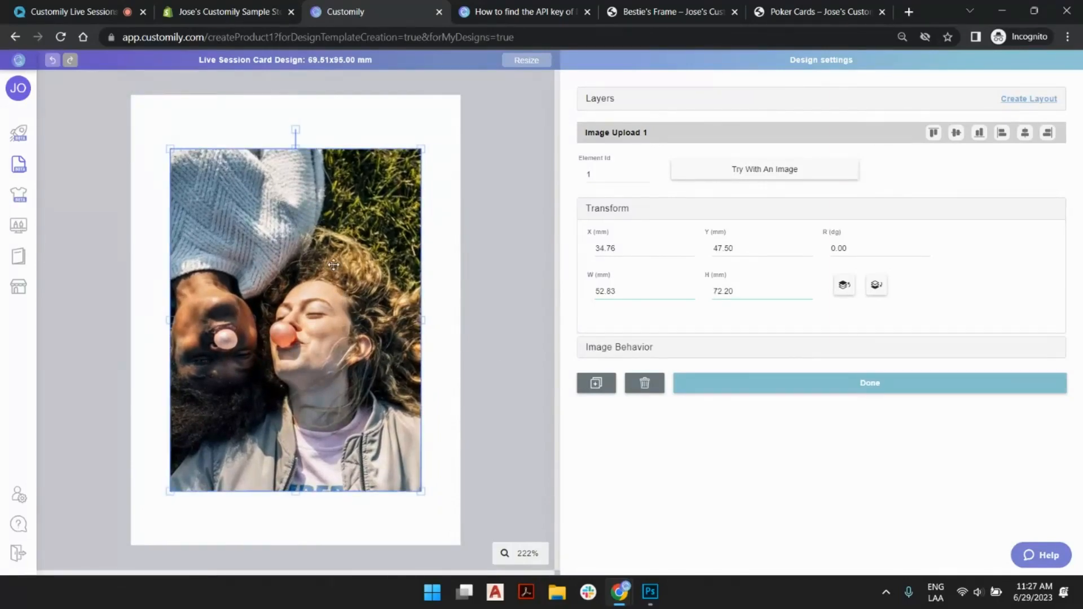
key(Up)
key(Up)
key(Up)
key(Up)
key(Up)
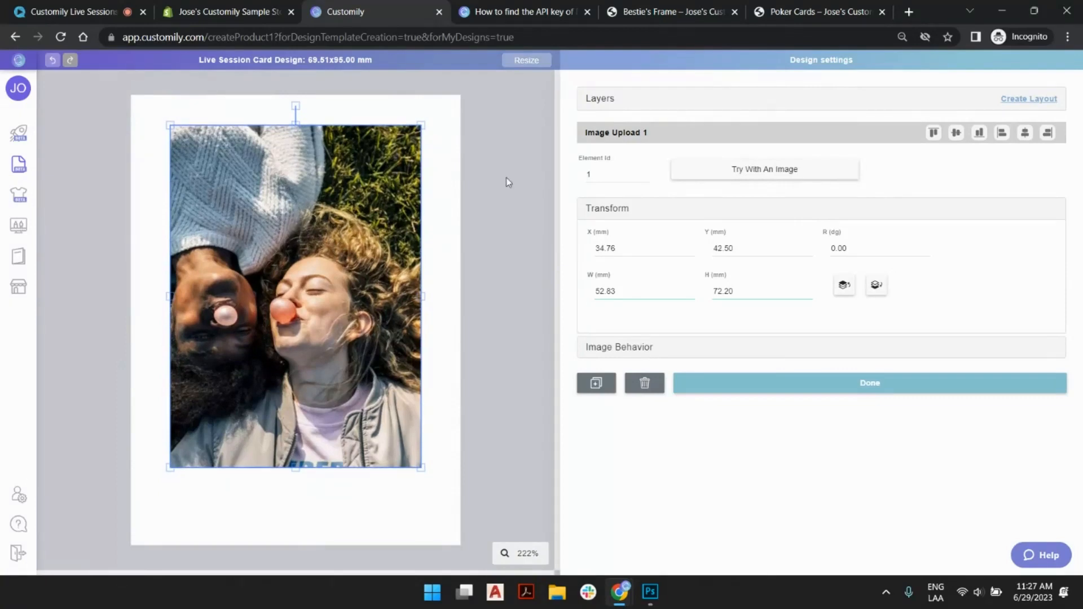
click(494, 221)
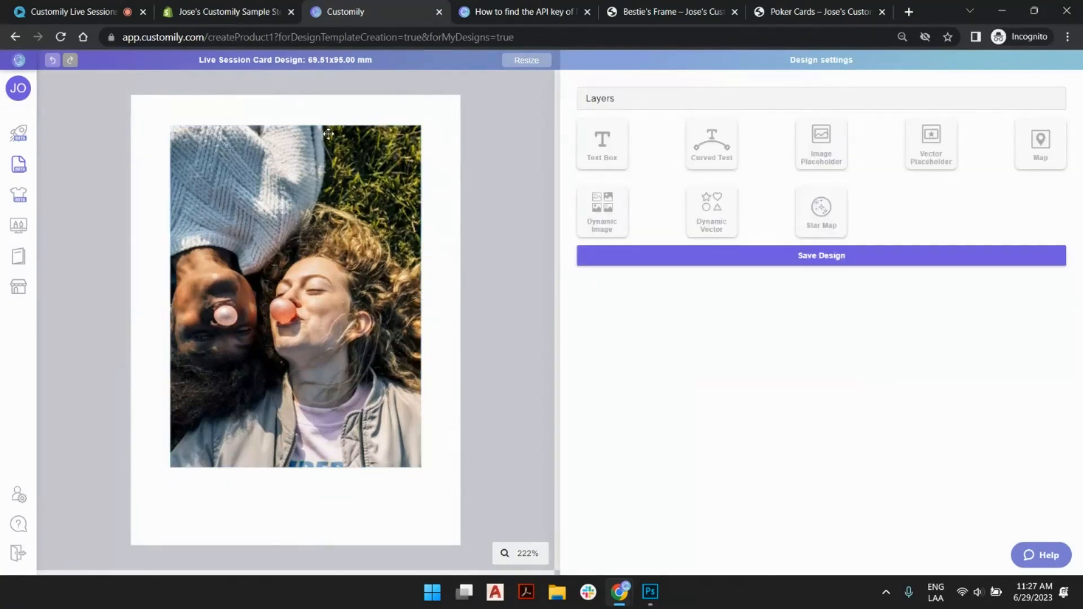
- Check the shaped photo on the Poker Cards store page, then view the image placeholder's behavior options in the card design
click(347, 155)
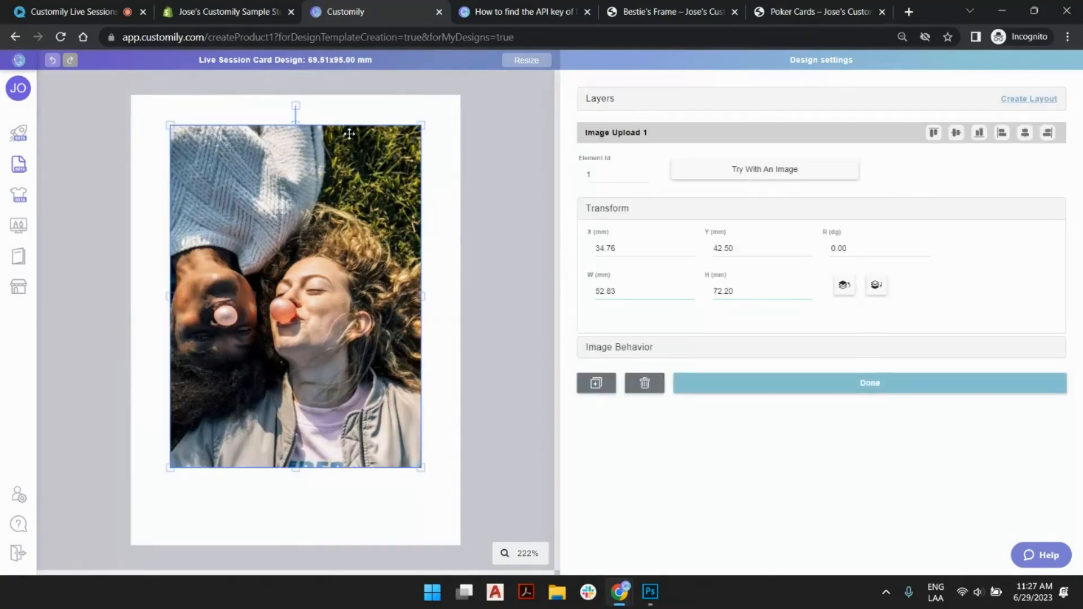
click(527, 188)
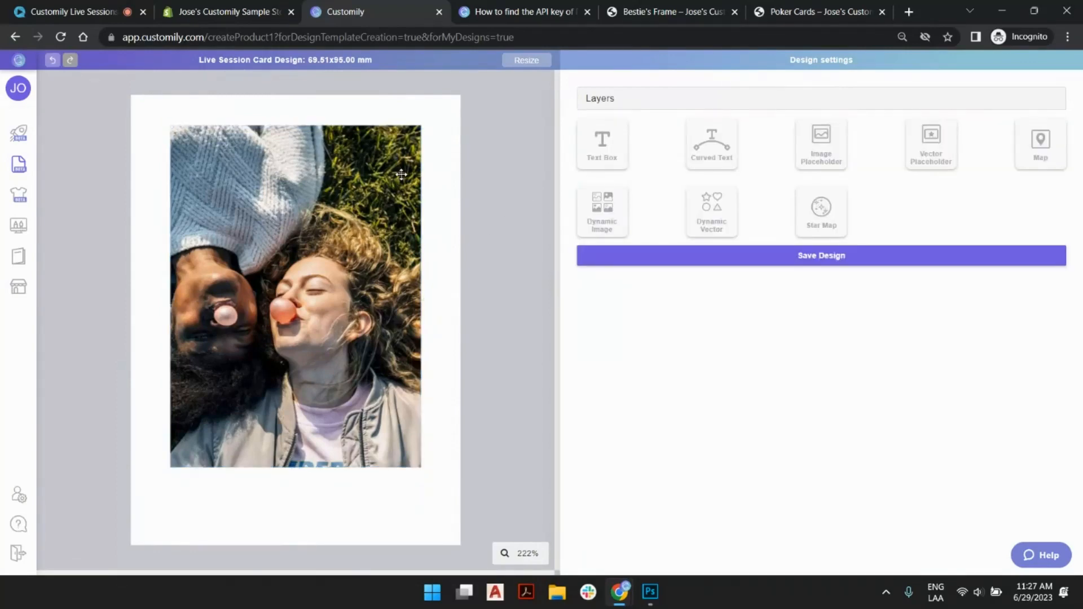
click(807, 11)
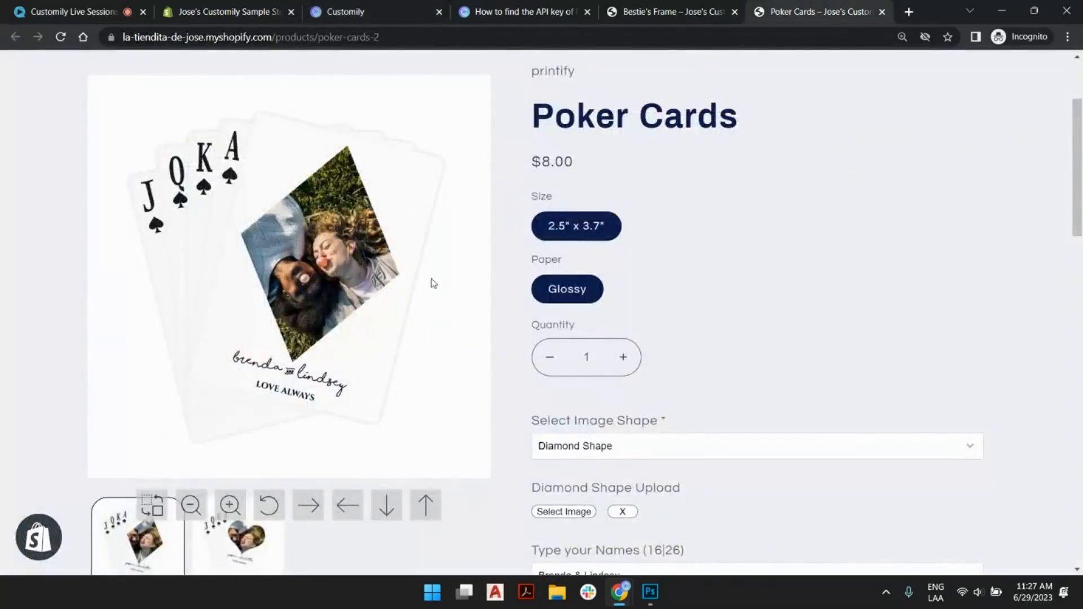
click(357, 11)
click(245, 226)
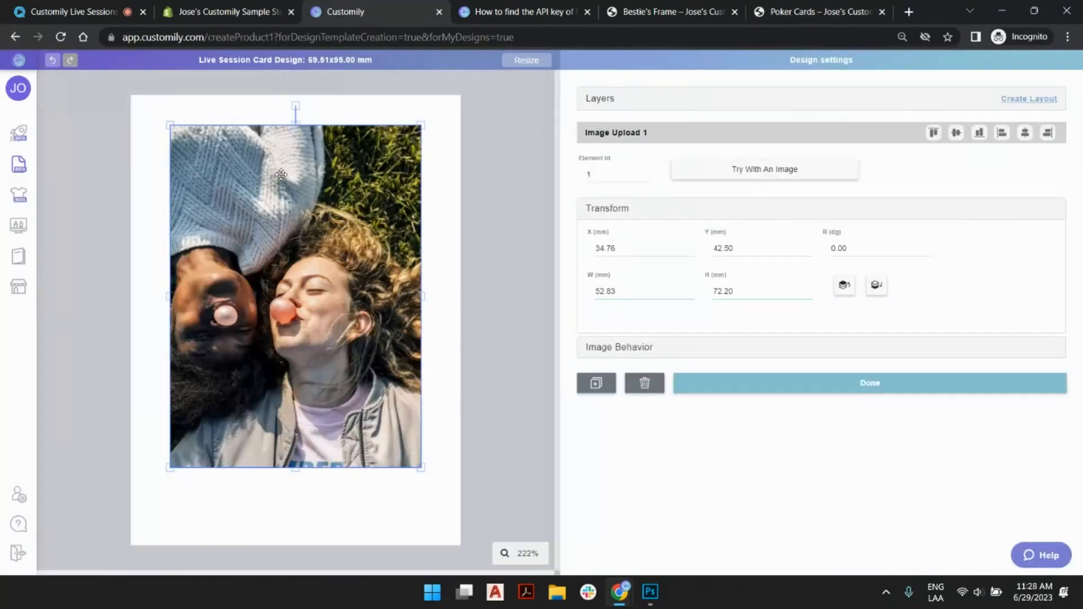
click(835, 351)
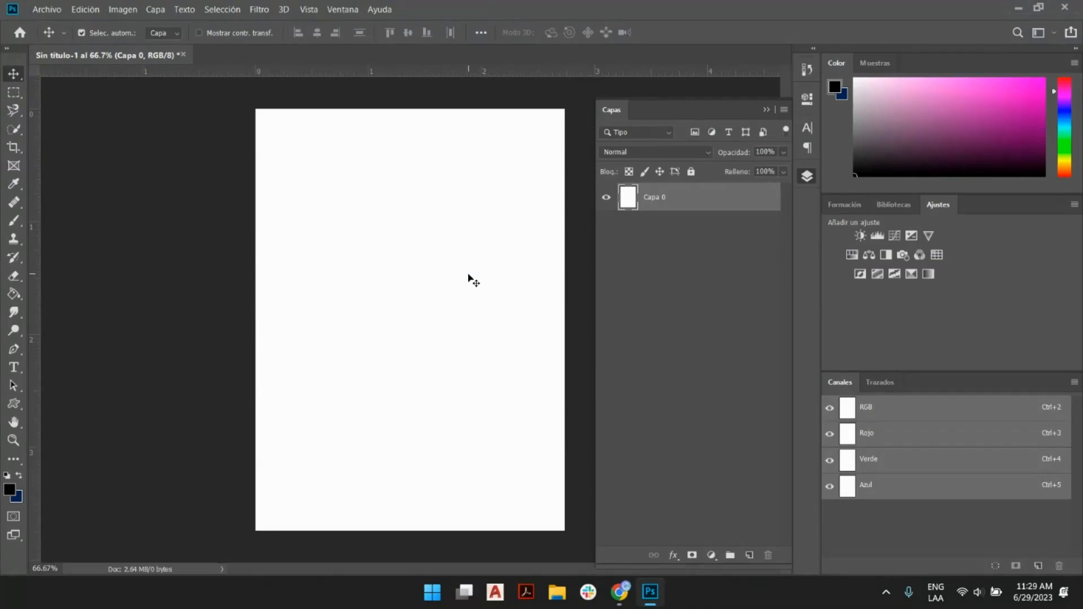
- Switch to Photoshop and draw a black four-sided polygon about 731 px wide with the Polygon tool
click(807, 178)
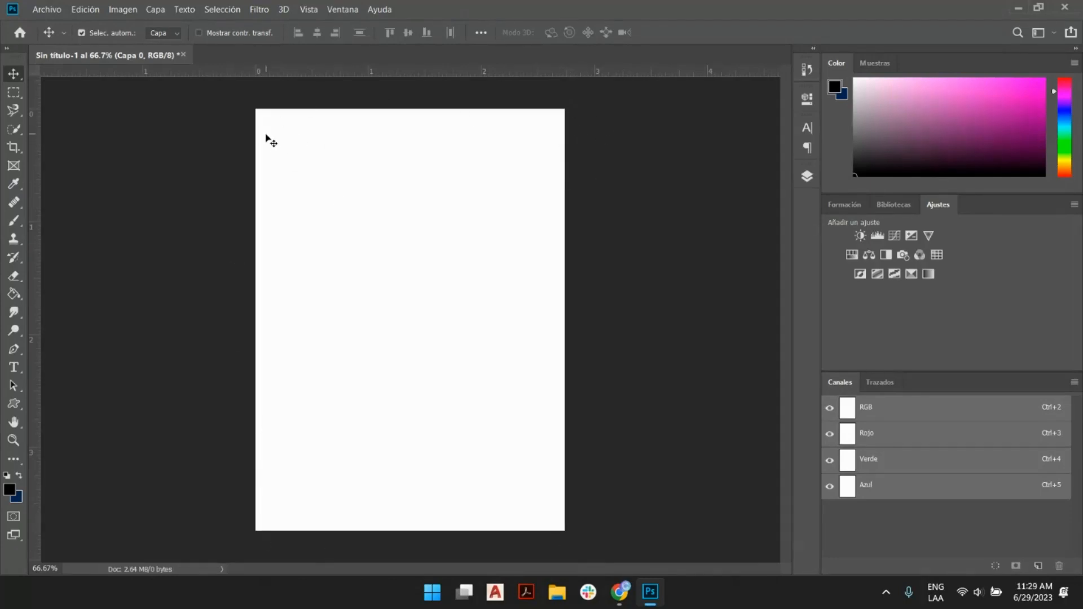
click(15, 405)
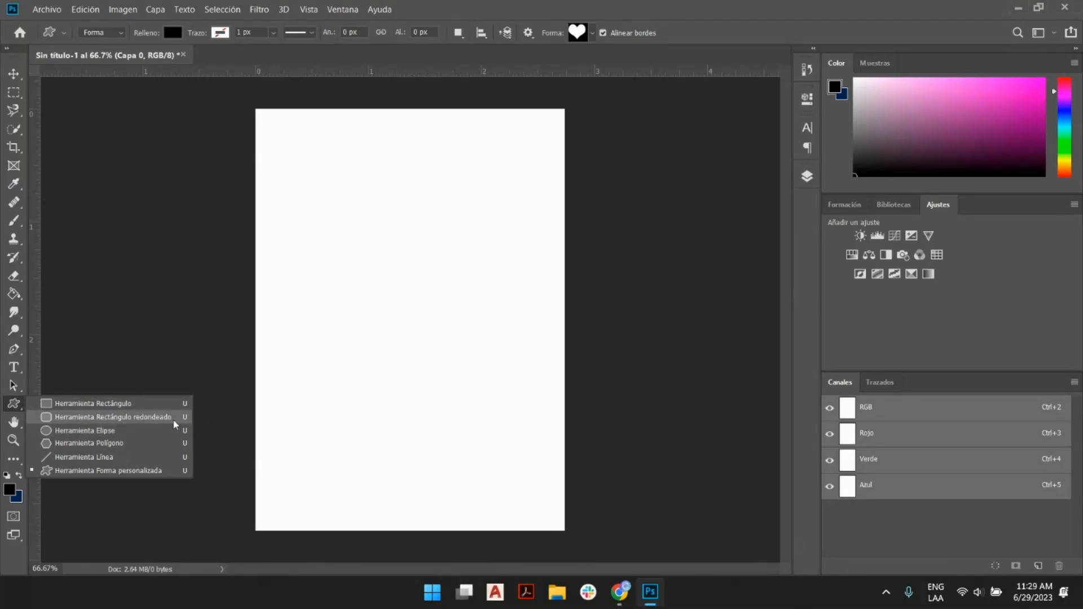
click(111, 444)
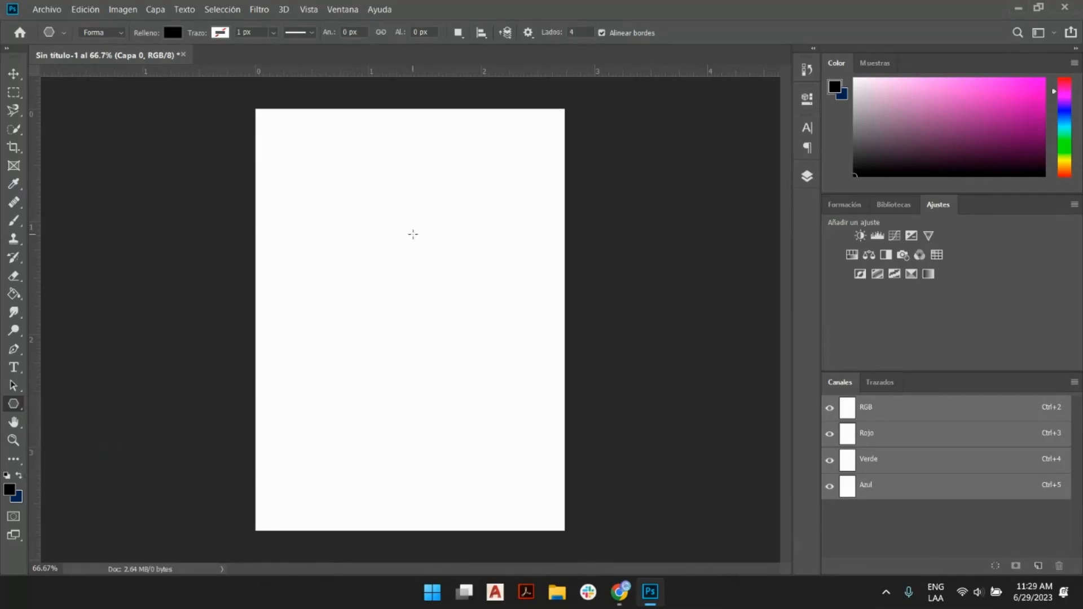
click(172, 32)
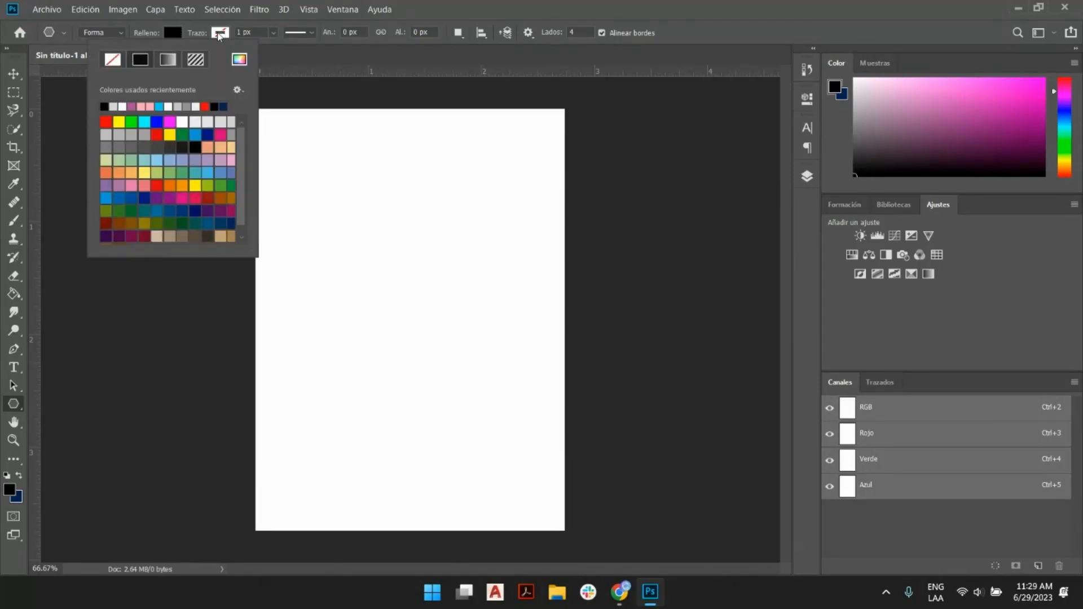
click(619, 101)
click(619, 101)
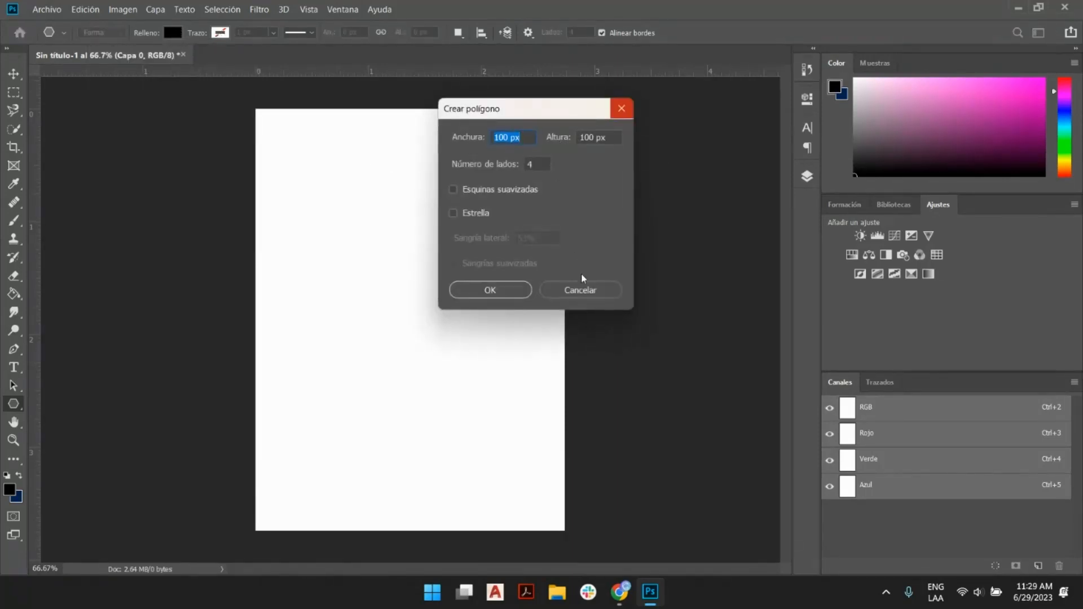
click(581, 289)
drag(311, 150, 449, 150)
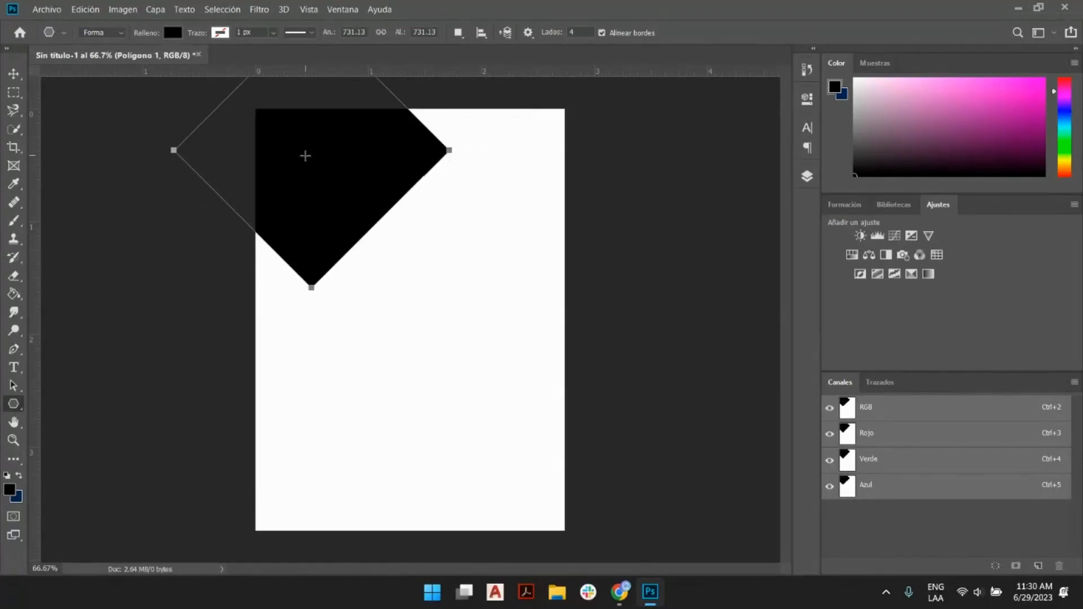
- Center the black diamond on the canvas and stretch it until its four points touch the canvas edges
click(13, 73)
drag(329, 168, 411, 326)
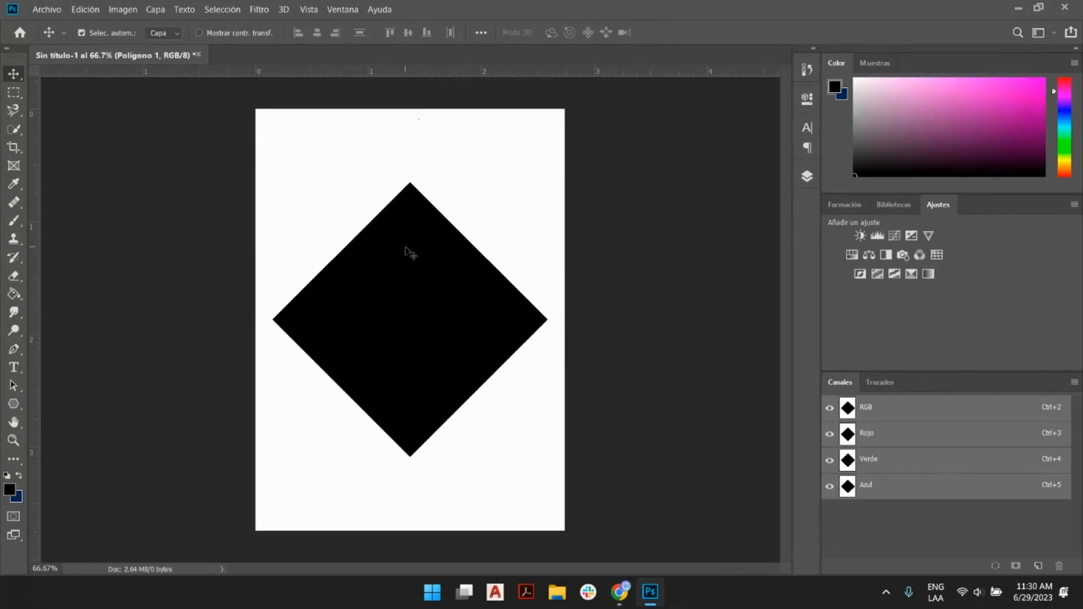
key(ctrl+t)
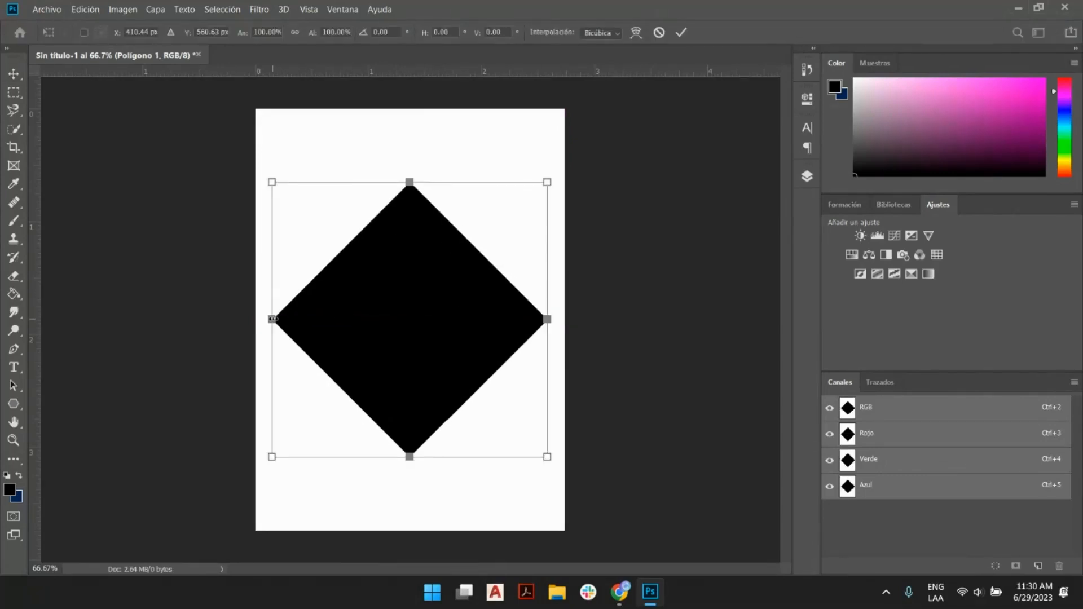
drag(271, 319, 255, 319)
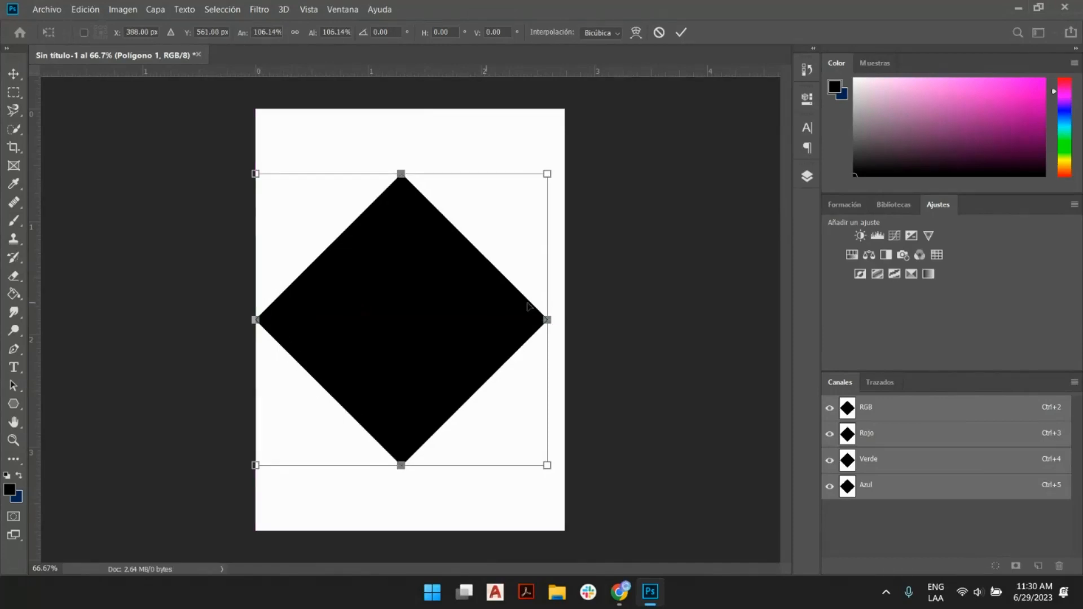
drag(551, 322, 565, 323)
drag(412, 177, 410, 109)
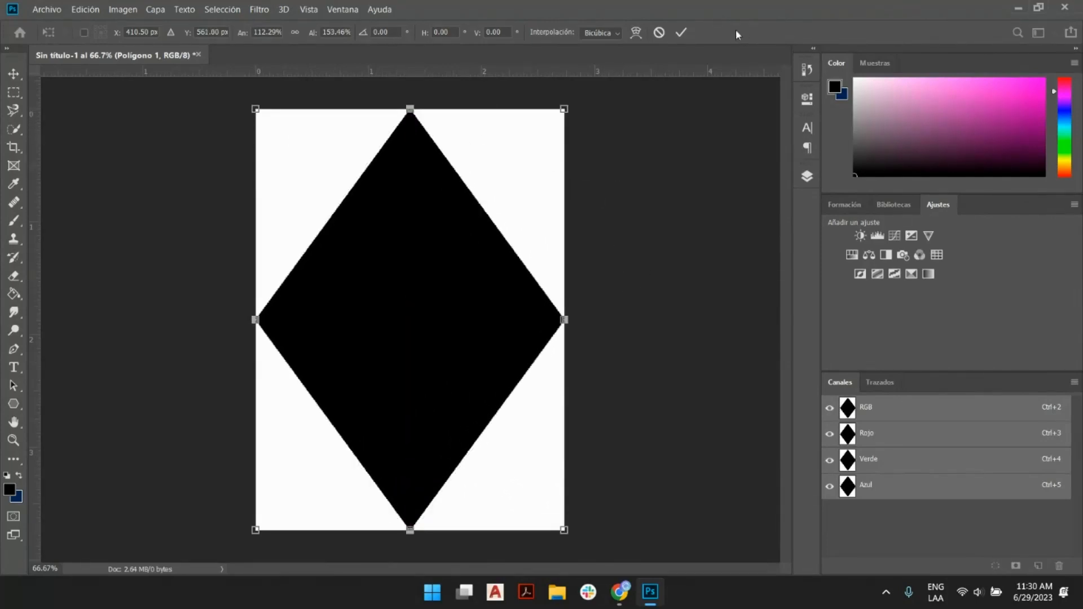
click(680, 32)
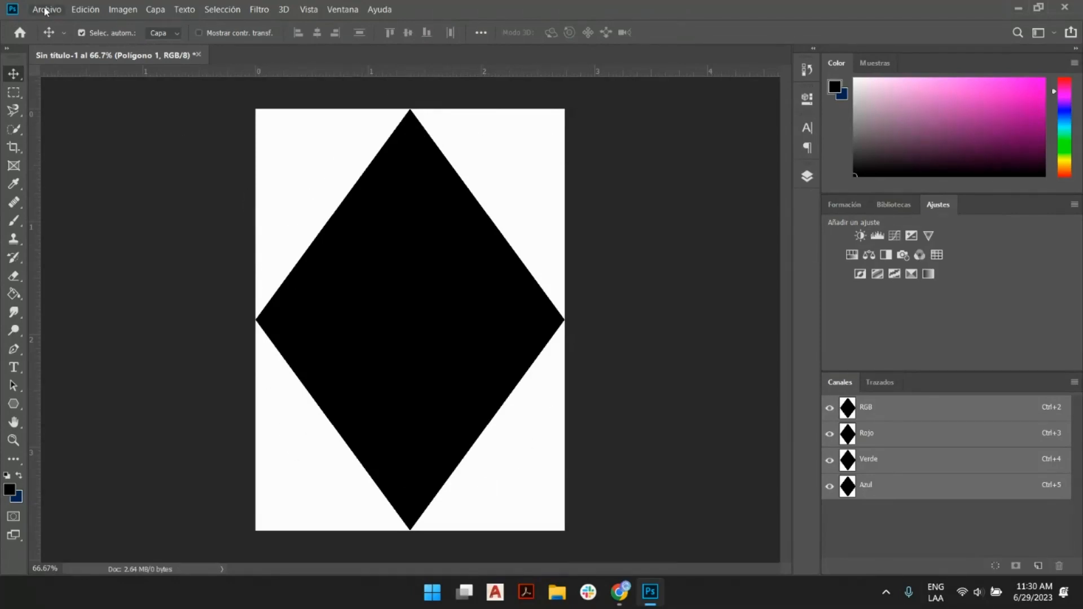
- Quick-export the diamond artwork as a PNG named "mask 1" in the 6-29 folder
click(85, 10)
click(46, 9)
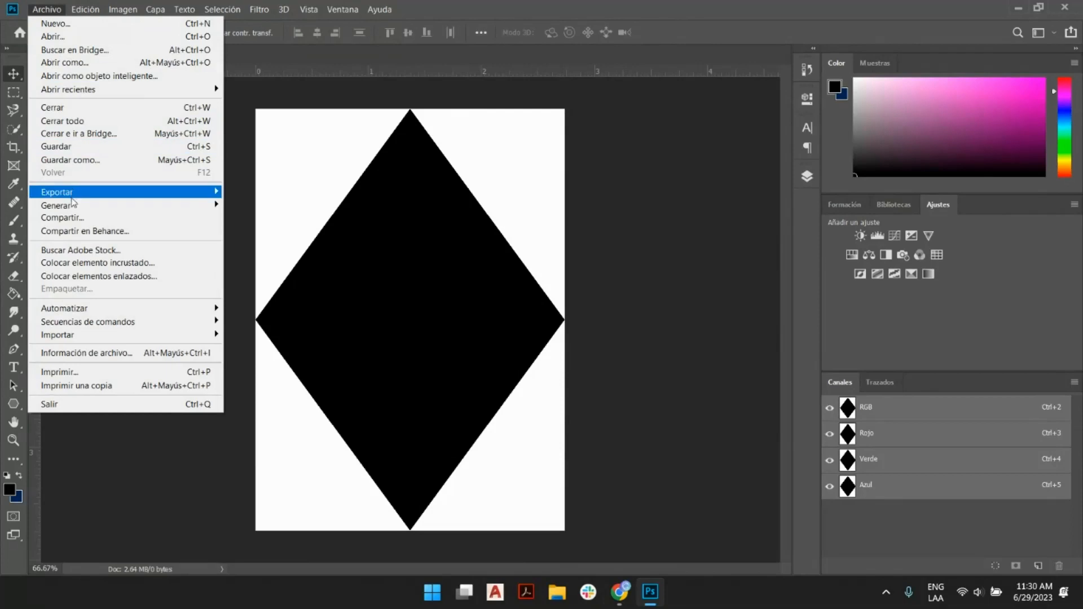
mouse_move(73, 197)
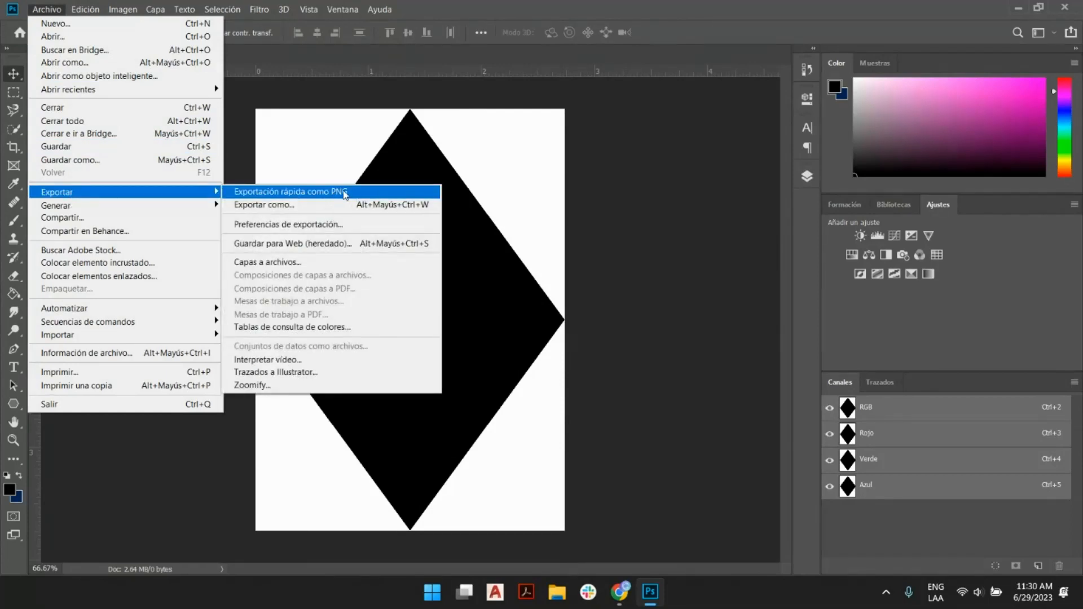
click(344, 193)
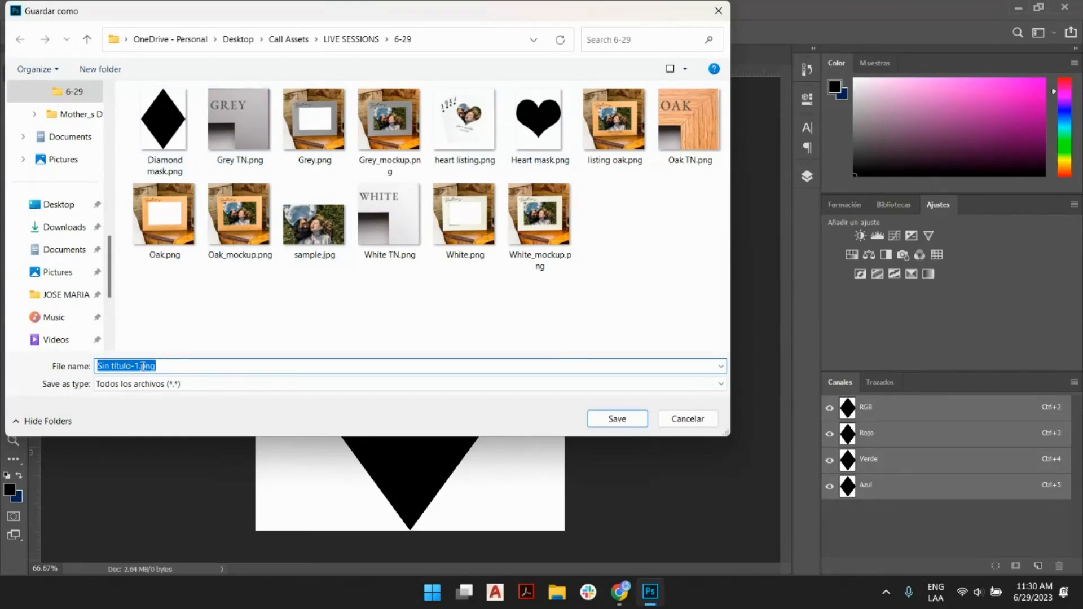
drag(139, 366, 77, 374)
text(mask 1)
key(Return)
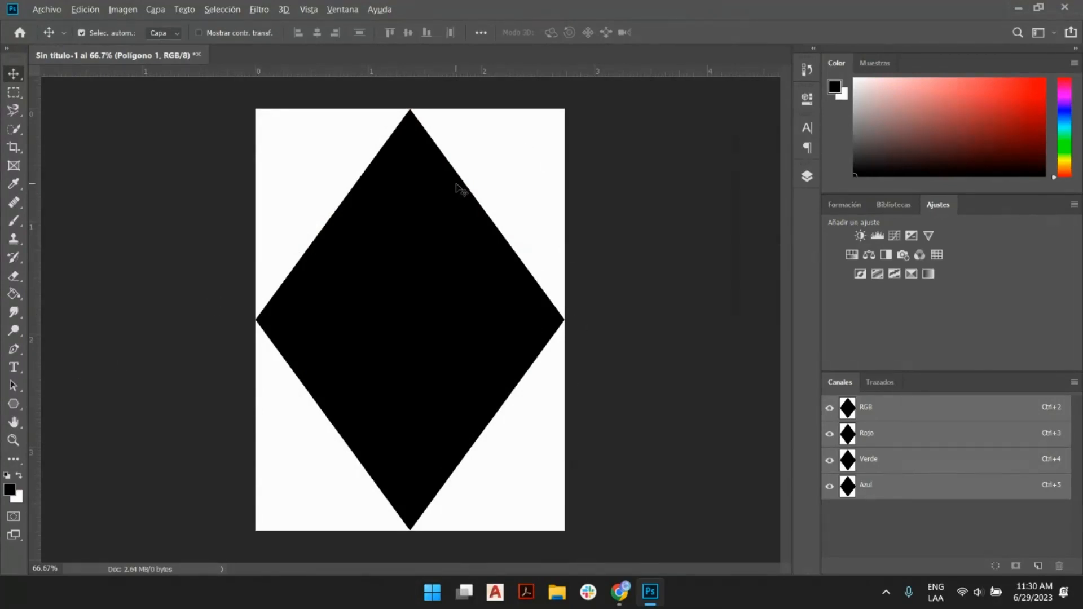
- Switch to Customily in the browser and upload "mask 1 .png" as the mask of the card's image placeholder
key(alt+Tab)
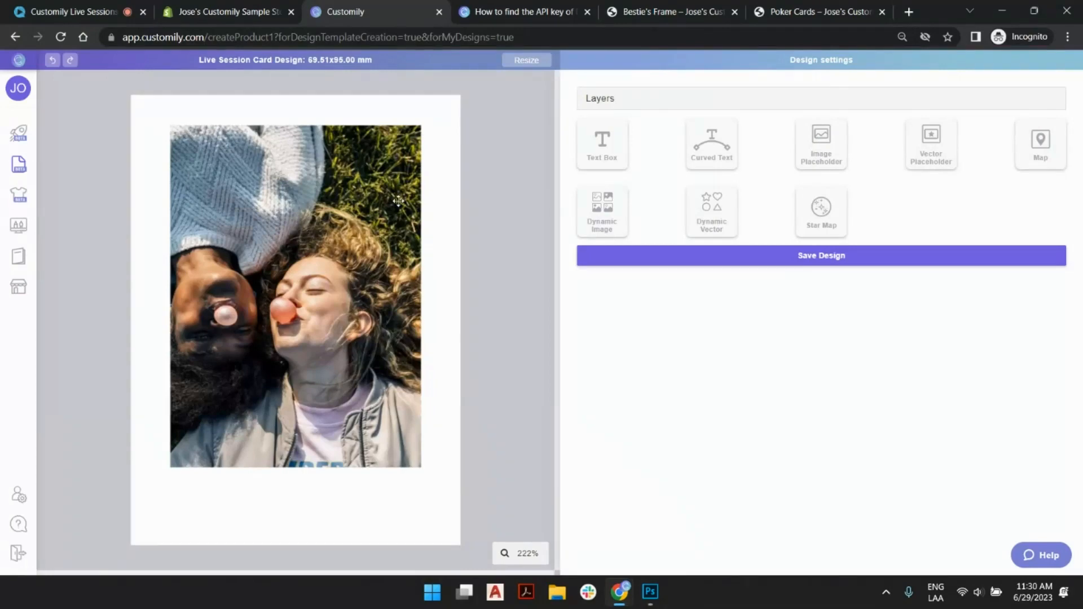
click(399, 201)
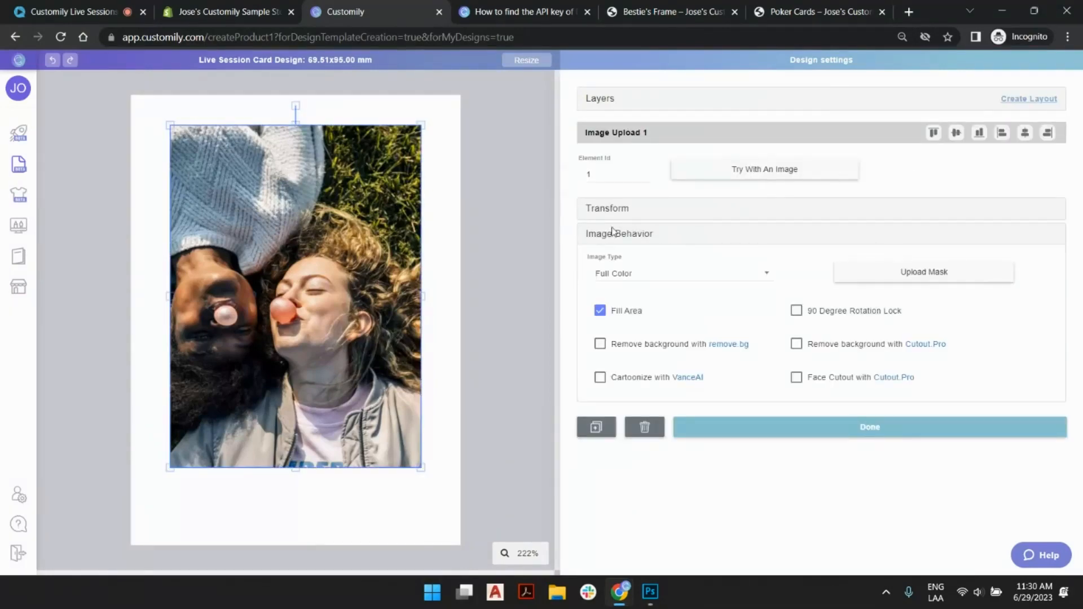
click(947, 280)
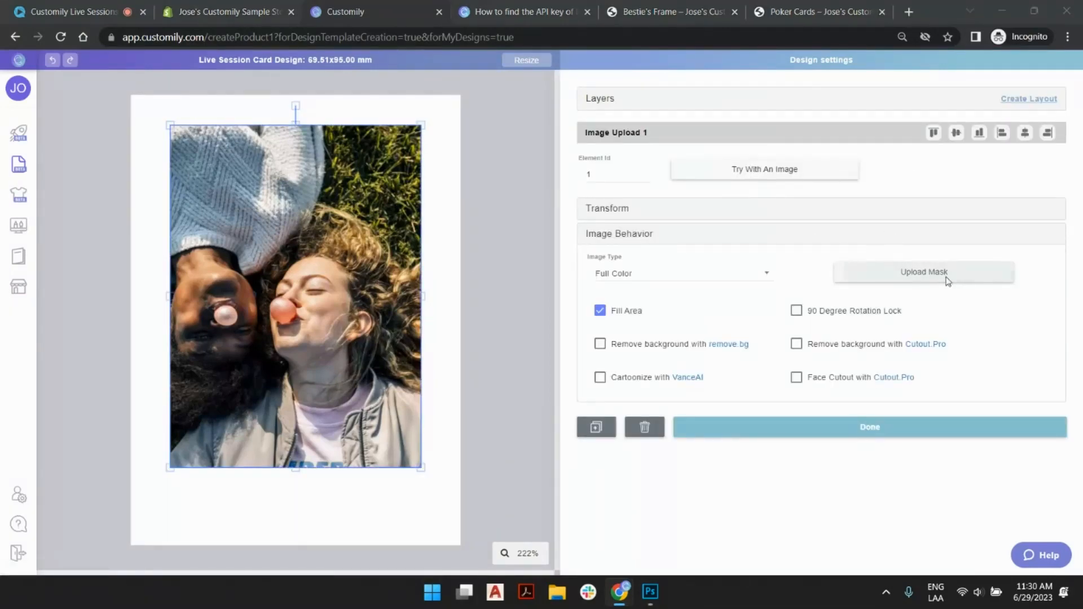
click(197, 233)
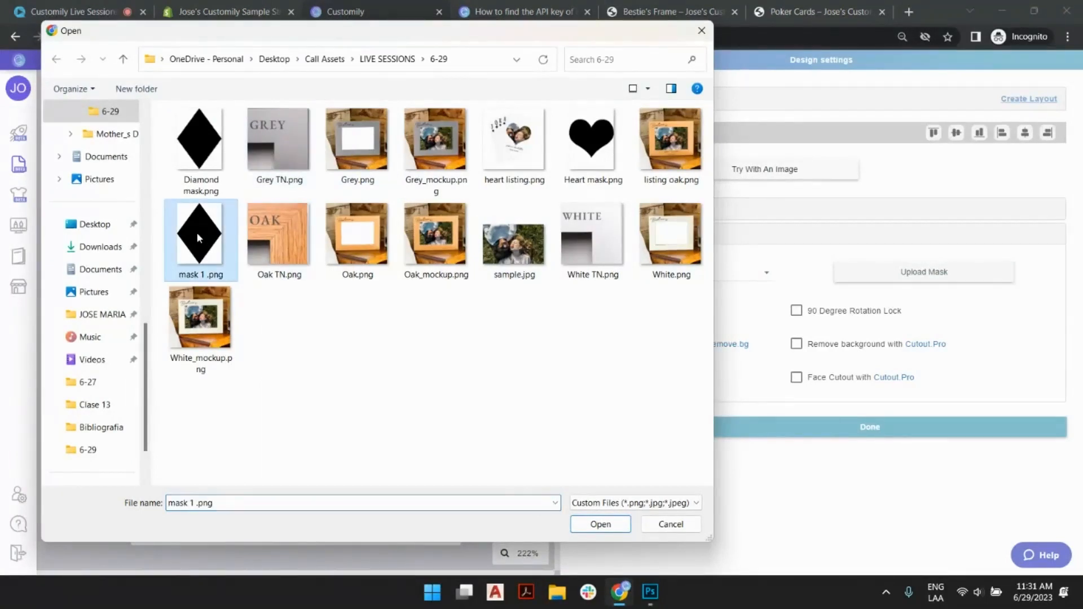
double_click(196, 232)
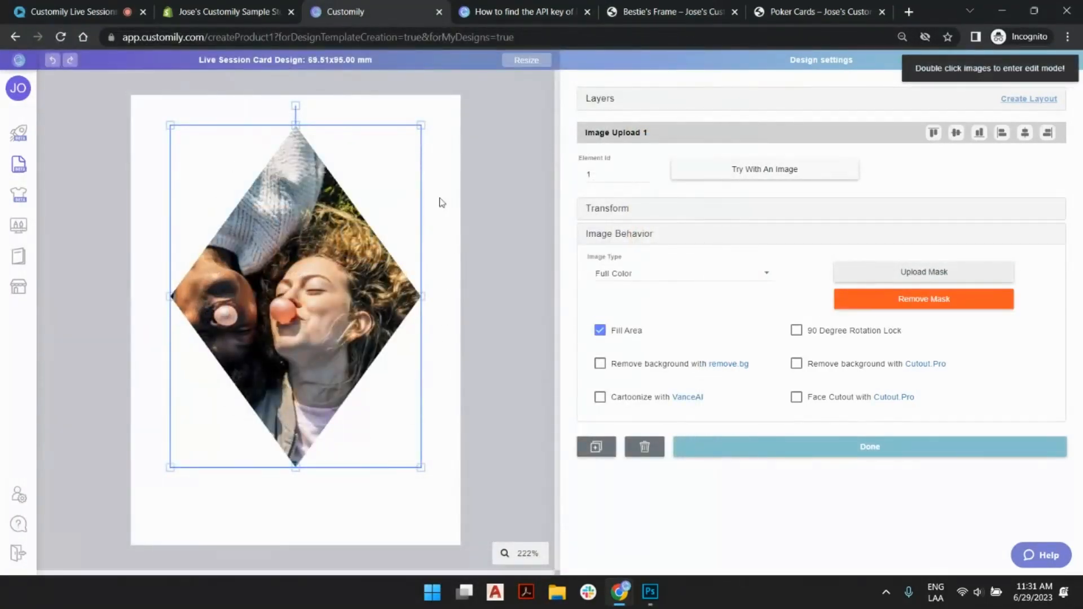
click(528, 238)
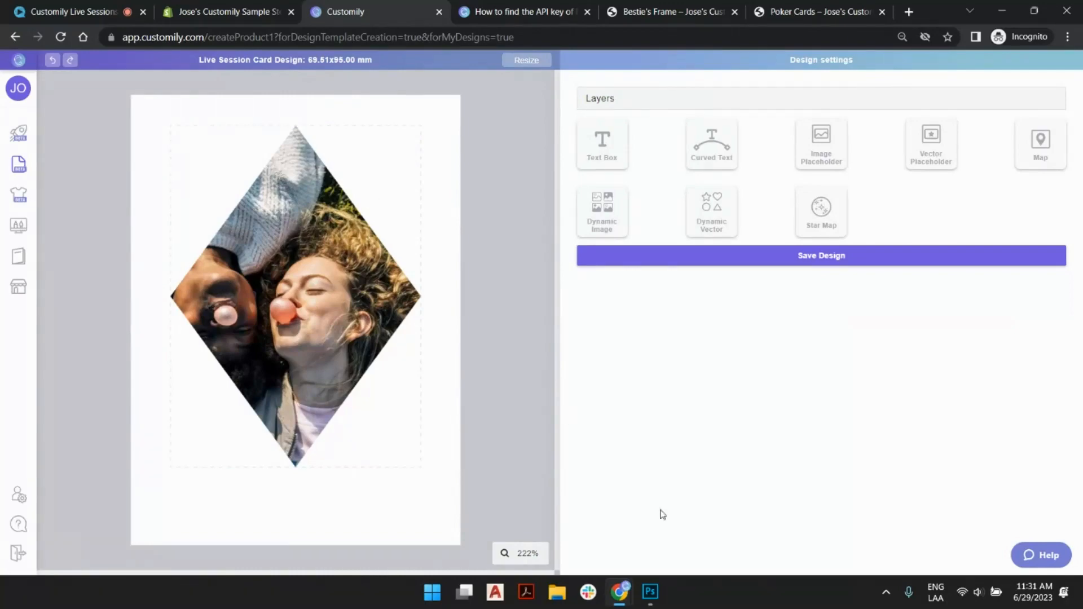
- Switch to Photoshop and revert the document to its newly created blank state in the history
key(alt+Tab)
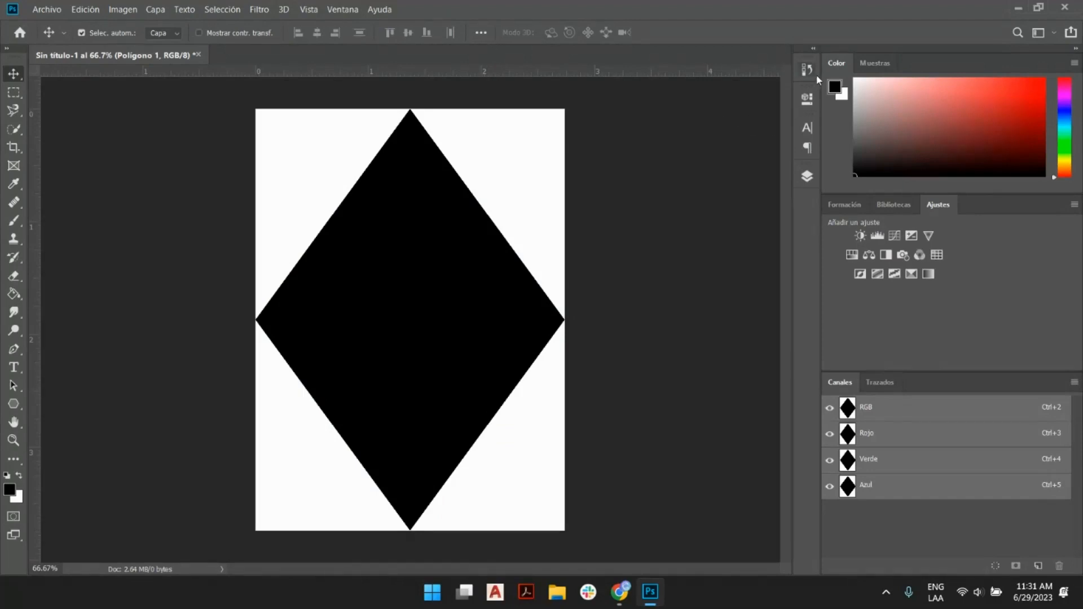
click(807, 70)
scroll(716, 103, up, 3)
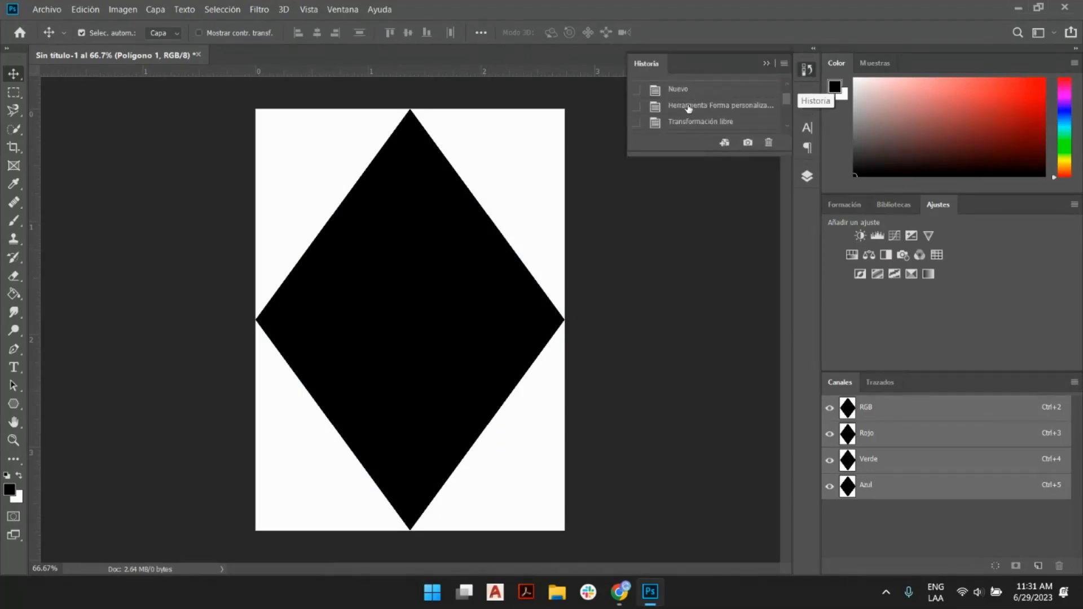
click(689, 91)
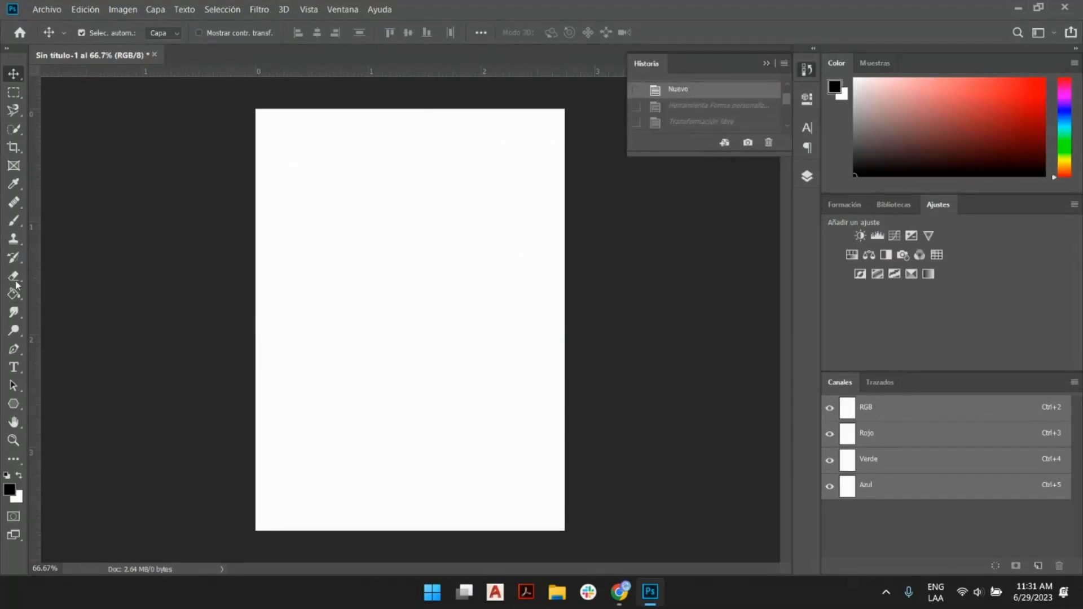
- Draw a black heart with the Custom Shape tool on the blank canvas, about 738 by 643 px
click(14, 404)
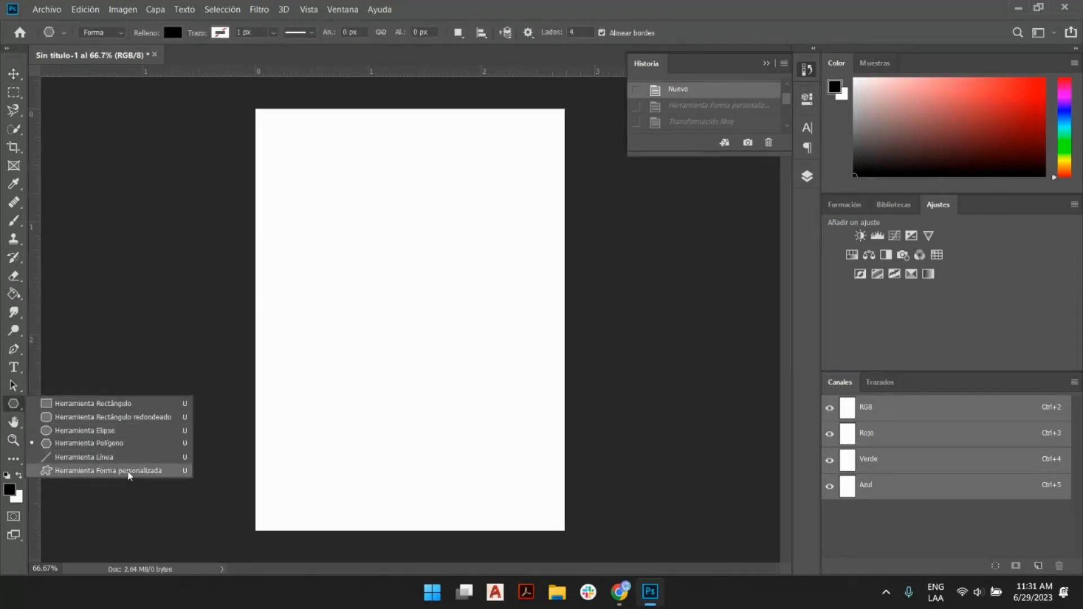
click(121, 472)
click(591, 34)
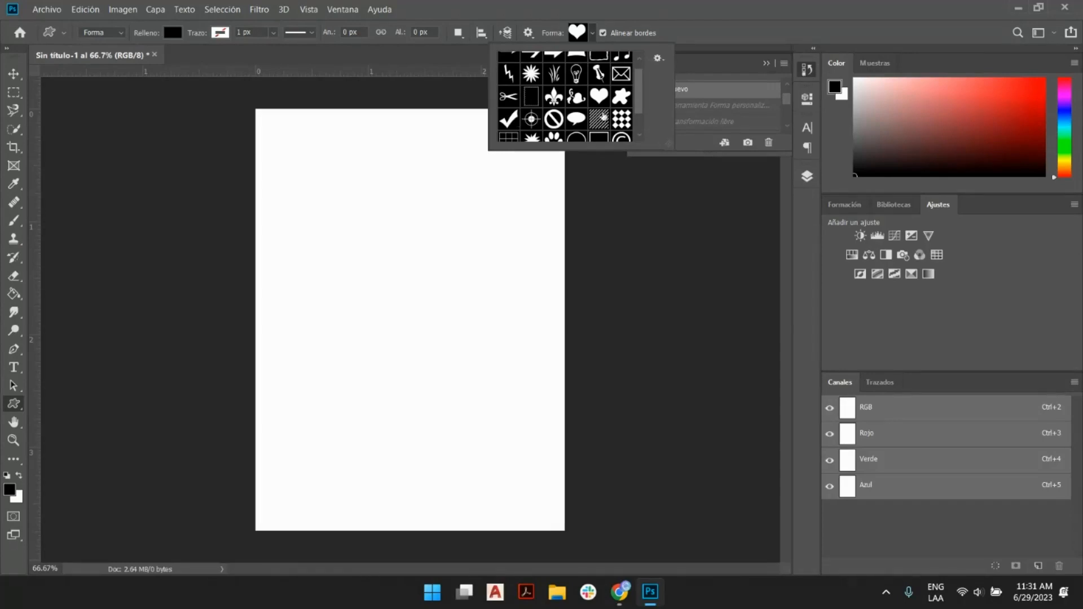
scroll(639, 113, down, 5)
scroll(641, 111, up, 5)
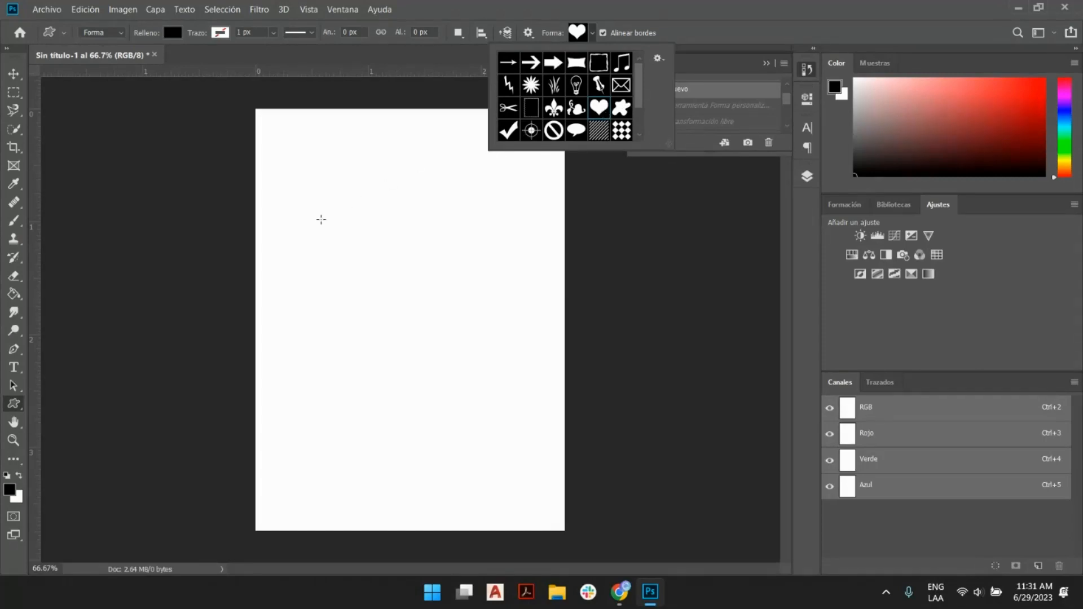
drag(288, 205, 672, 447)
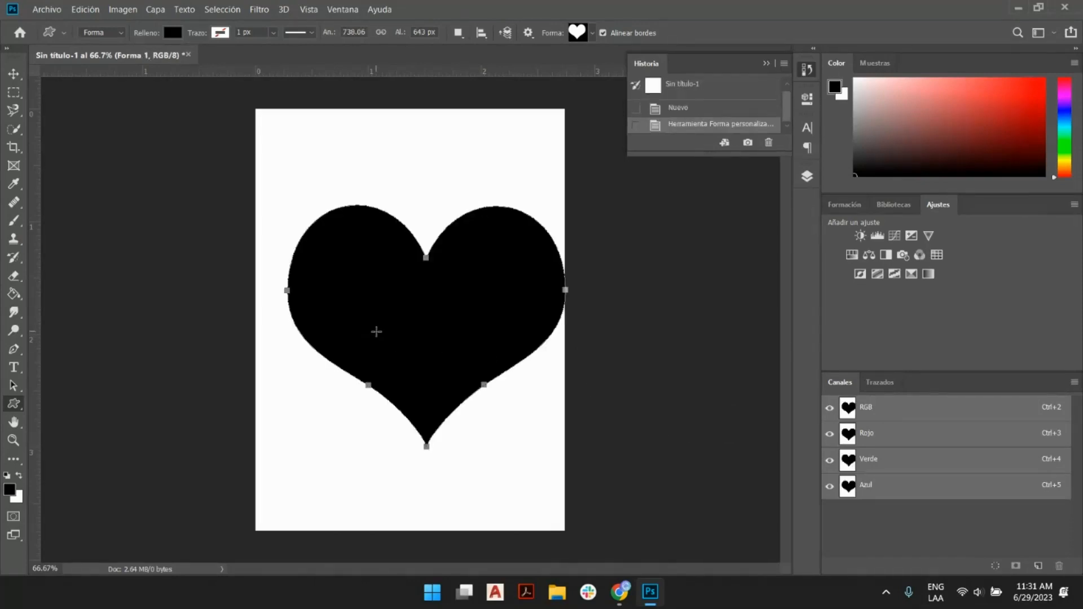
- Scale the heart to span the full canvas width, about 822 by 716 px, and apply the transform
key(ctrl+t)
drag(291, 444, 273, 497)
key(ctrl+z)
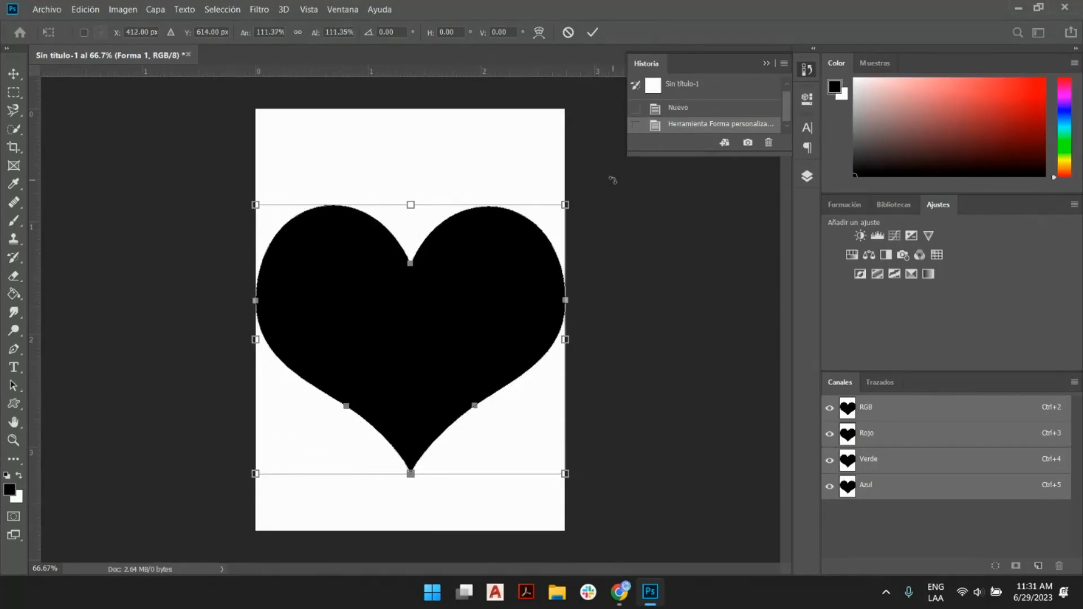
click(593, 32)
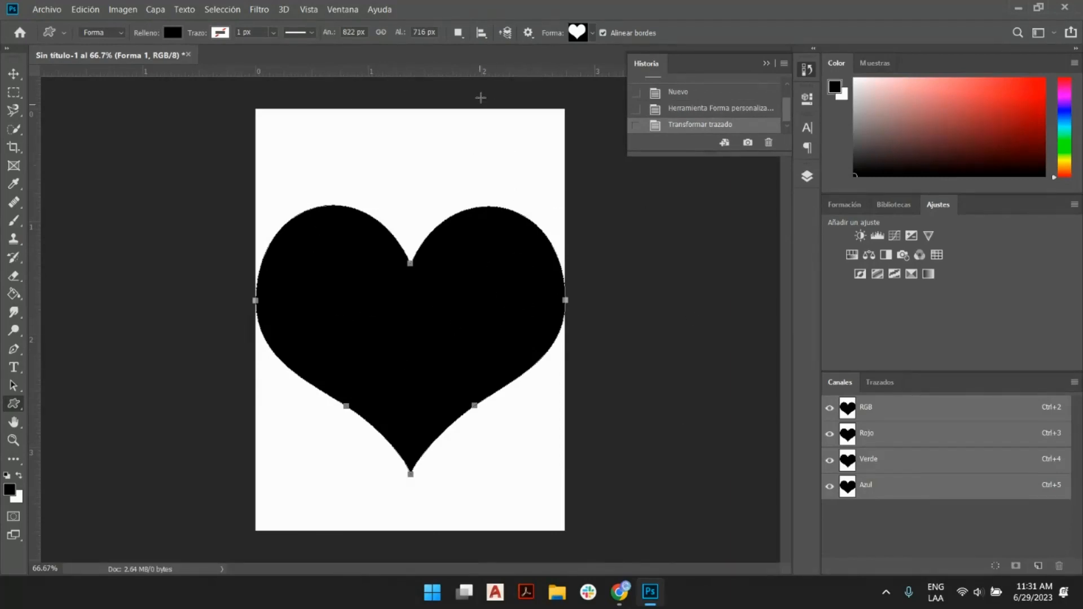
- Switch to Customily in the browser and replace the image placeholder's diamond mask with "Heart mask.png"
key(alt+Tab)
click(377, 200)
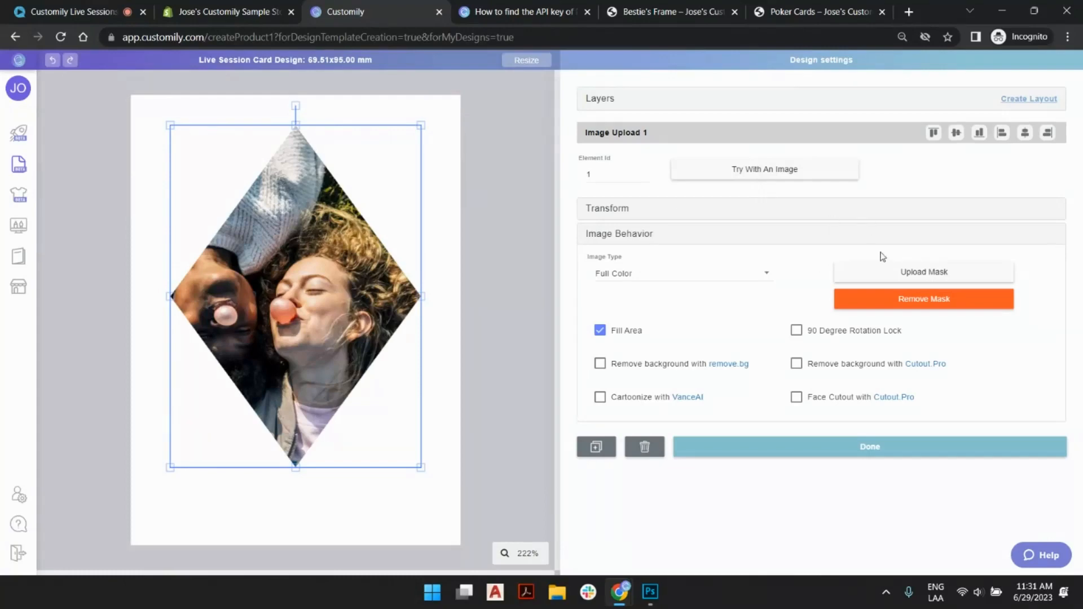
click(896, 301)
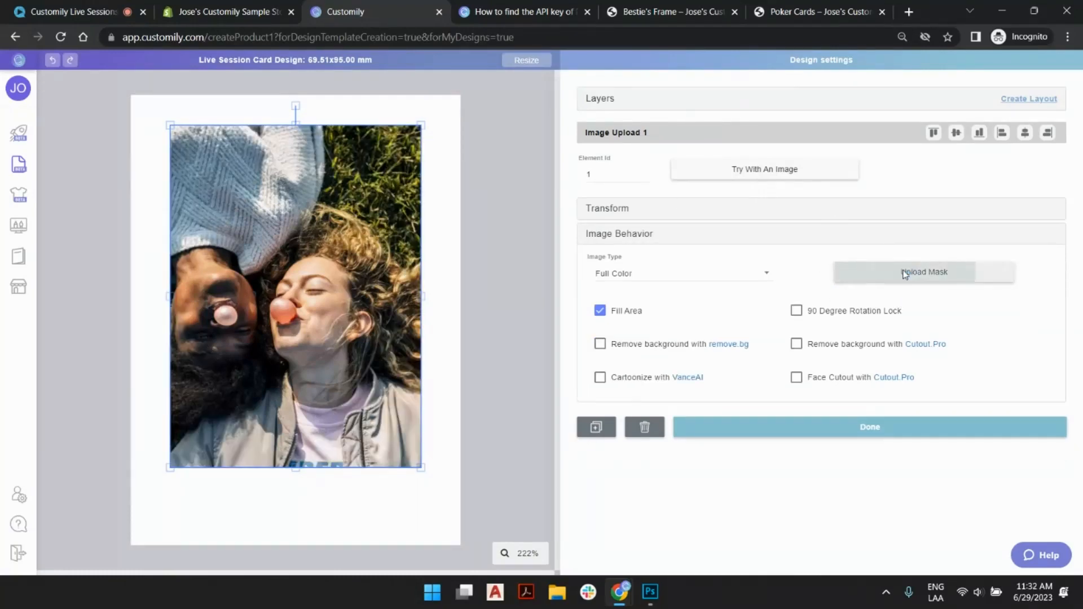
click(905, 275)
double_click(592, 147)
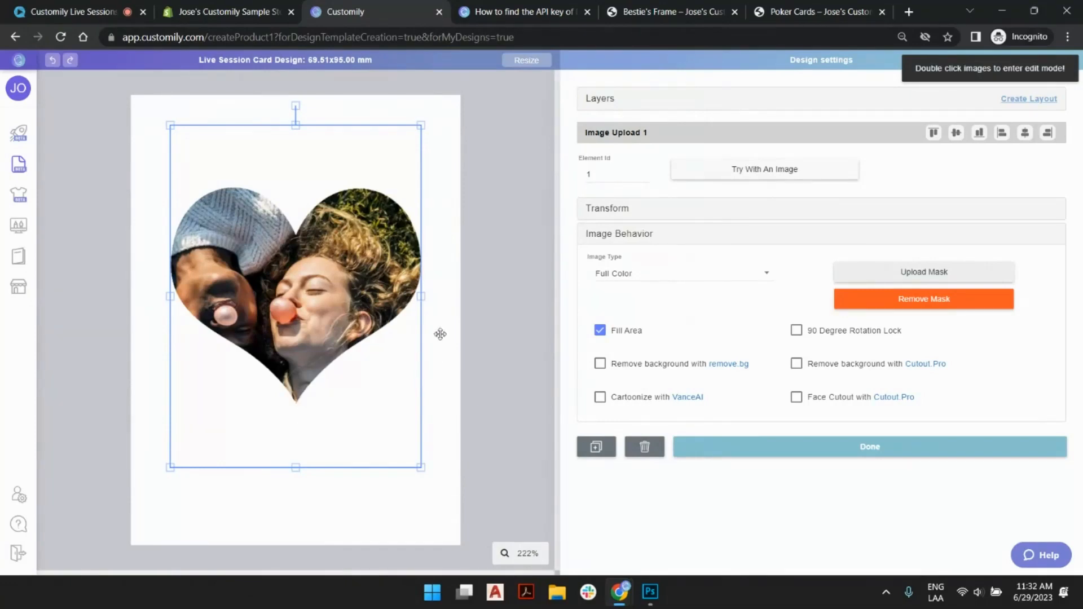
- Replace the placeholder's heart mask with "Diamond mask.png" and deselect the placeholder
click(935, 303)
click(924, 271)
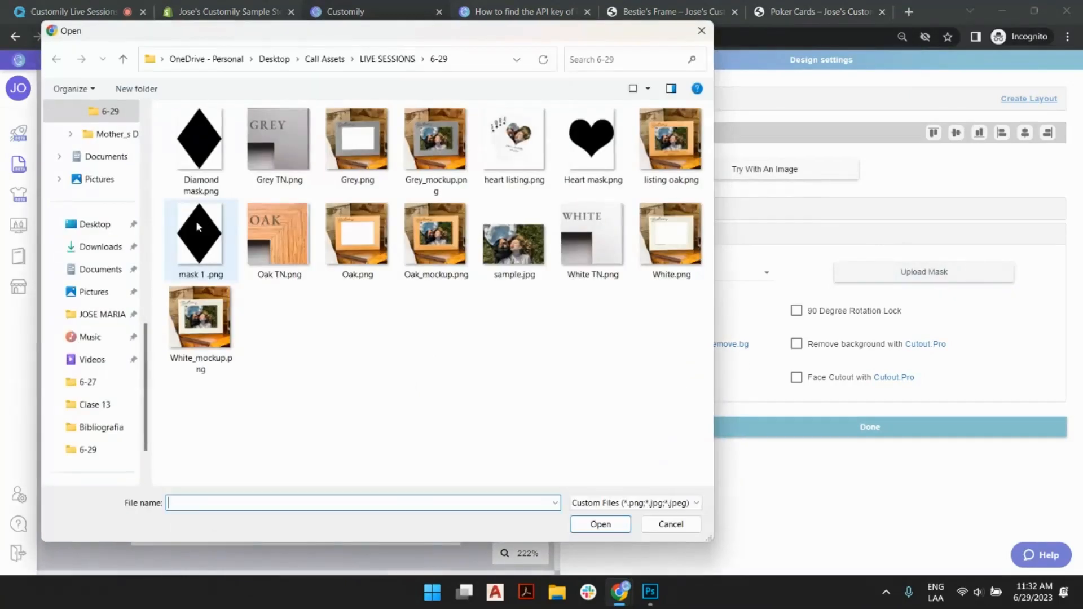
click(182, 147)
double_click(182, 147)
click(513, 309)
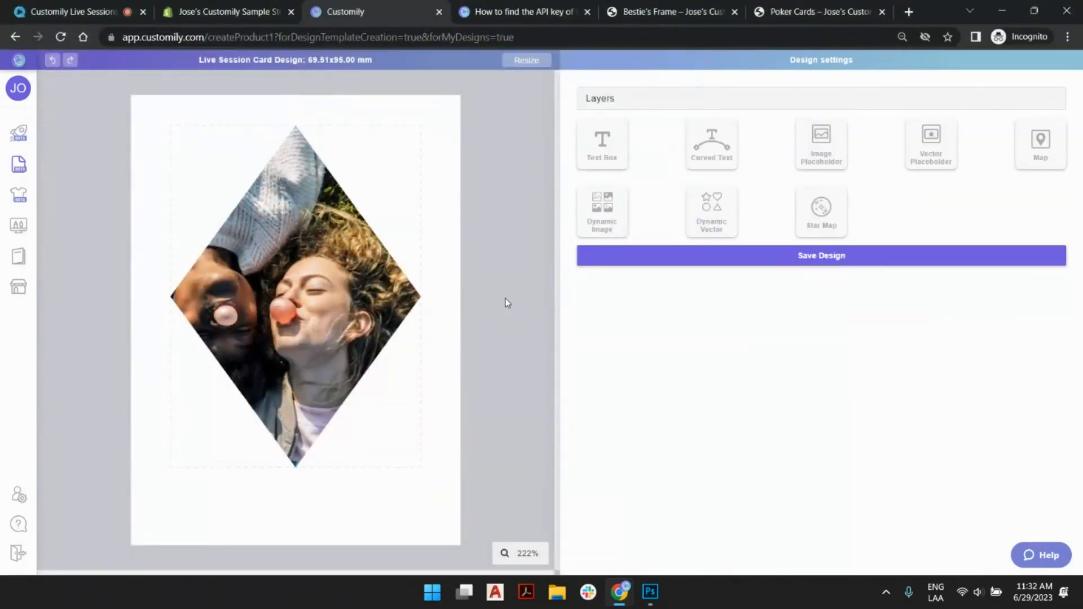
- Add a text box about 52.6 by 12 mm directly below the diamond photo, as wide as the image placeholder
click(602, 141)
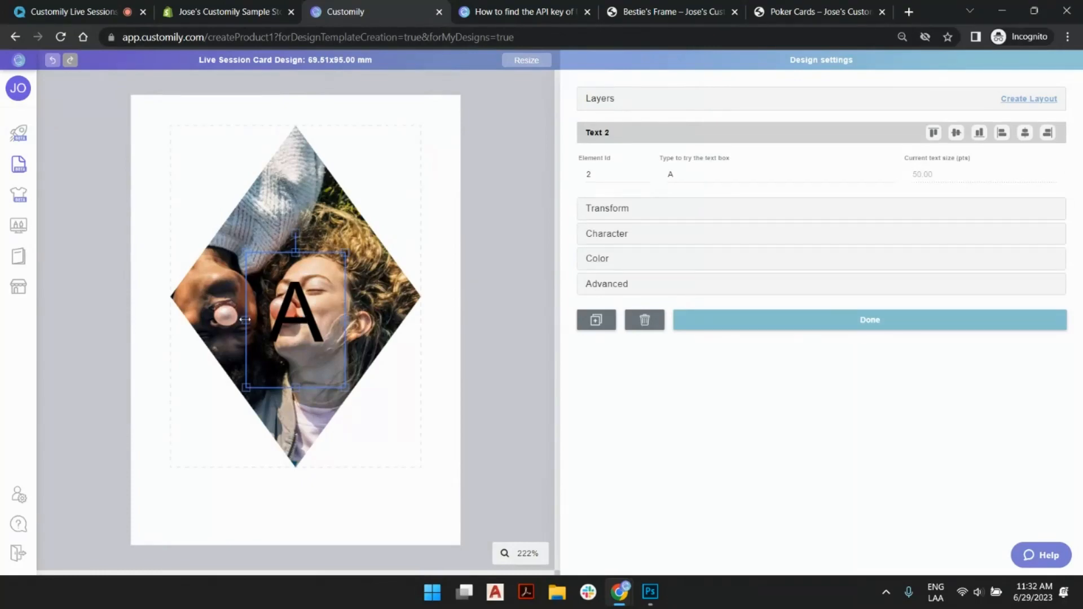
drag(245, 319, 170, 320)
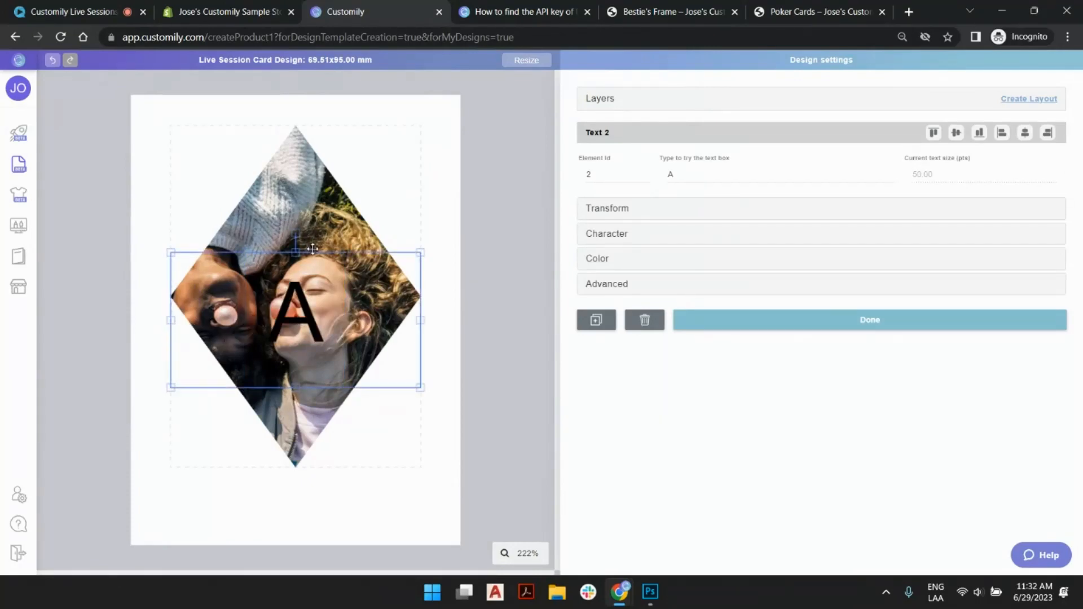
drag(297, 253, 292, 524)
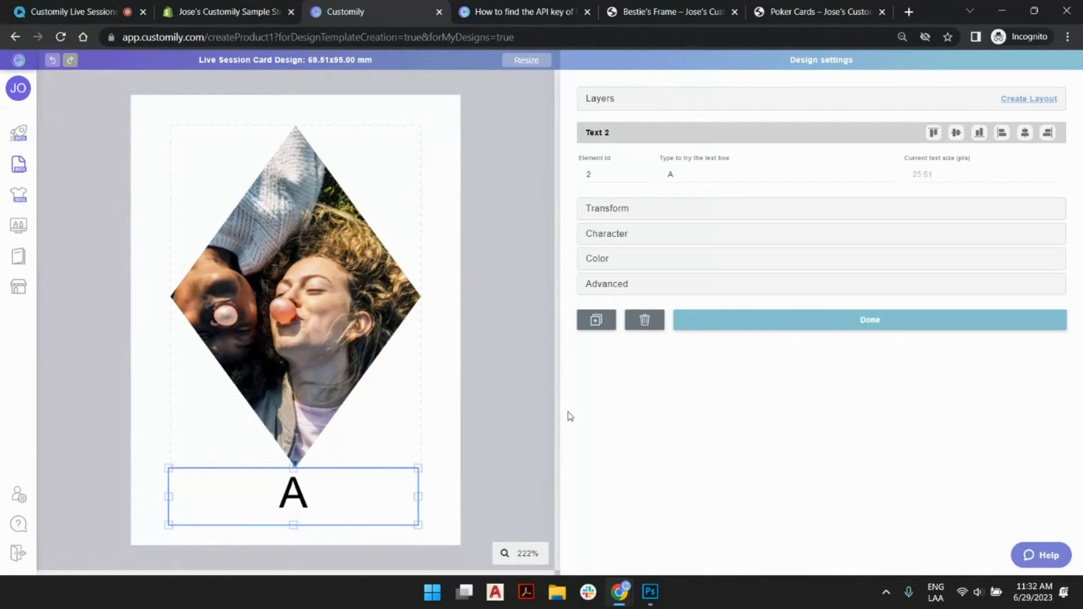
- Set the text box's height to 14 mm and center it horizontally on the card
click(622, 209)
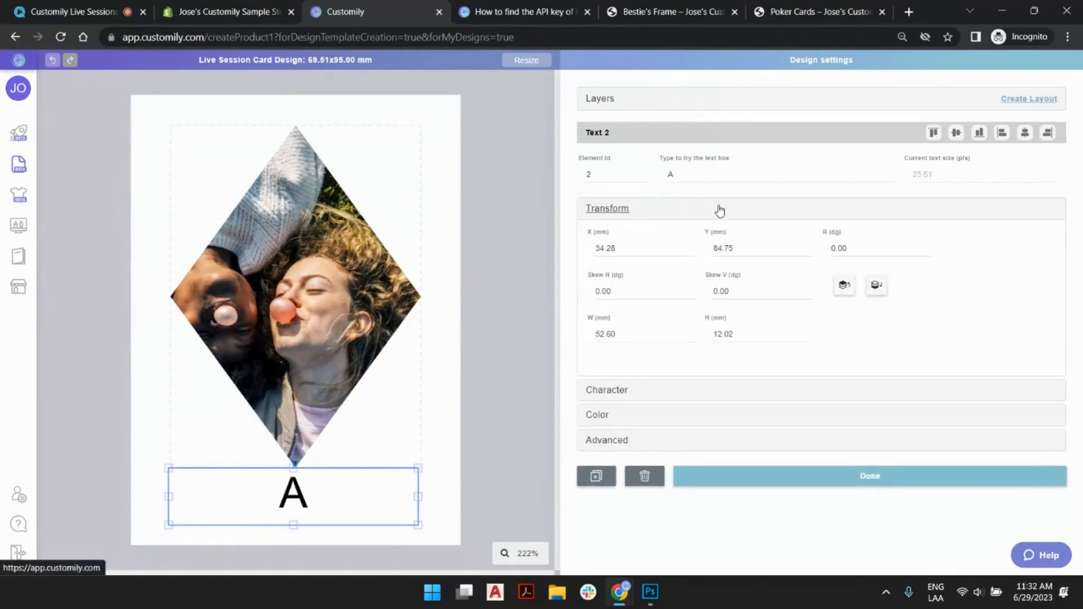
click(747, 332)
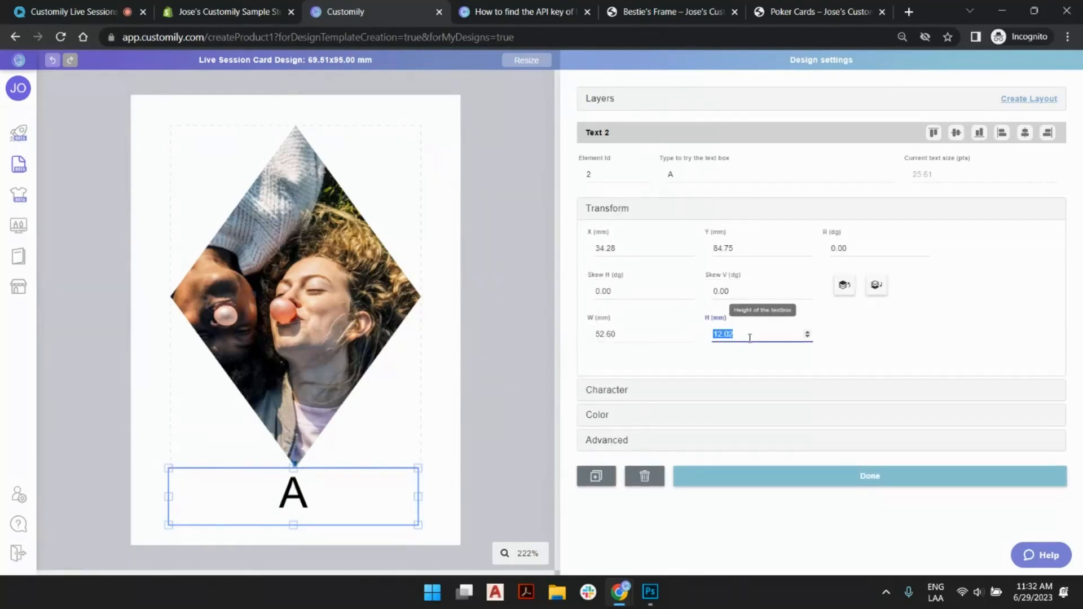
text(14)
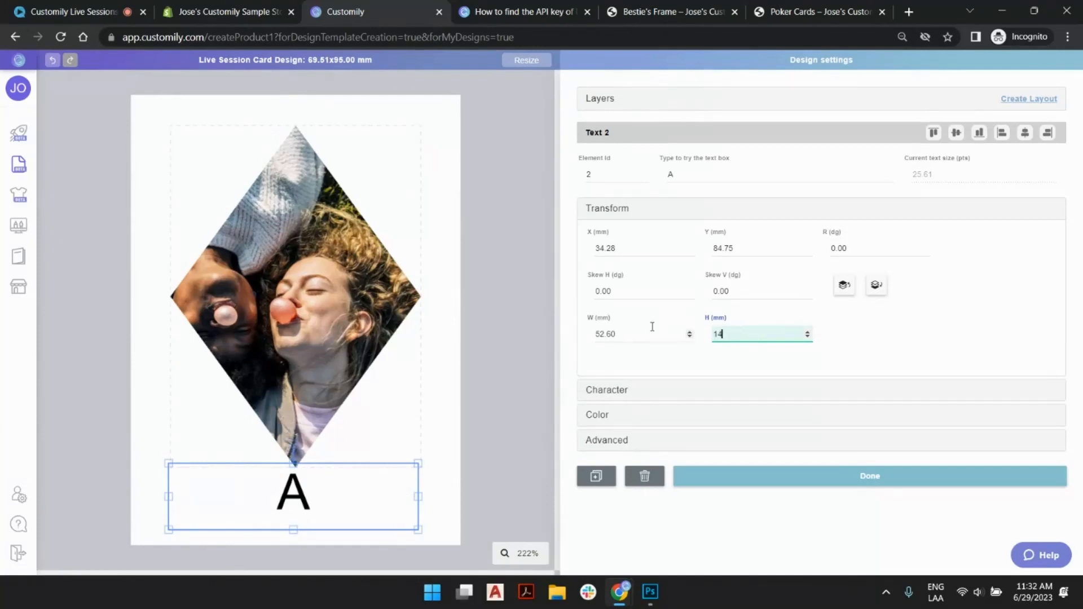
click(366, 319)
click(383, 491)
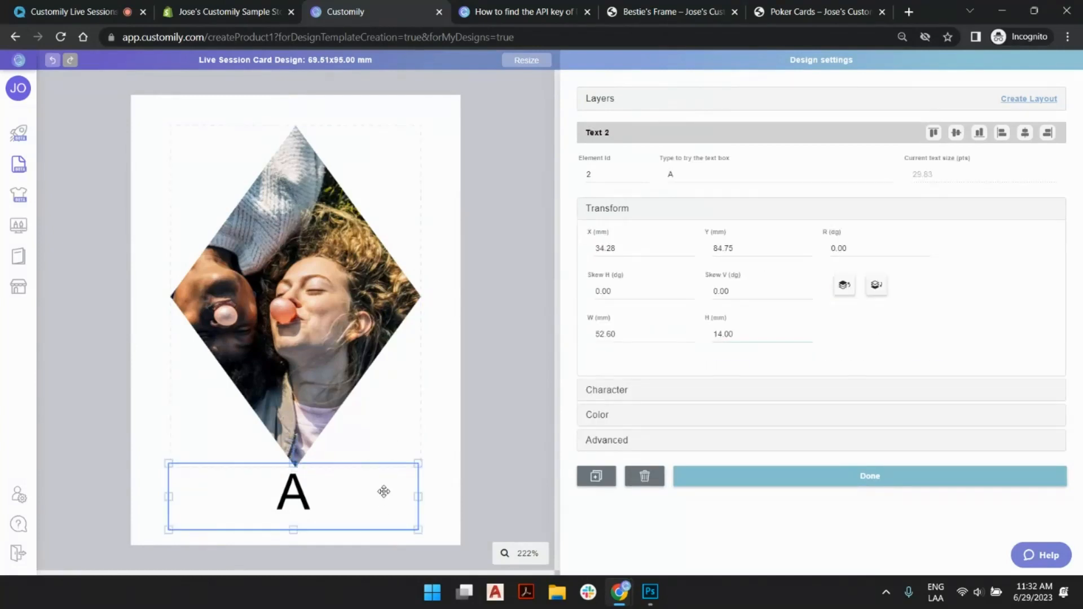
click(1027, 134)
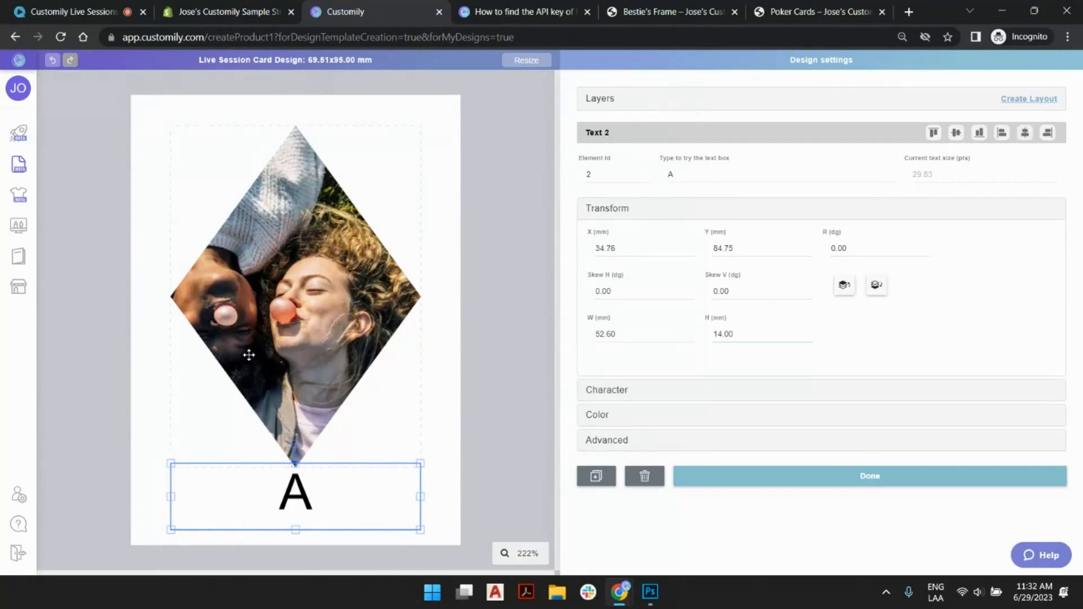
- Replace the text box's sample text with two friends' first names joined by "and"
double_click(689, 174)
text(jessica)
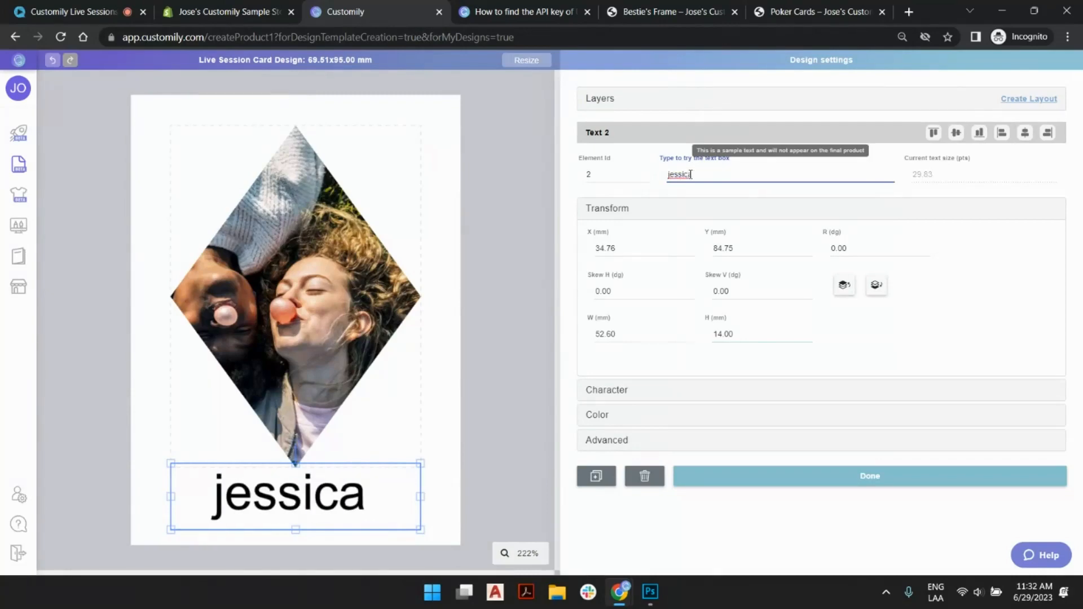
text( and)
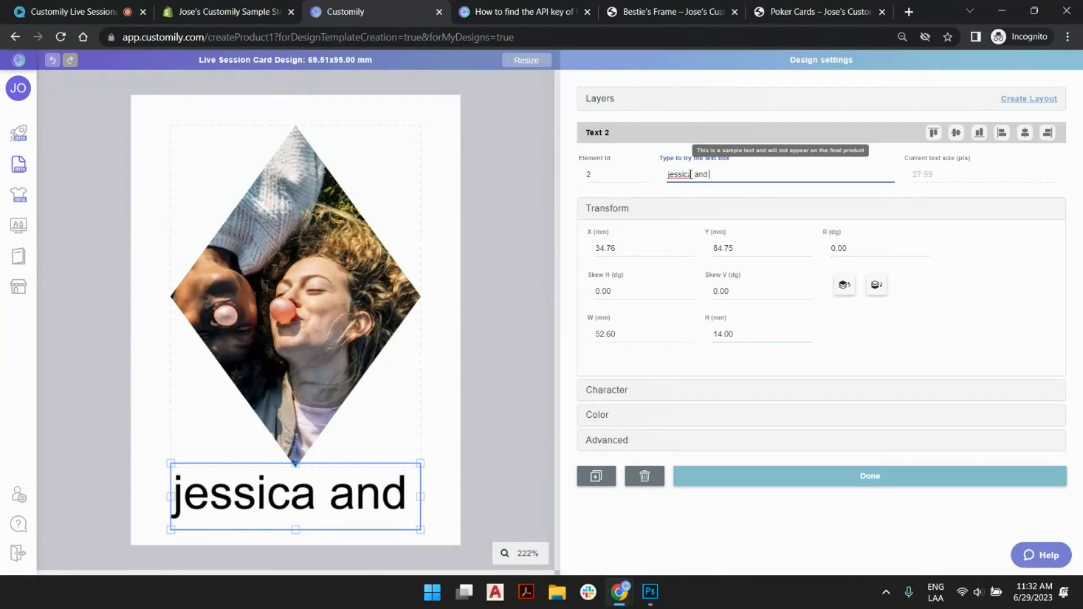
text( charlotte)
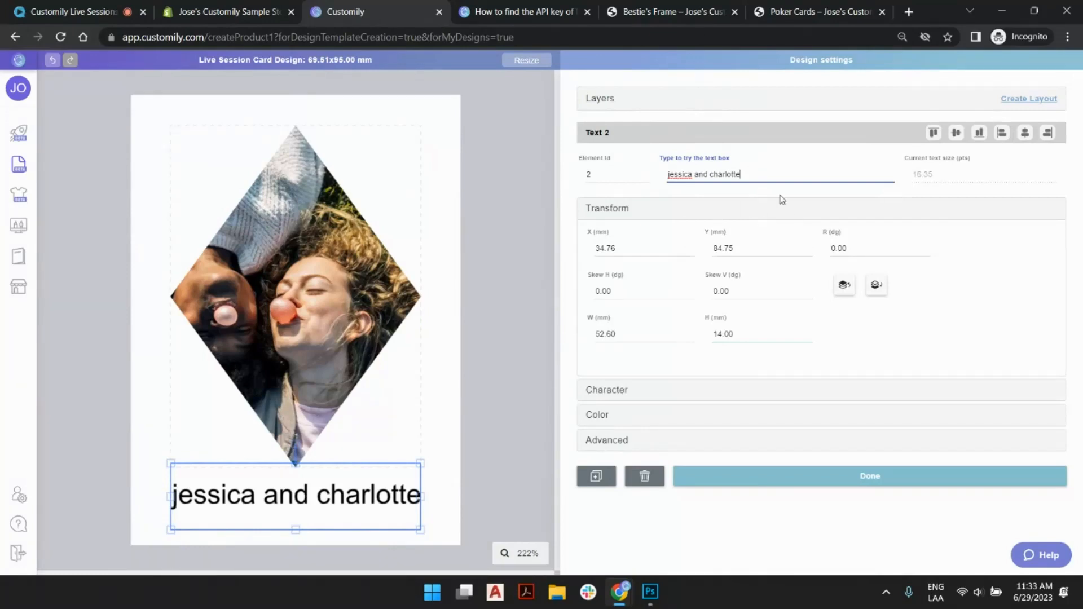
- Change the text box's font to Shorelines Script Bold (Regular)
click(773, 214)
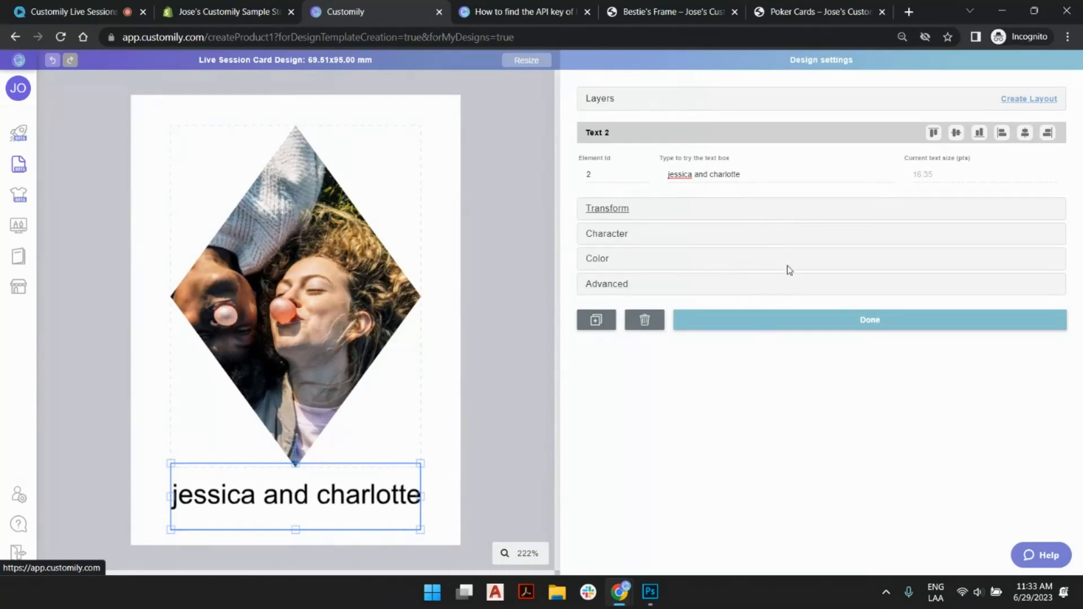
click(791, 234)
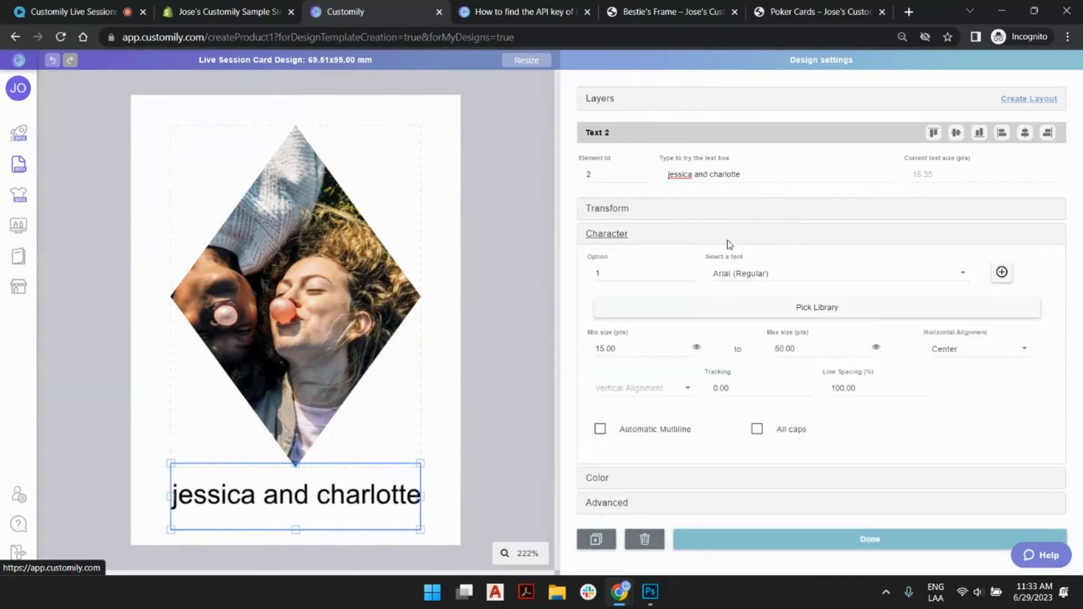
click(1002, 273)
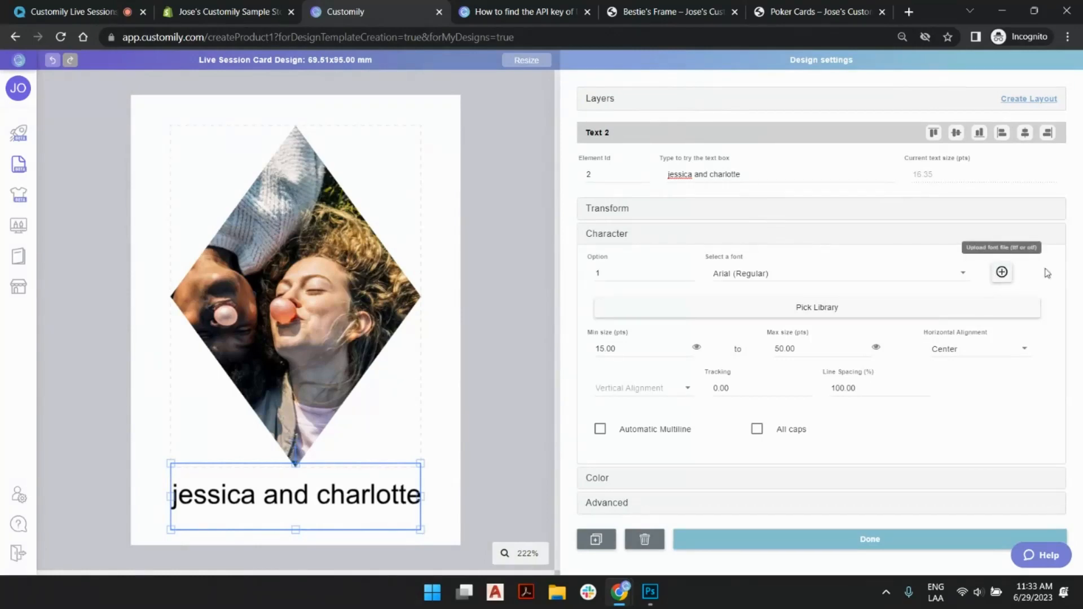
click(797, 276)
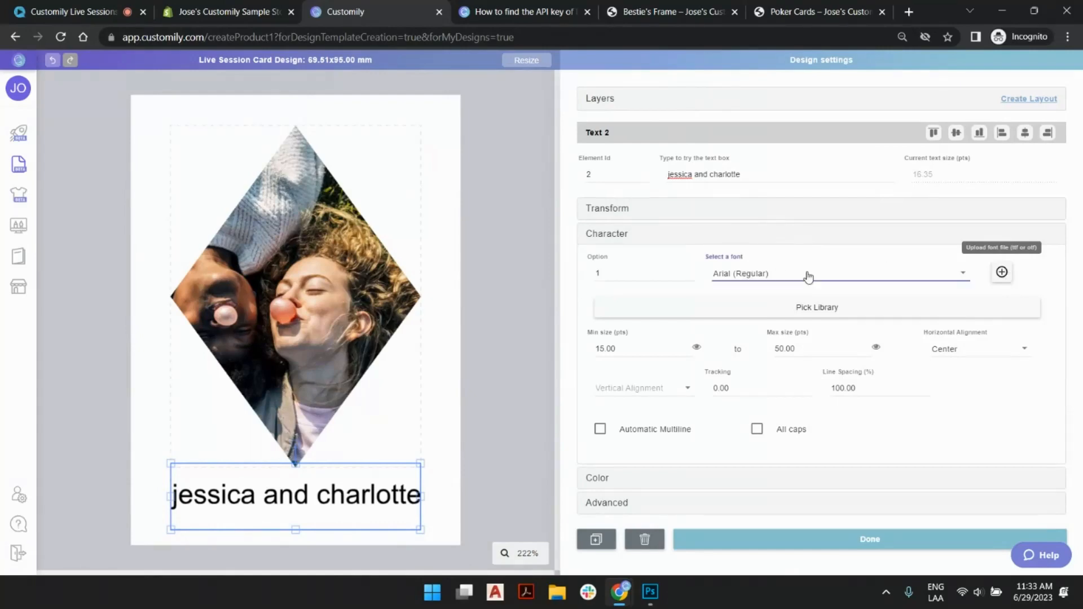
scroll(806, 242, up, 1)
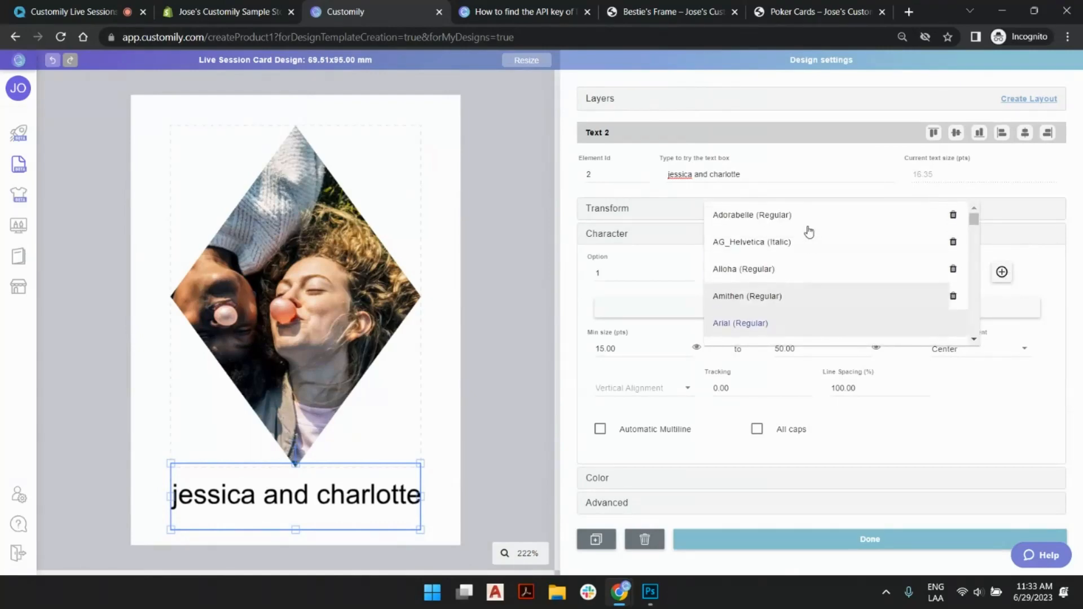
scroll(801, 227, down, 20)
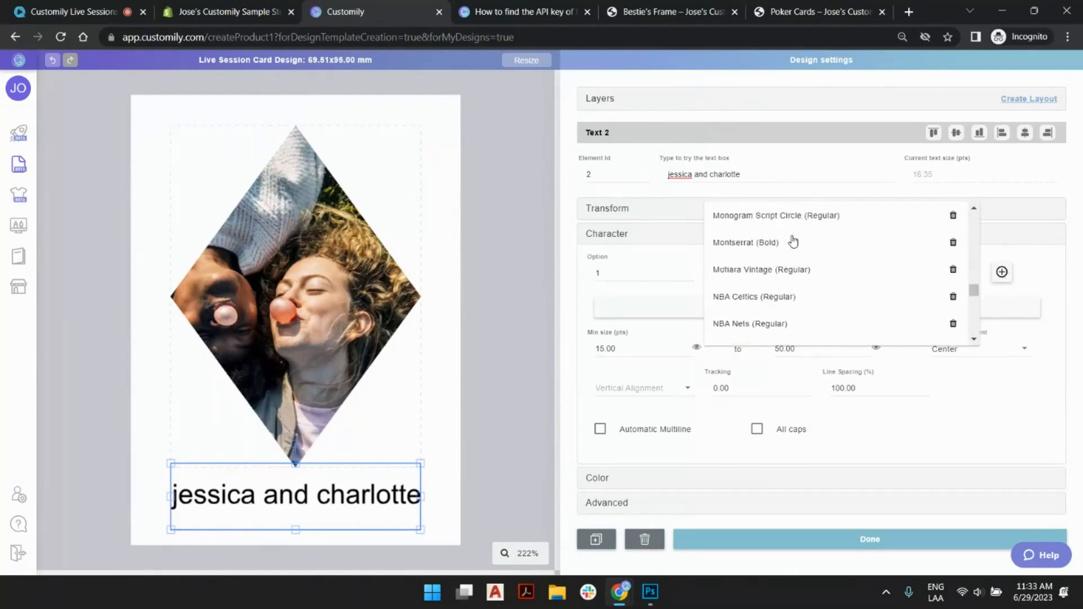
scroll(793, 242, down, 5)
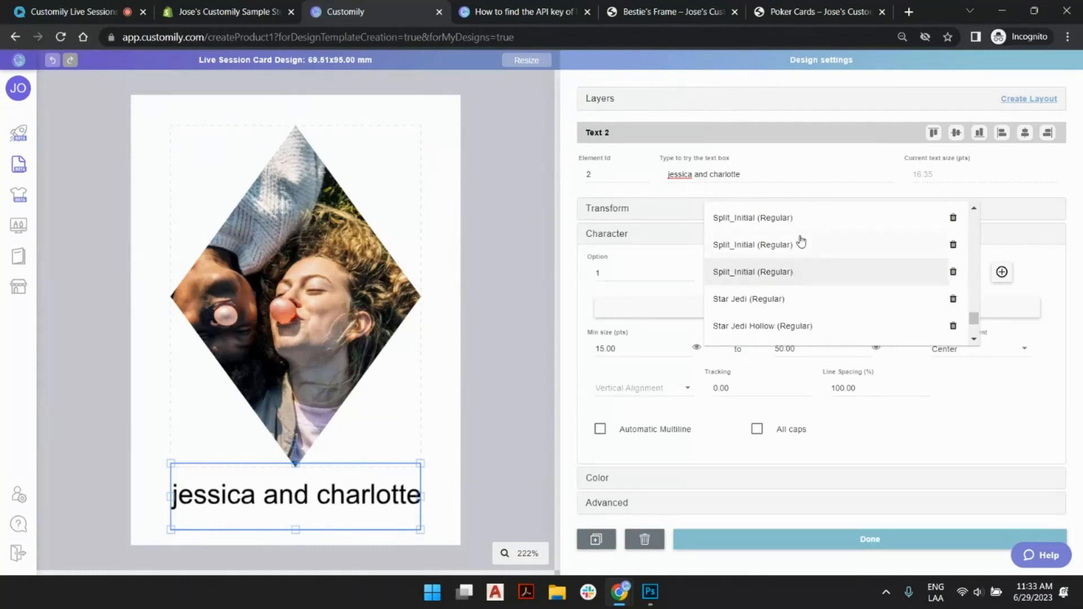
click(782, 236)
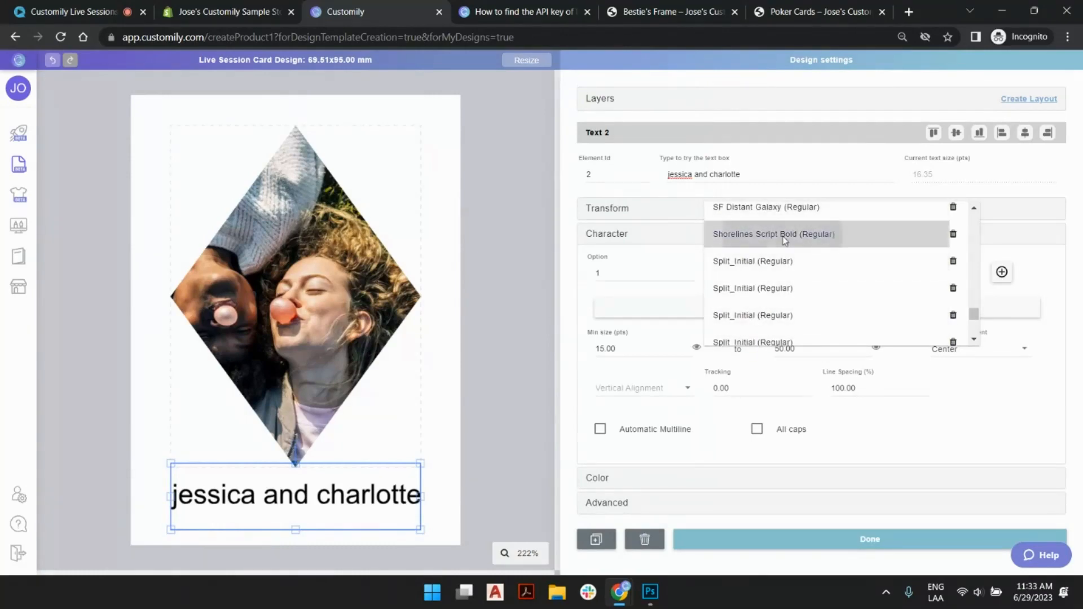
- Set the text's minimum size to 10 pts
click(602, 334)
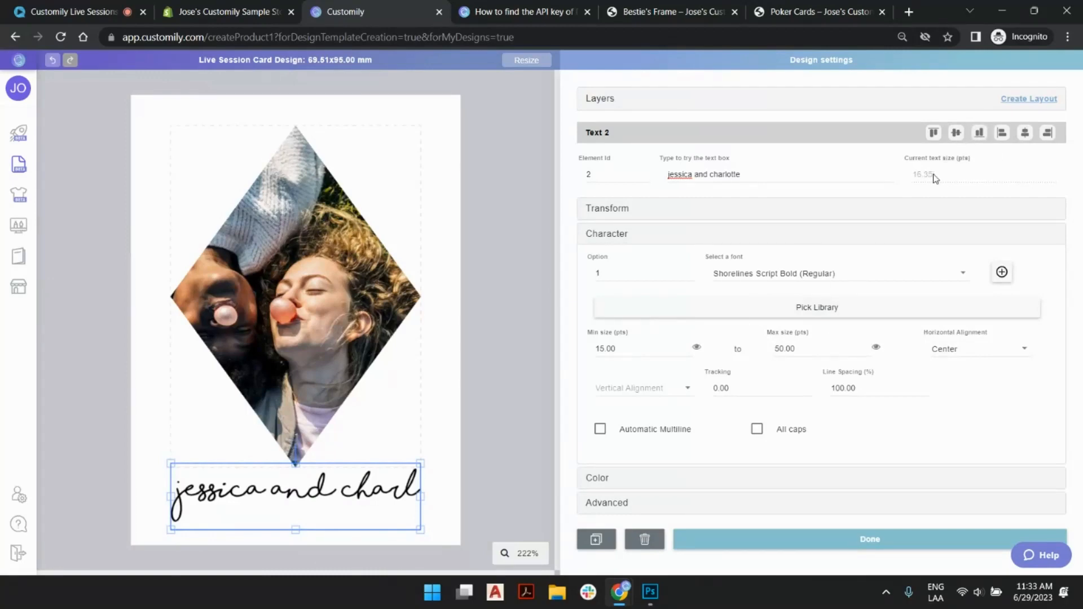
drag(934, 178, 916, 179)
click(931, 176)
click(687, 352)
click(686, 352)
click(687, 351)
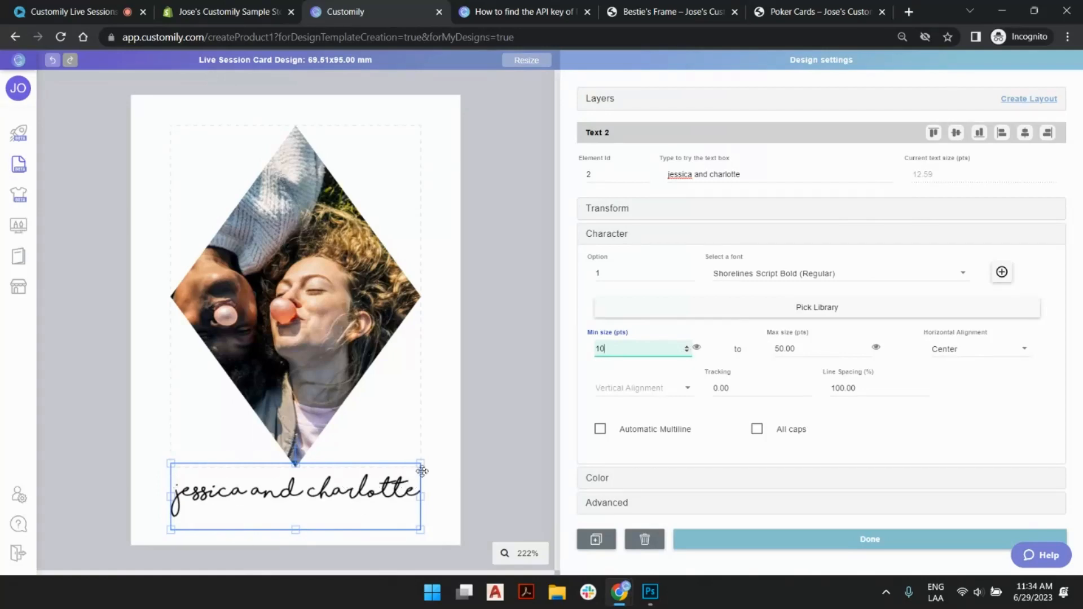
- Set the text's vertical alignment to Top, keeping the horizontal alignment at Center
click(978, 350)
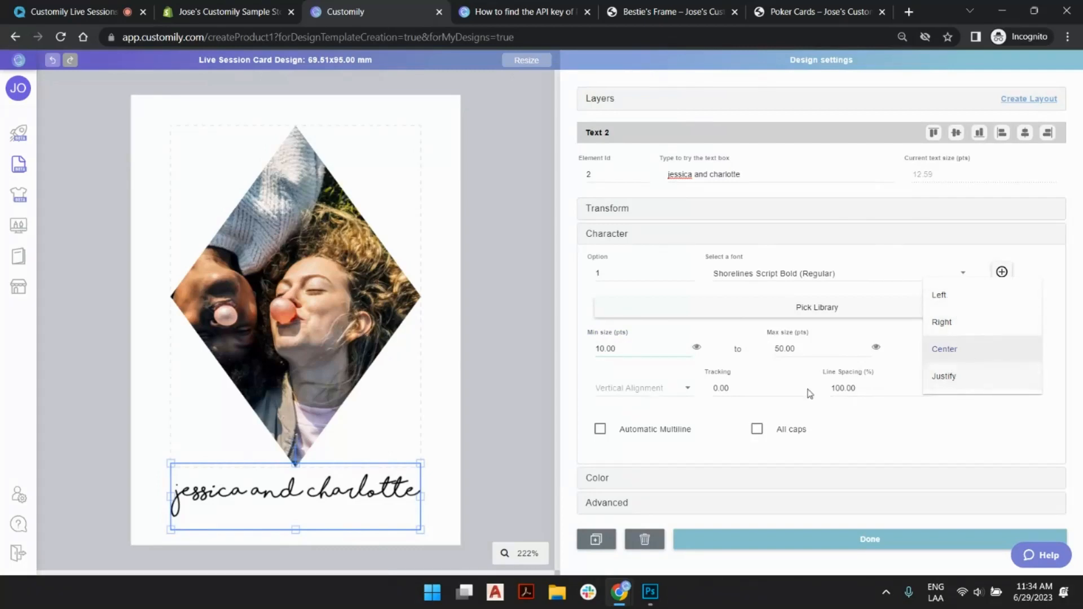
click(654, 394)
click(653, 393)
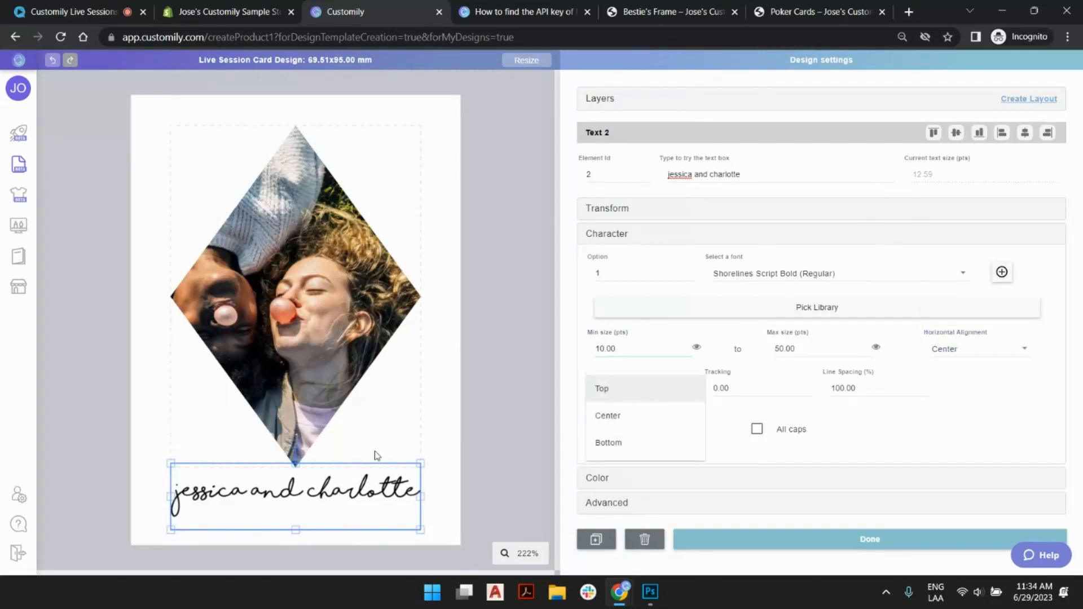
click(621, 384)
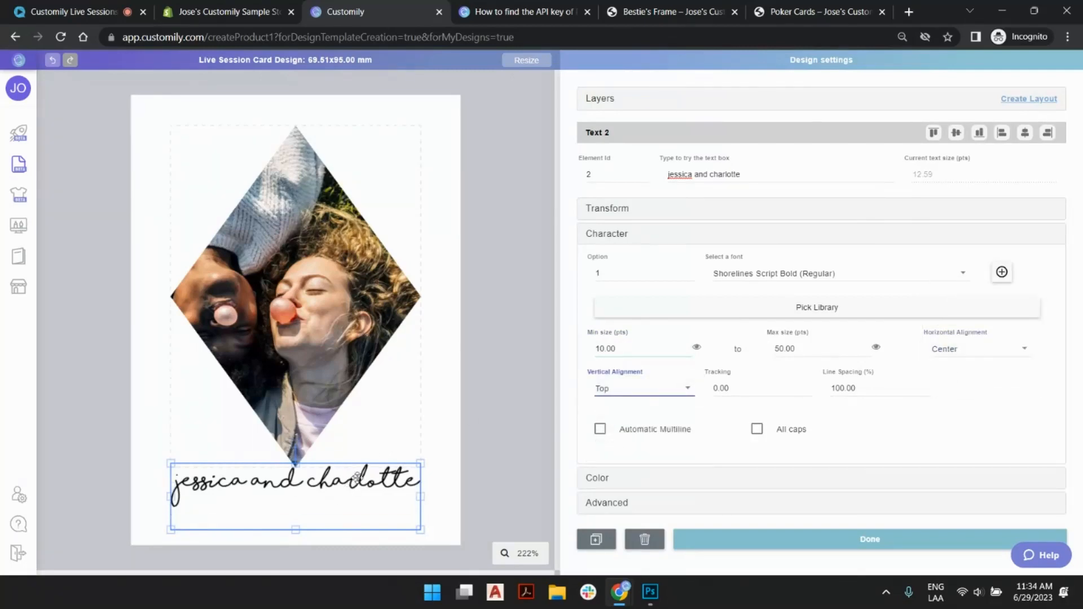
- Set the name text's vertical alignment to Center and shorten its sample text to a single four-letter nickname
click(634, 388)
click(630, 417)
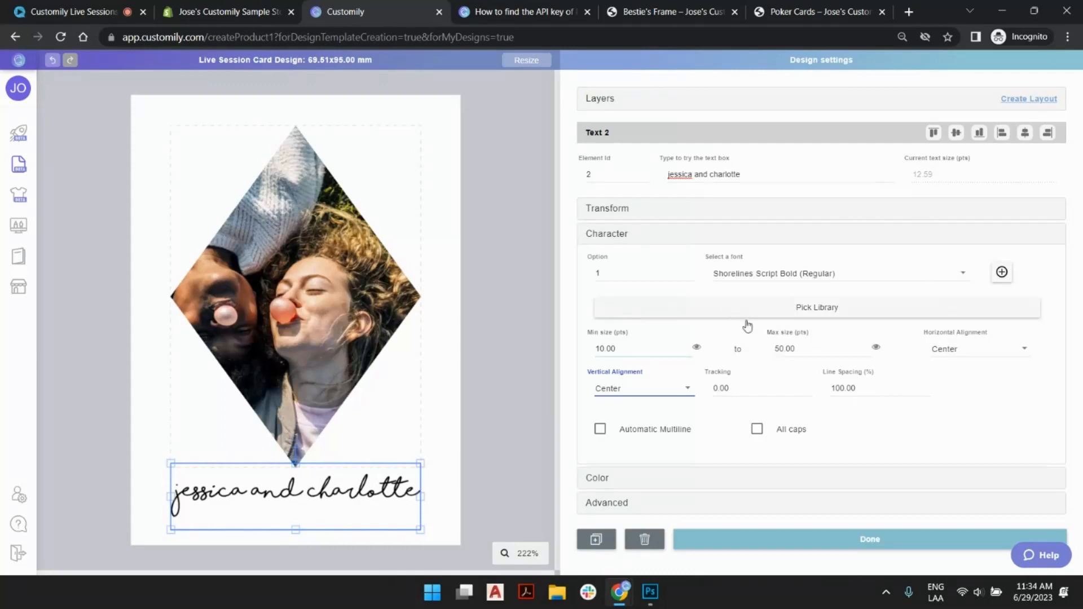
triple_click(768, 174)
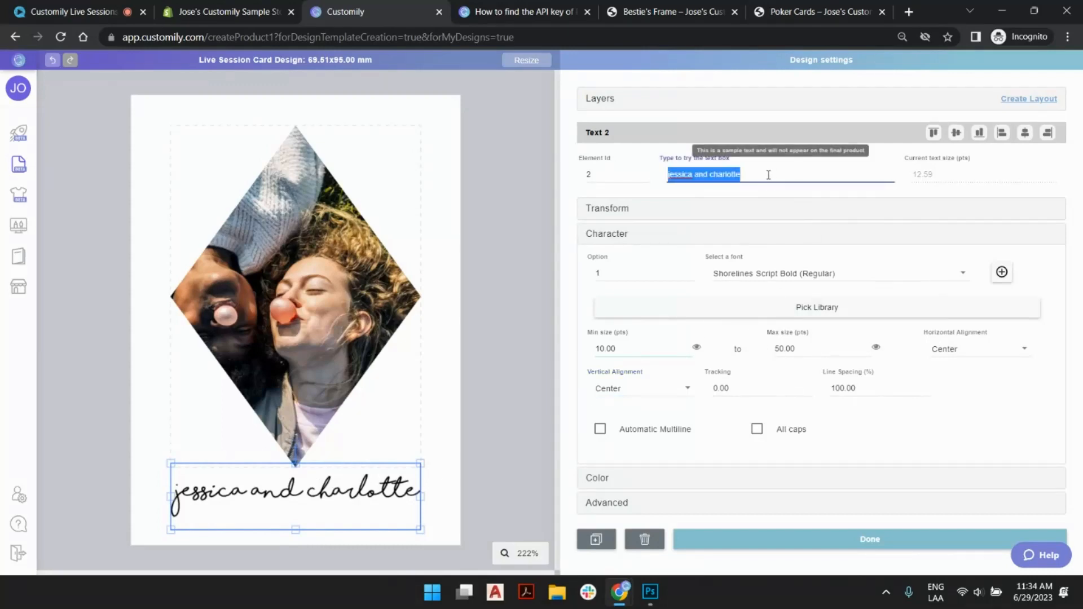
click(675, 177)
drag(682, 176, 759, 178)
key(BackSpace)
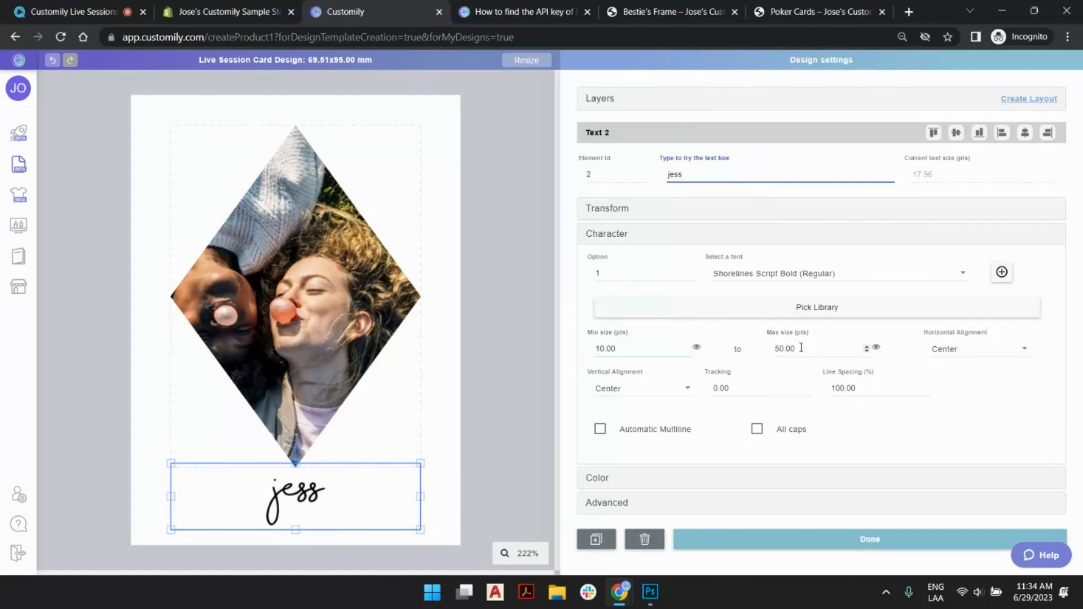
- Set the name text's maximum size to 12 pts
click(775, 335)
drag(803, 348, 749, 351)
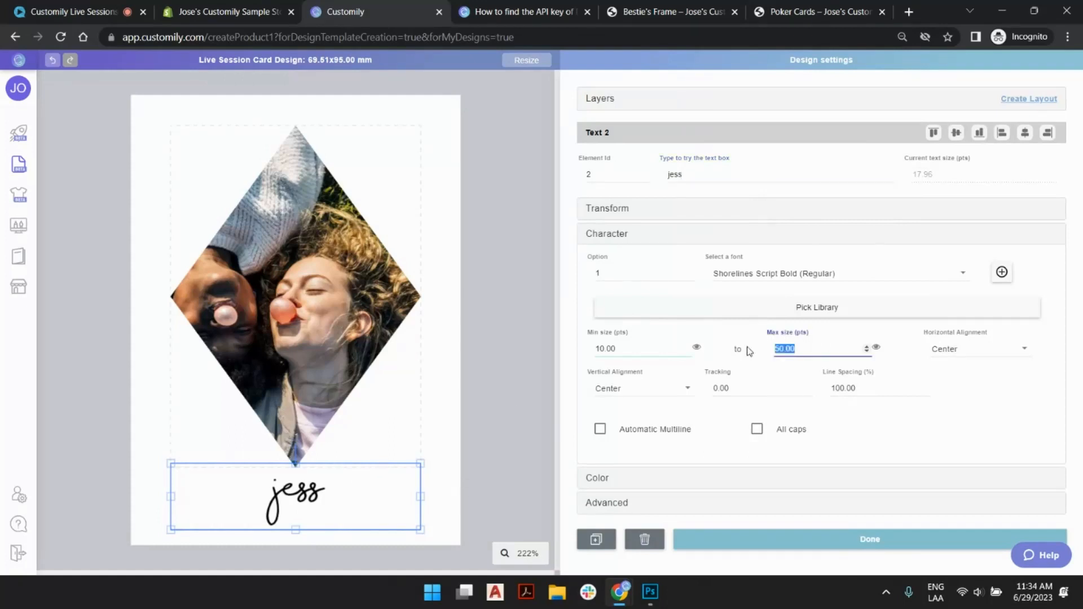
text(12)
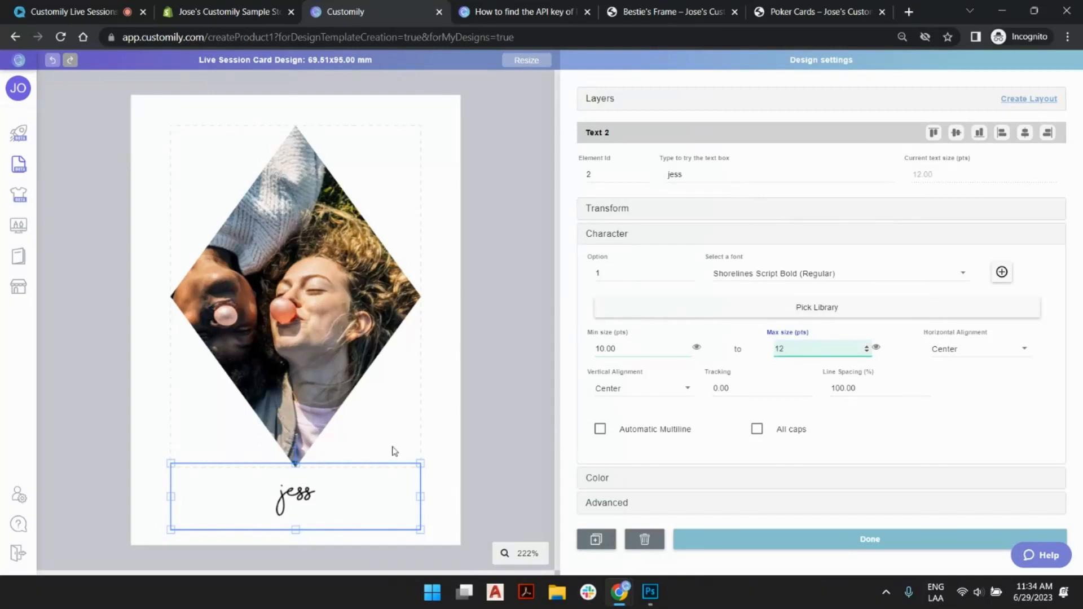
- Set the name text's minimum size to 1 pt
double_click(710, 175)
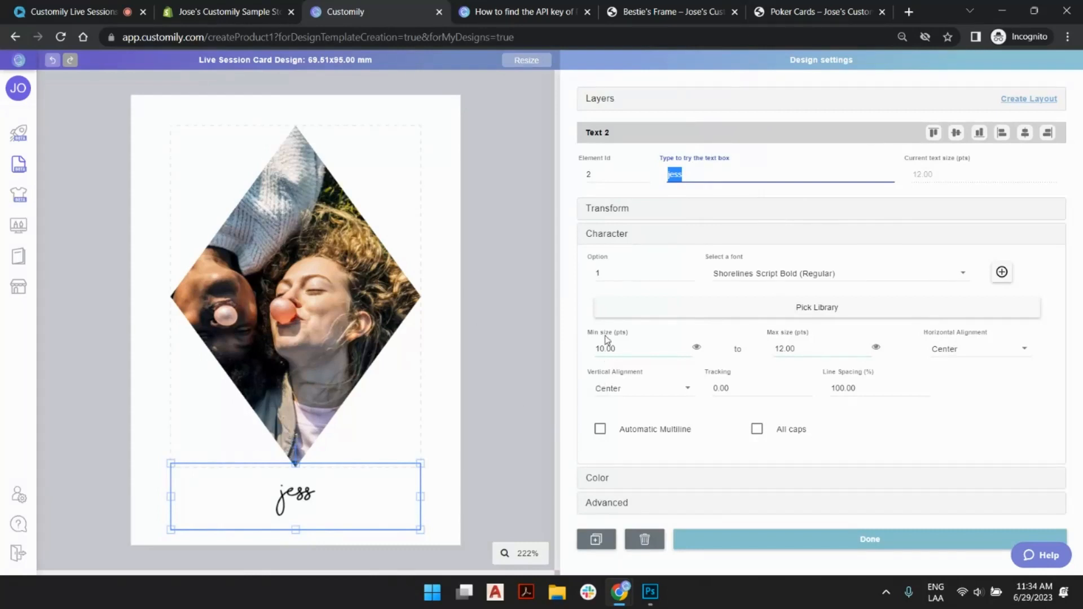
double_click(596, 349)
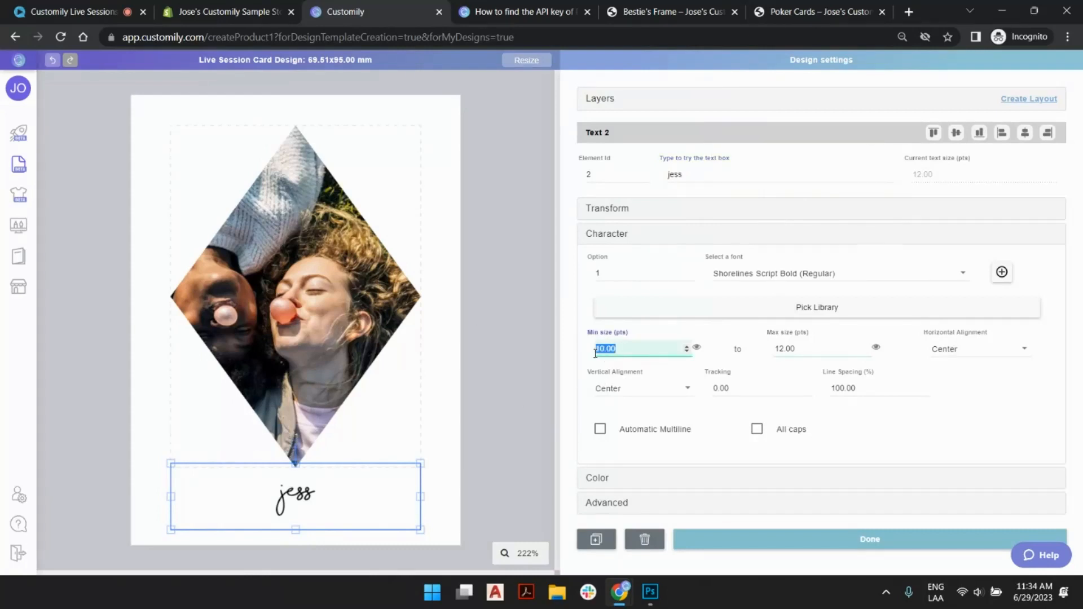
click(647, 345)
click(697, 349)
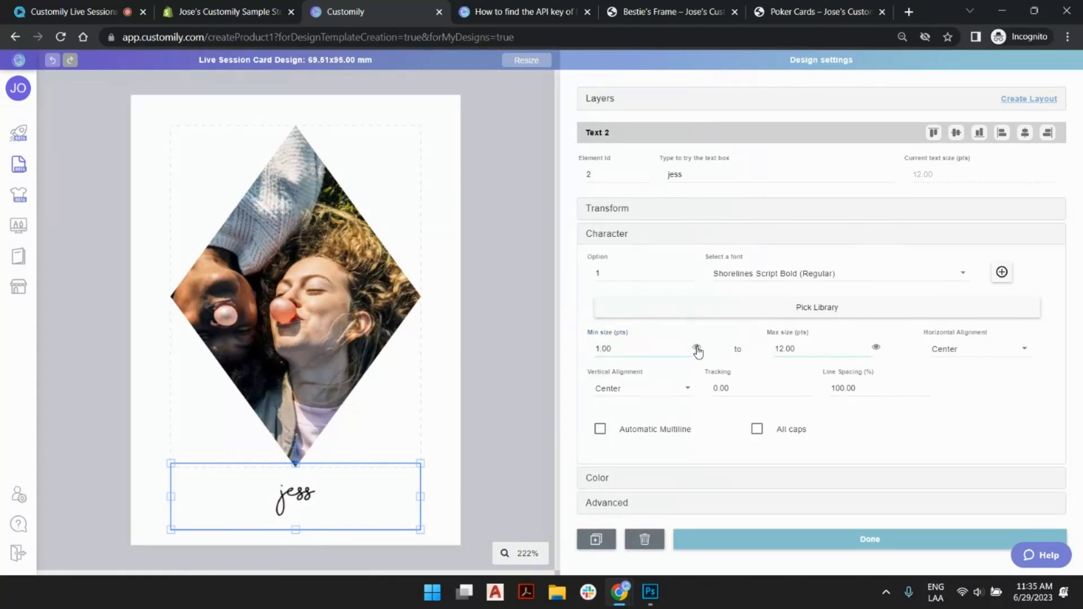
click(698, 351)
- Test the name text box with a long random string, and cut the sample text down to "fdfsegf"
double_click(720, 178)
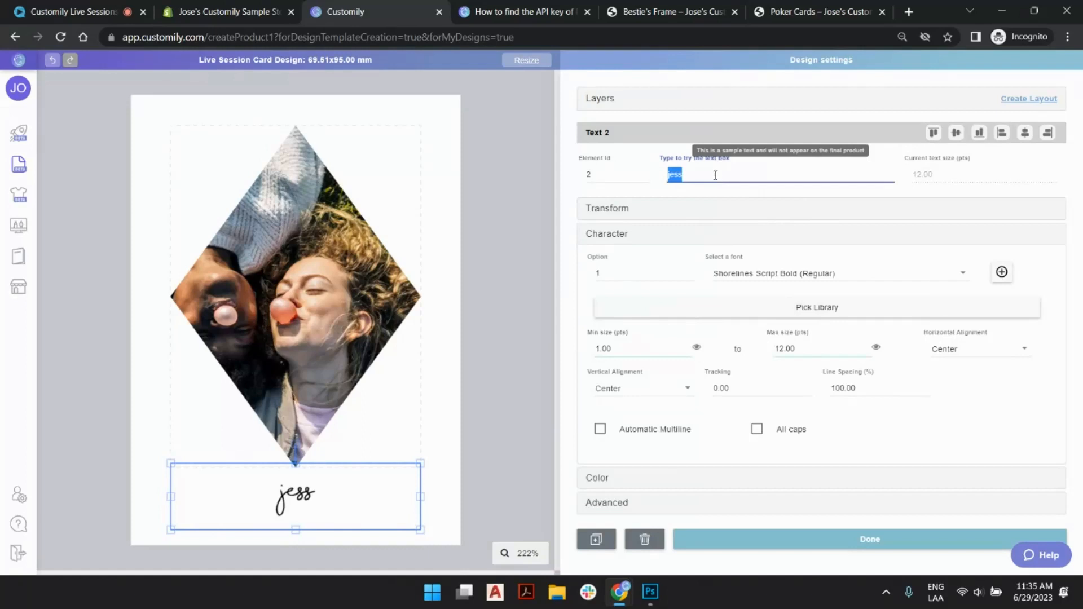
text(fdfsegfwgegwergegwewg)
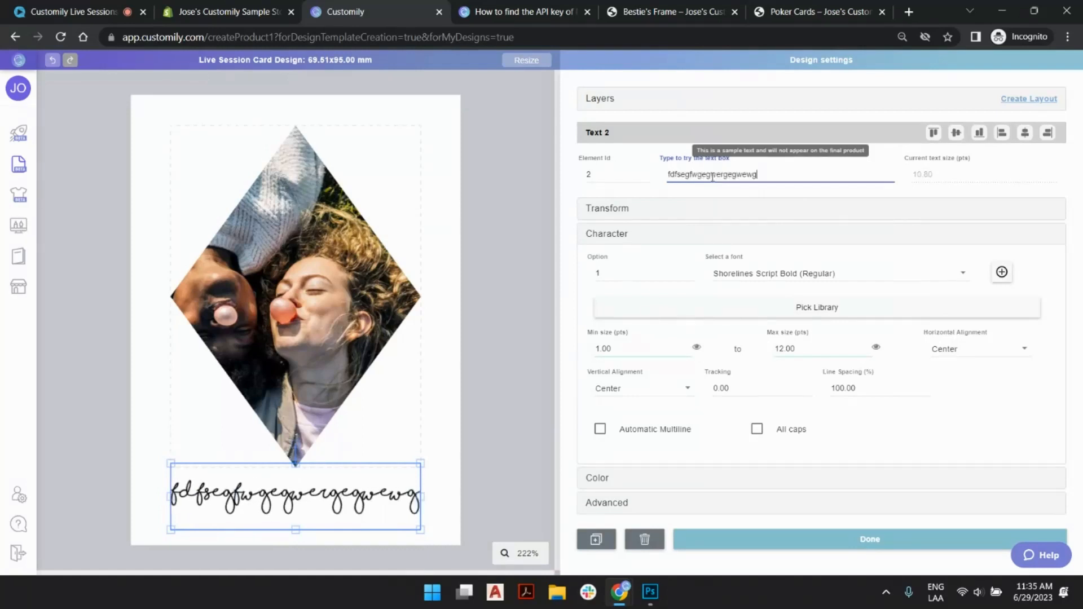
text(ggwgwgwgwgwgwgwgwgwgw)
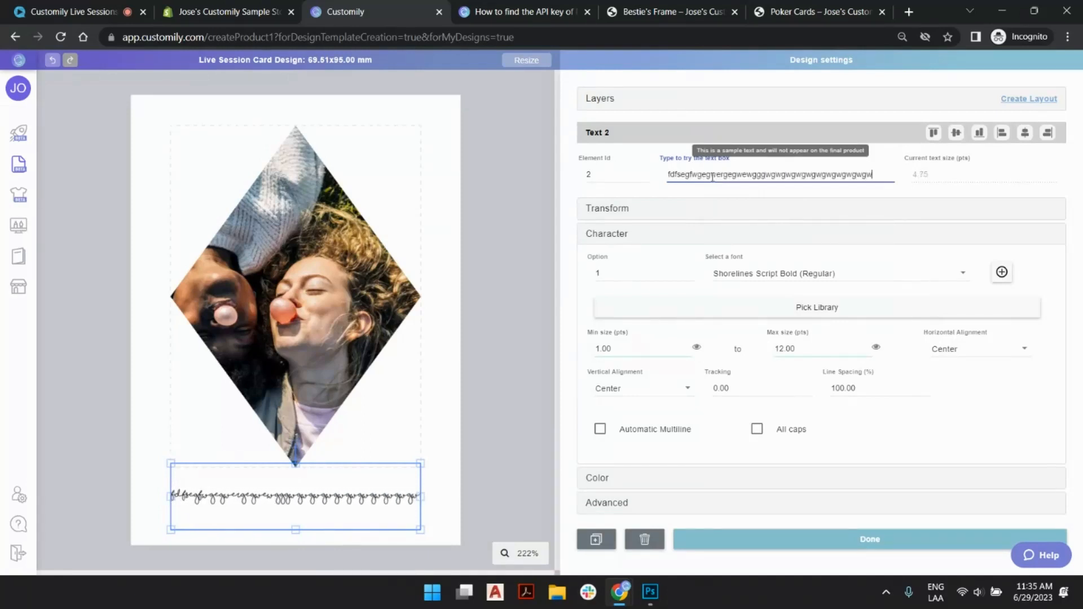
text(gwgwg)
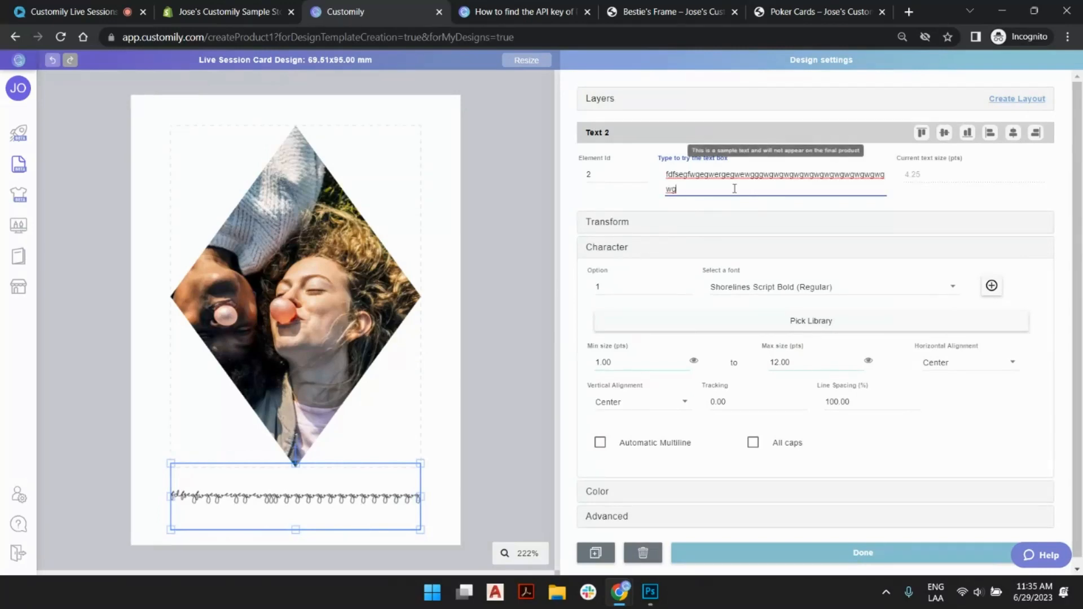
drag(712, 187, 694, 174)
key(BackSpace)
key(BackSpace)
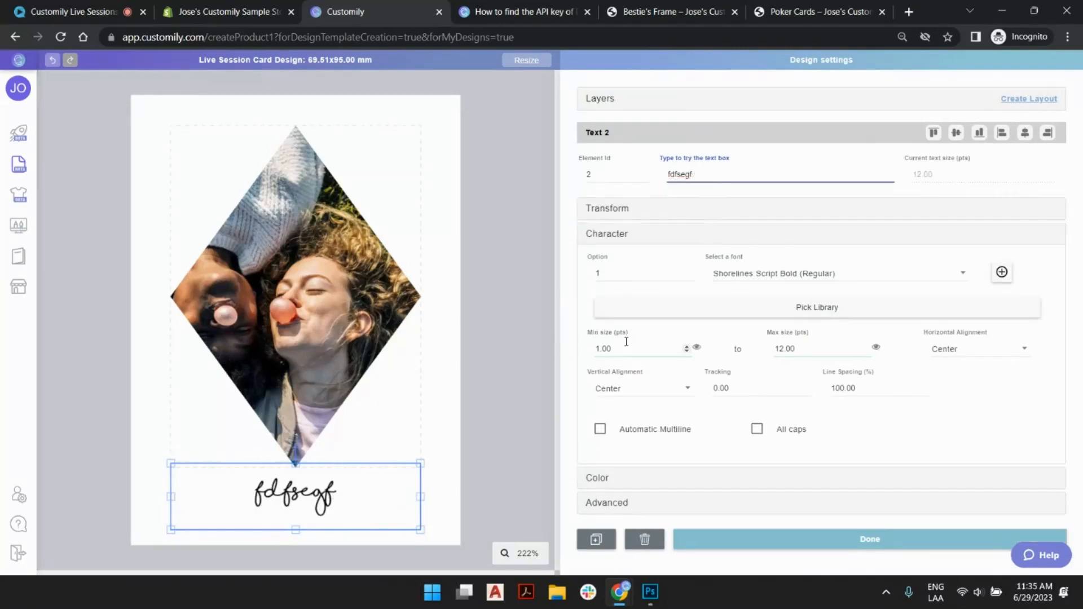
- Set the name text's minimum size to 10 pts and deselect the text box
drag(626, 348, 567, 357)
text(10)
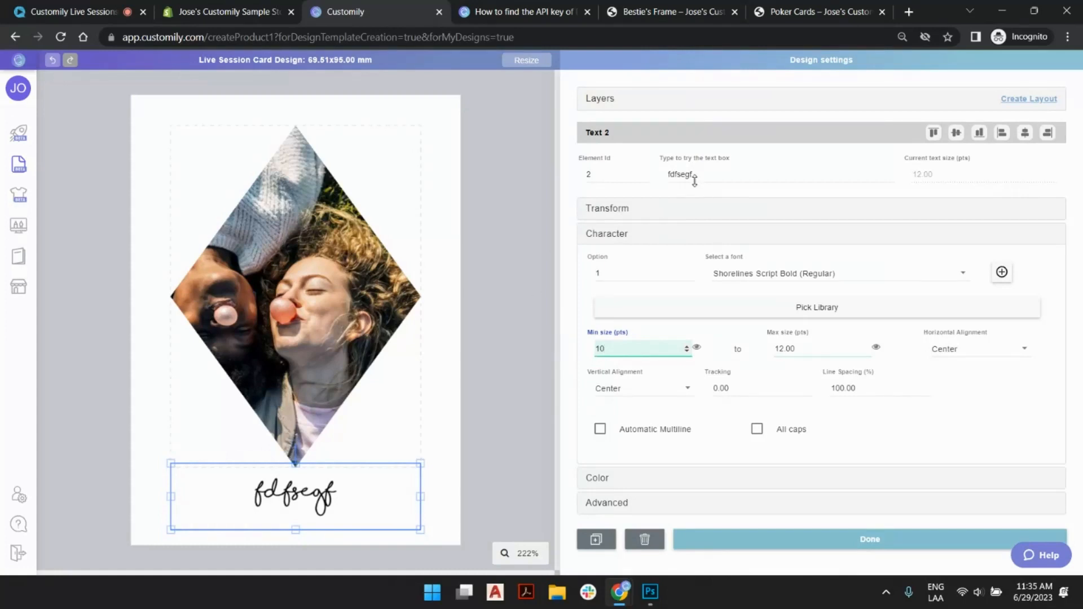
click(520, 286)
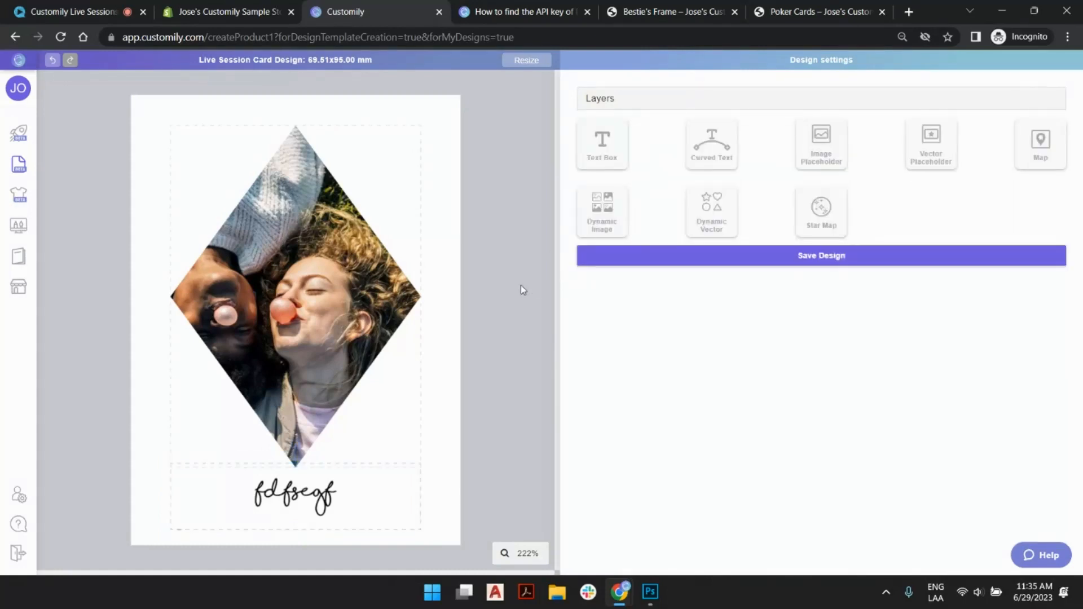
- Add a text box with the sample text "love always" and fit it in a short frame centered below the name text
click(602, 154)
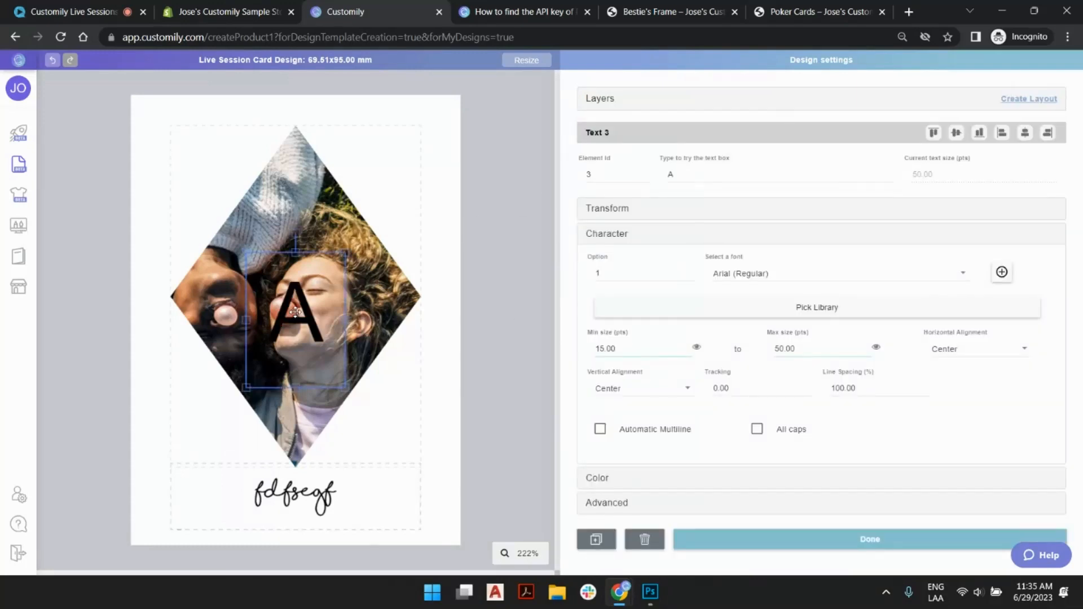
double_click(721, 172)
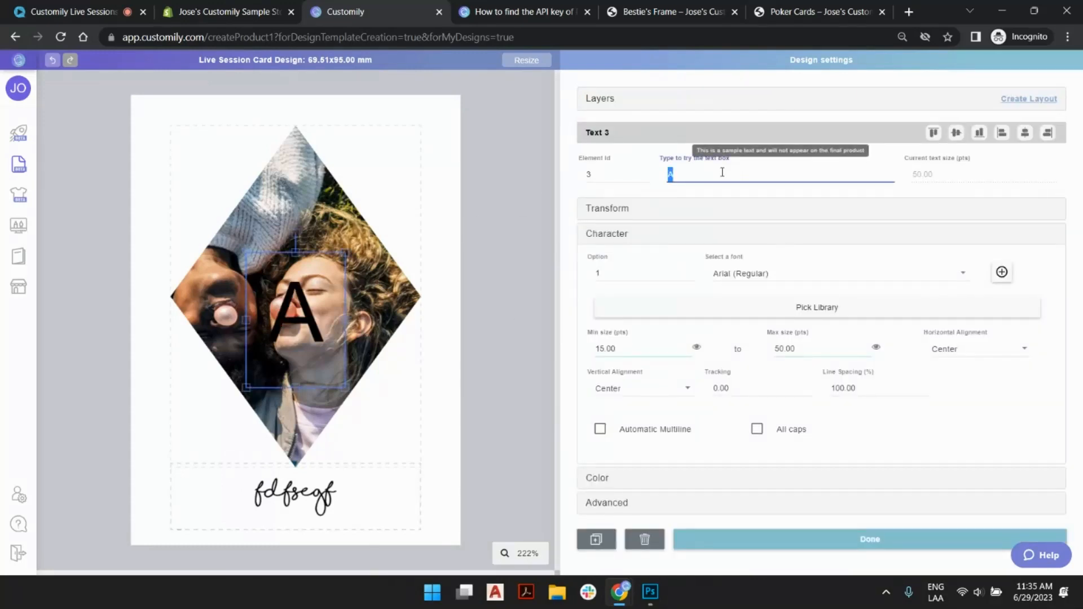
text(love always)
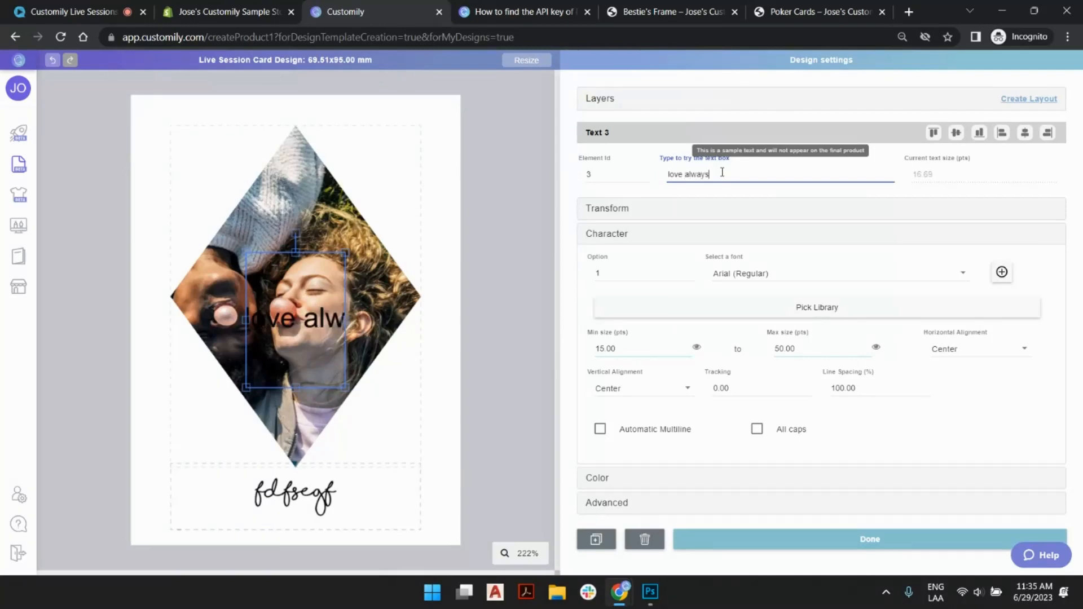
click(246, 319)
drag(296, 252, 291, 530)
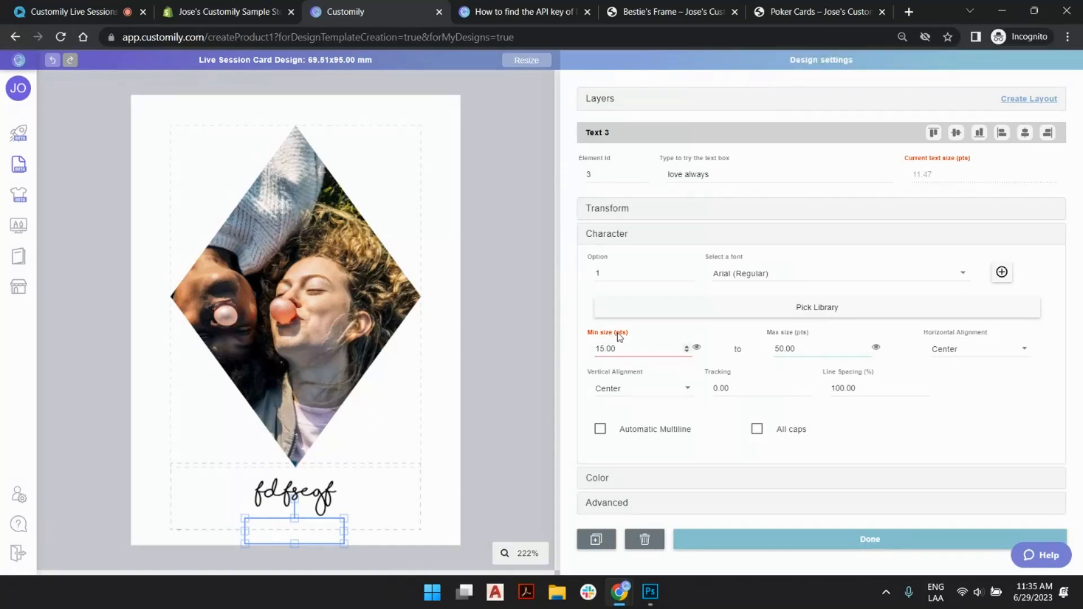
- Set the "love always" text's minimum size to 8 pts and maximum size to 9 pts
double_click(614, 348)
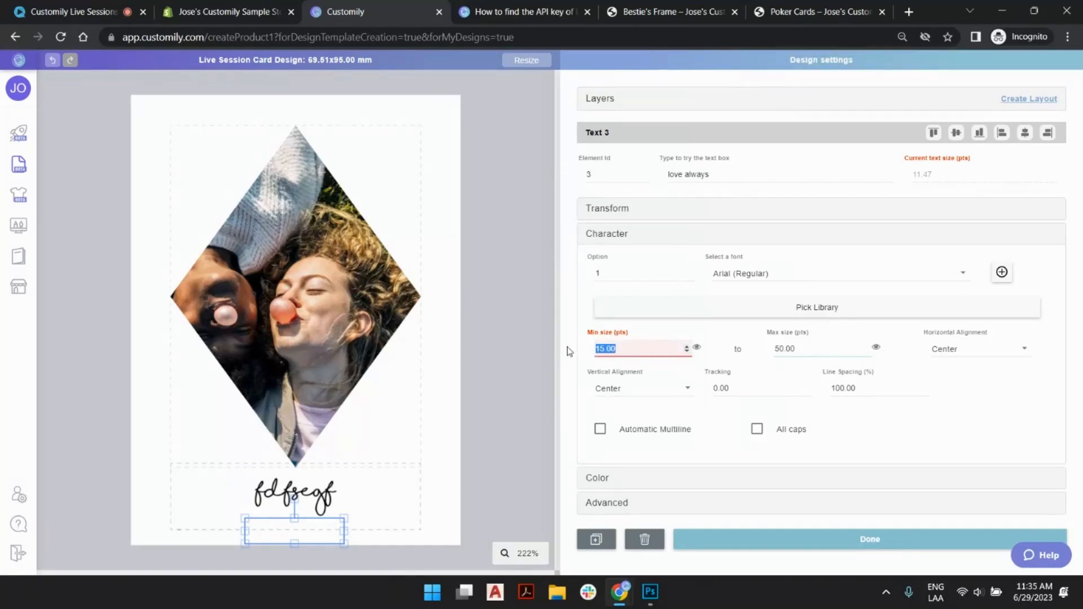
text(8)
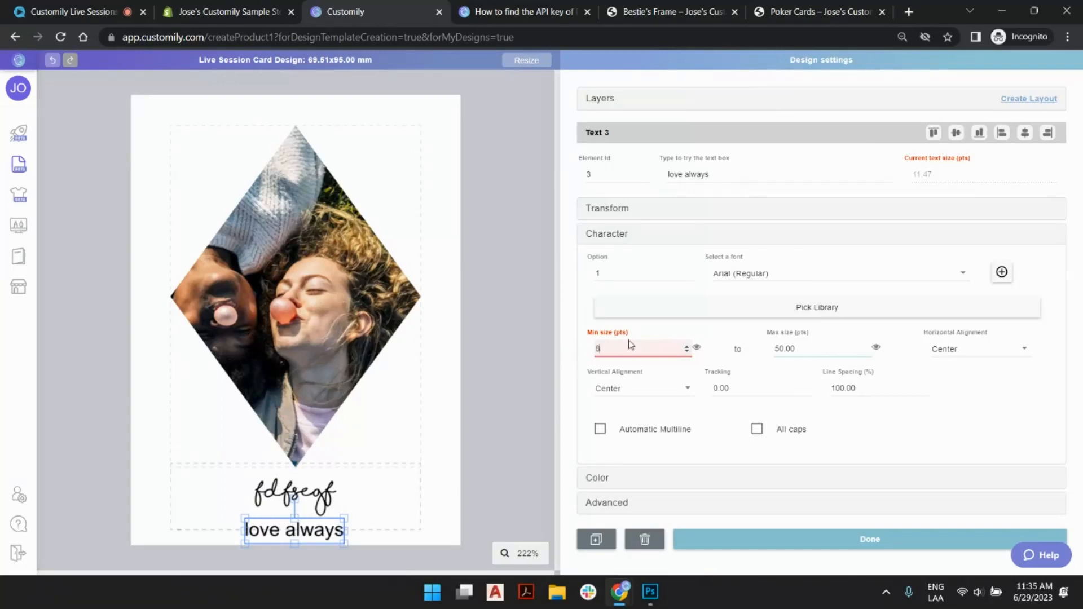
double_click(787, 349)
text(9)
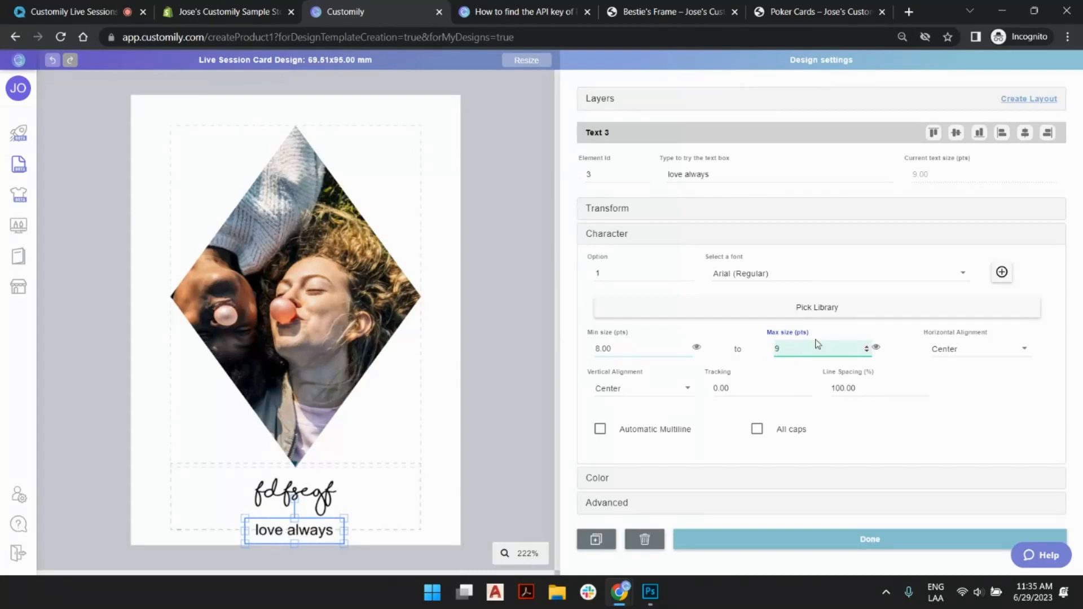
- Try Collge Combined Font (Regular) on the "love always" text
click(789, 275)
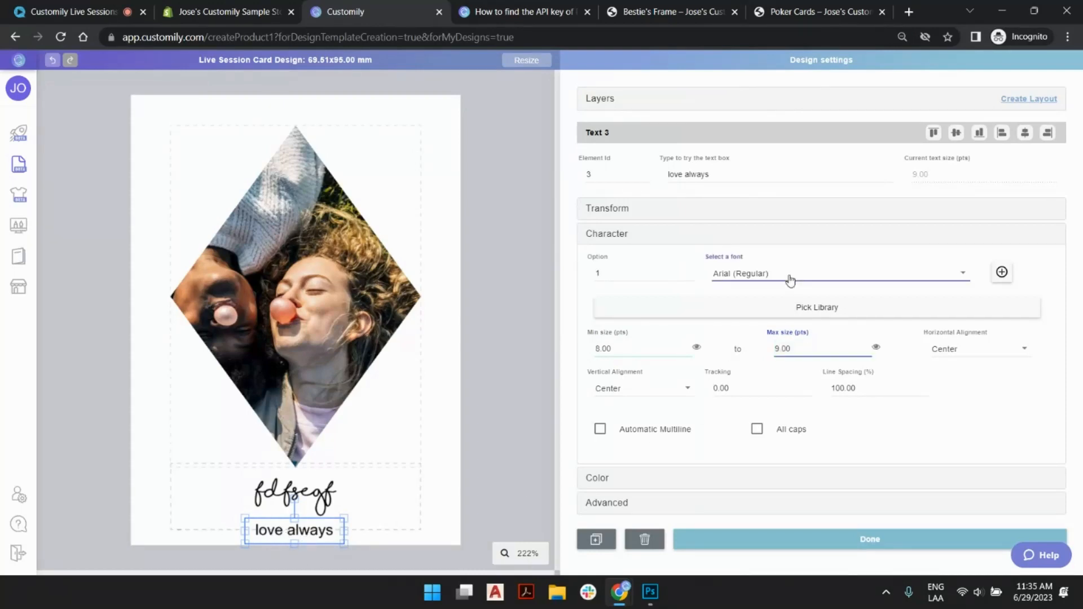
scroll(790, 282, down, 3)
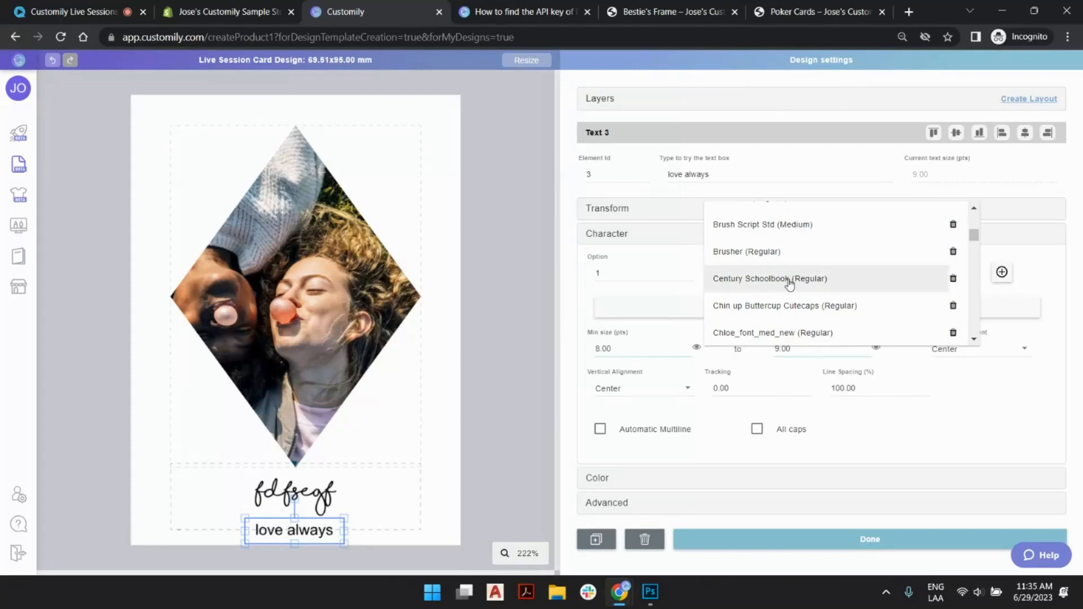
scroll(790, 282, down, 2)
click(768, 309)
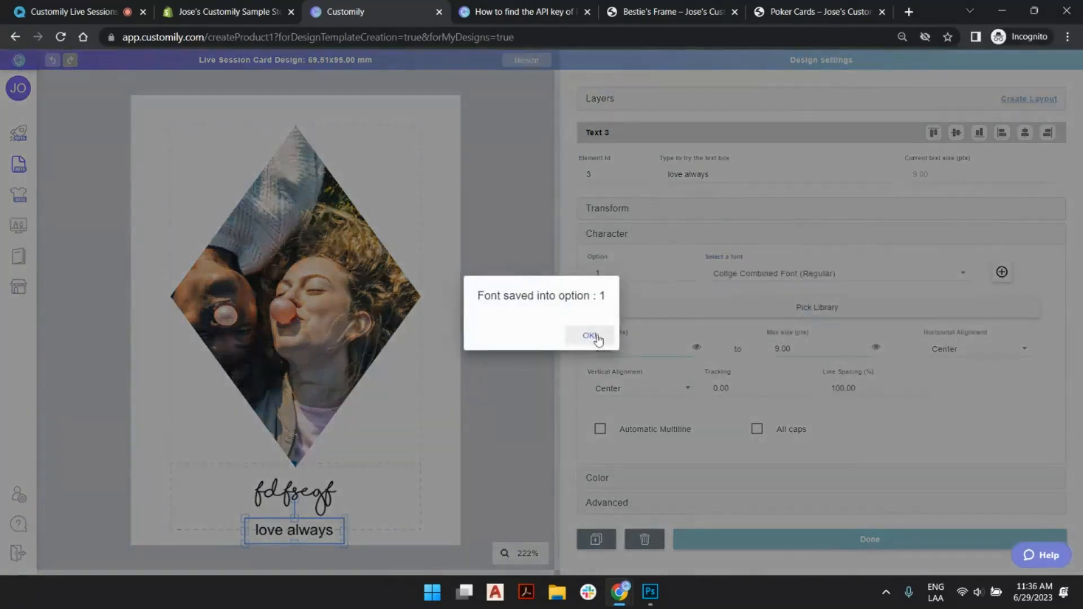
click(588, 335)
- Change the "love always" text's font to Cinzel (Bold) and leave all text boxes deselected
click(761, 273)
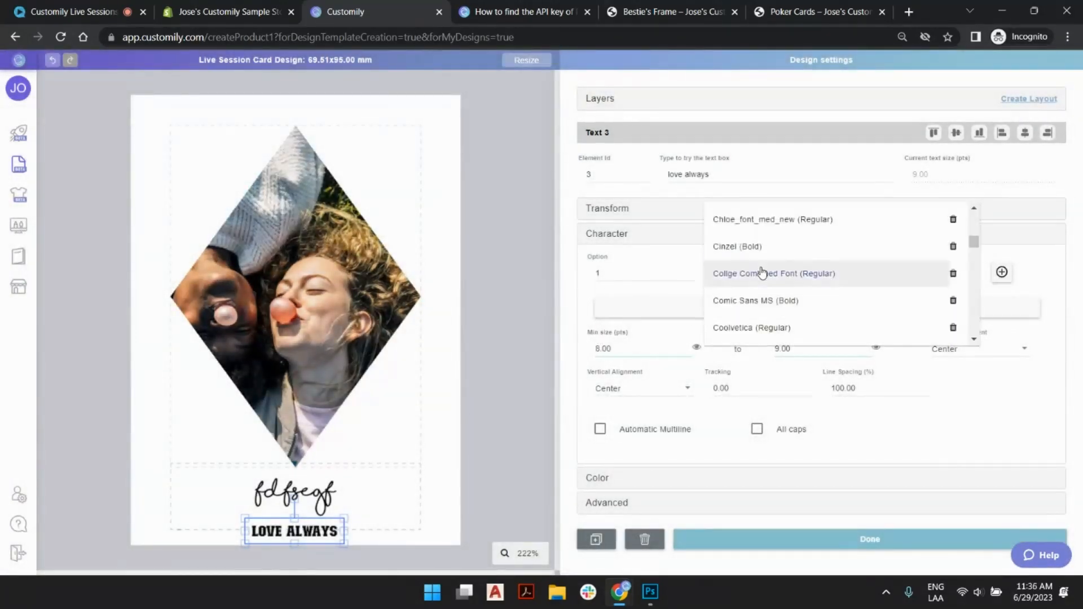
click(758, 243)
click(592, 335)
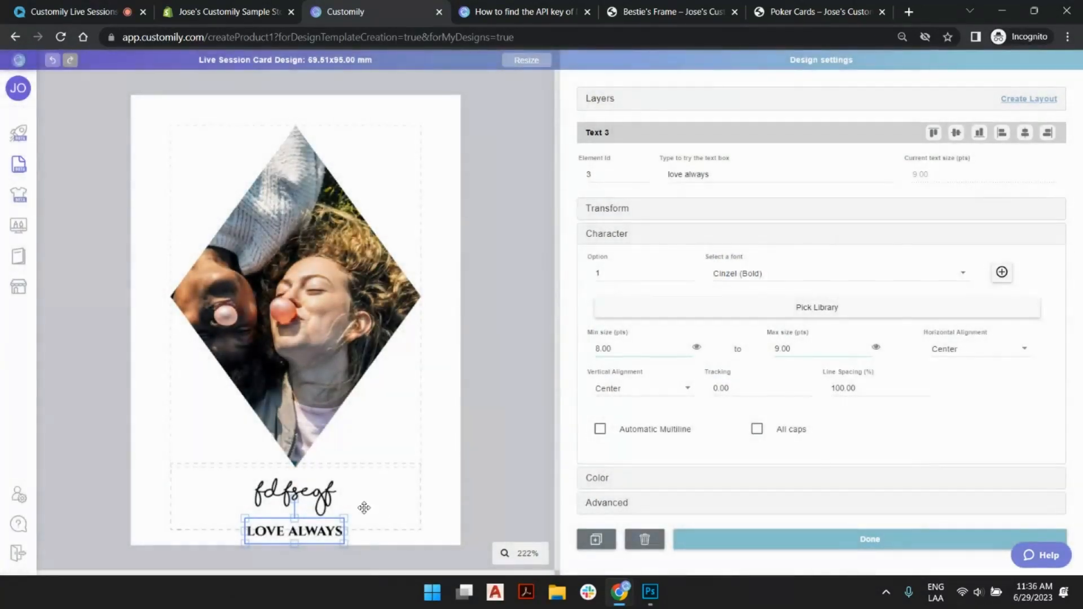
click(325, 506)
click(320, 536)
click(516, 361)
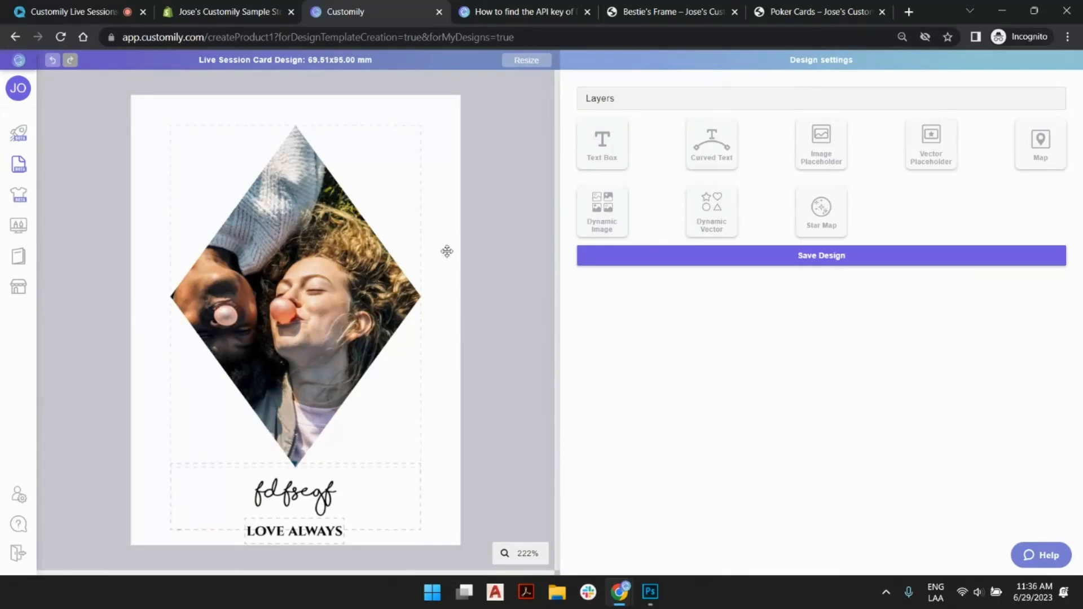
- Switch to the Poker Cards store page, select Heart Shape as the image shape and upload the photo of the two friends
click(799, 11)
click(632, 447)
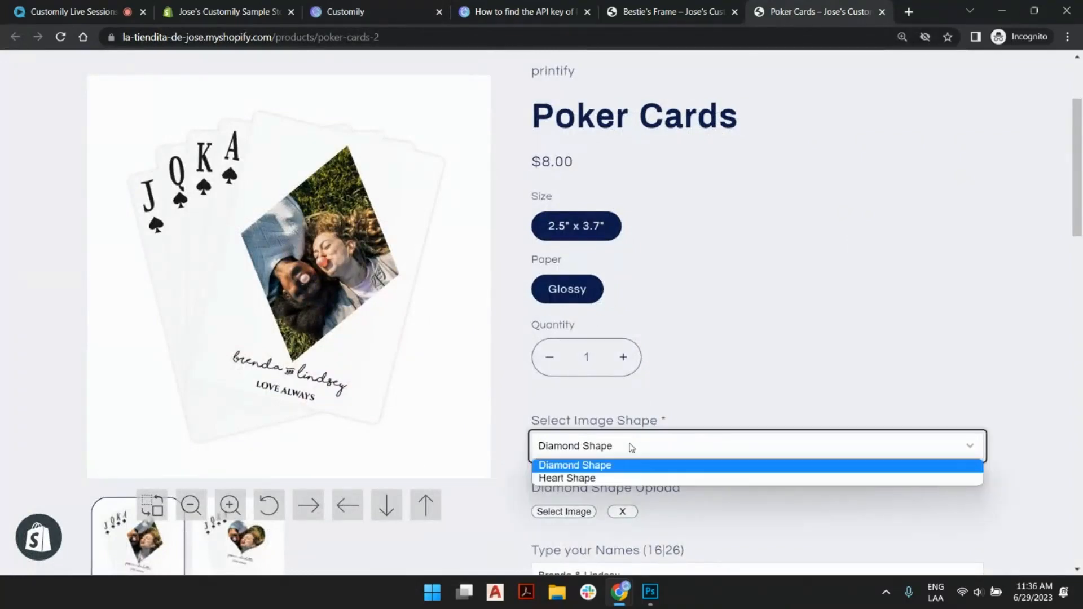
click(616, 477)
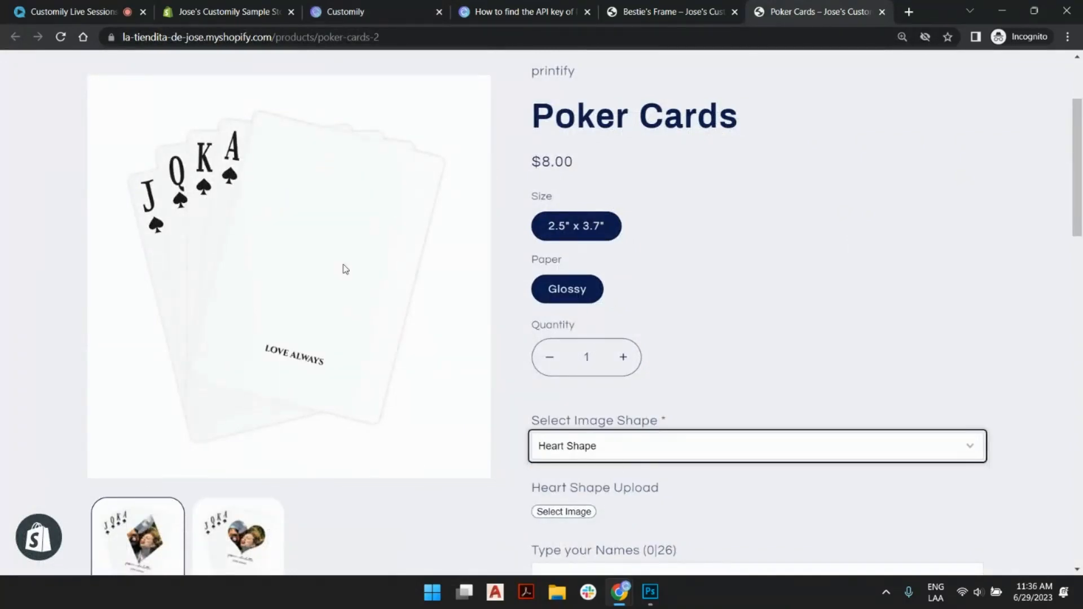
click(577, 510)
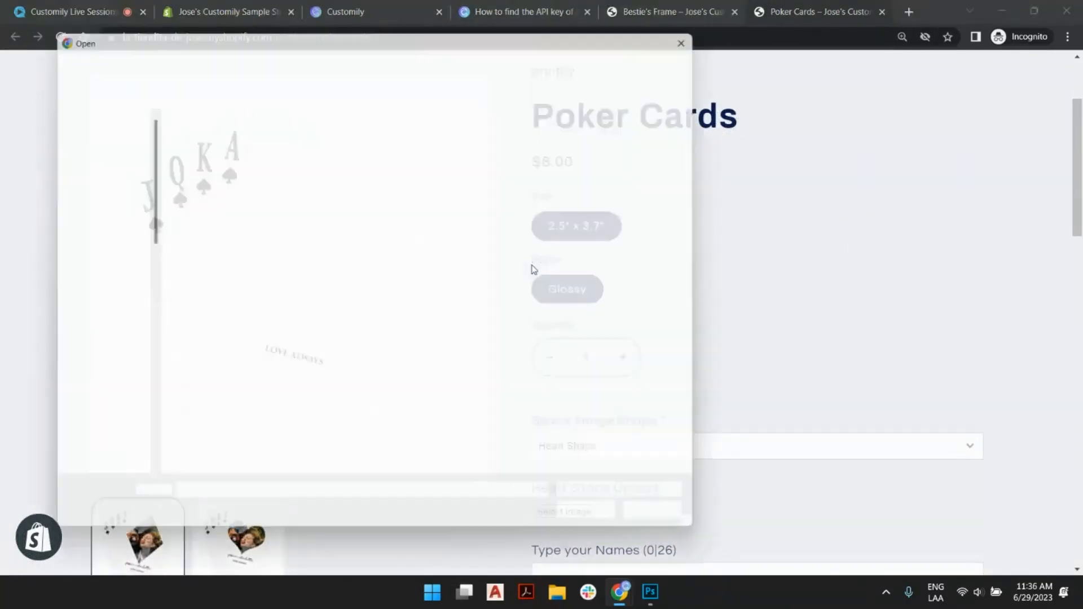
double_click(507, 259)
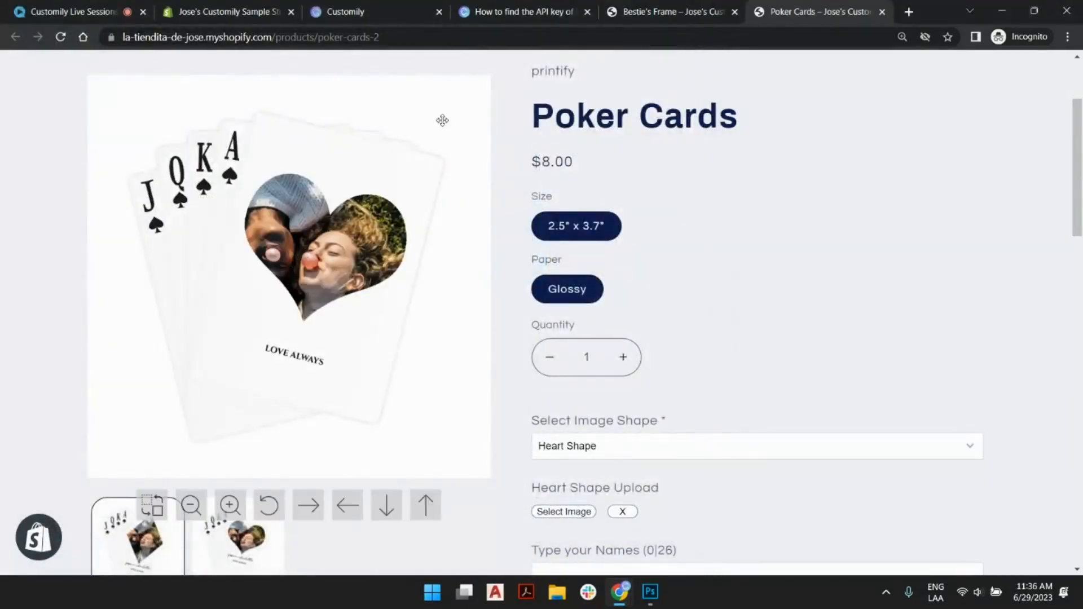
- Glance at the Bestie's Frame product page and switch back to the Customily card design
click(638, 8)
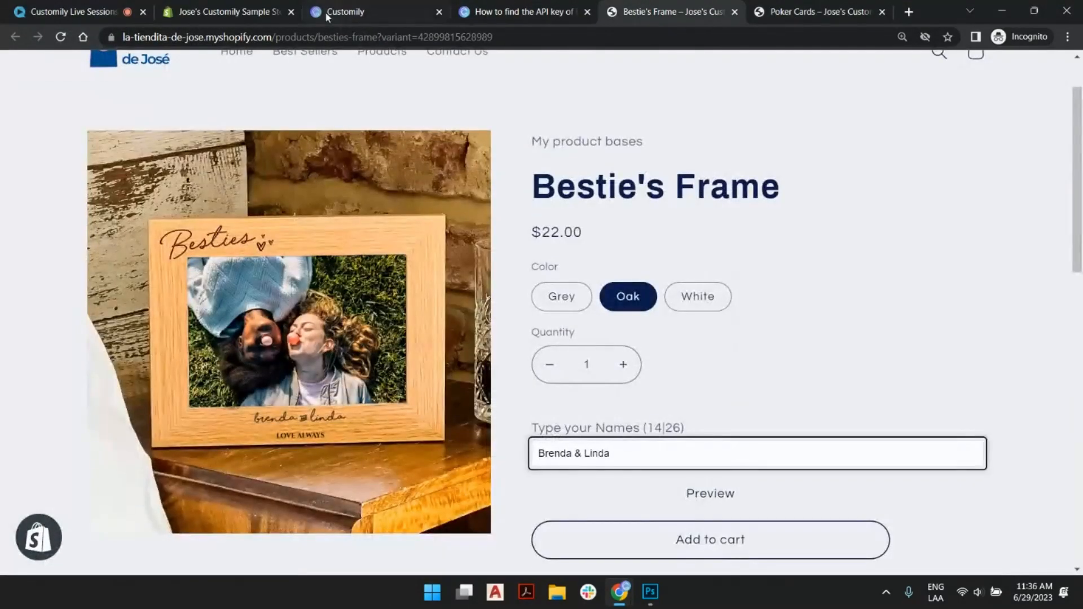
click(361, 7)
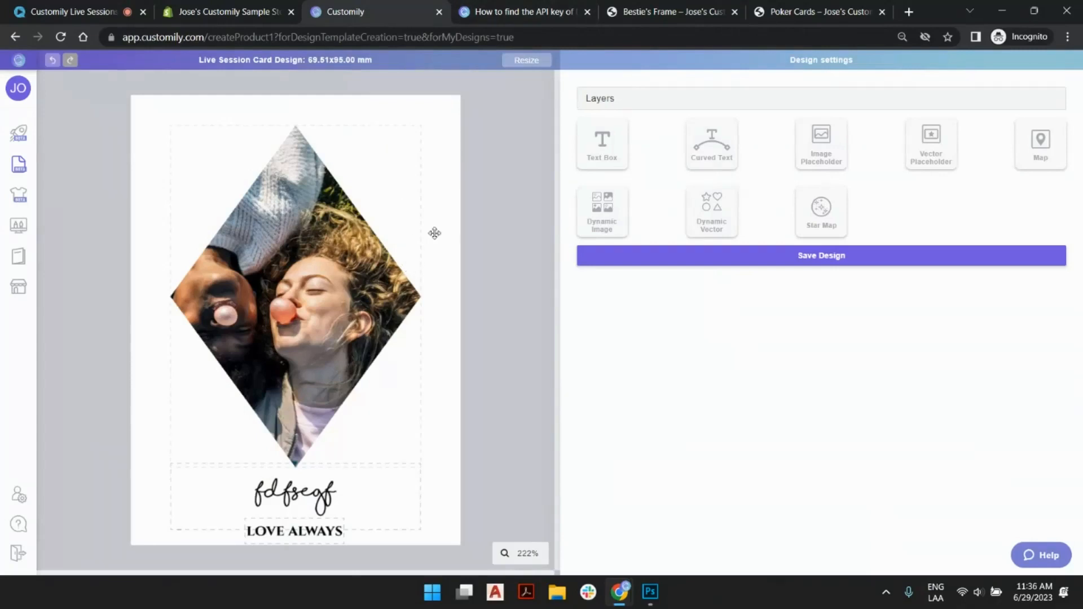
- Rename the diamond-masked photo's layer from its default name to "Diamond"
click(380, 194)
click(606, 100)
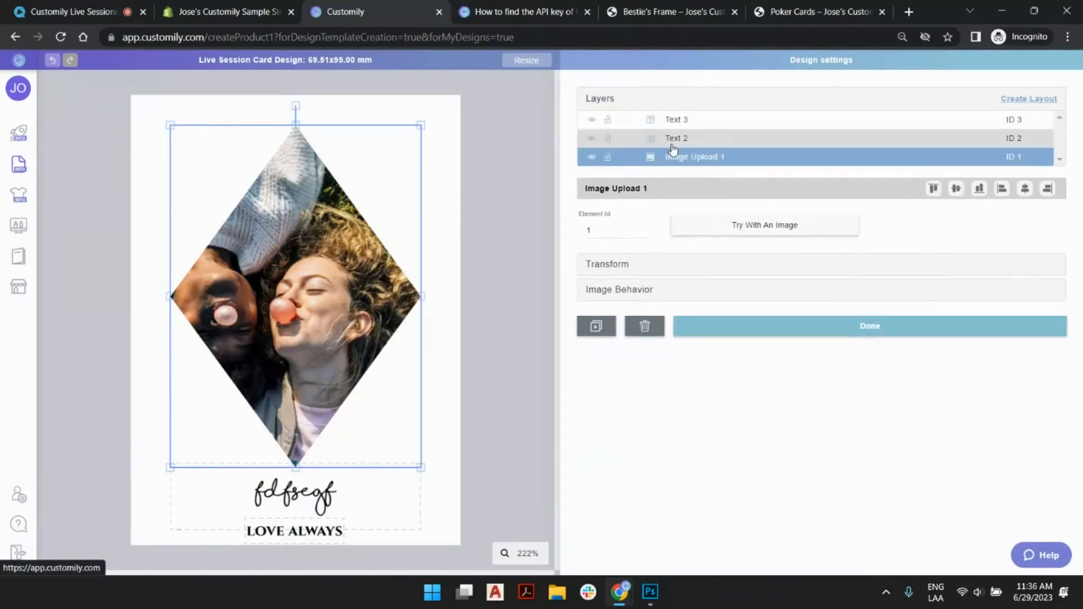
double_click(719, 160)
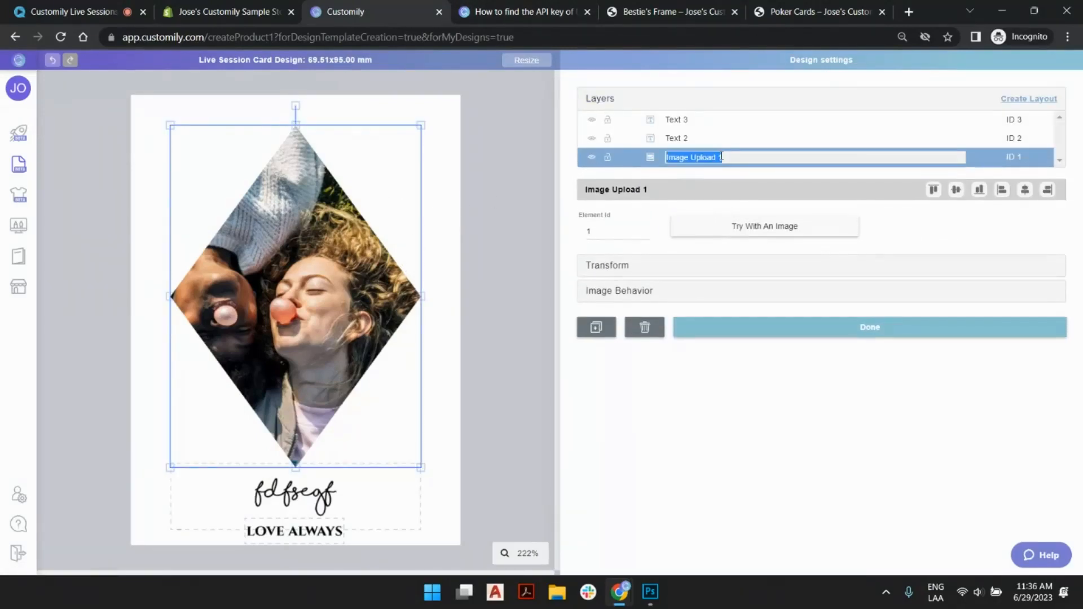
text(Diamond)
key(Return)
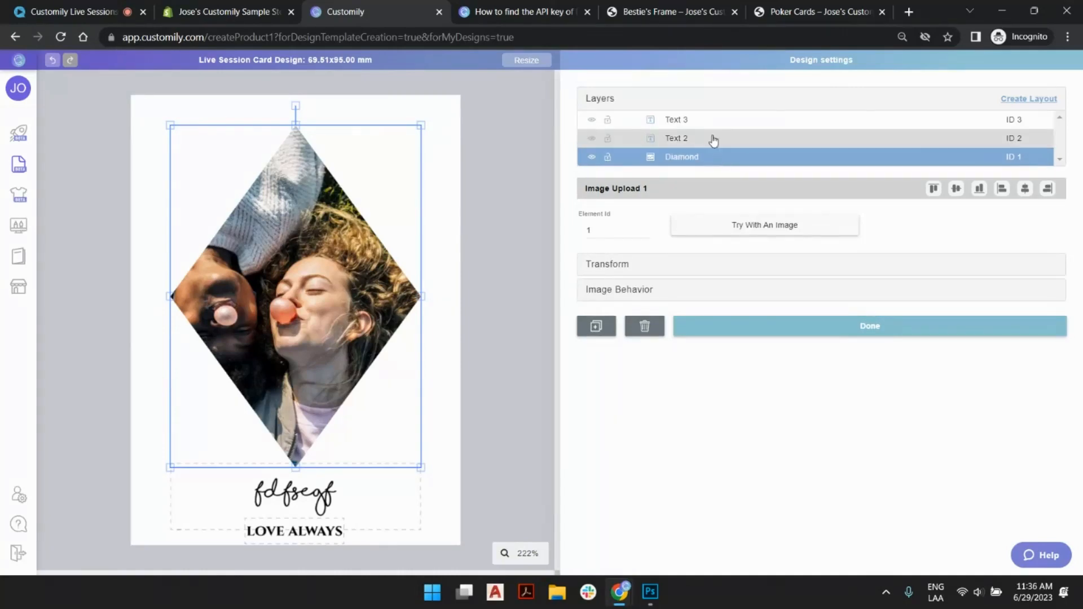
- Check the name field's label on the Poker Cards store page and rename the name text layer in Customily to "Type your Names"
click(713, 140)
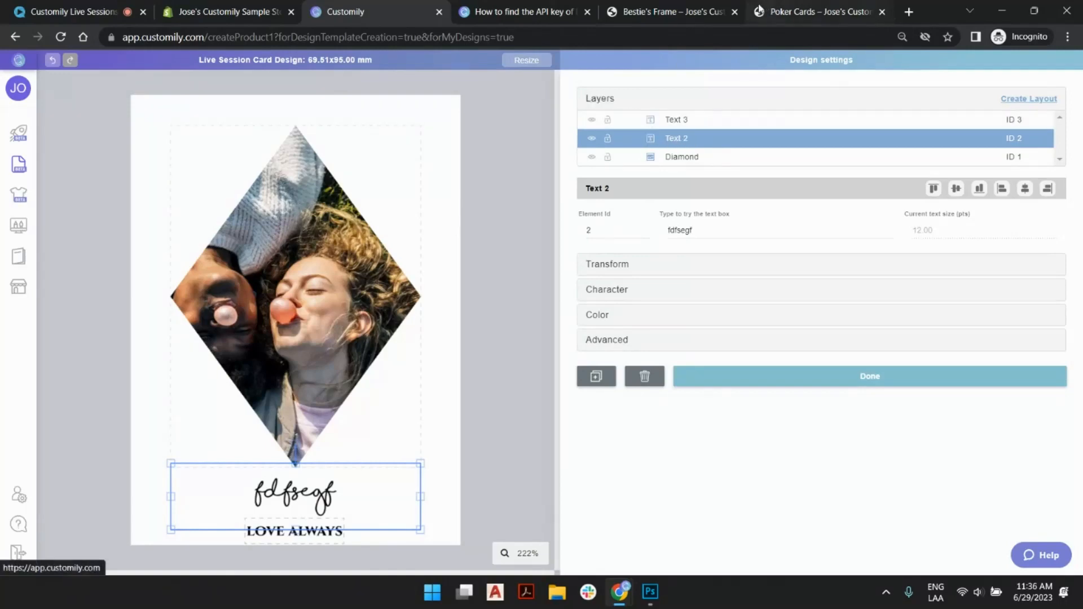
click(766, 20)
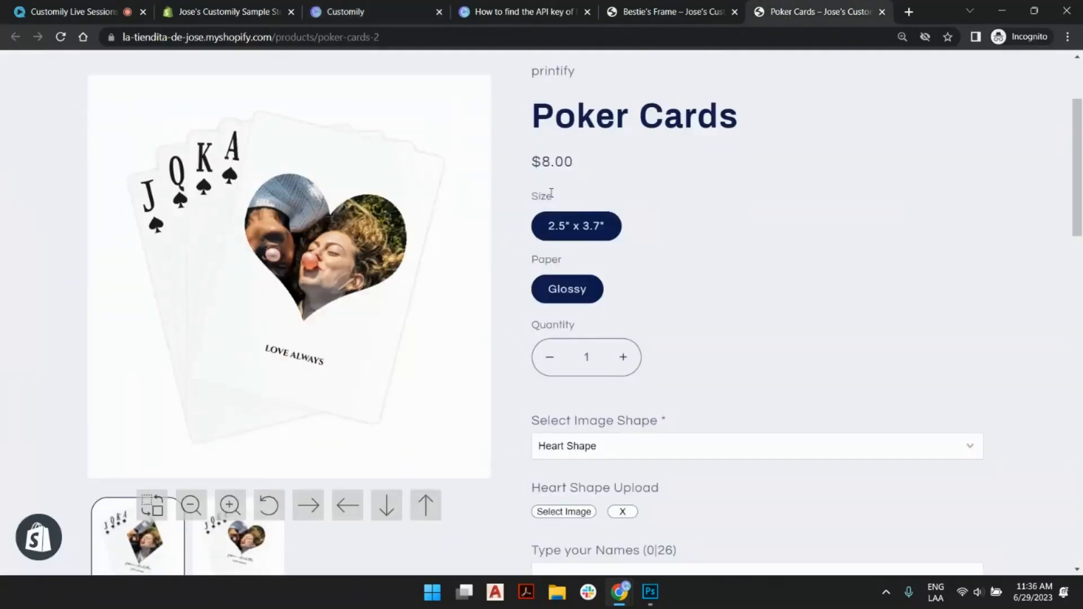
scroll(545, 339, down, 3)
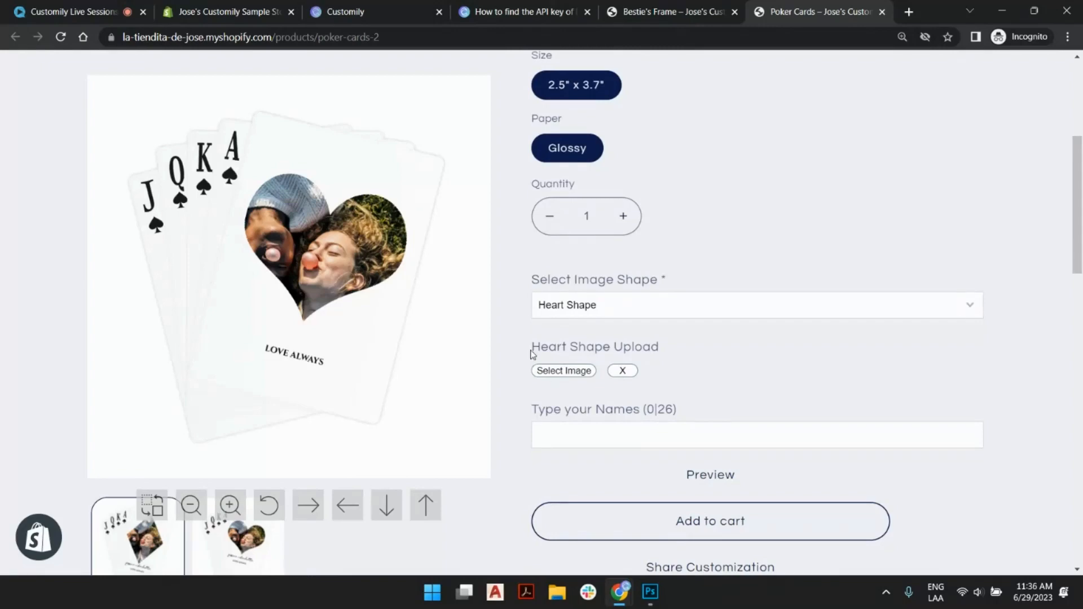
scroll(533, 336, down, 1)
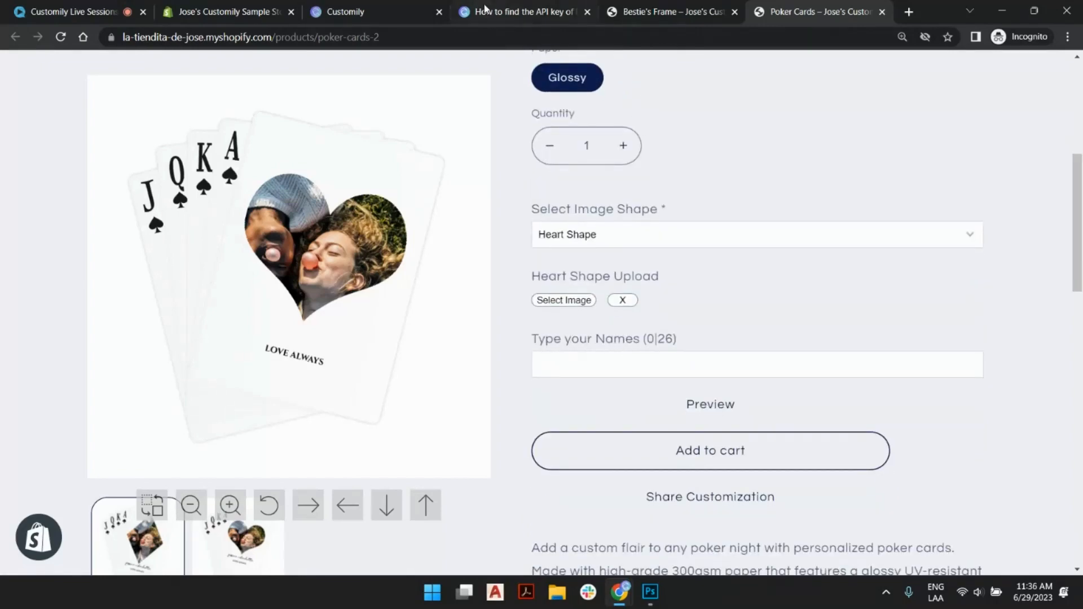
click(402, 10)
double_click(682, 139)
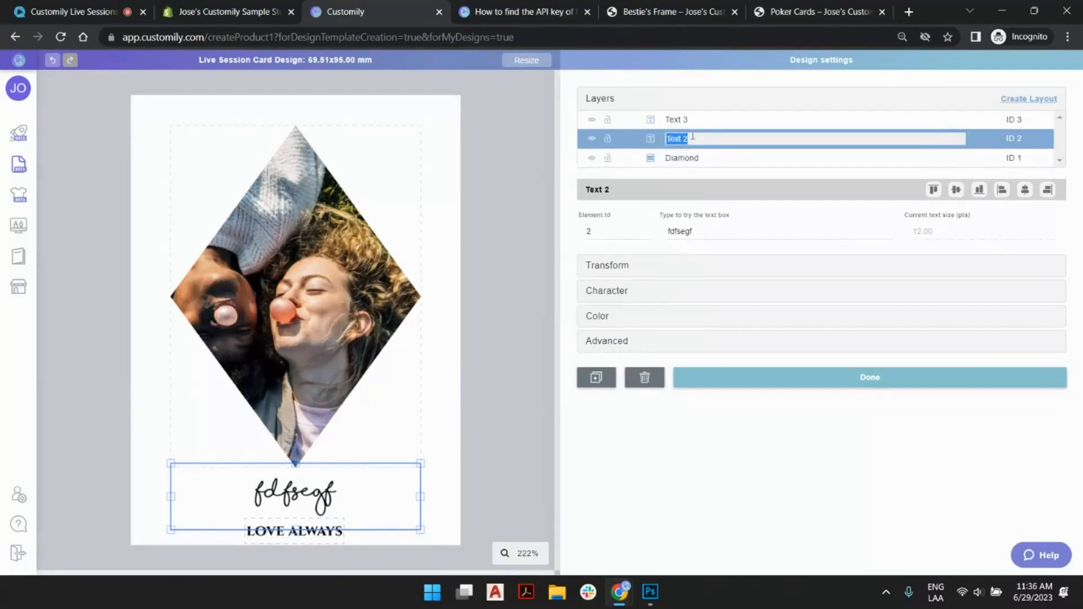
text(T)
key(Return)
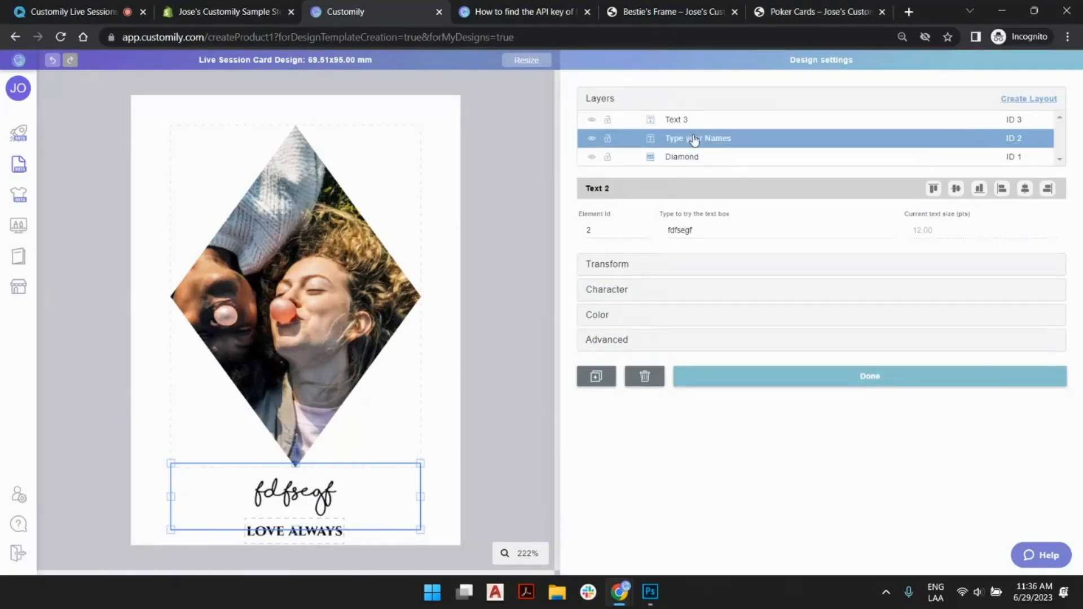
- Rename the "love always" text's layer to "Love always", turn on all caps for it and show the layer list again
double_click(679, 121)
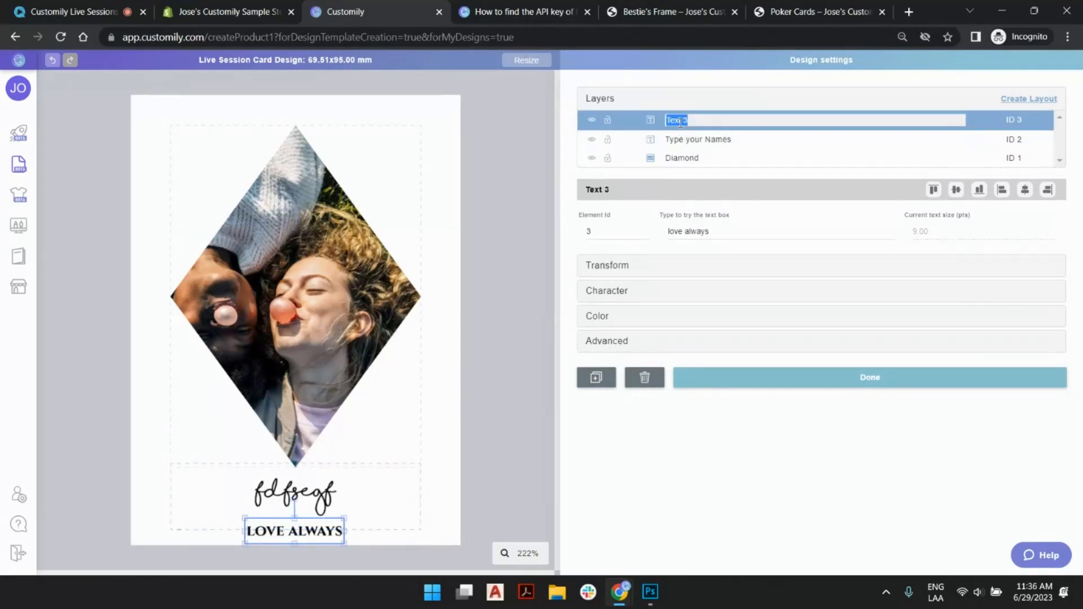
text(Love always)
key(Return)
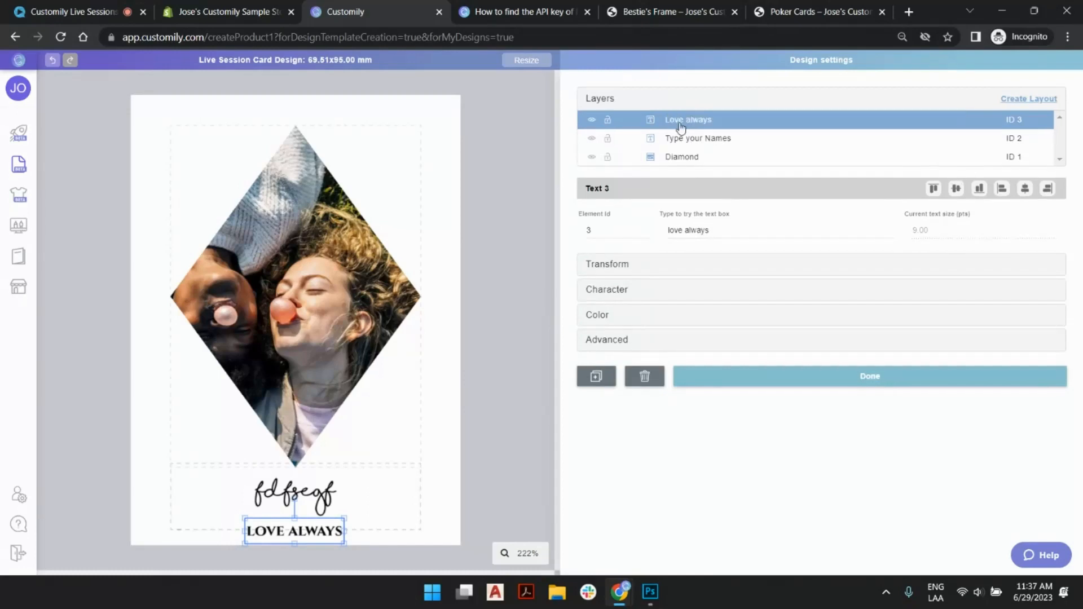
click(691, 292)
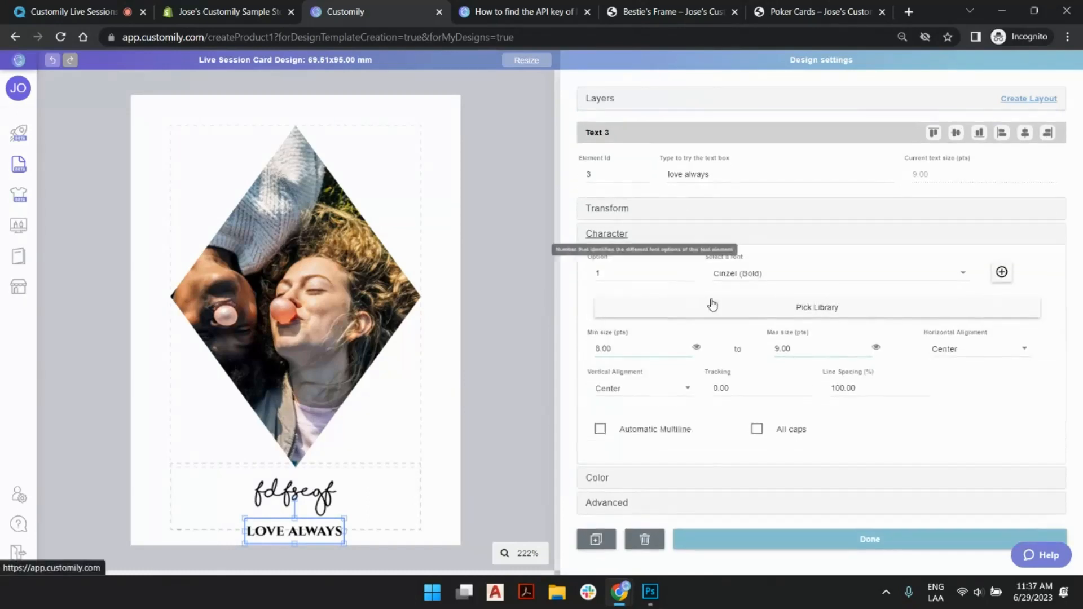
click(757, 429)
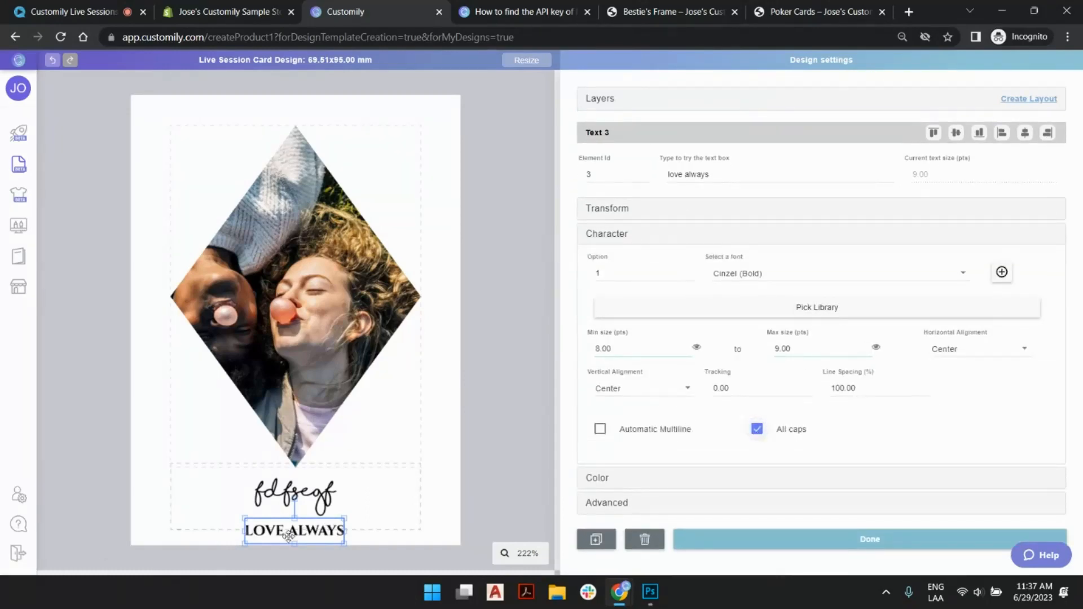
click(604, 97)
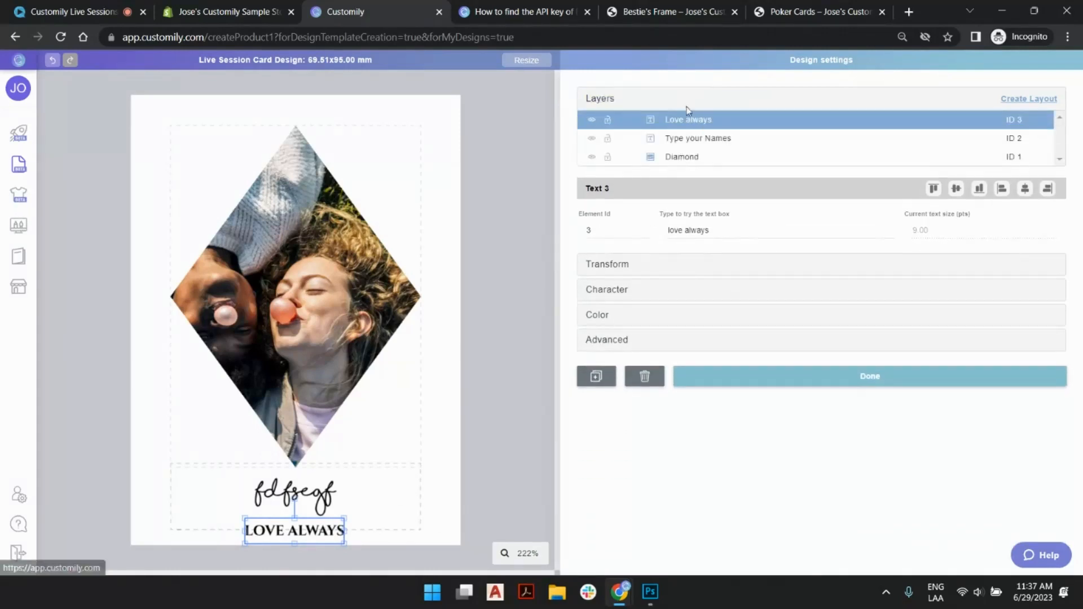
- Replace the sample text in the name text box with the copy shortcuts "ctrl + c cmd + c"
click(688, 158)
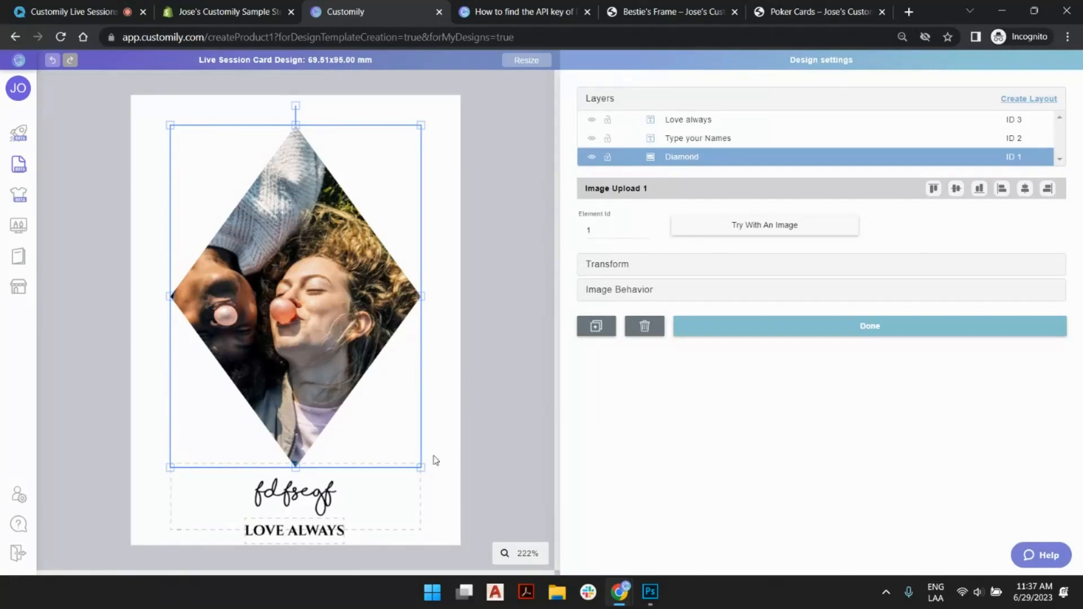
click(368, 483)
double_click(694, 228)
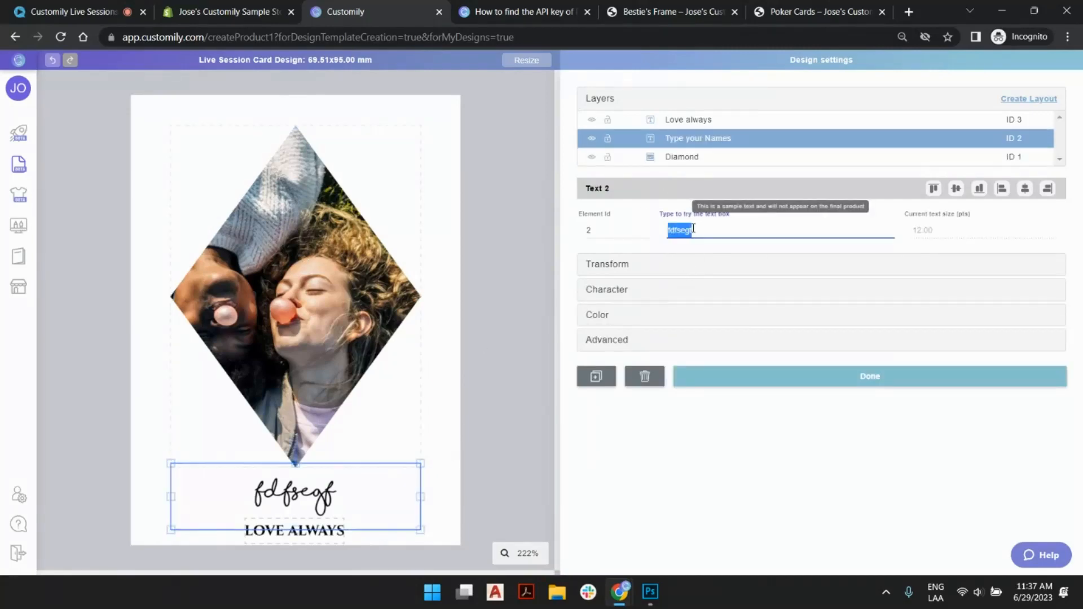
text(ctrl c)
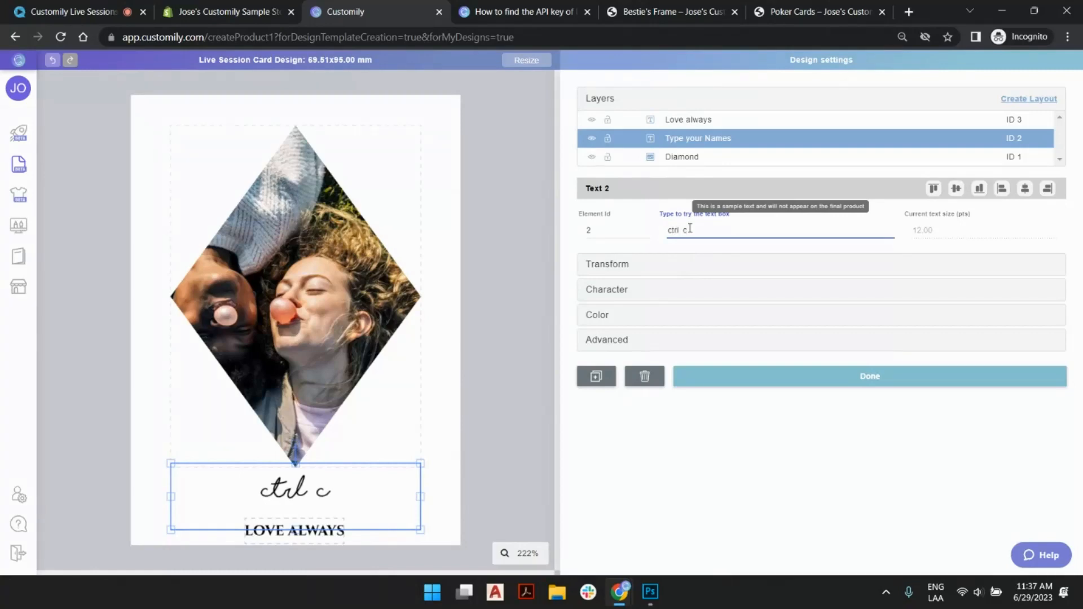
key(BackSpace)
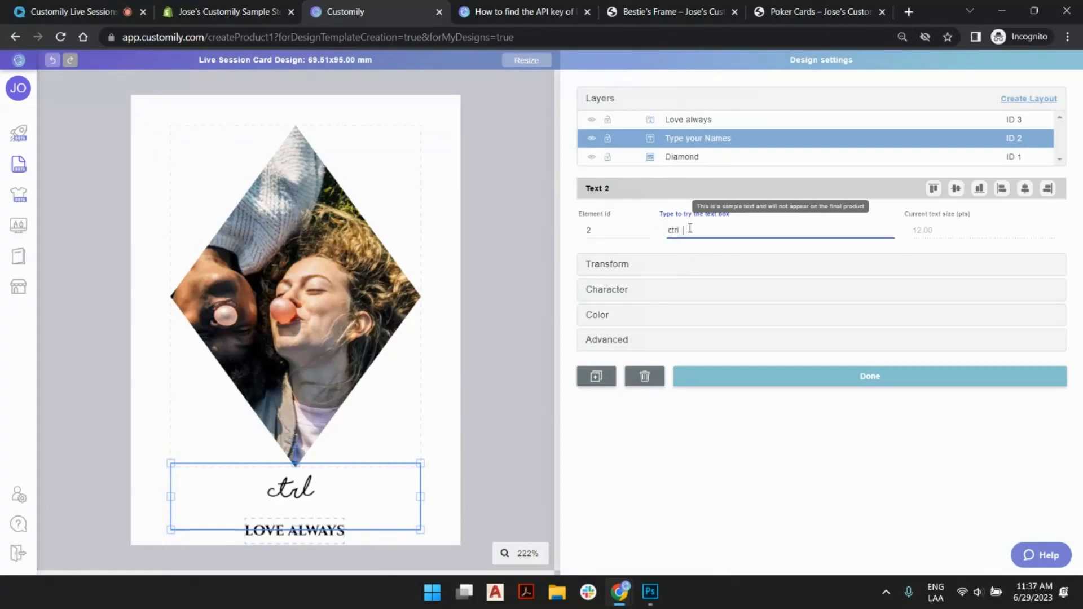
text(+c)
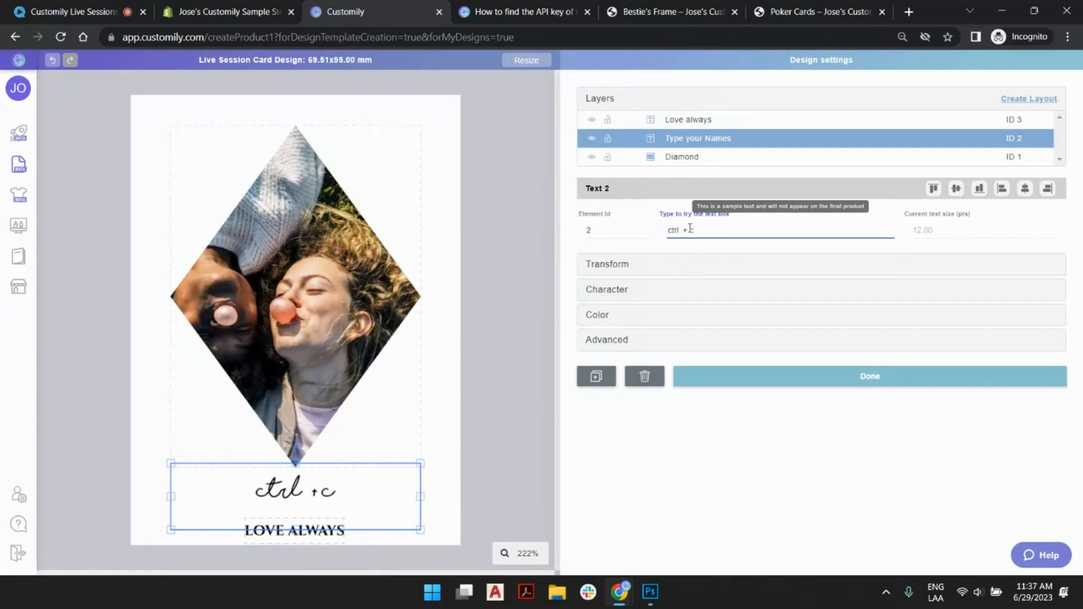
text( cmd + c)
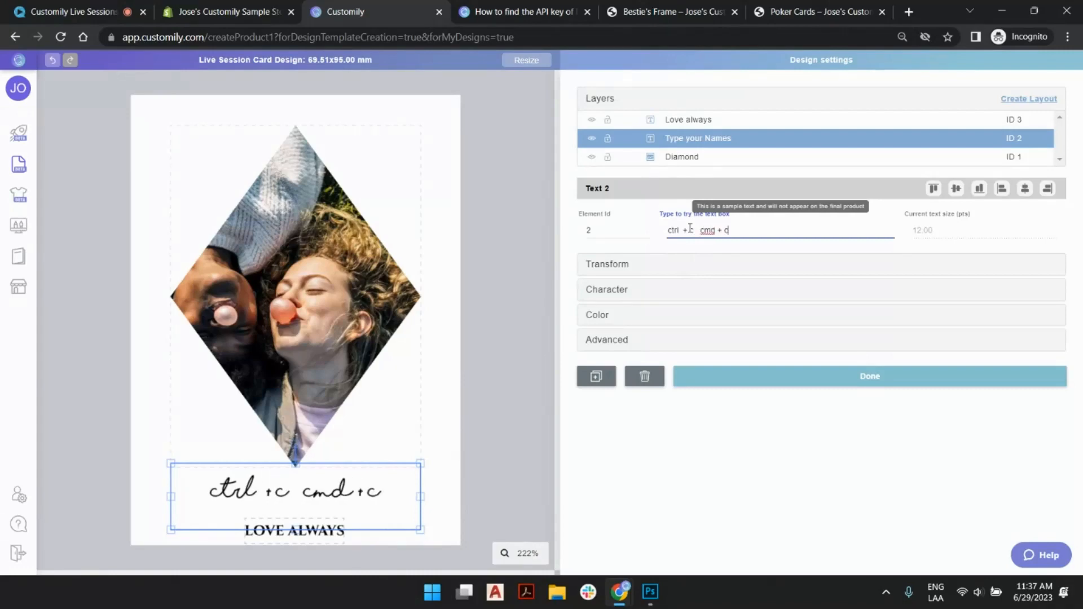
- Copy the diamond photo and change the name text box's sample text to "ctrl + v cmd + v"
click(284, 246)
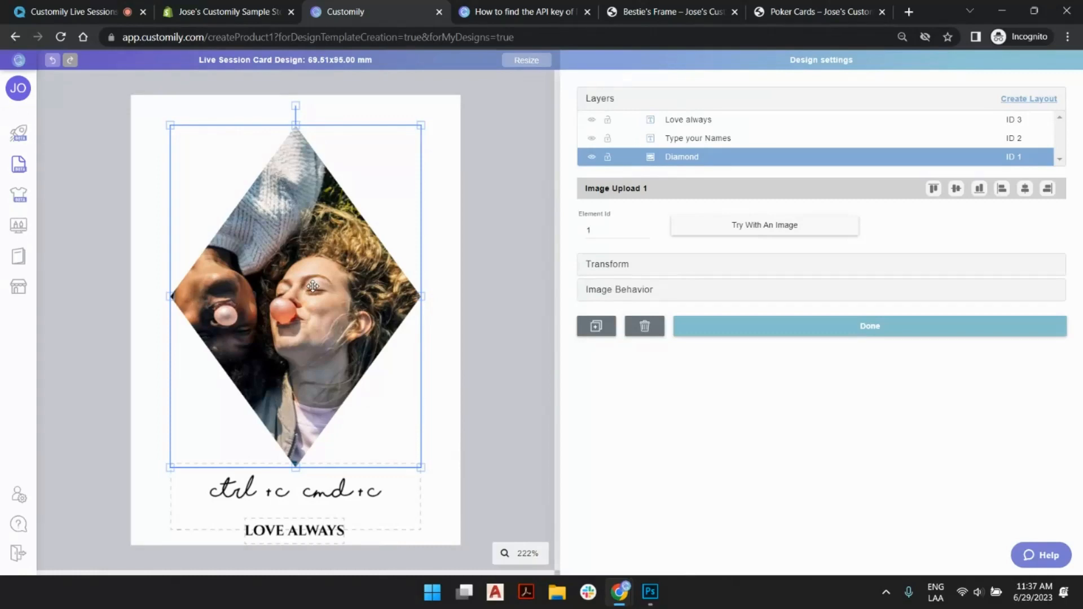
click(361, 497)
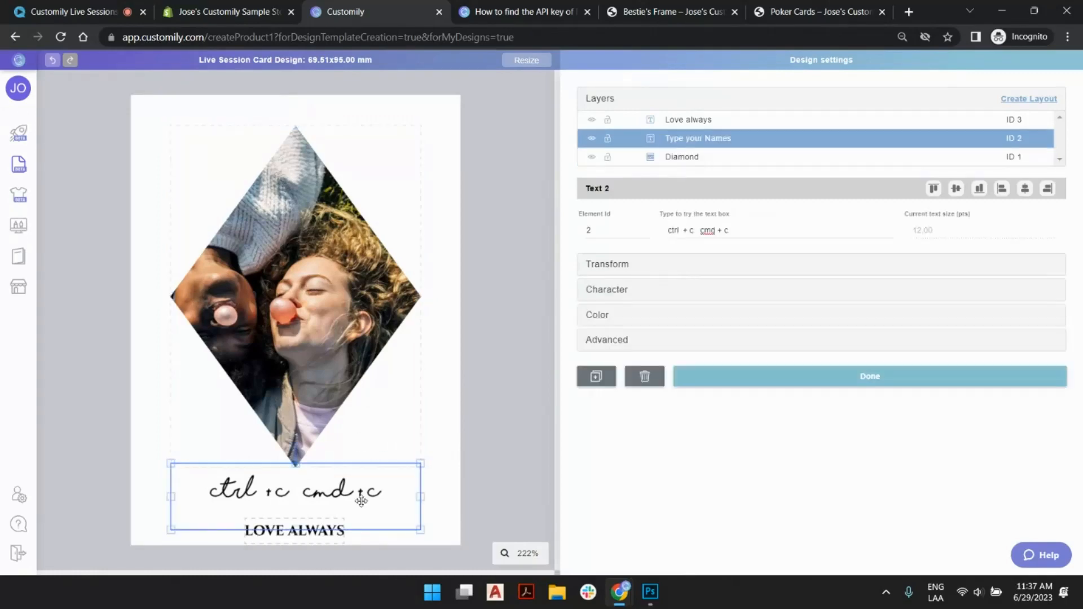
click(690, 232)
click(691, 231)
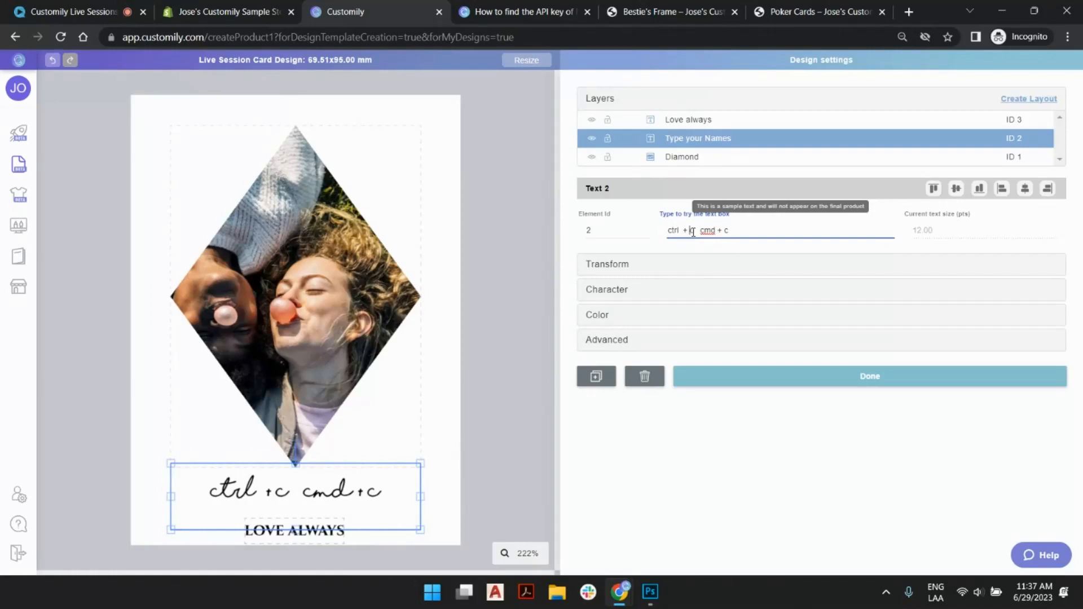
text(v)
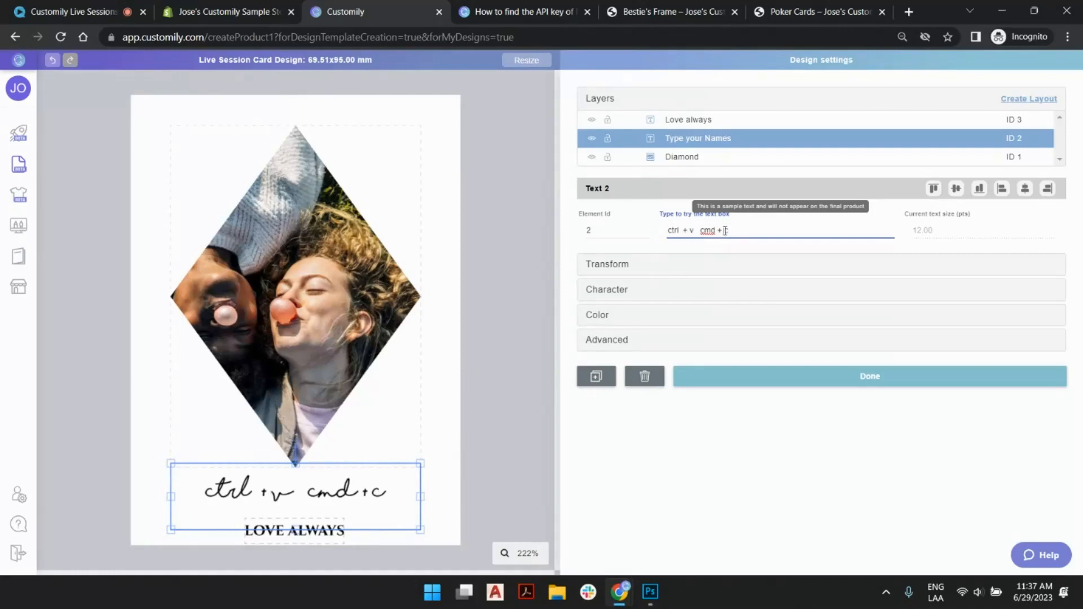
drag(726, 231, 739, 233)
text(v)
- Paste an offset copy of the diamond photo onto the card, move the copy and delete it
click(510, 228)
key(ctrl+v)
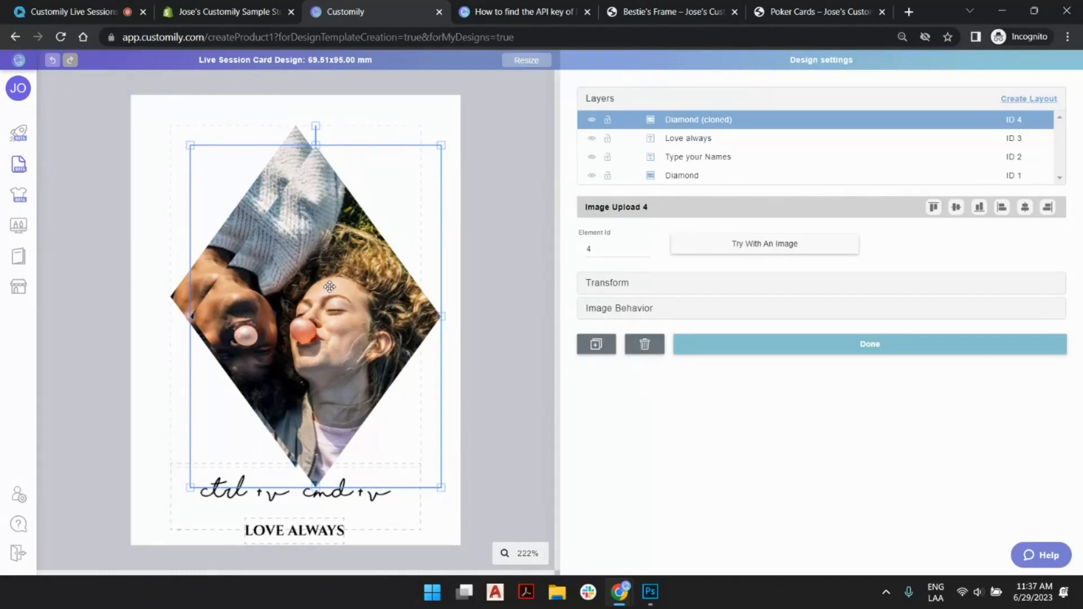
mouse_move(331, 286)
mouse_down()
mouse_move(350, 338)
mouse_move(369, 272)
mouse_move(362, 263)
mouse_up()
key(Delete)
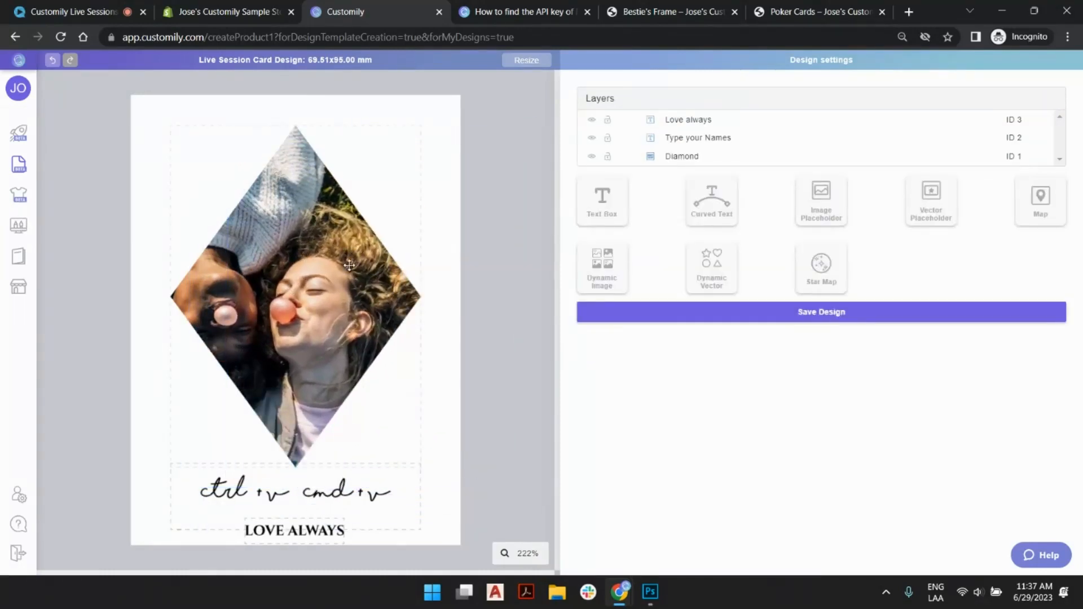
- Change the name text box's sample text to the paste-in-place shortcuts "ctrl + b cmd + b"
click(290, 486)
click(688, 232)
click(693, 232)
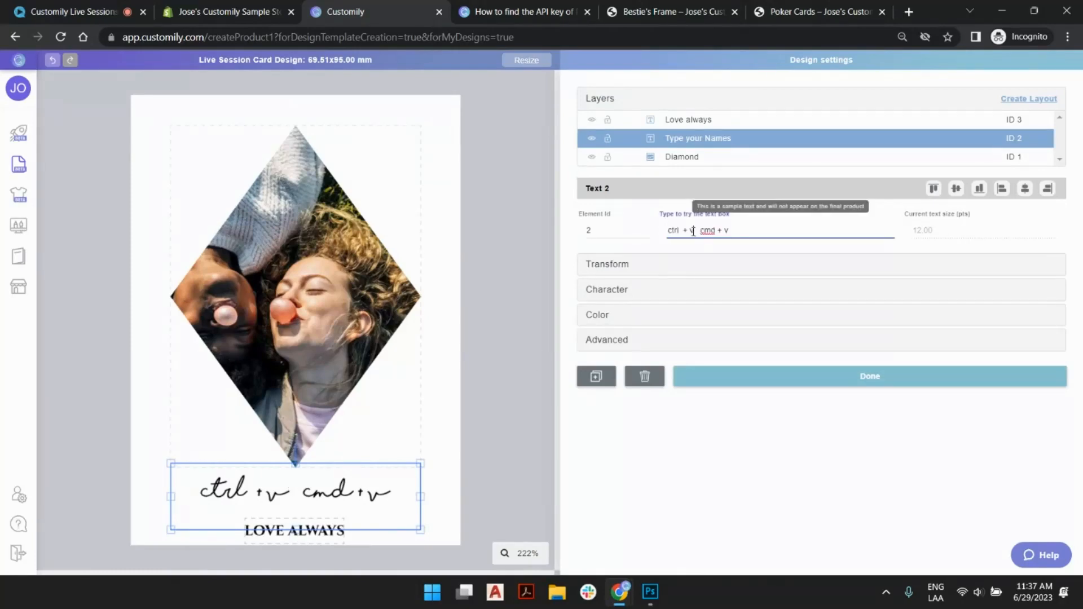
text(b)
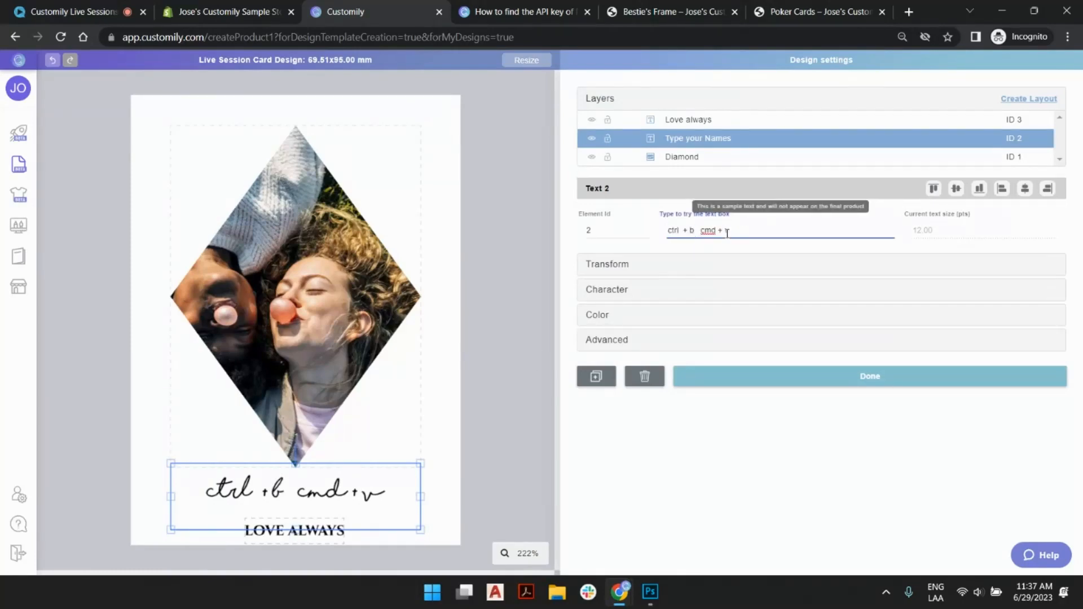
double_click(727, 231)
text(b)
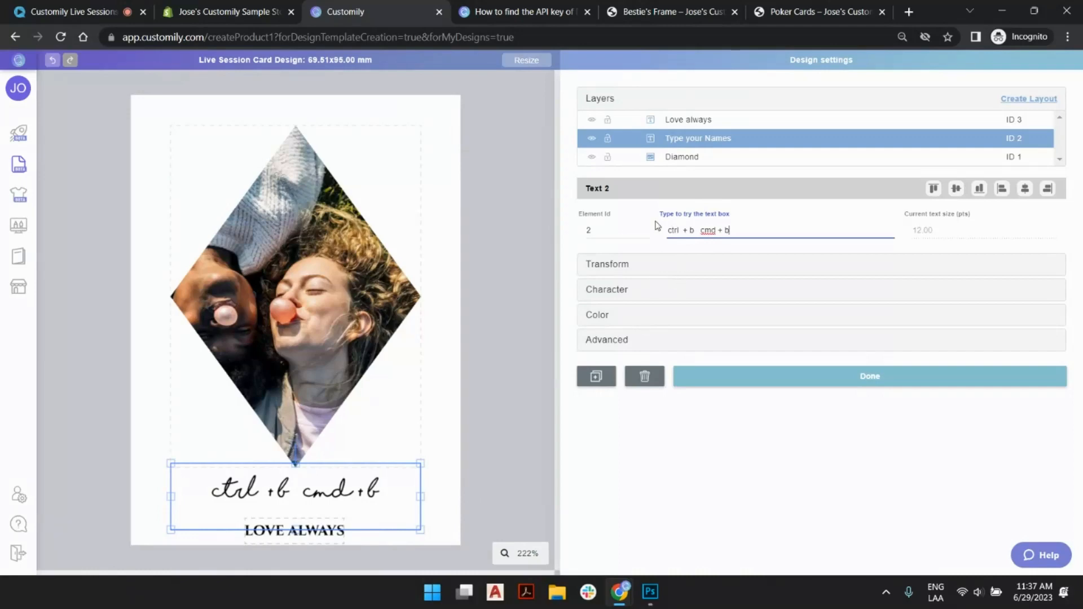
- Paste a copy of the diamond photo in place, exactly over the original, and rename its layer "Heart"
click(469, 215)
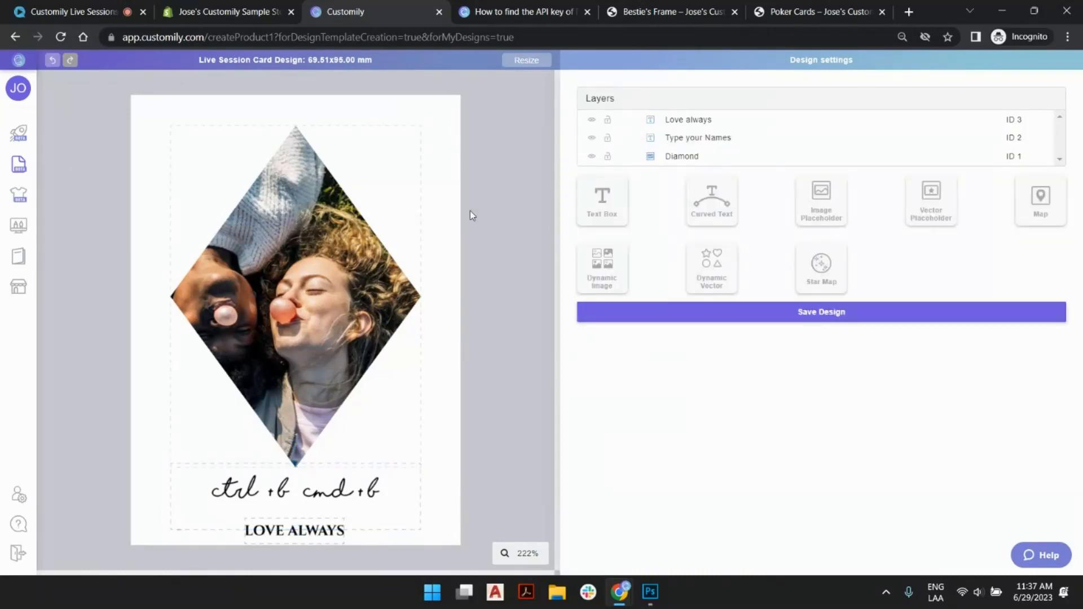
key(ctrl+b)
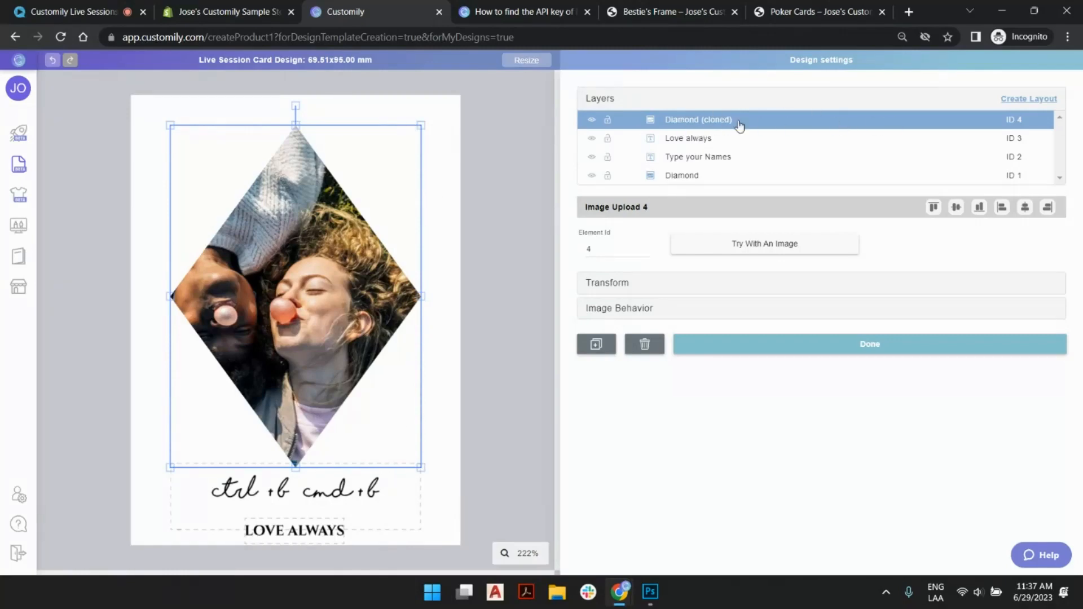
double_click(688, 121)
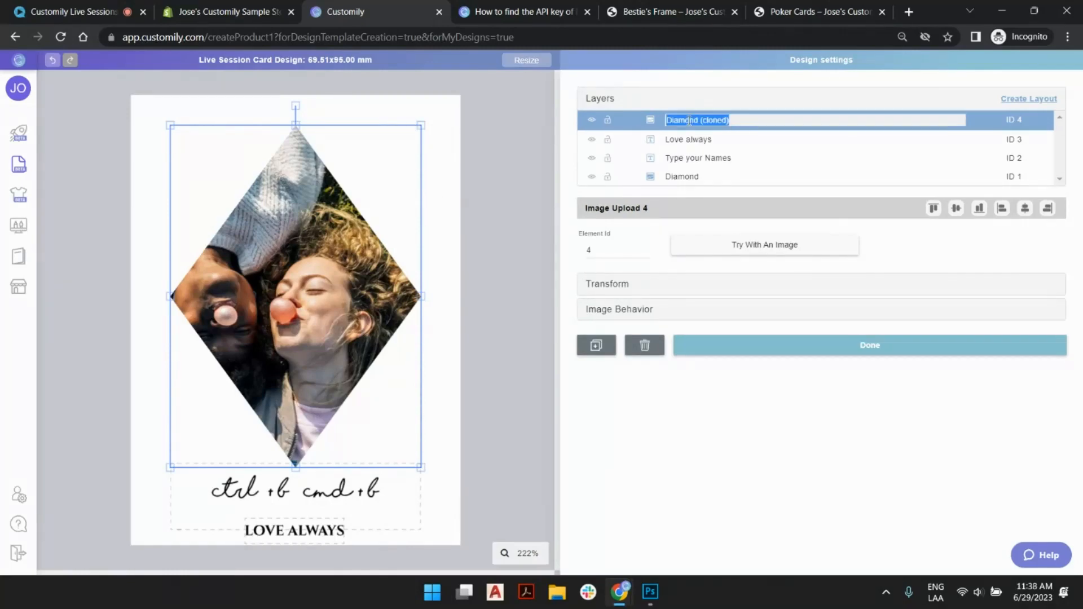
text(Heart)
key(Return)
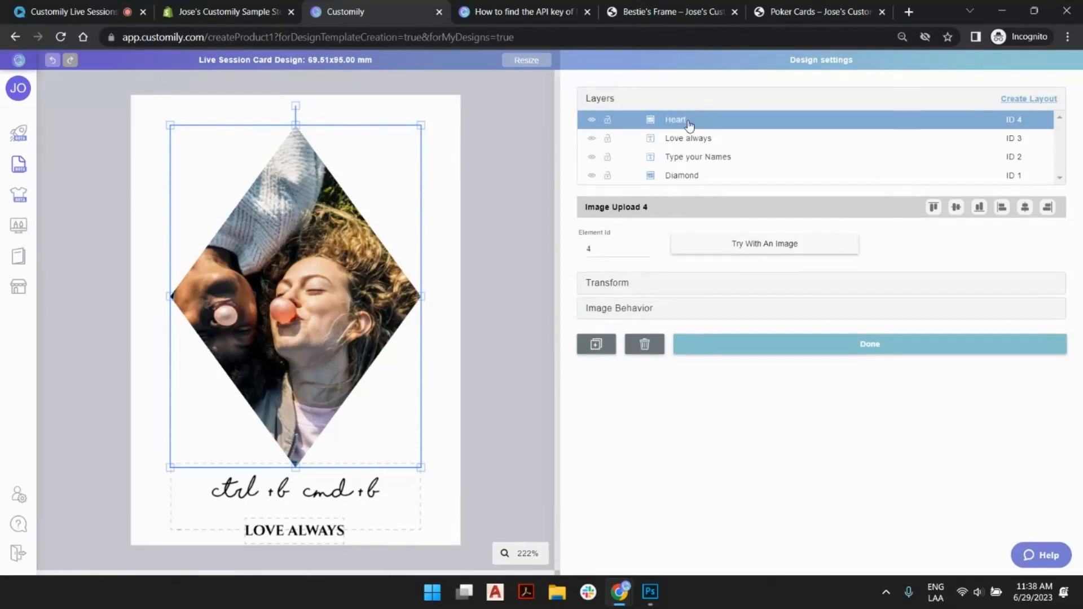
- Remove the diamond mask from the Heart photo layer and upload Heart mask.png as its mask
click(648, 310)
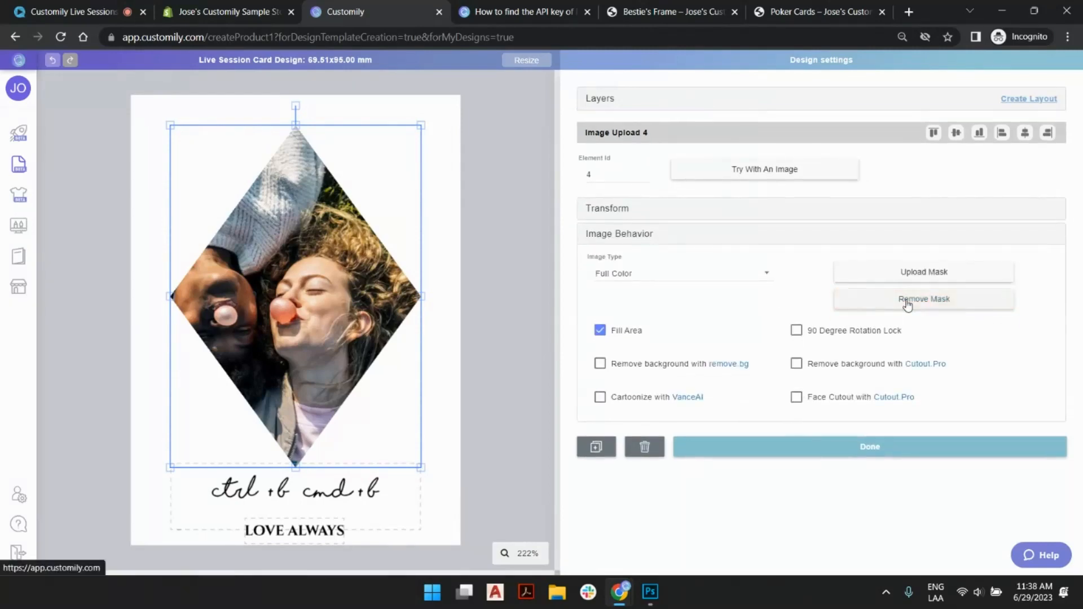
click(907, 299)
click(923, 273)
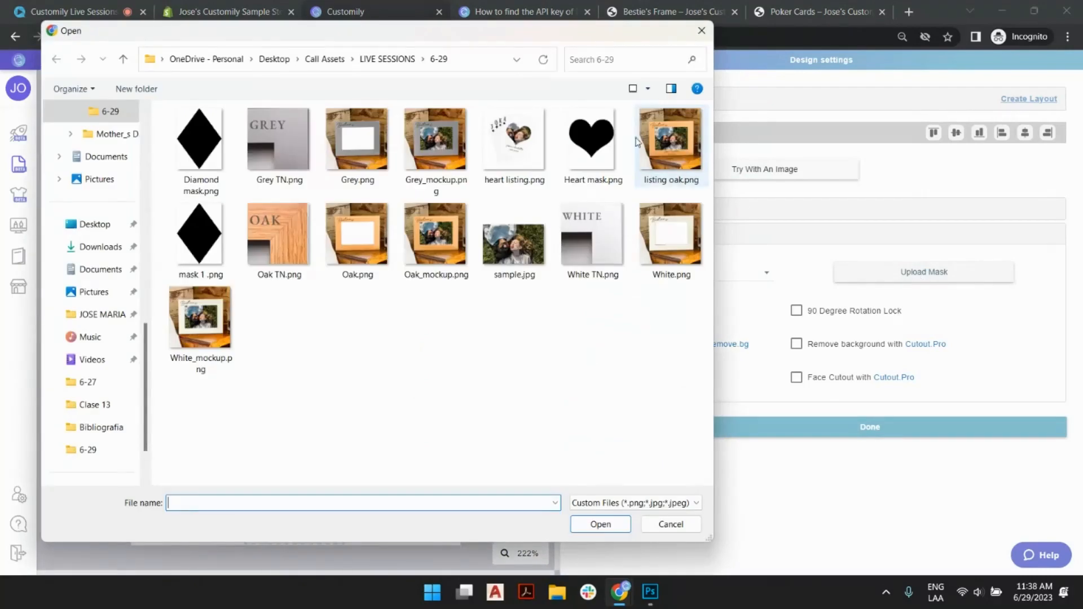
double_click(592, 141)
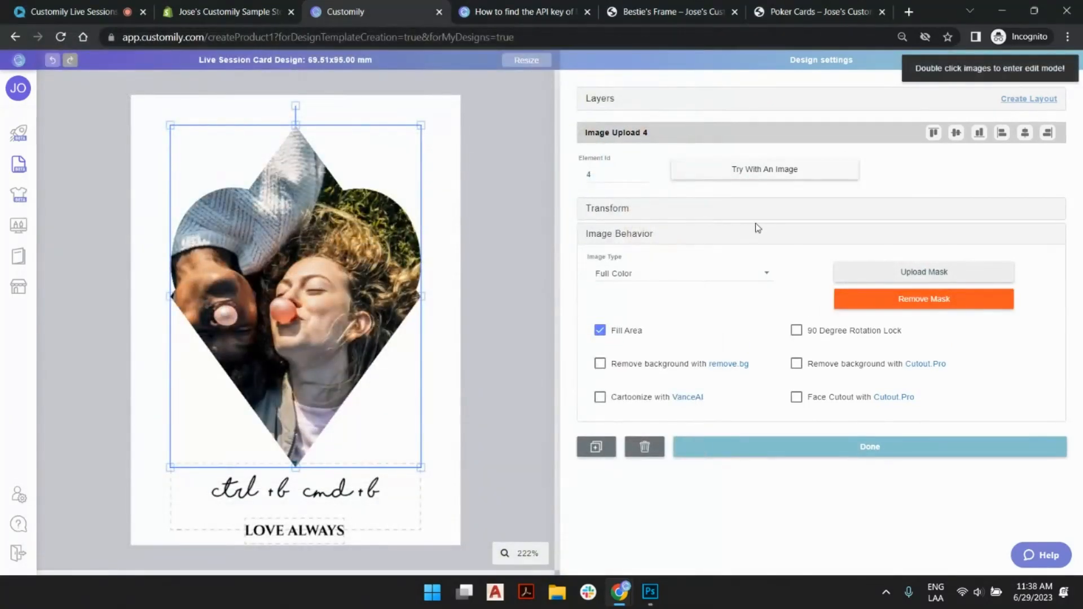
- Move the Diamond layer directly below Heart and create a separate layout for each of these two photo layers
click(608, 105)
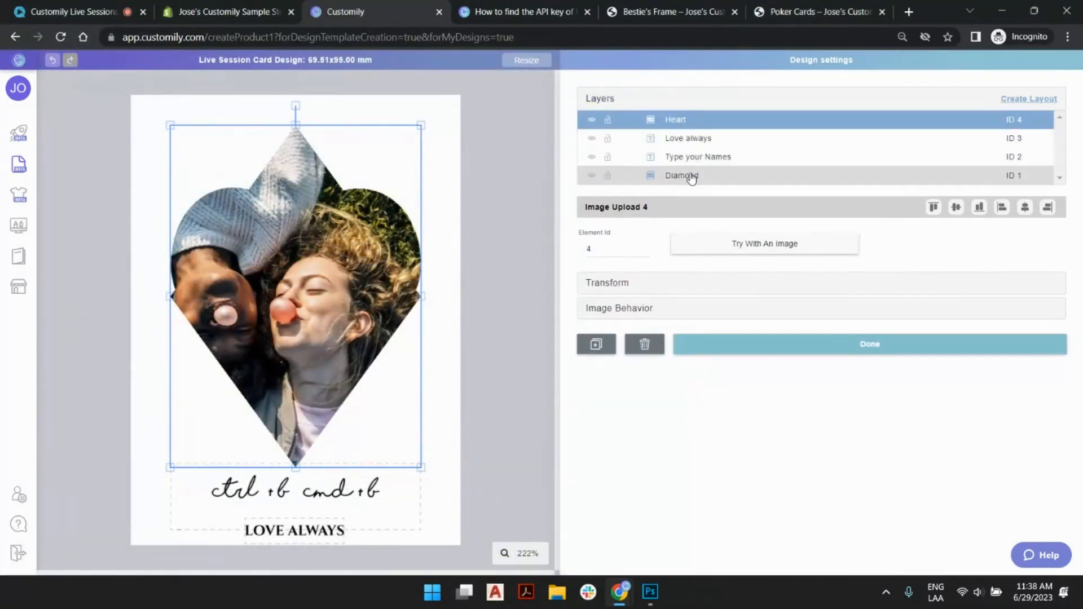
drag(691, 179, 689, 136)
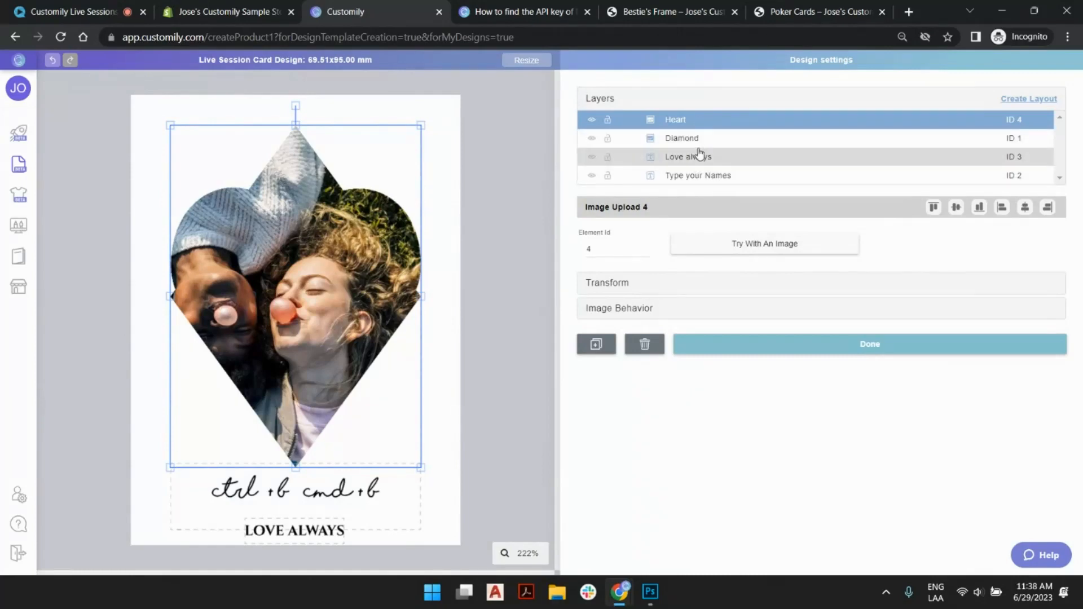
click(1045, 105)
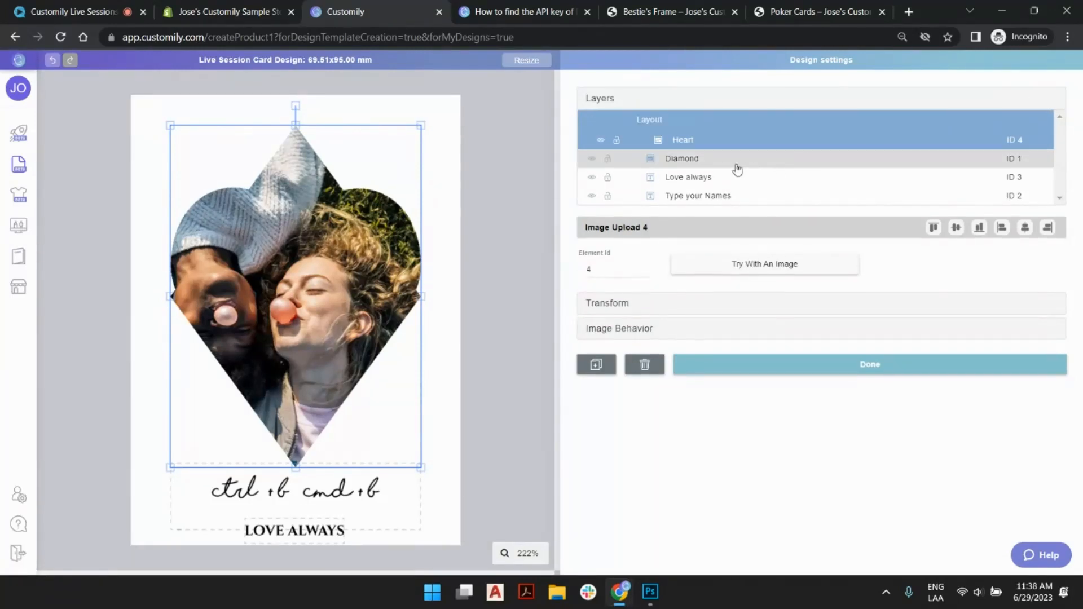
click(800, 157)
click(1029, 100)
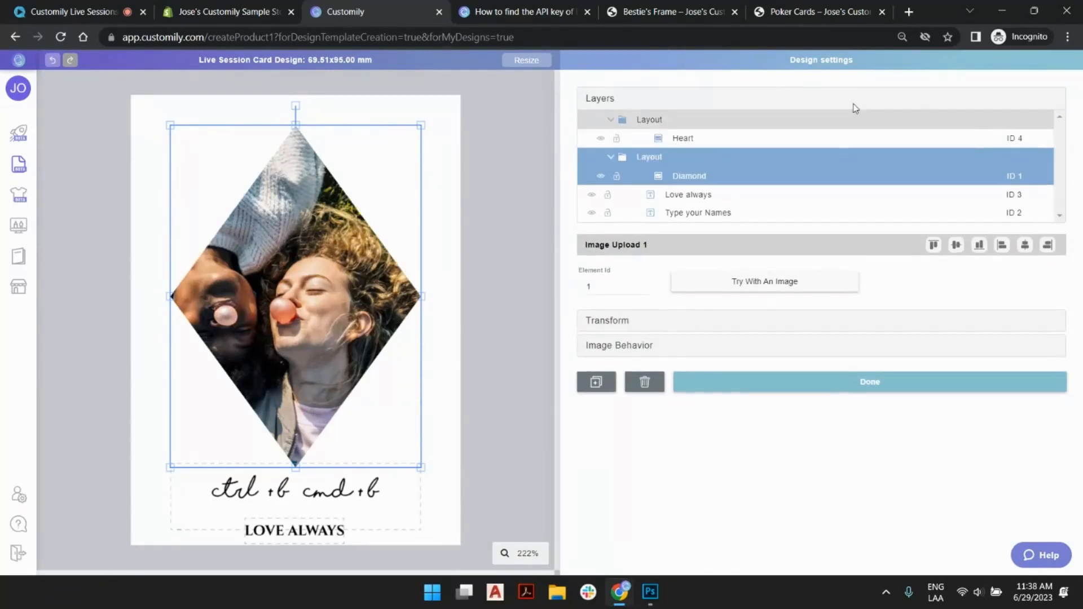
- Switch back and forth between the heart and diamond layouts to compare how each photo shows on the card
click(652, 121)
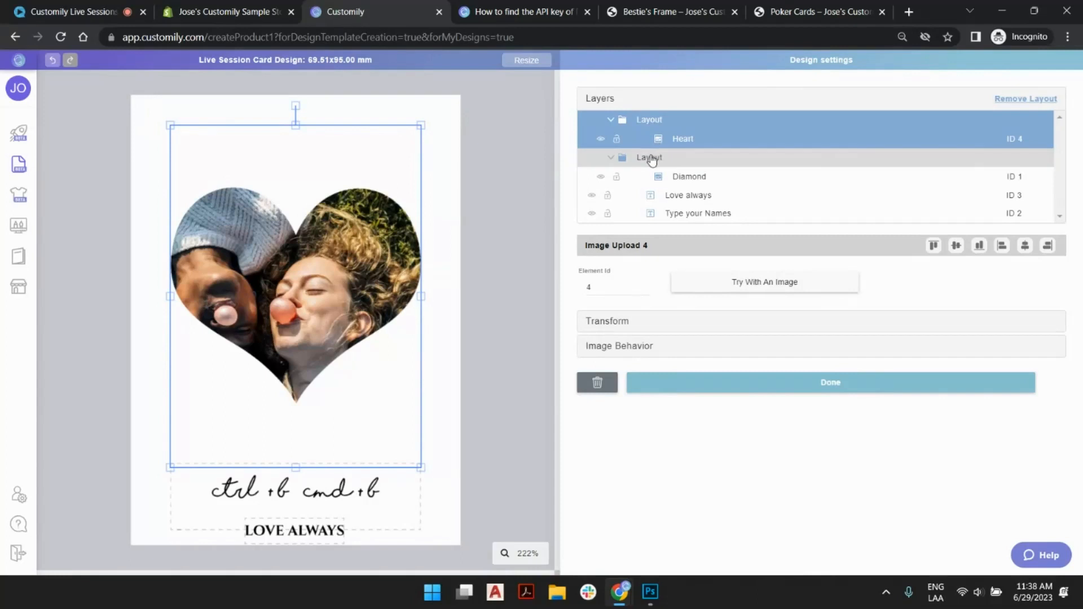
click(652, 157)
click(660, 141)
click(655, 158)
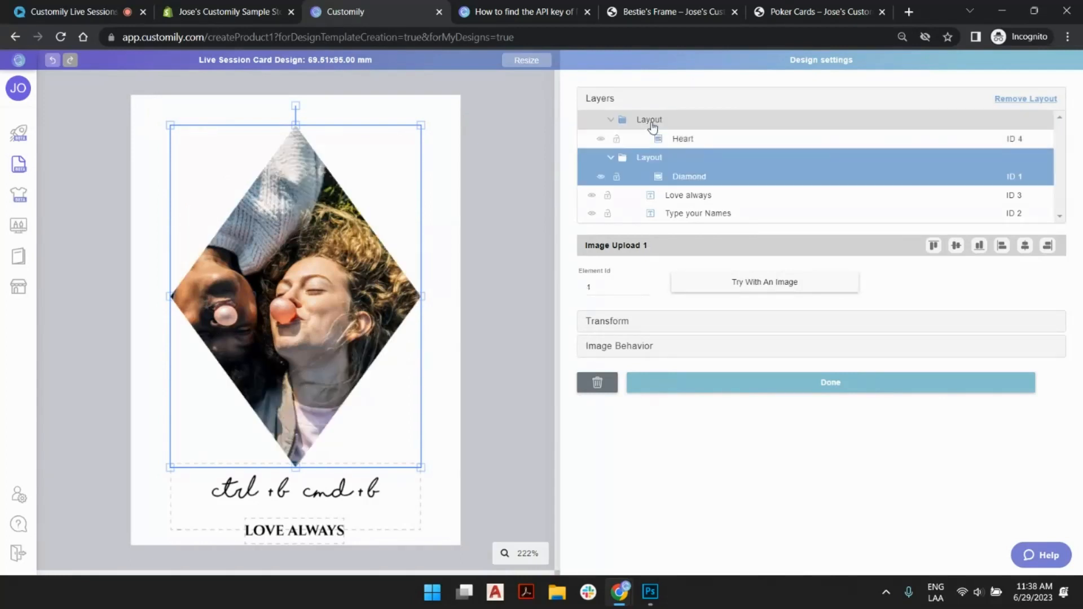
click(650, 122)
click(652, 158)
click(653, 125)
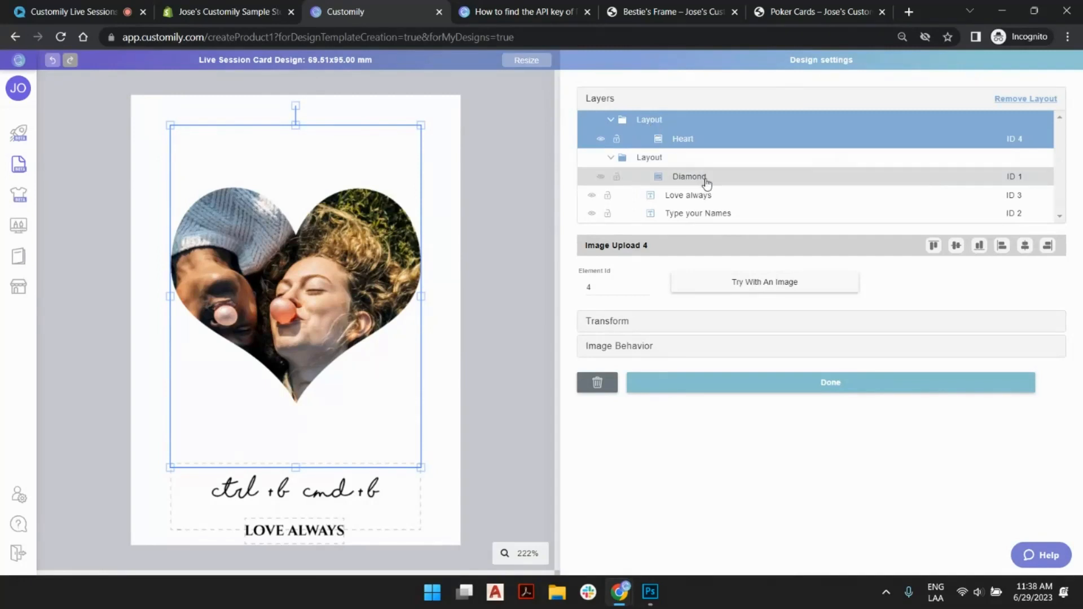
click(666, 158)
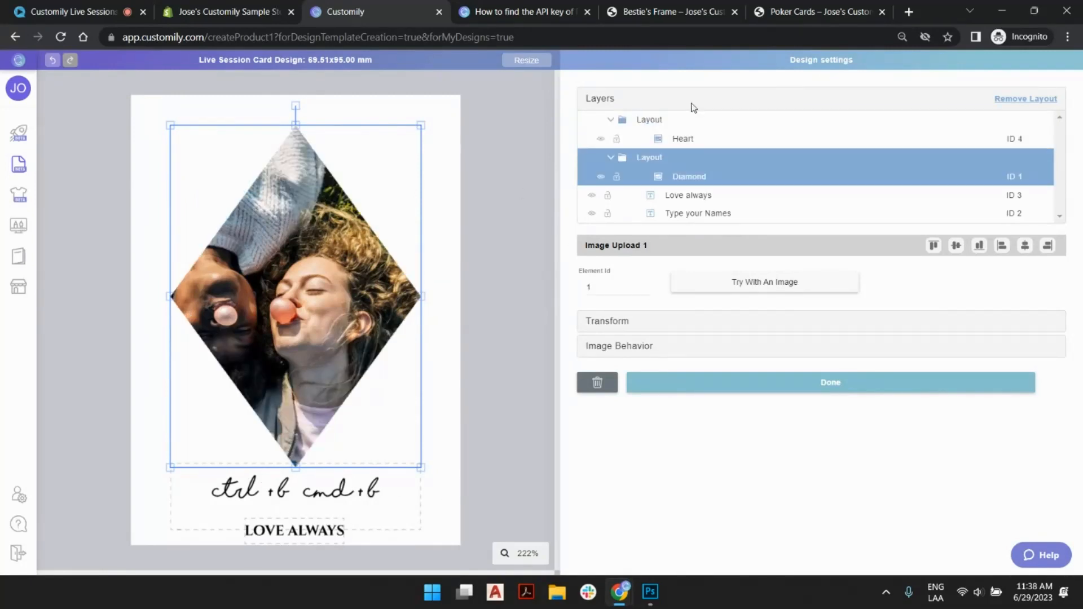
click(648, 120)
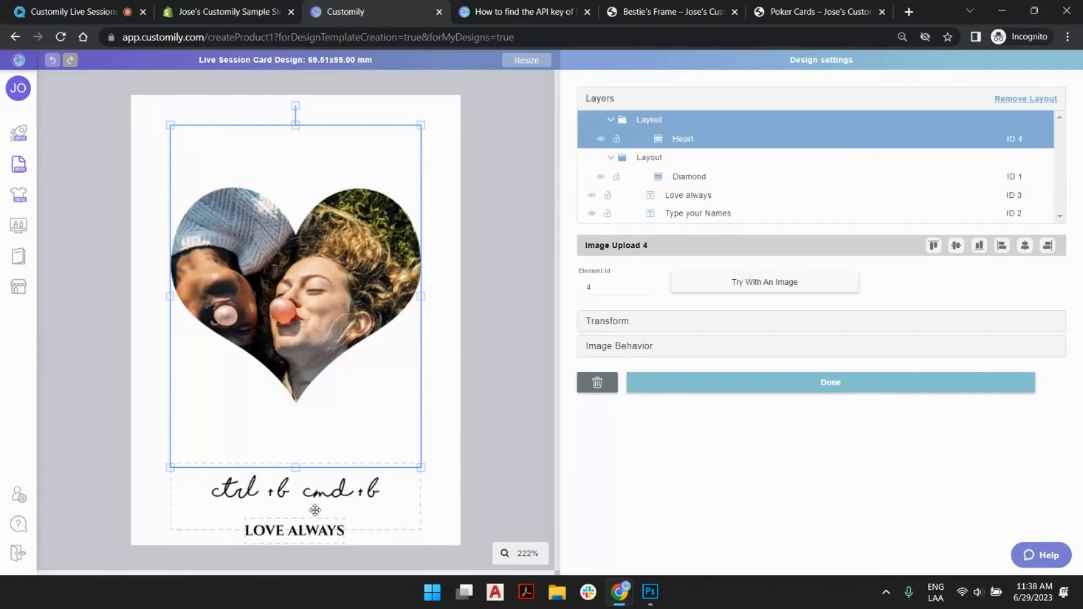
- Examine how the names and "LOVE ALWAYS" text boxes sit beneath the heart photo and beneath the diamond photo
click(495, 431)
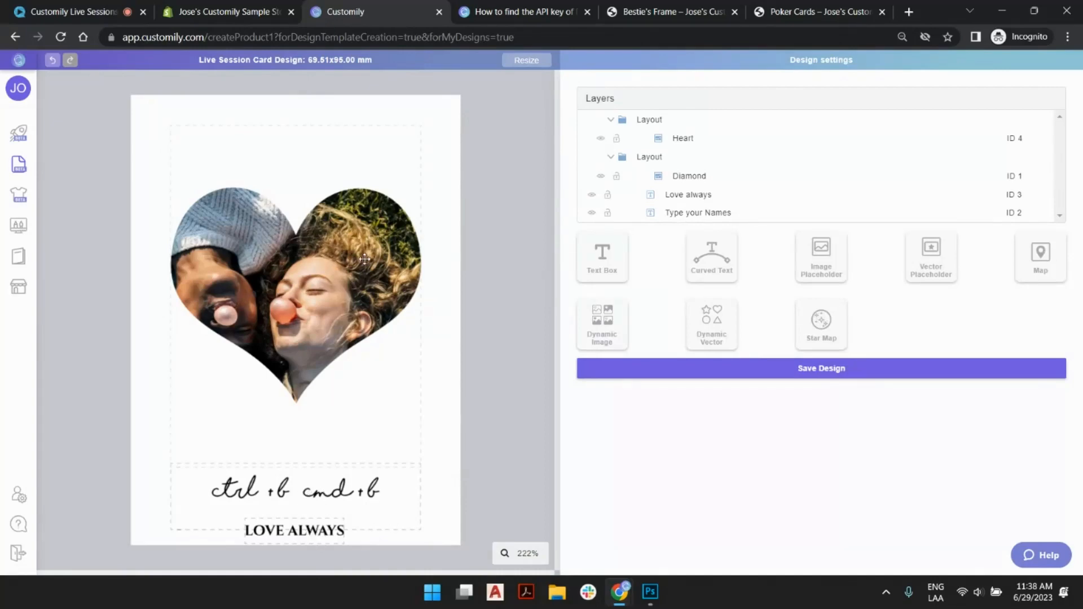
click(319, 488)
click(310, 530)
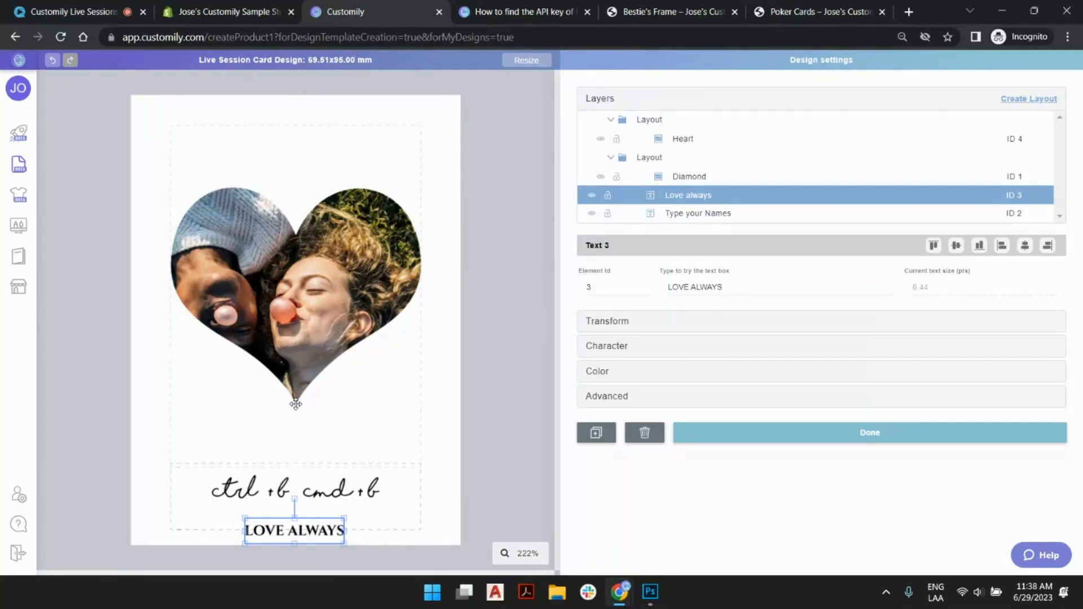
click(523, 333)
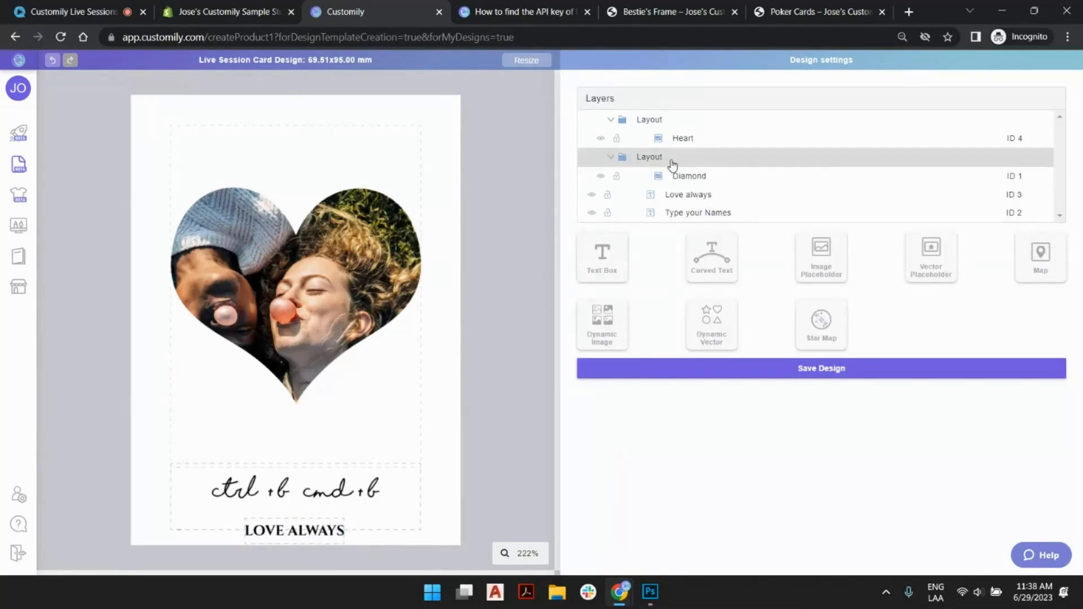
click(350, 489)
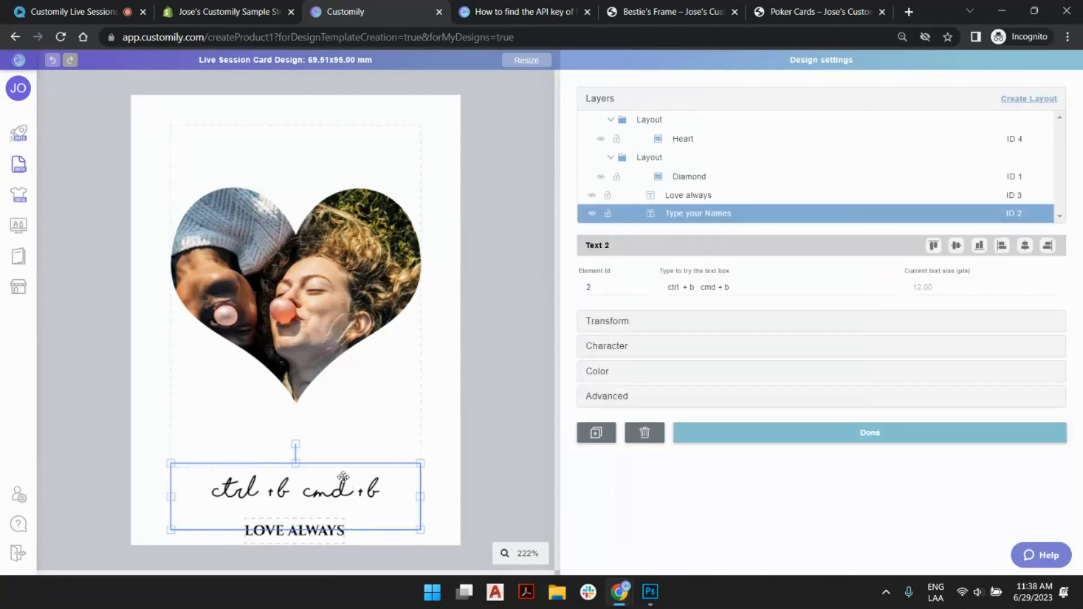
click(340, 406)
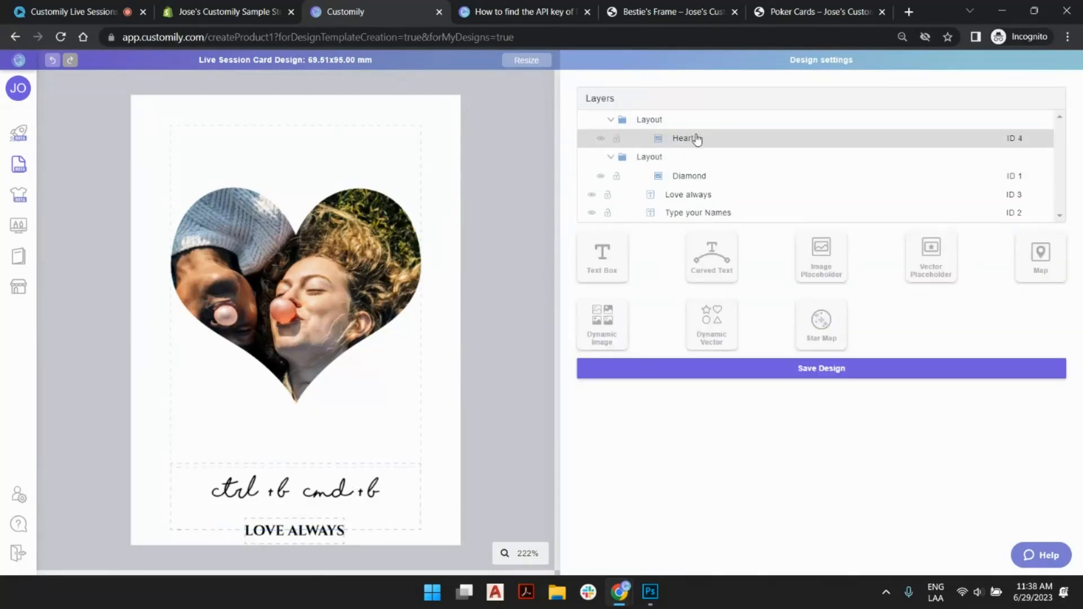
click(697, 138)
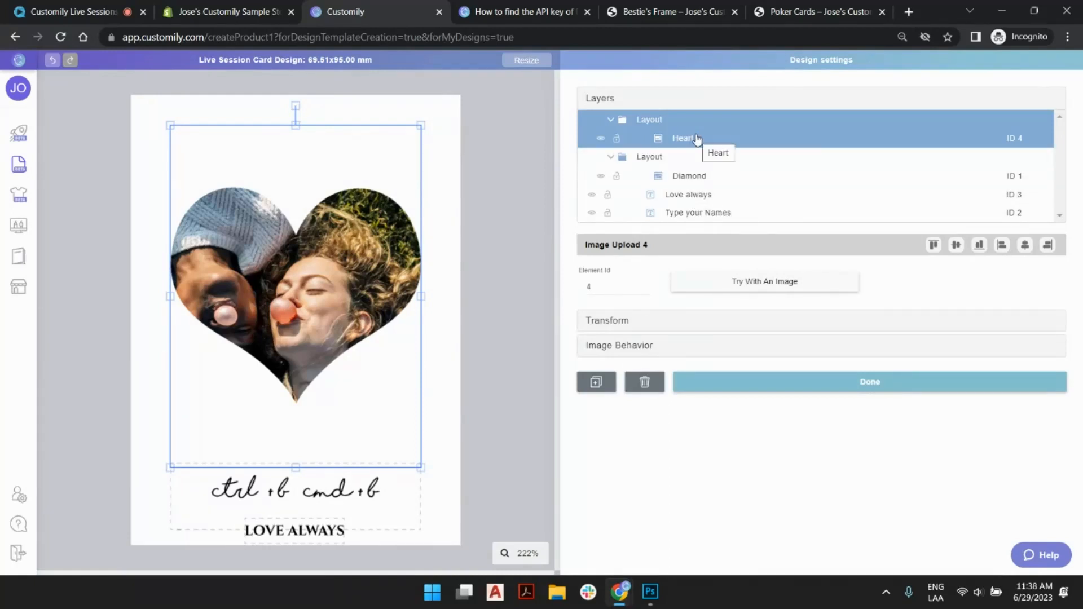
click(702, 195)
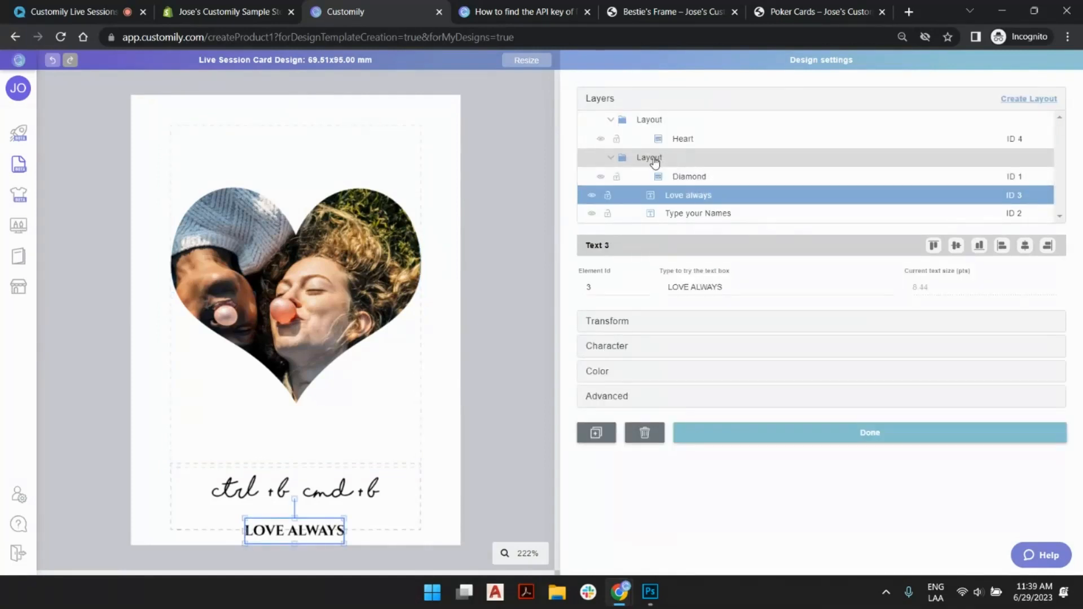
shift+click(708, 214)
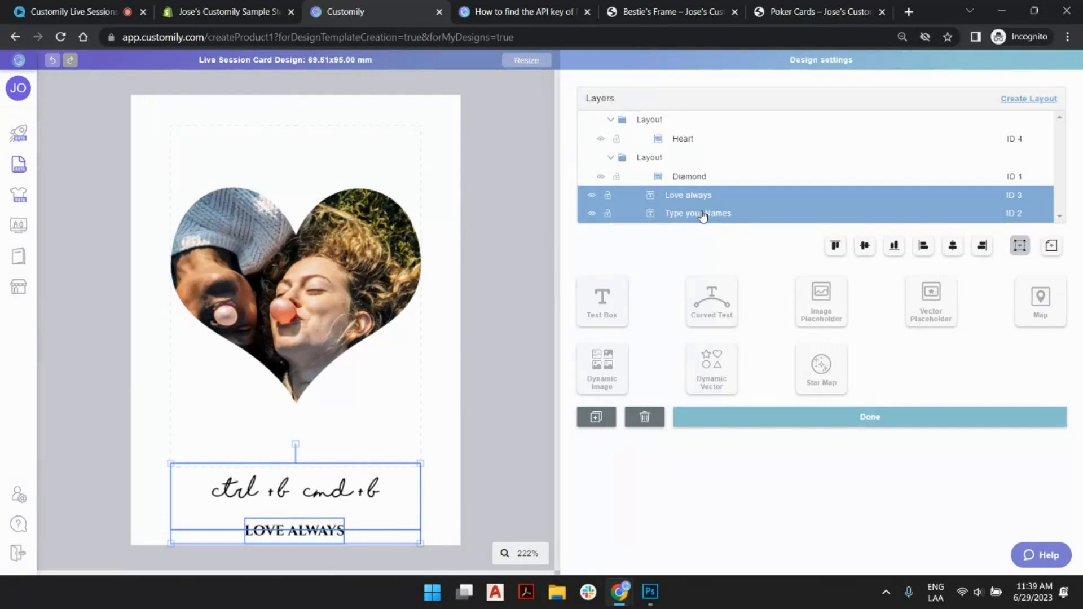
click(686, 177)
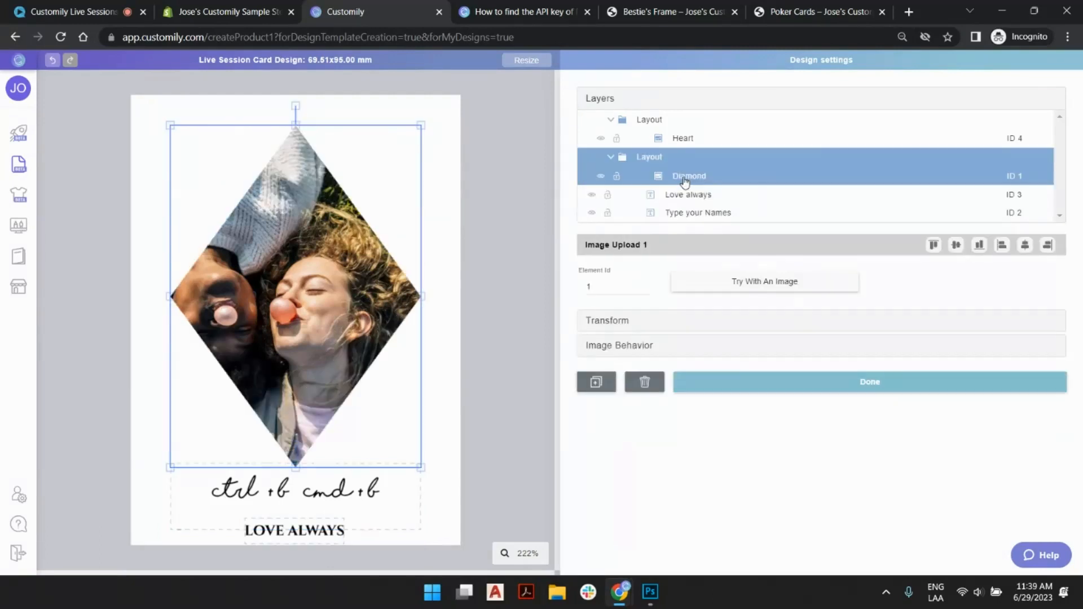
click(345, 499)
shift+click(291, 531)
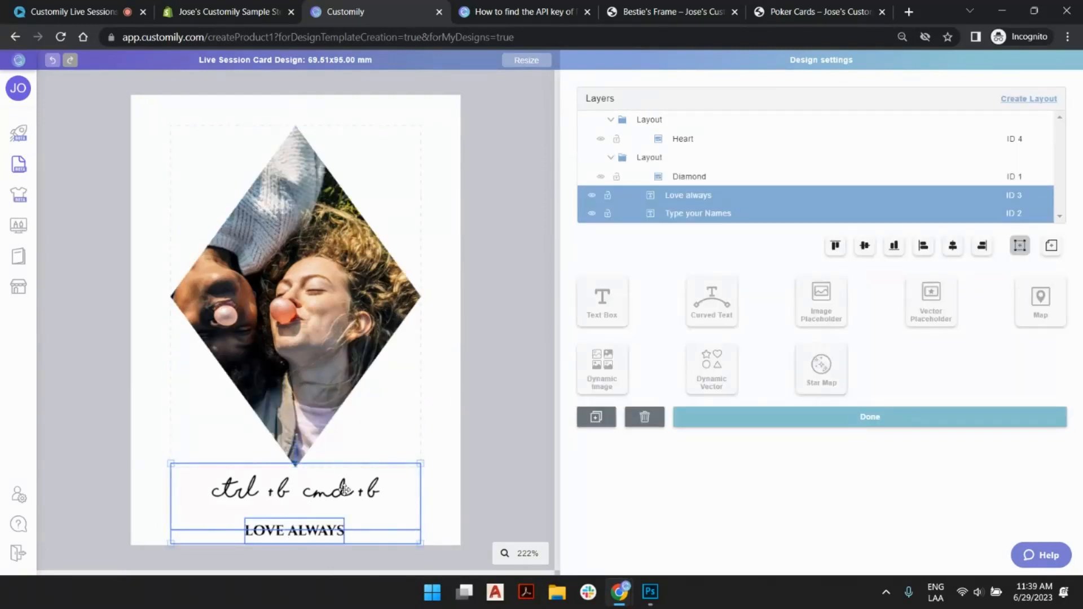
- With the heart layout shown, paste copies of the "Love always" and "Type your Names" text boxes in place
click(684, 141)
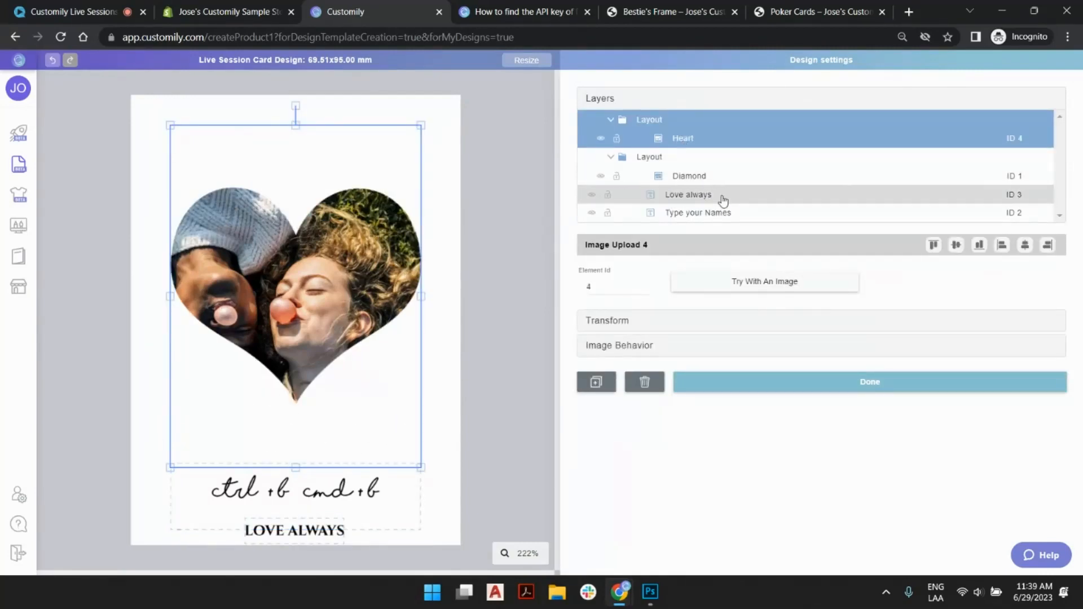
click(696, 198)
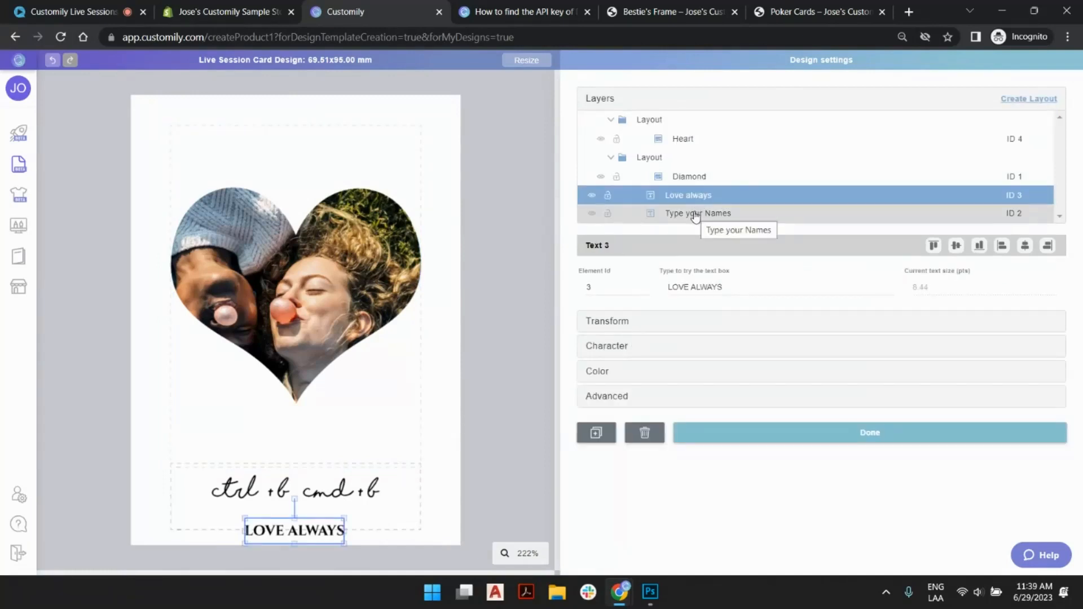
shift+click(696, 213)
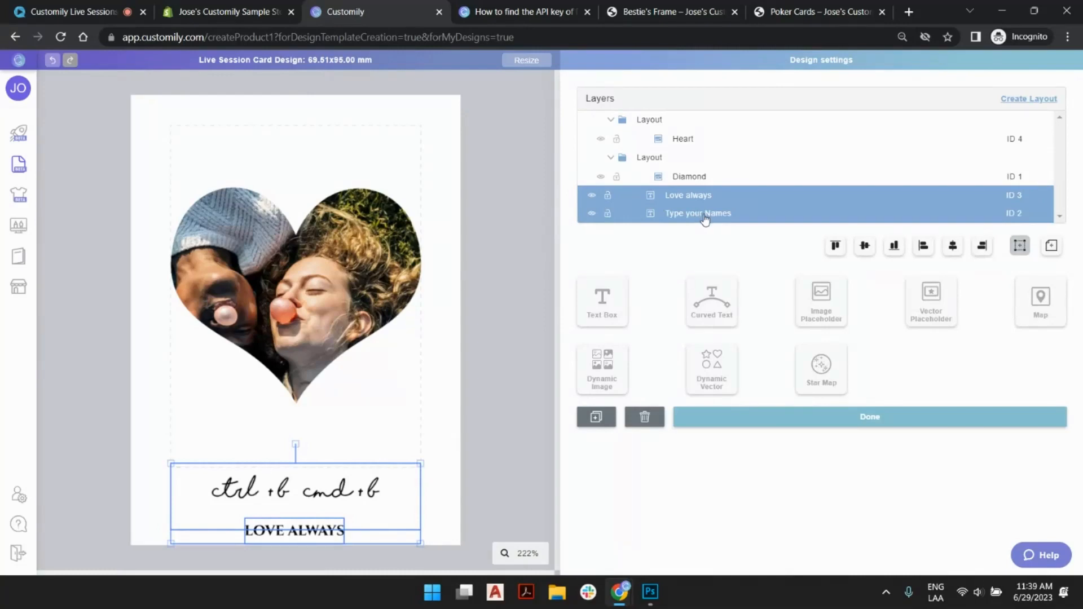
key(ctrl+b)
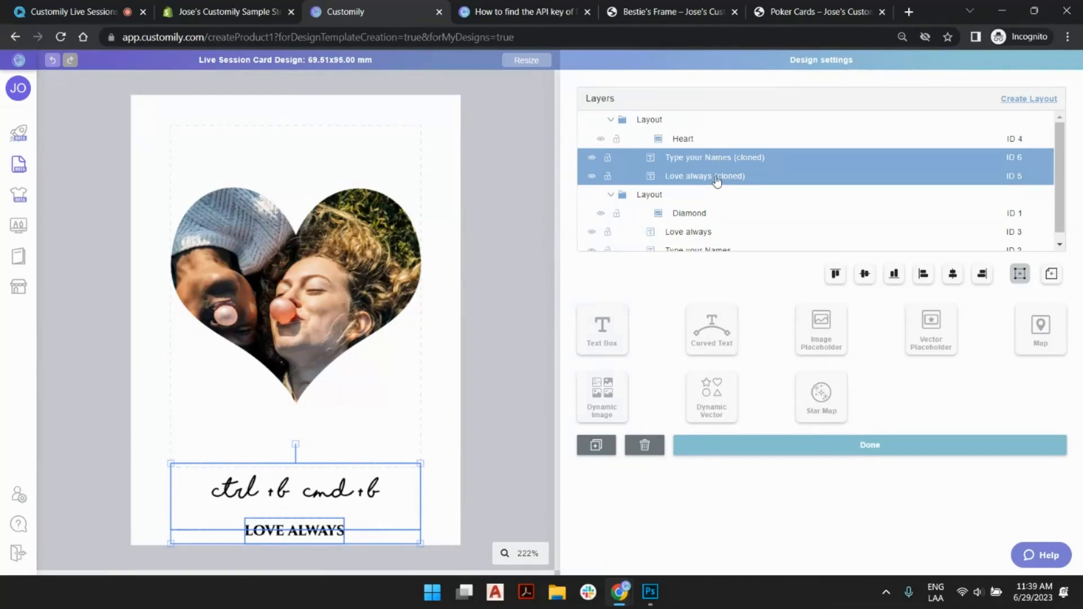
- Remove the Diamond photo's layout and create a new one containing Diamond and the original "Love always" and "Type your Names" layers
scroll(705, 213, down, 1)
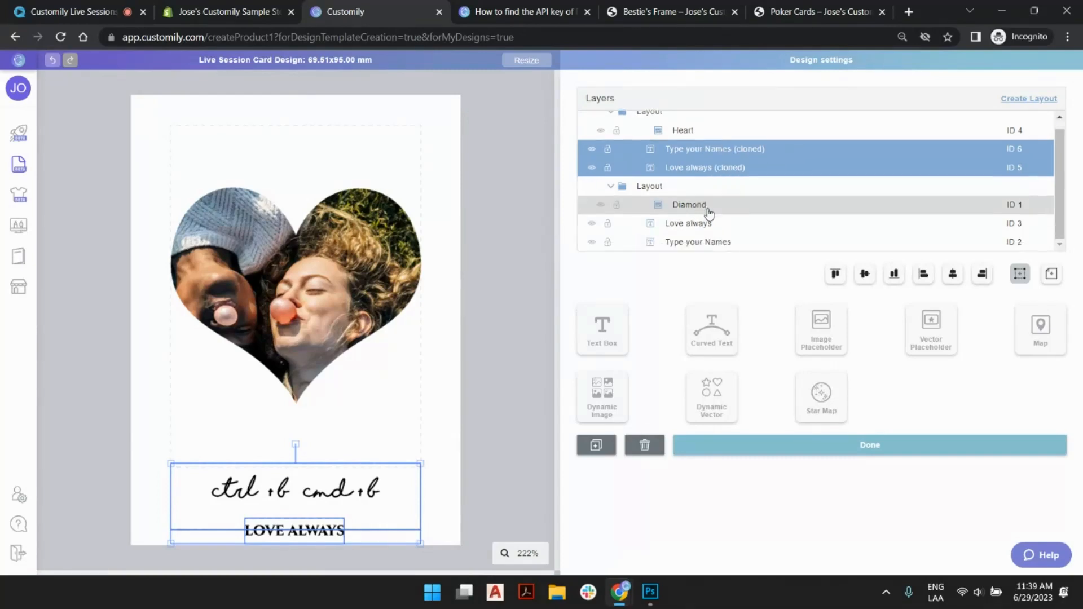
click(700, 225)
click(695, 242)
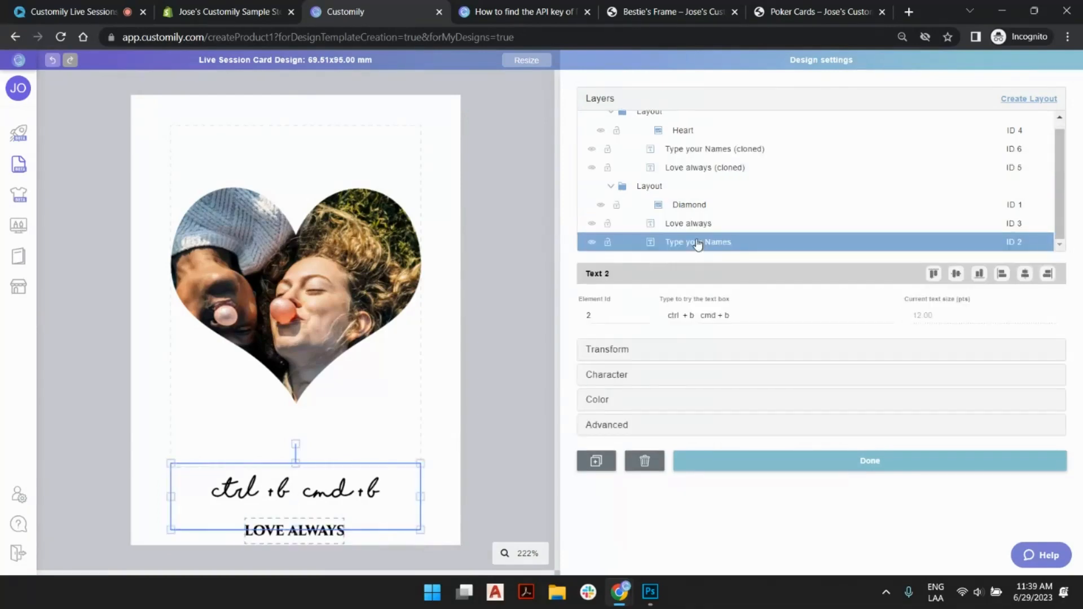
click(679, 205)
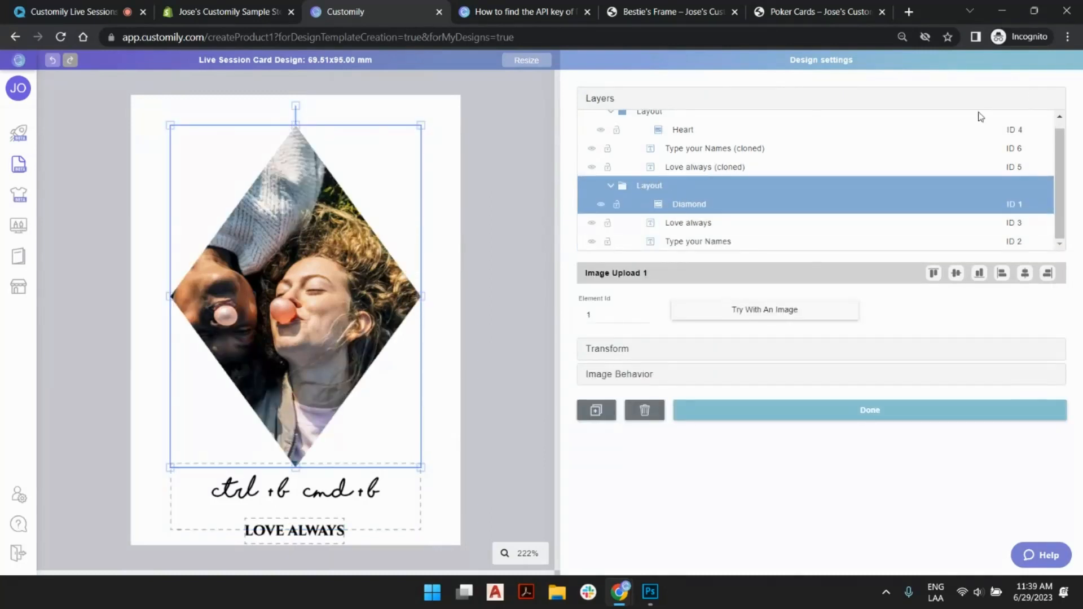
click(657, 191)
click(1028, 101)
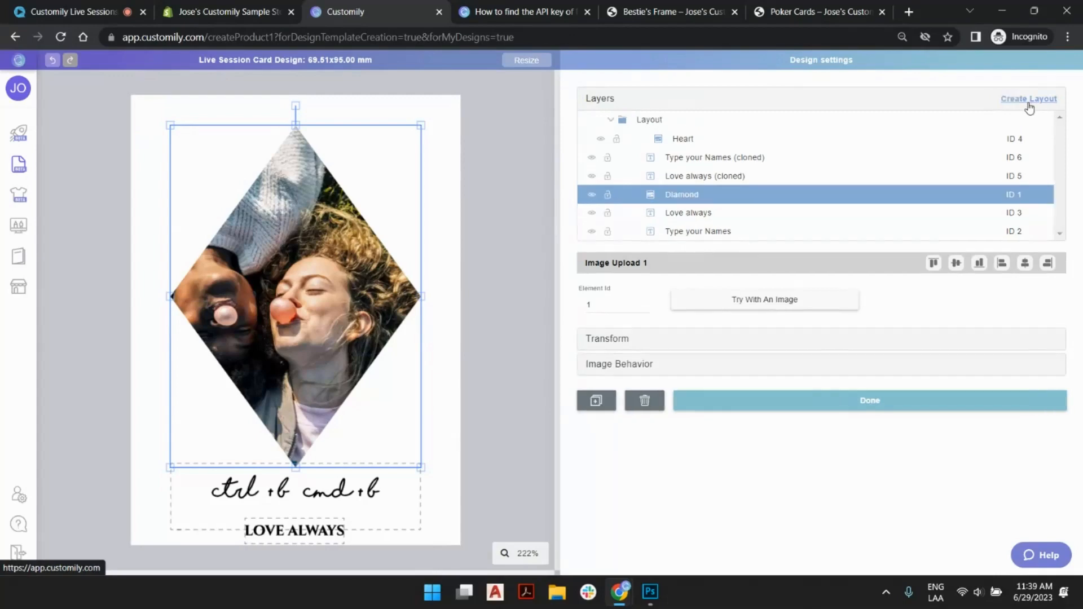
shift+click(690, 212)
shift+click(688, 231)
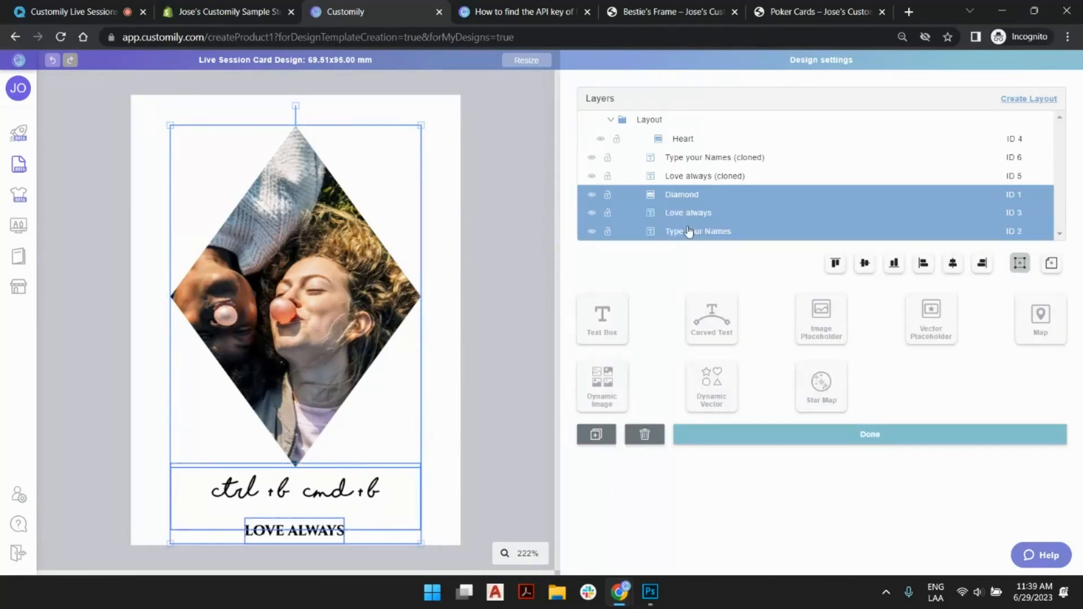
click(1027, 100)
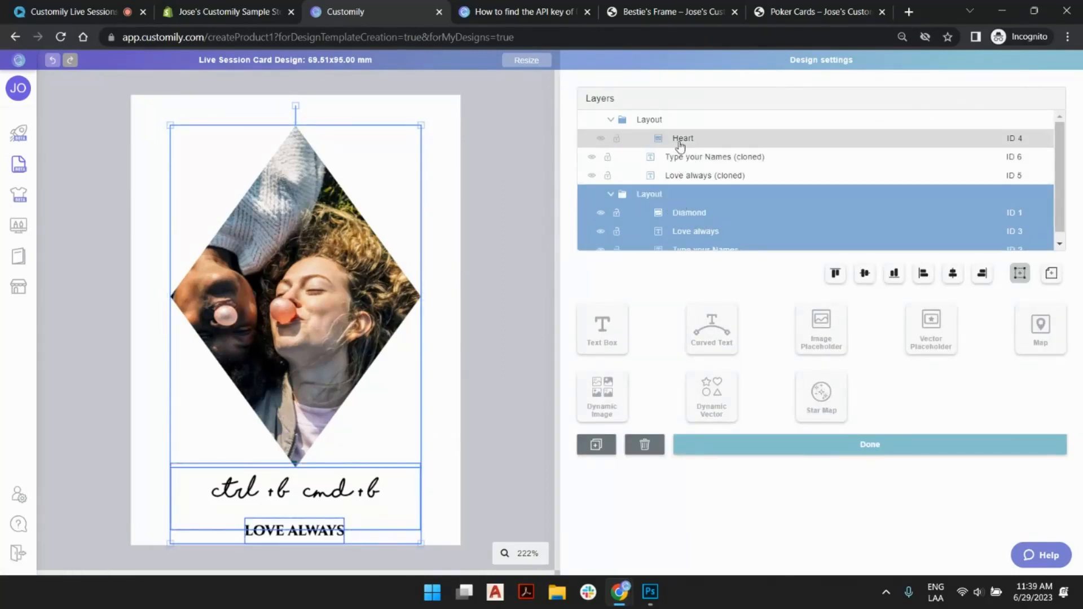
- Replace the Heart photo's layout with a new one containing Heart and the cloned "Type your Names" and "Love always" layers
click(648, 122)
click(1034, 101)
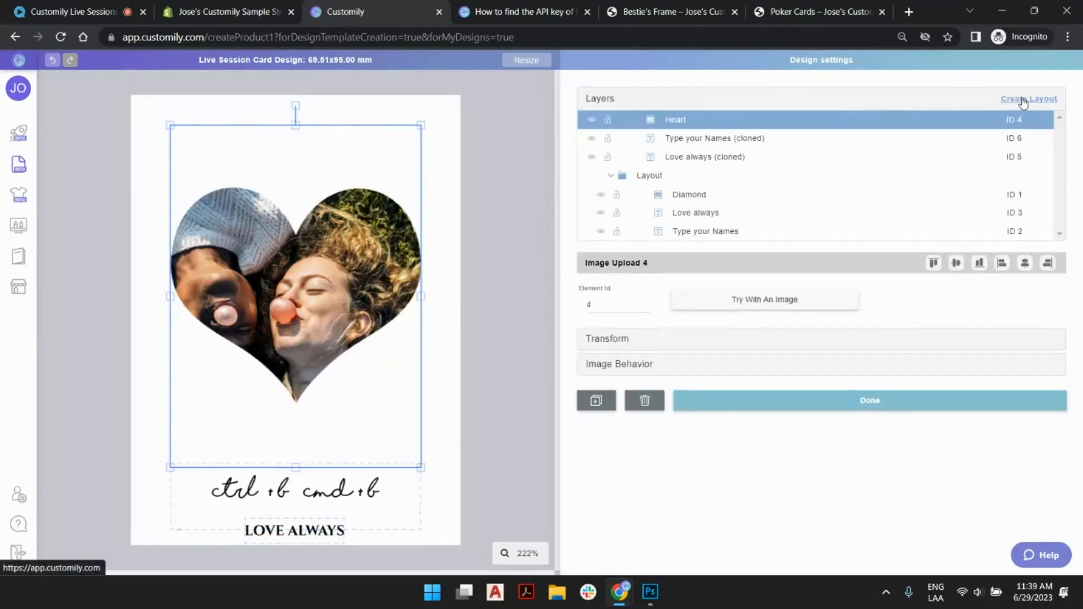
shift+click(698, 139)
shift+click(697, 157)
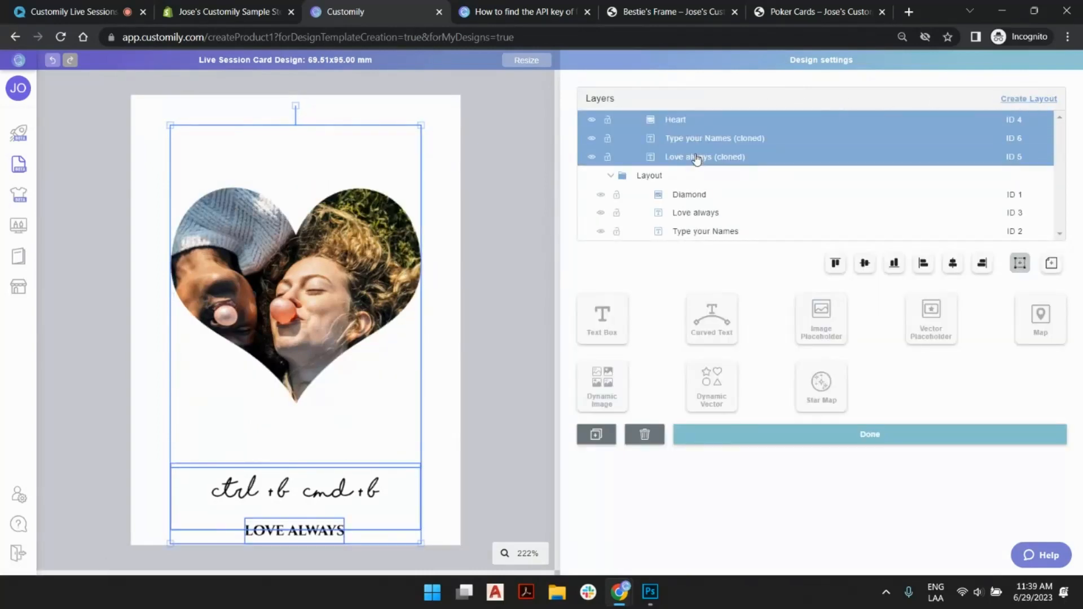
click(1019, 101)
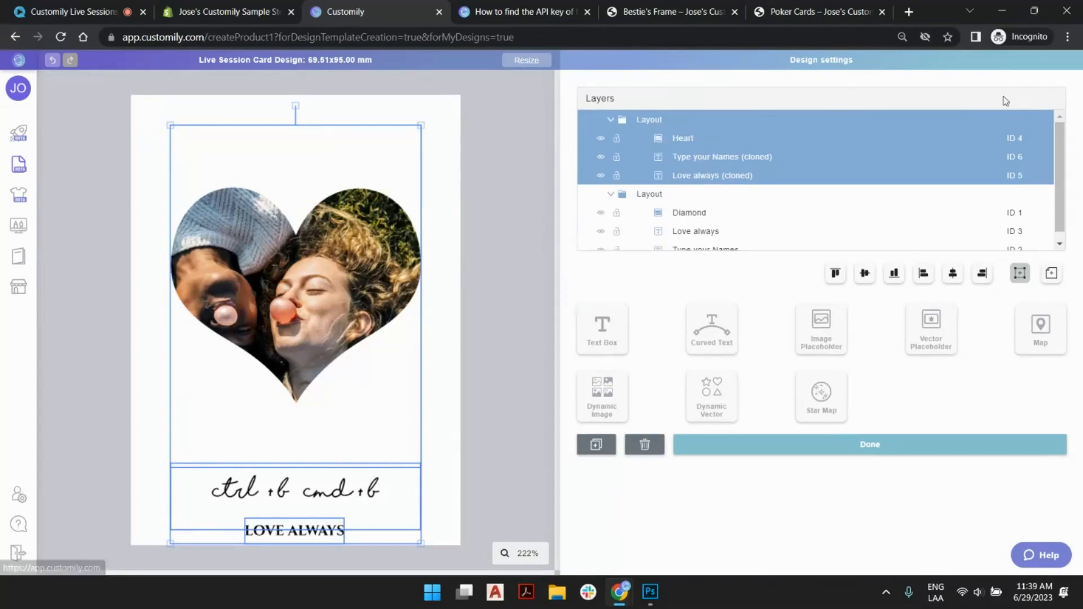
- Move the heart layout's two cloned text boxes up together so they sit just beneath the heart photo
click(645, 195)
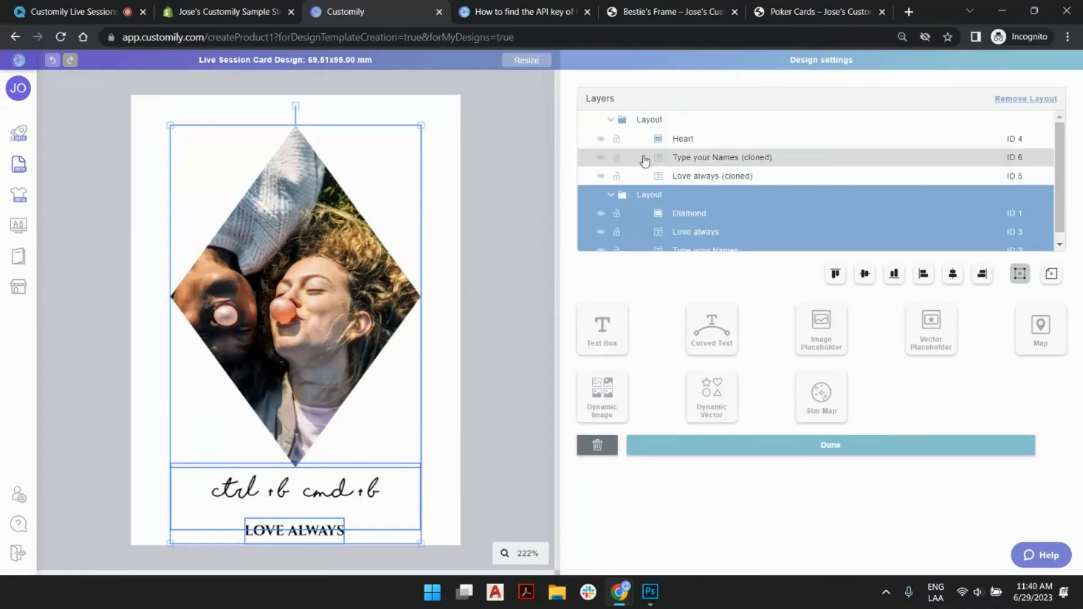
click(651, 119)
click(653, 194)
click(653, 123)
click(717, 164)
shift+click(714, 179)
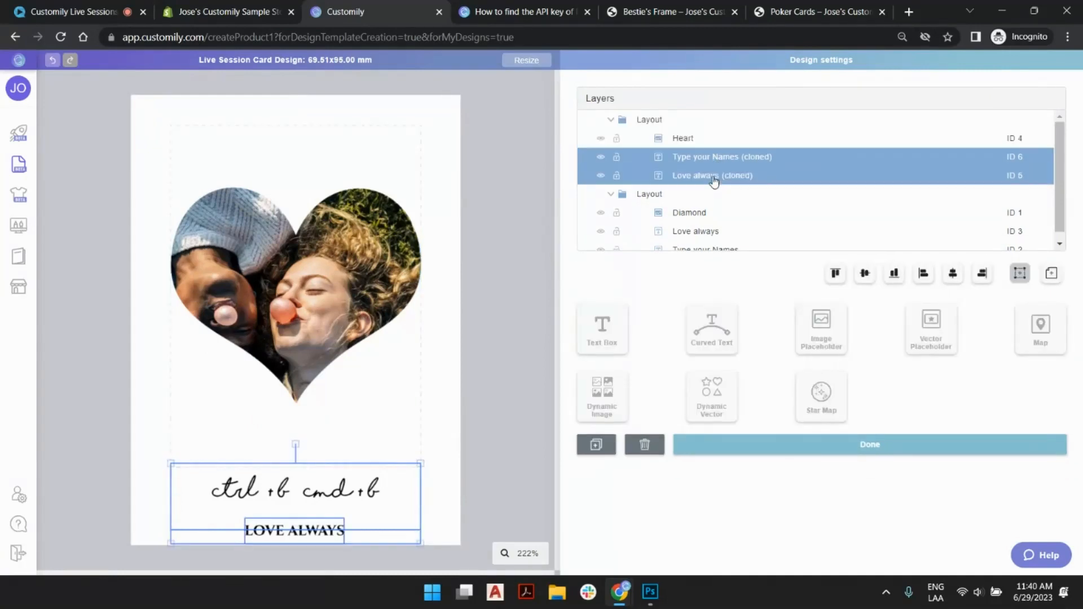
key(Up)
key(Up)
key(Up)
key(Up)
key(Up)
key(Up)
key(Up)
key(Up)
key(Up)
key(Up)
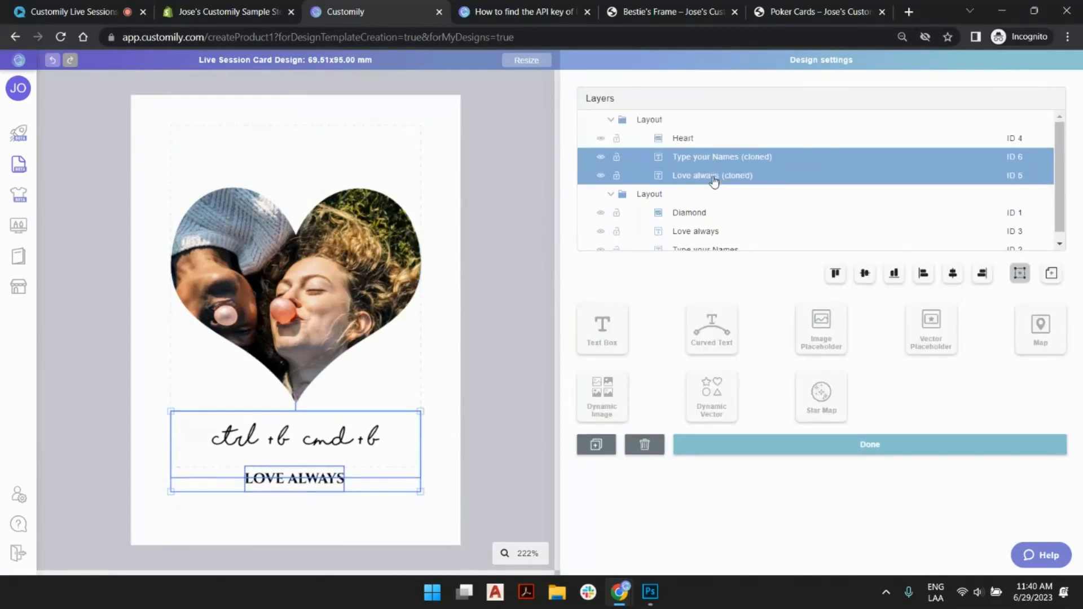
- Compare the text placement in the heart and diamond layouts, and collapse both layout groups in the layer list
click(650, 120)
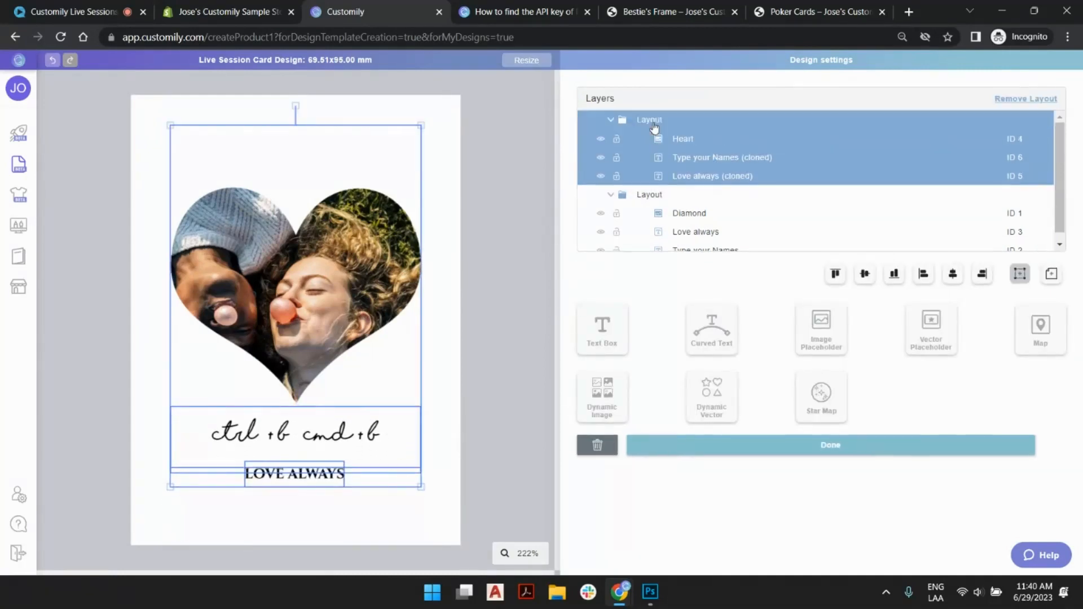
click(648, 195)
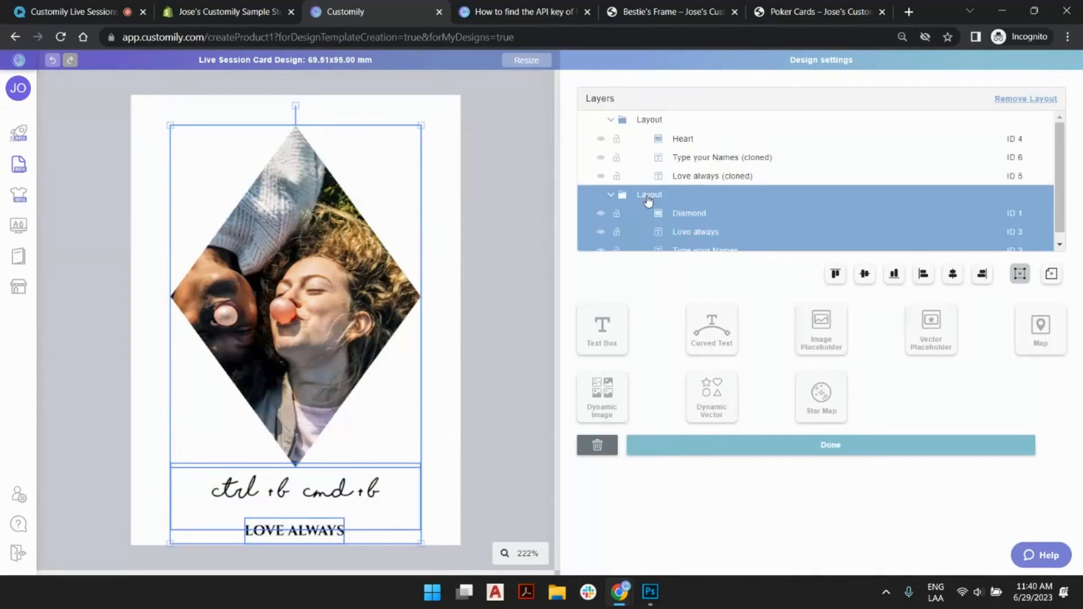
click(647, 121)
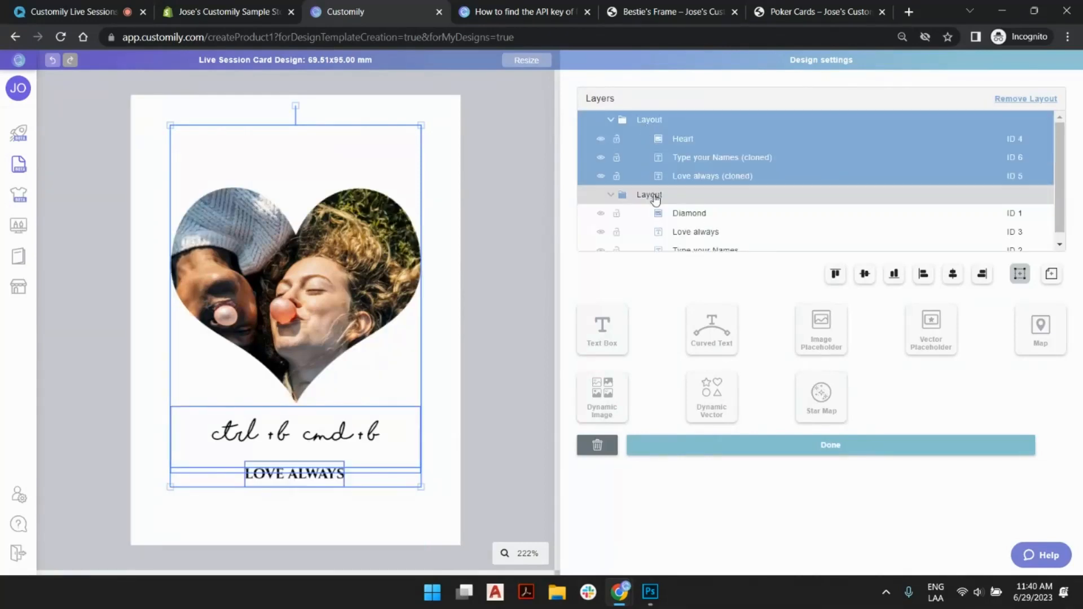
click(610, 120)
click(610, 139)
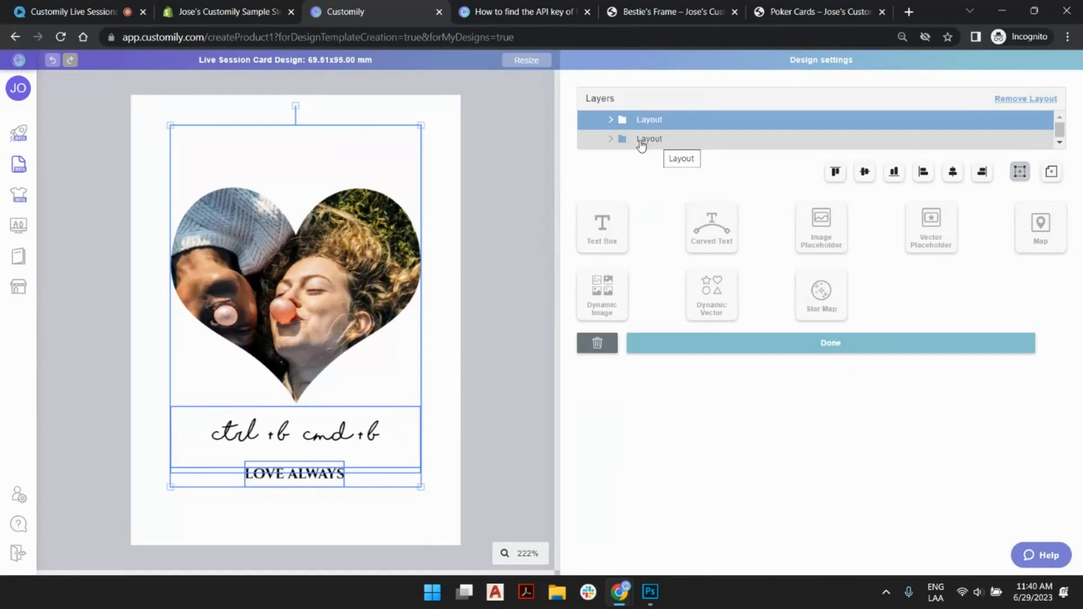
- Rename the heart photo's layout group as "Heart Shape"
click(650, 125)
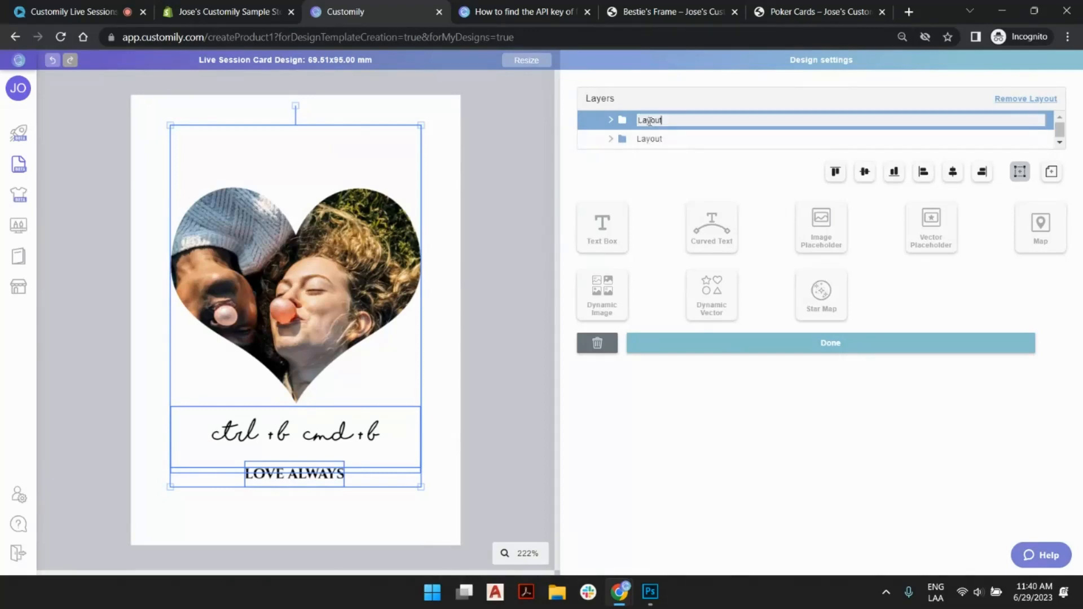
click(611, 120)
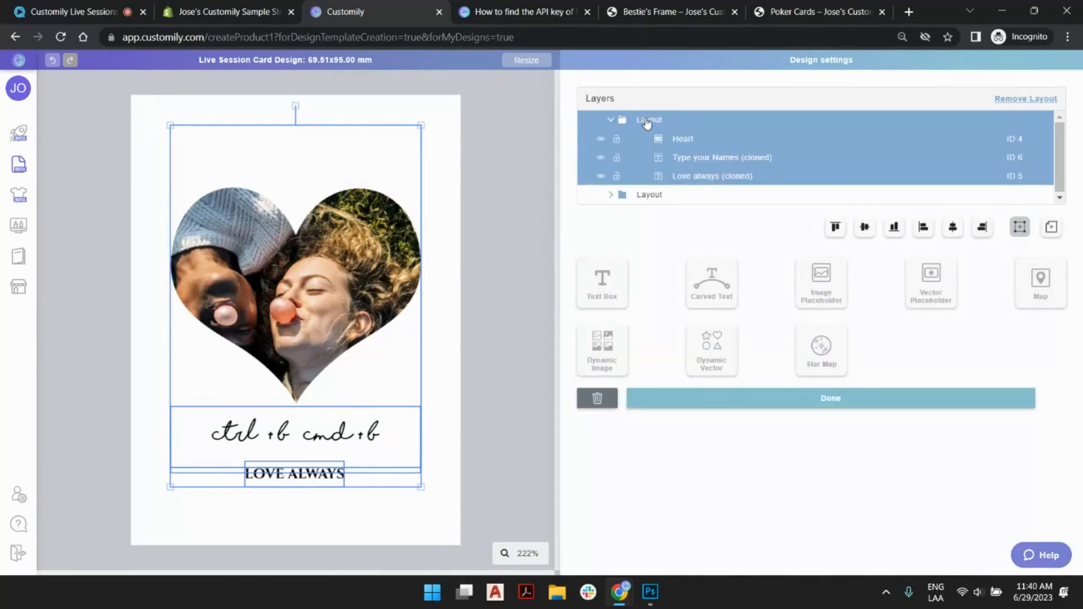
double_click(647, 120)
text(Heart Shape)
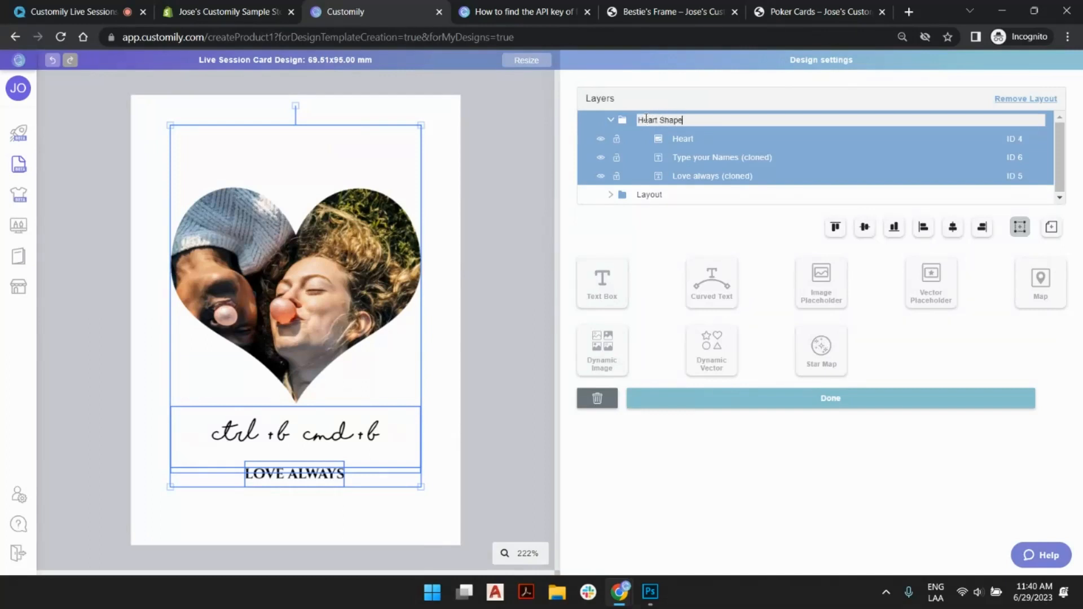
key(Return)
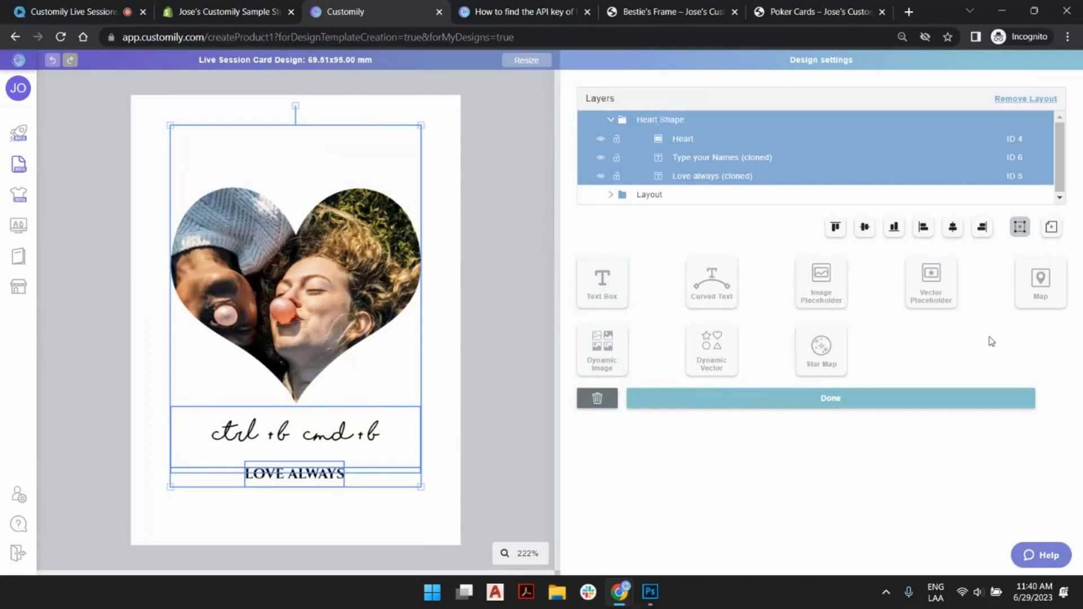
- Remove the "(cloned)" suffix from the heart layout's names text layer, leaving "Type your Names"
click(725, 163)
double_click(751, 157)
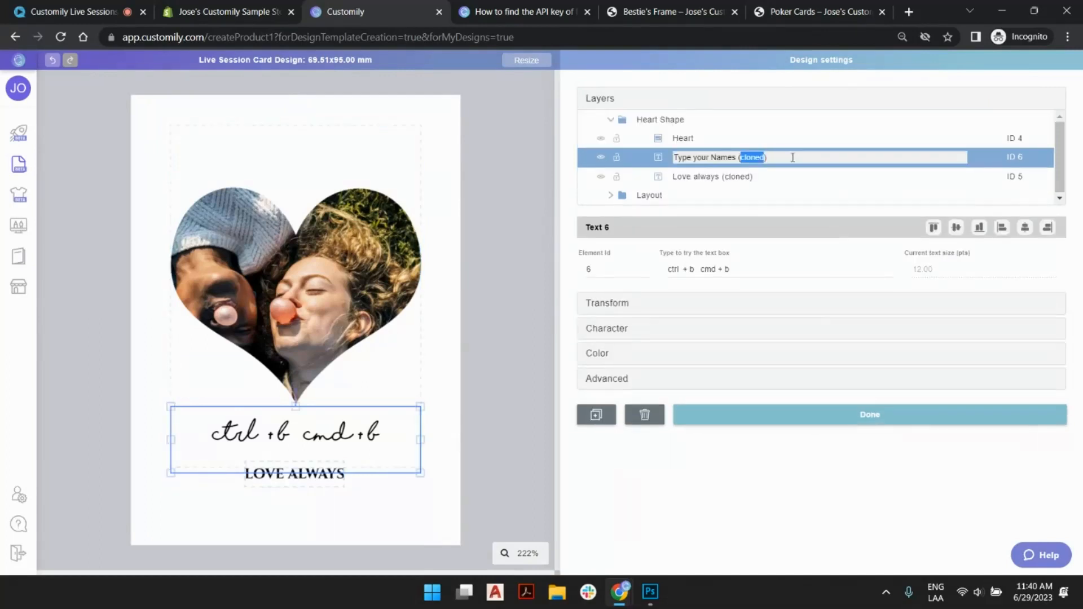
key(BackSpace)
key(BackSpace)
key(BackSpace)
key(Return)
- Remove the "(cloned)" suffix from the heart layout's other text layer, leaving "Love always"
click(728, 177)
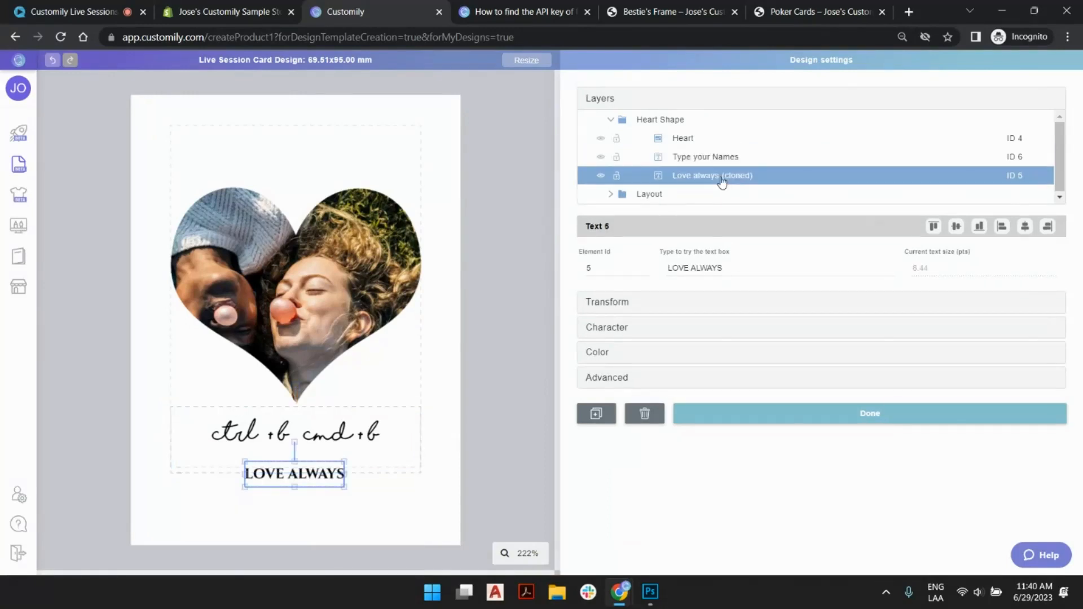
click(722, 177)
double_click(722, 176)
key(BackSpace)
key(BackSpace)
key(Return)
click(733, 158)
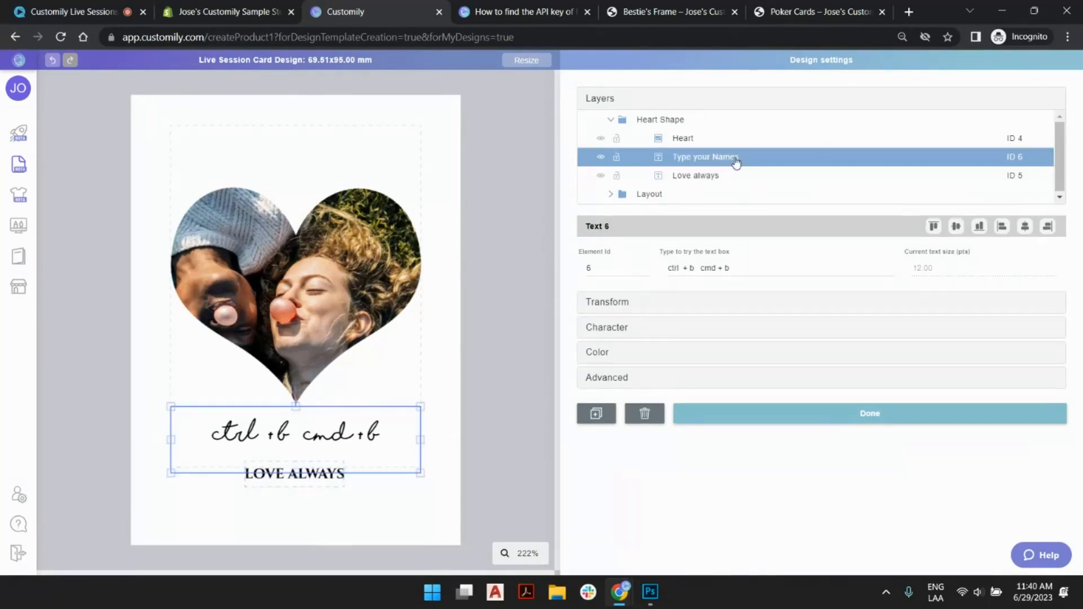
- Rename the diamond photo's layout group as "Diamond Shape" and collapse the Heart Shape group in the layer list
click(647, 196)
click(647, 195)
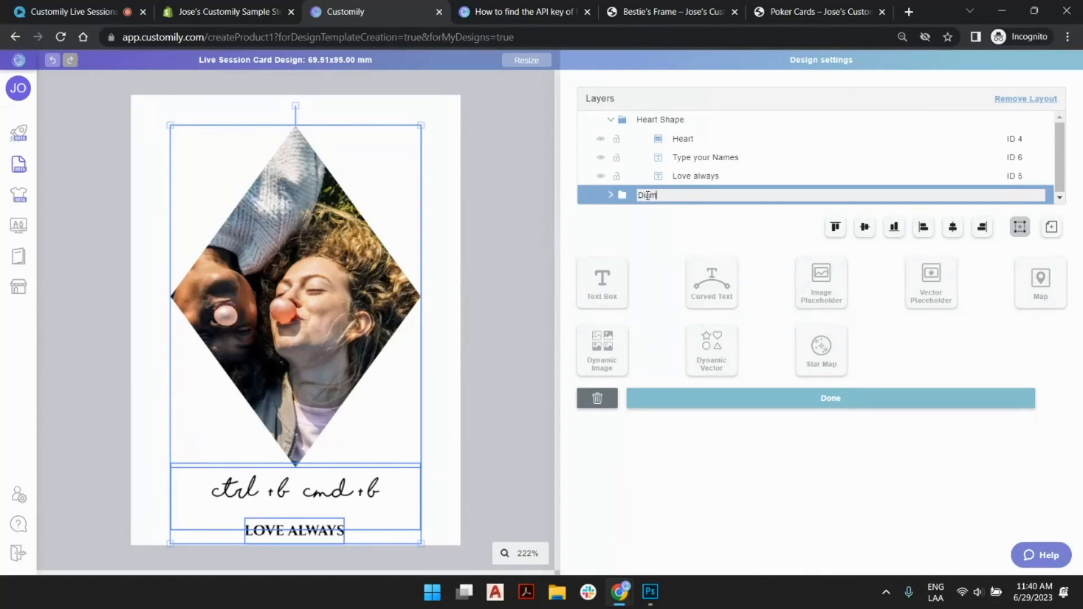
text(Diamong Shape)
key(Return)
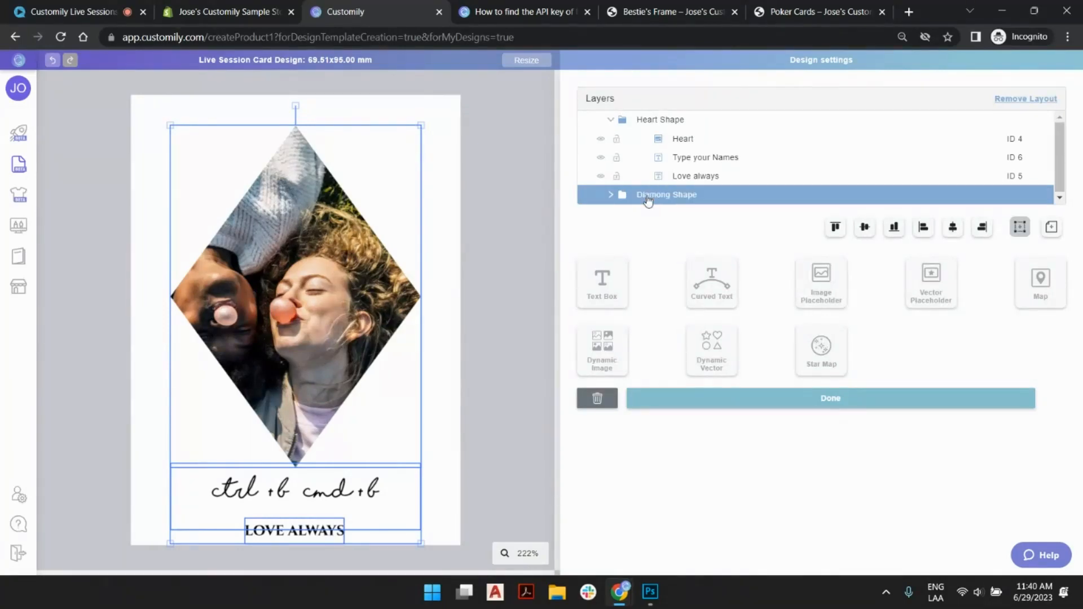
click(647, 197)
key(BackSpace)
text(d)
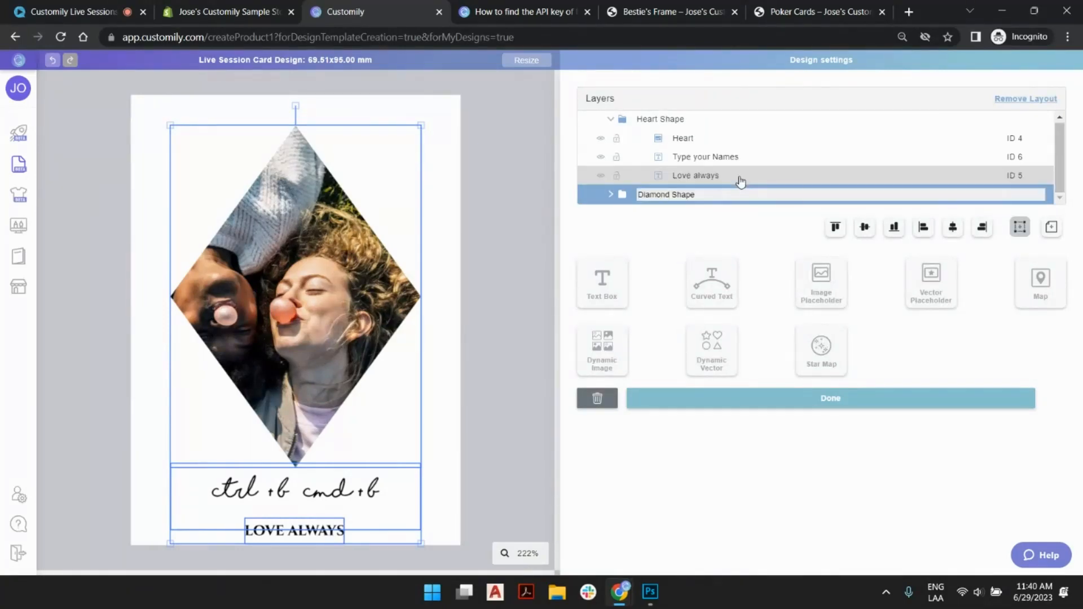
key(Return)
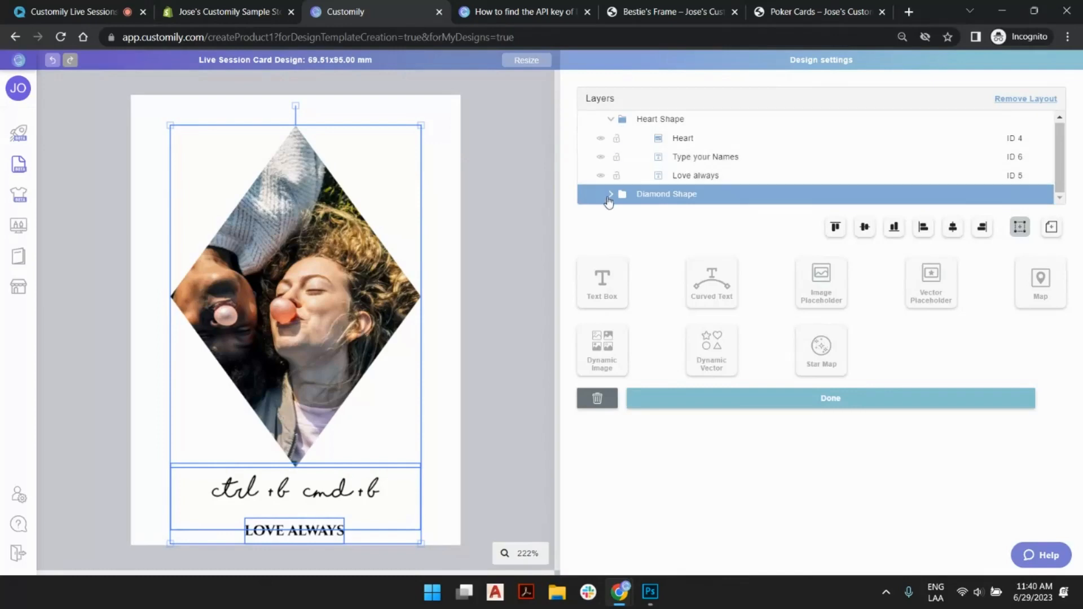
click(611, 119)
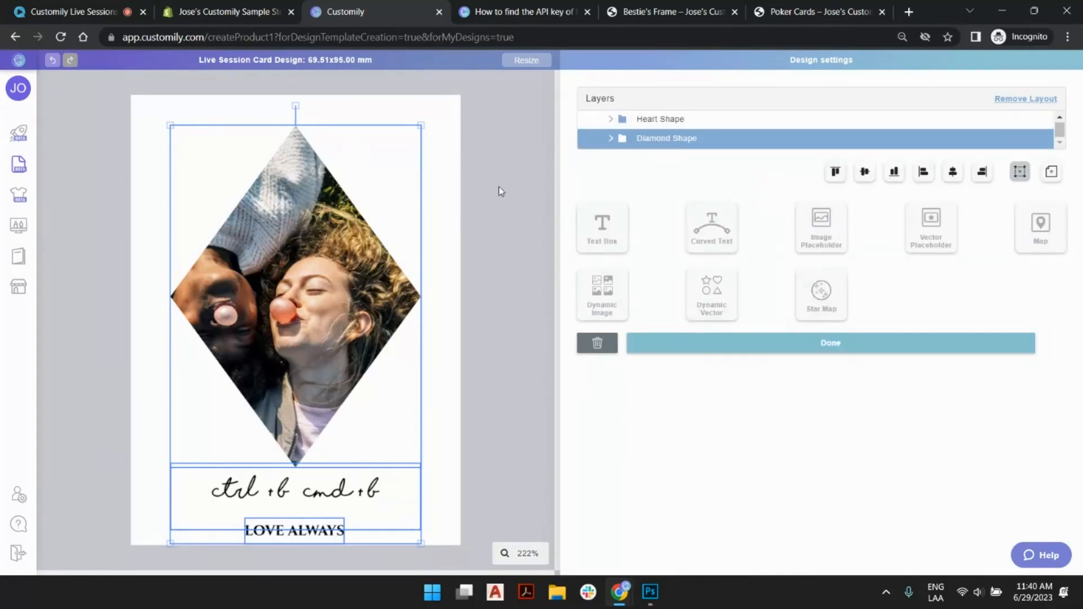
- Alternate between the Heart Shape and Diamond Shape layouts to check how each one displays on the card
click(666, 119)
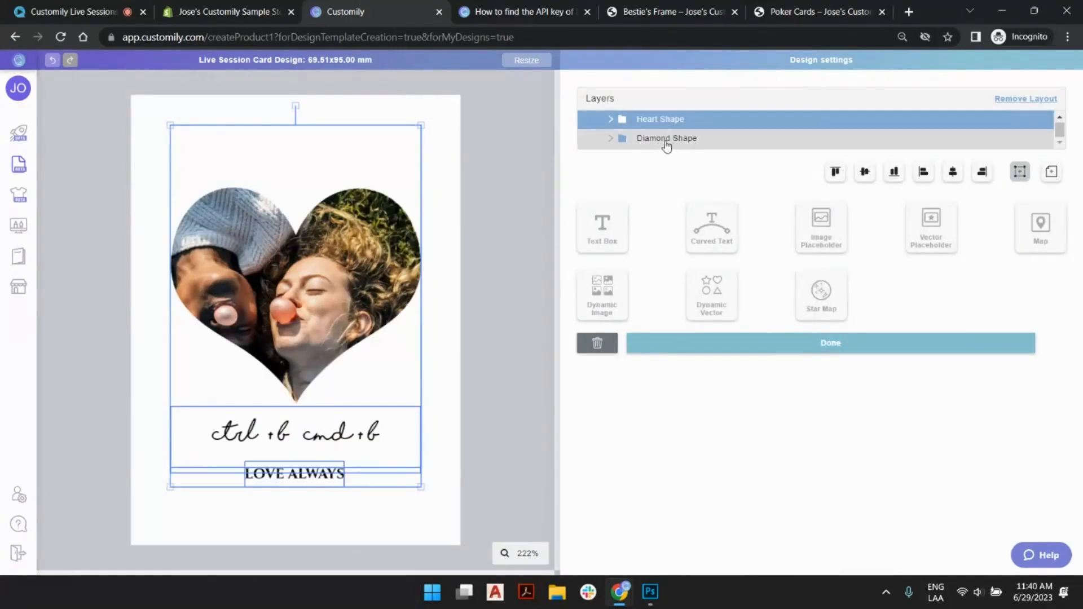
click(666, 143)
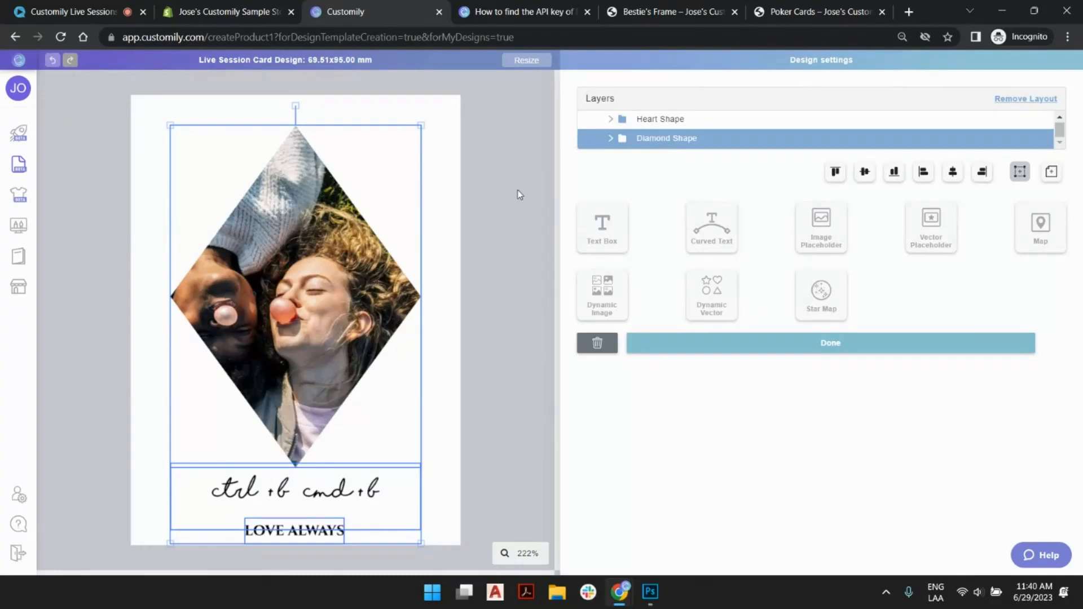
click(666, 120)
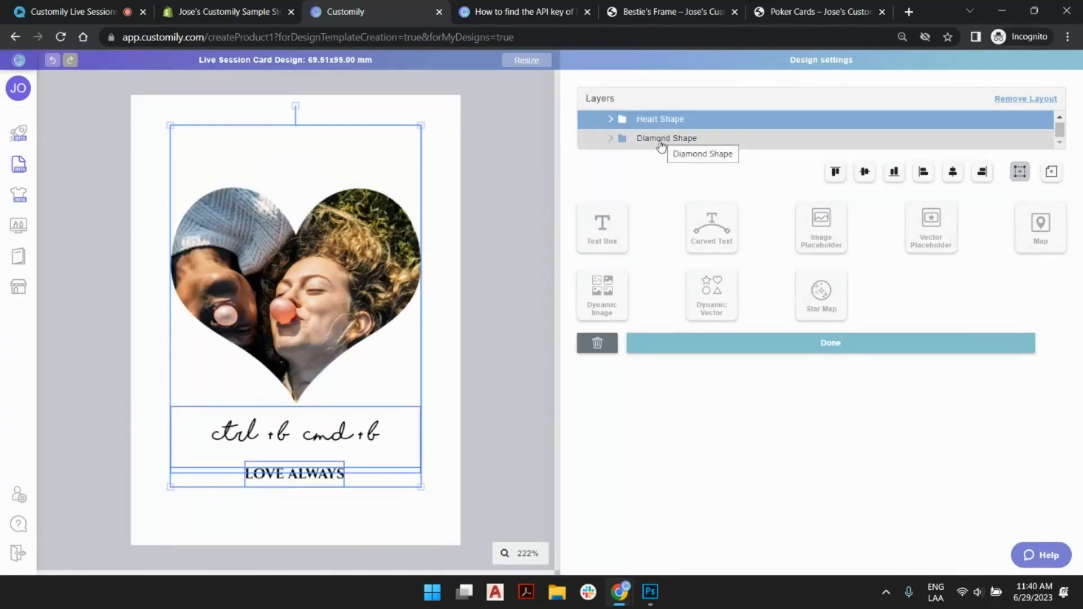
click(654, 142)
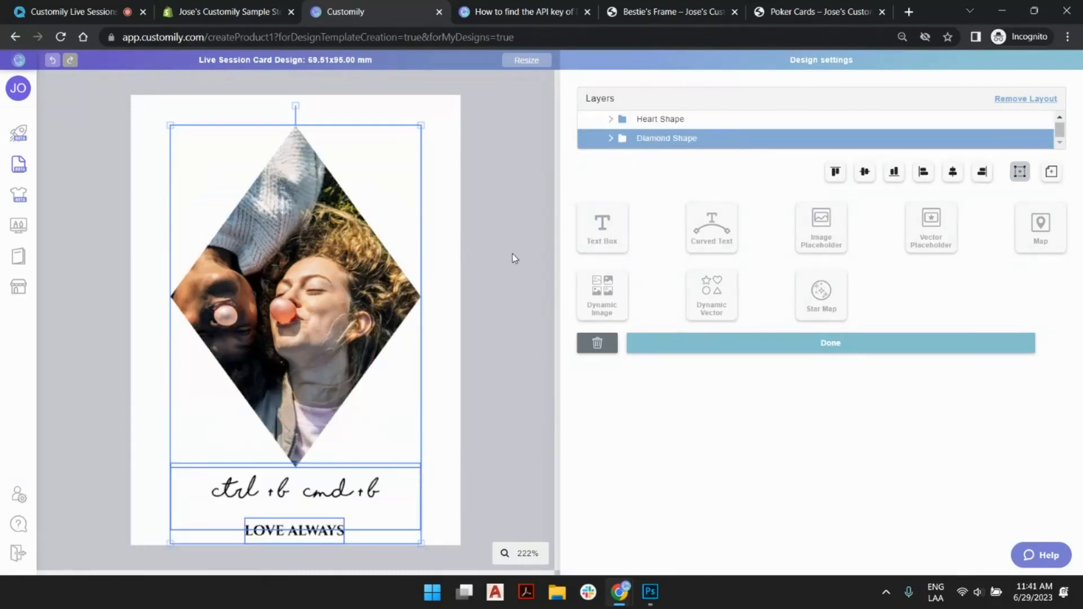
click(510, 255)
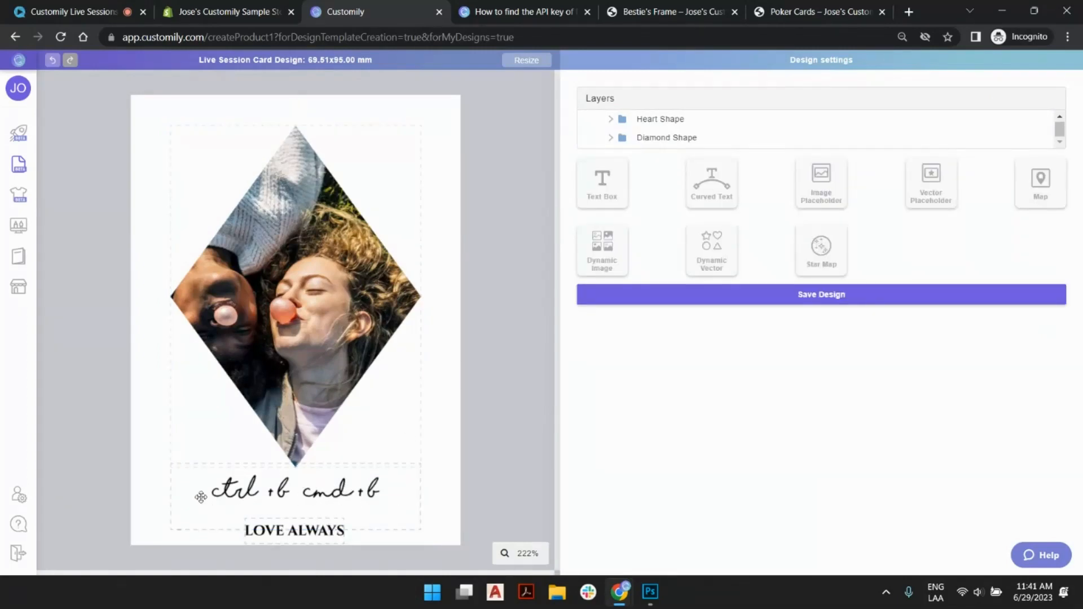
click(668, 123)
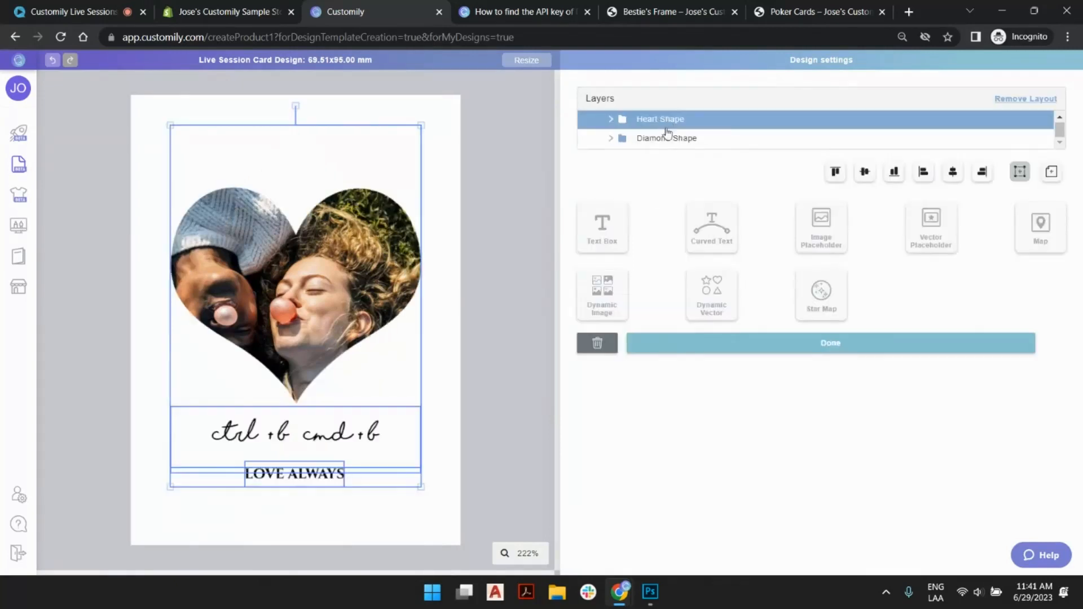
click(667, 138)
- Deselect the layout and save the card design, dismissing the save confirmation
click(510, 135)
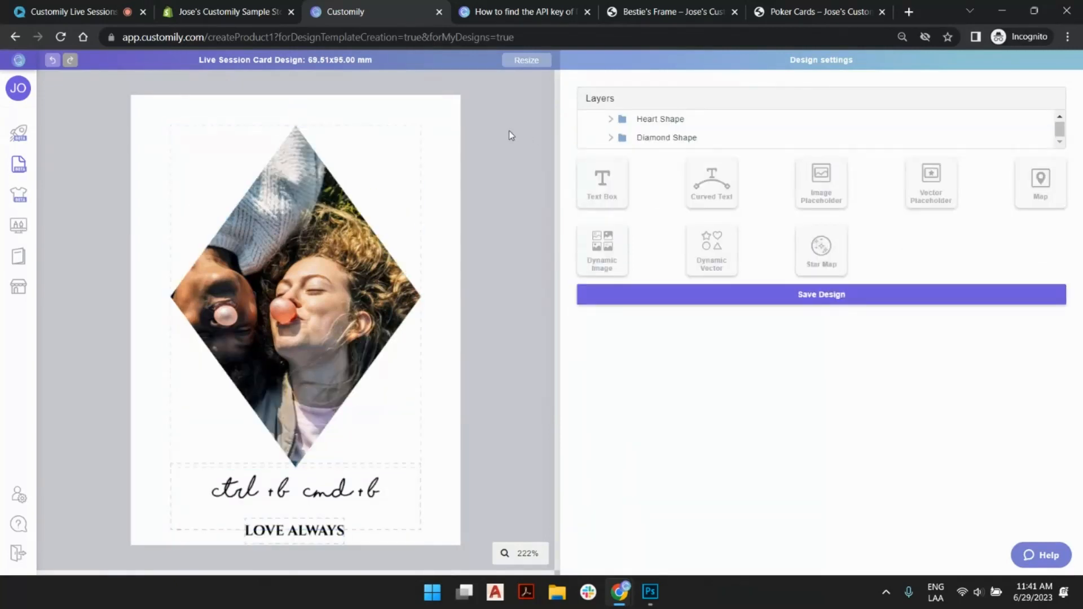
click(842, 294)
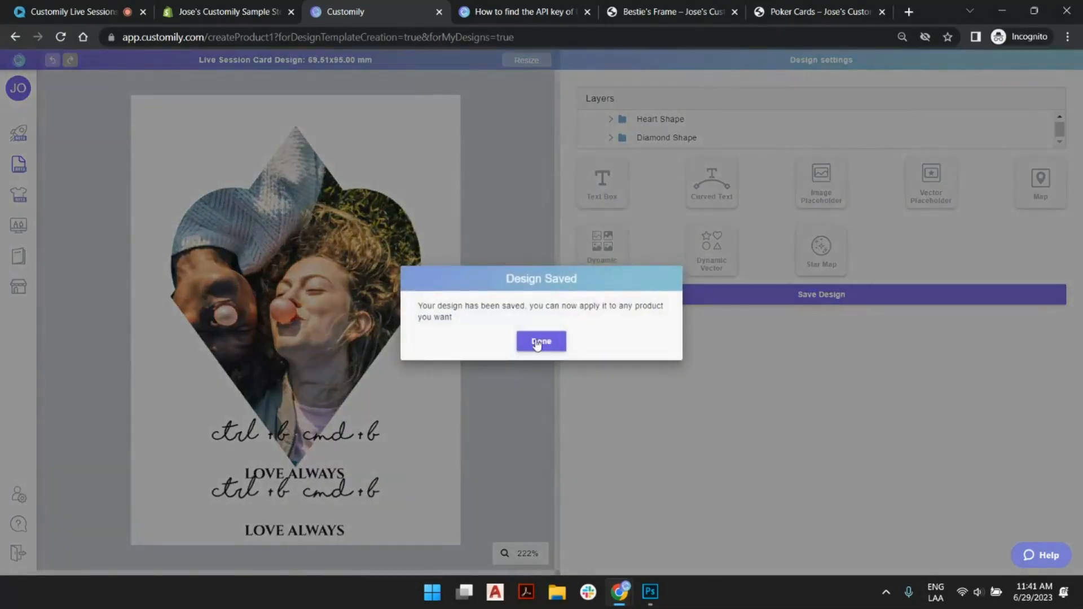
click(536, 343)
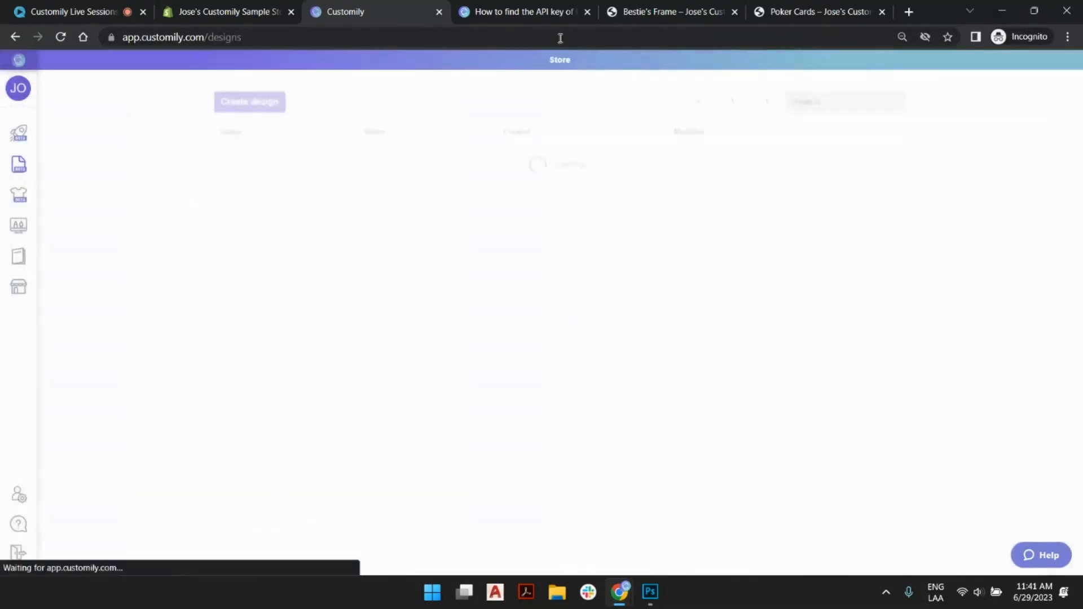
- Check the image shape choices on the store's Poker Cards product page without changing the selection
click(652, 12)
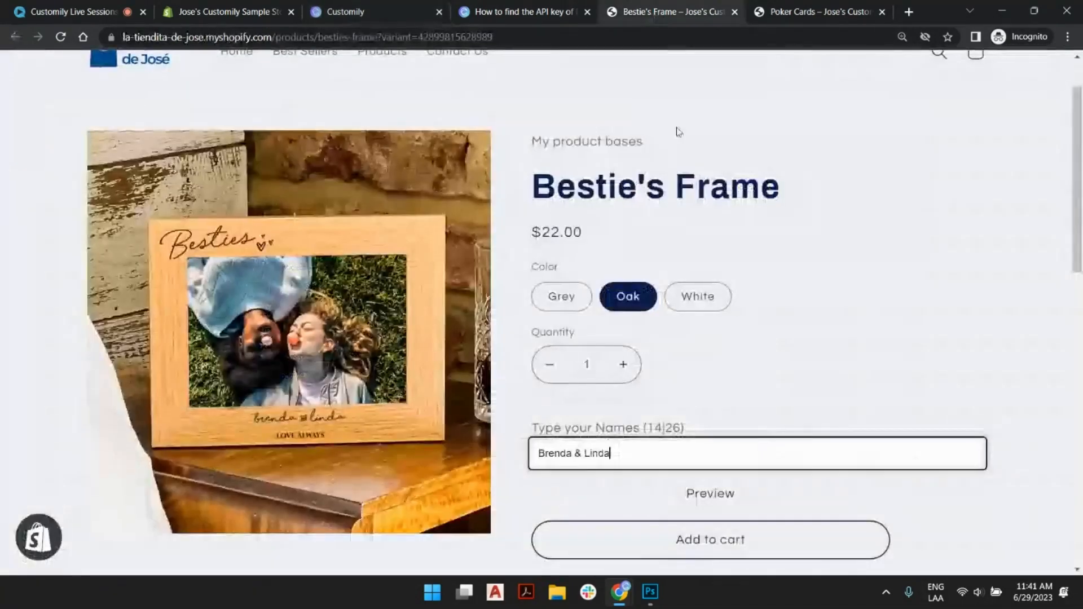
click(806, 8)
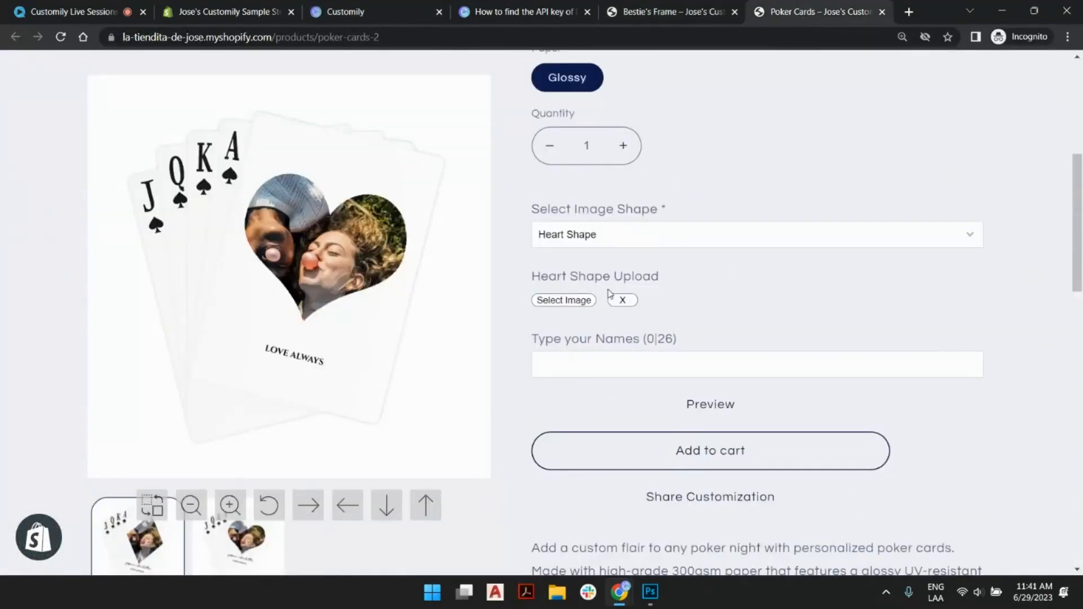
click(581, 241)
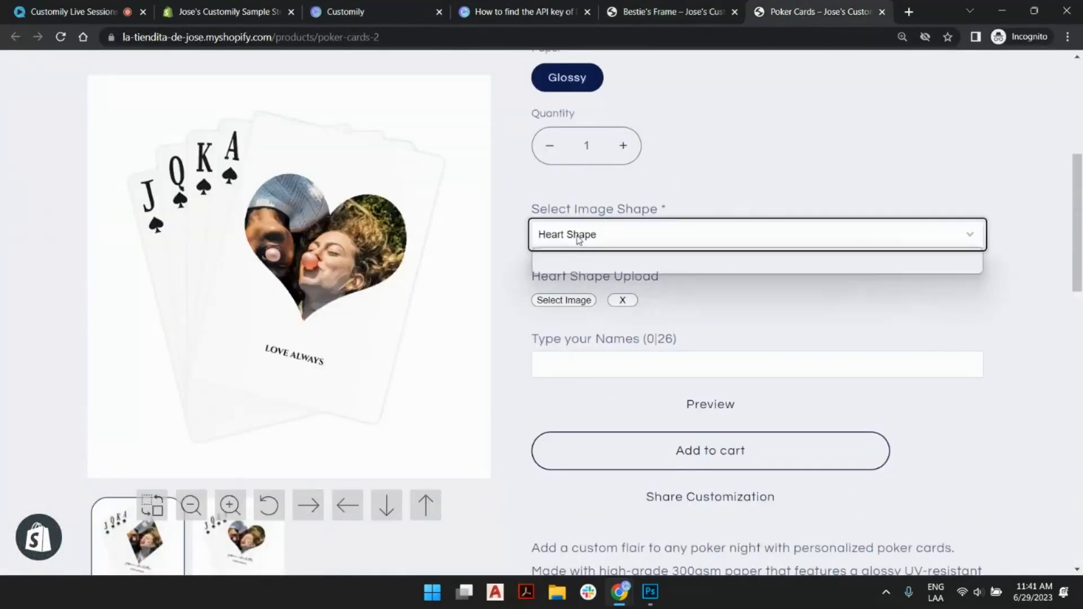
click(710, 204)
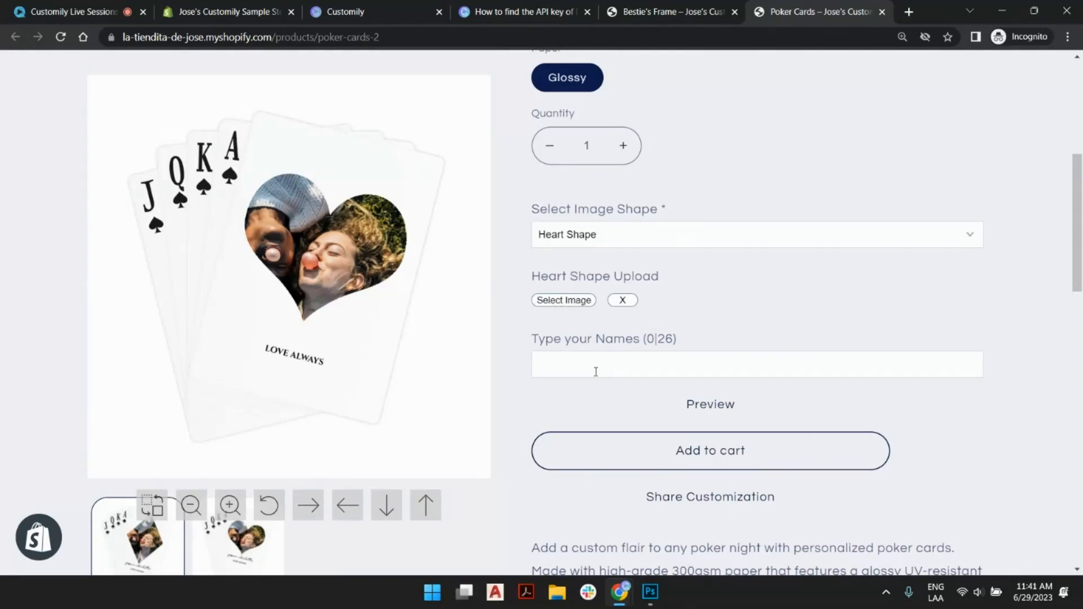
- Return to the Customily designs list and open the options of "Live Session Card Design" on its last page
click(376, 12)
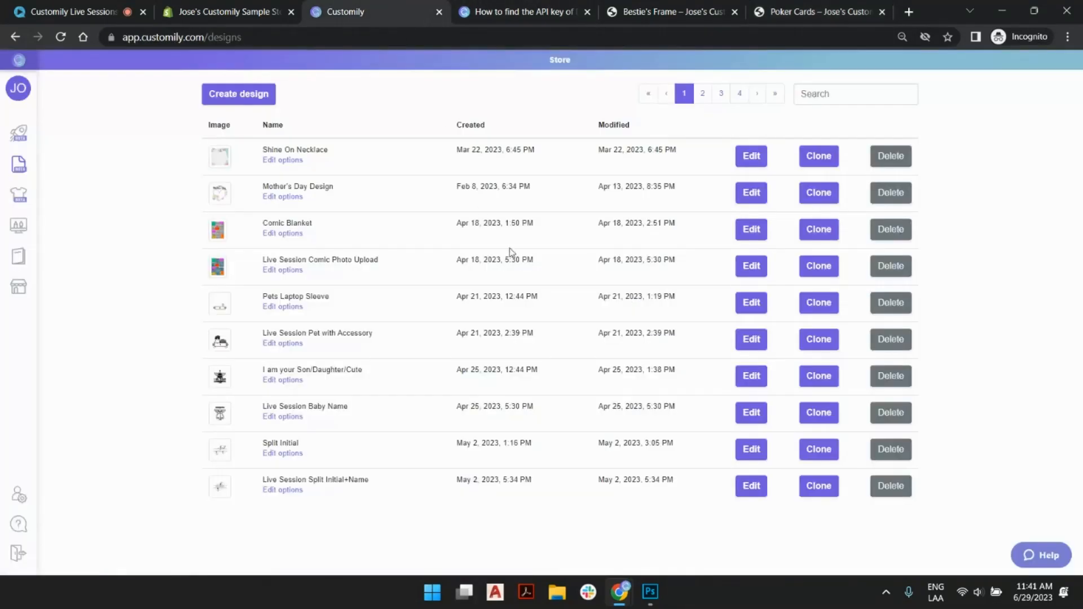
click(775, 93)
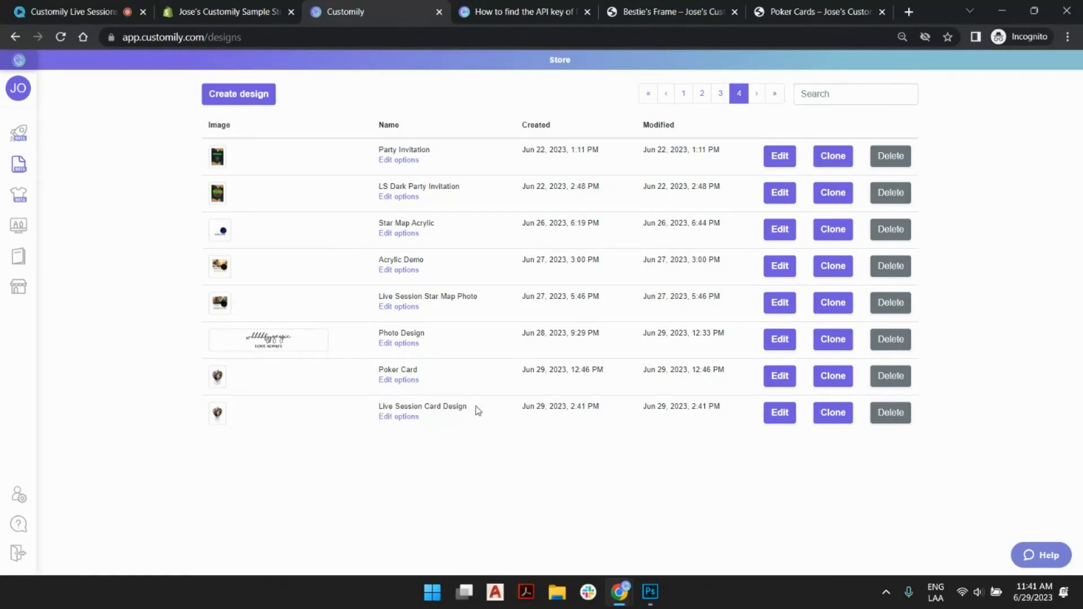
click(401, 418)
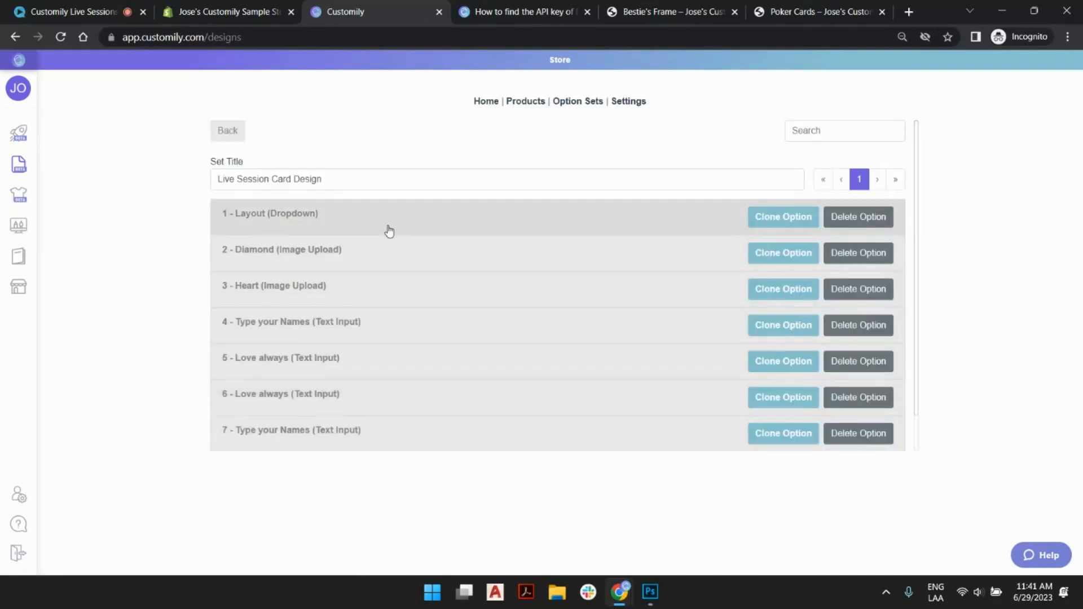
- Examine the Layout dropdown option's settings and dropdown values, then collapse it
click(351, 220)
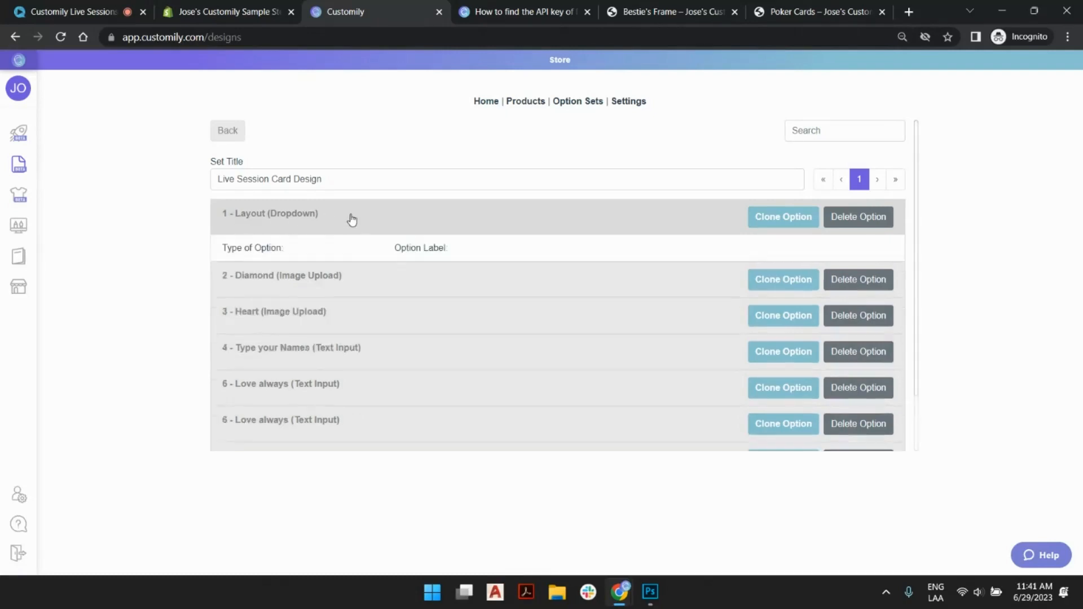
scroll(423, 237, down, 3)
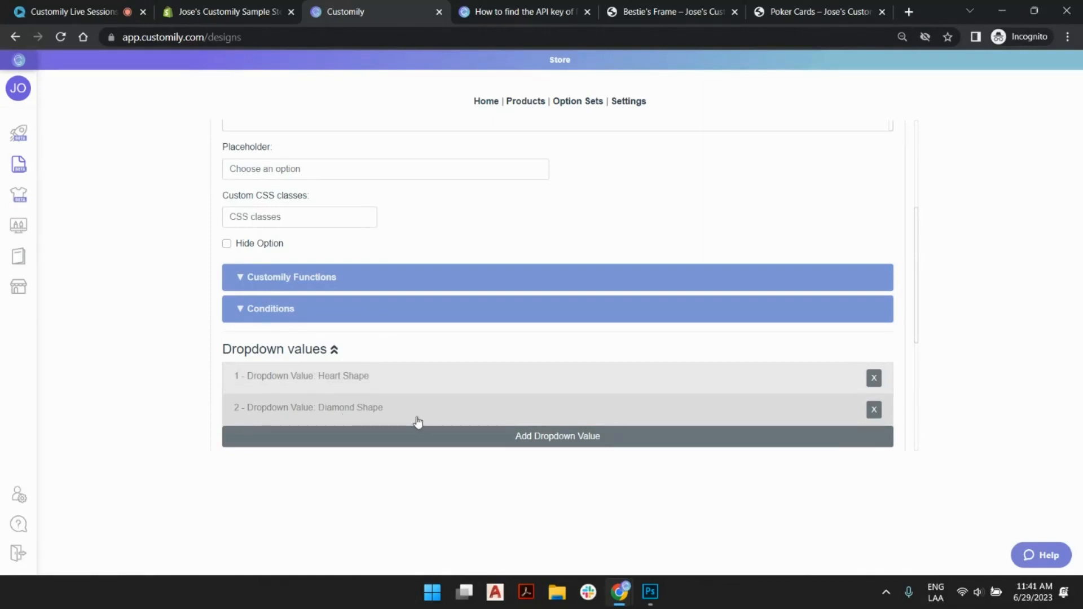
scroll(410, 407, up, 3)
click(405, 220)
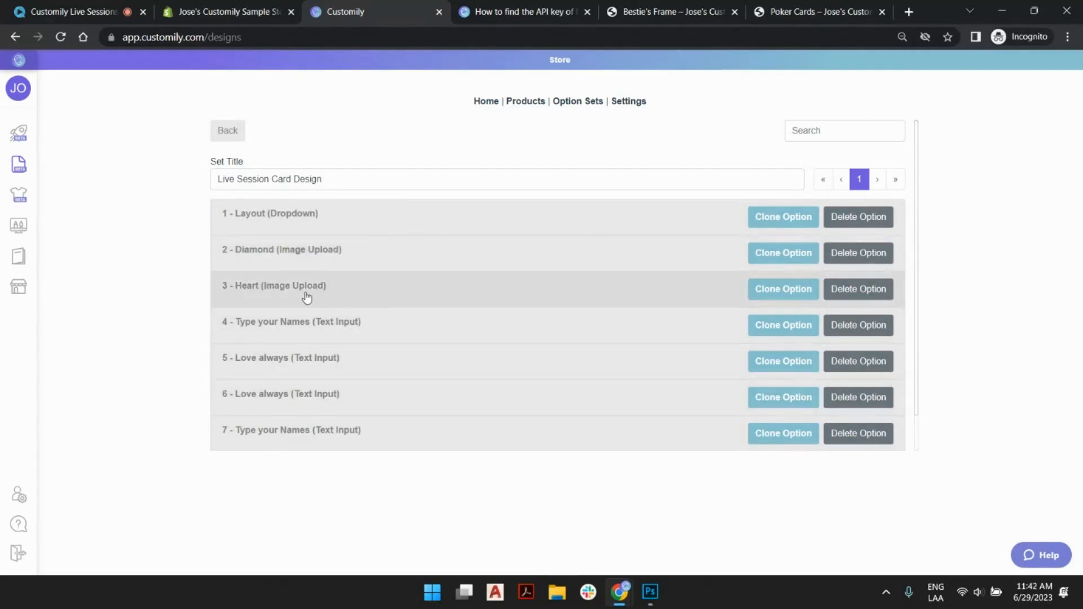
- Move the last "Type your Names" text input above the second "Love always" text input in the option set
scroll(421, 305, down, 1)
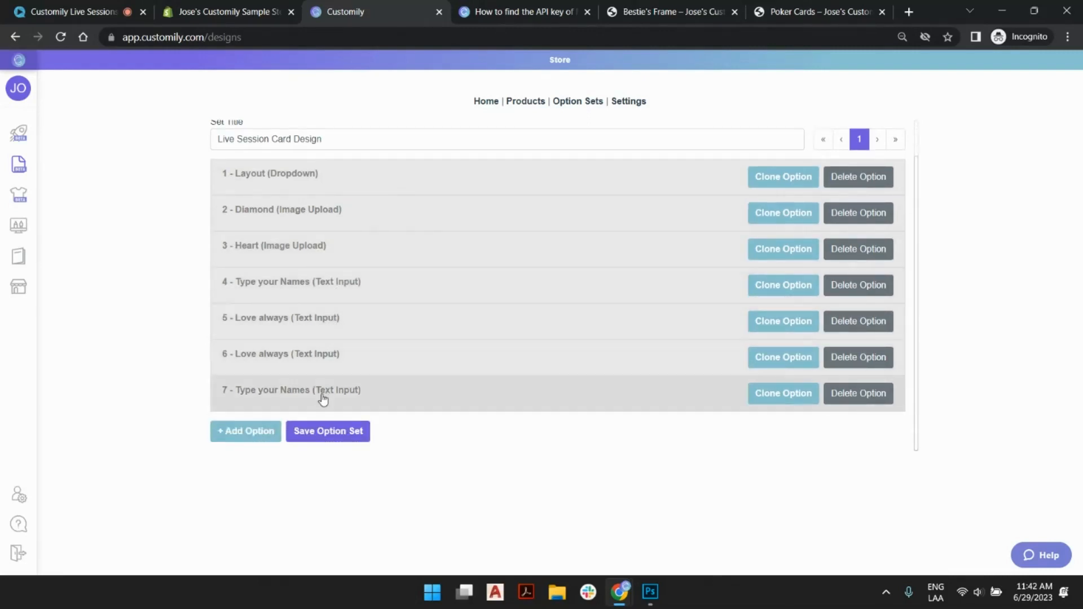
drag(324, 399, 321, 359)
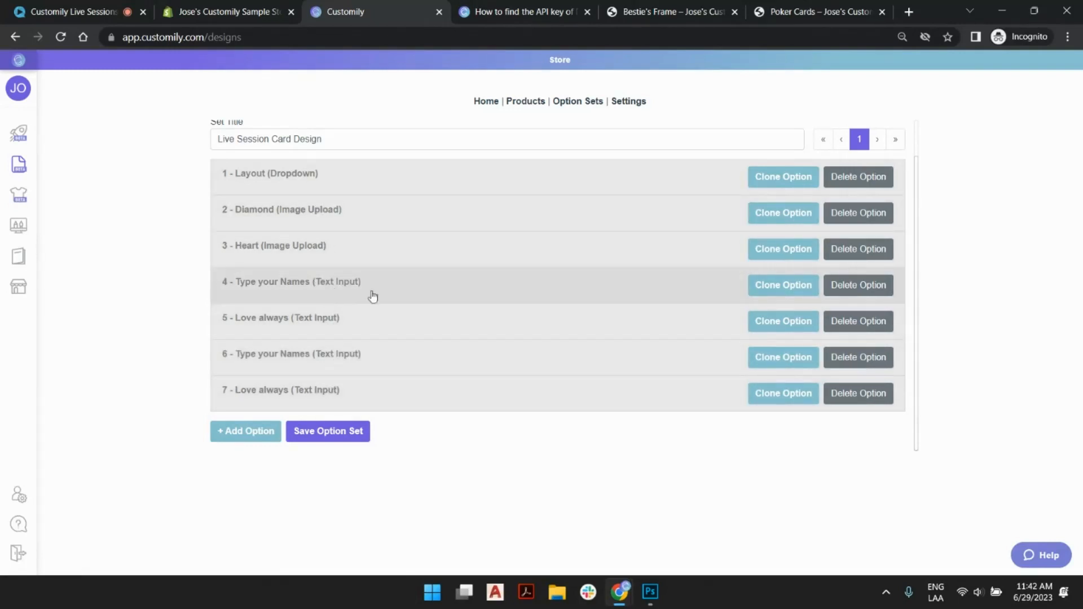
- Open the second "Type your Names" option and inspect its display conditions
click(323, 362)
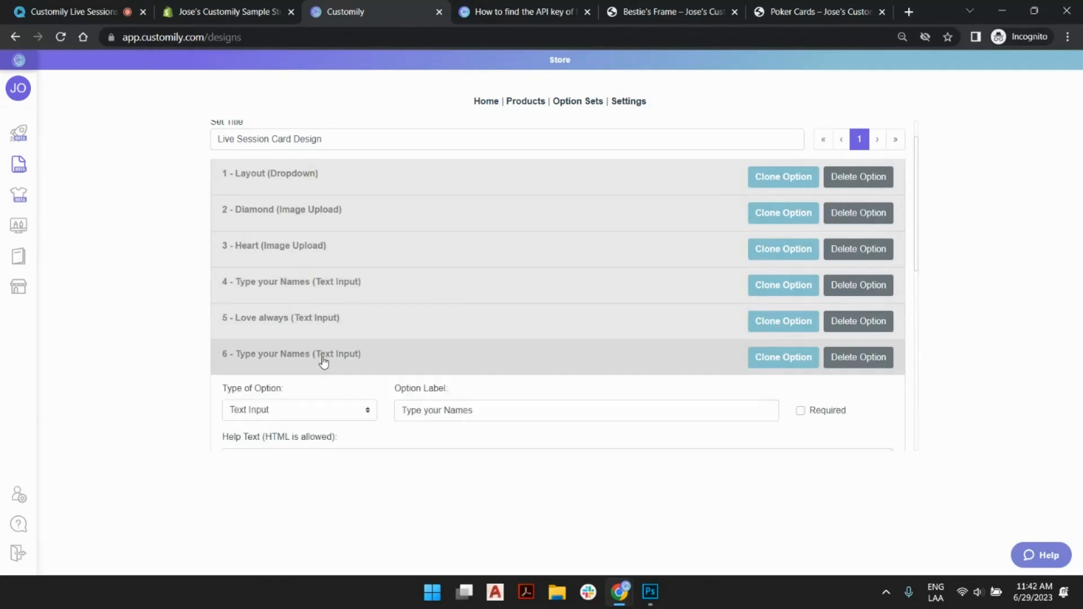
scroll(364, 330, down, 8)
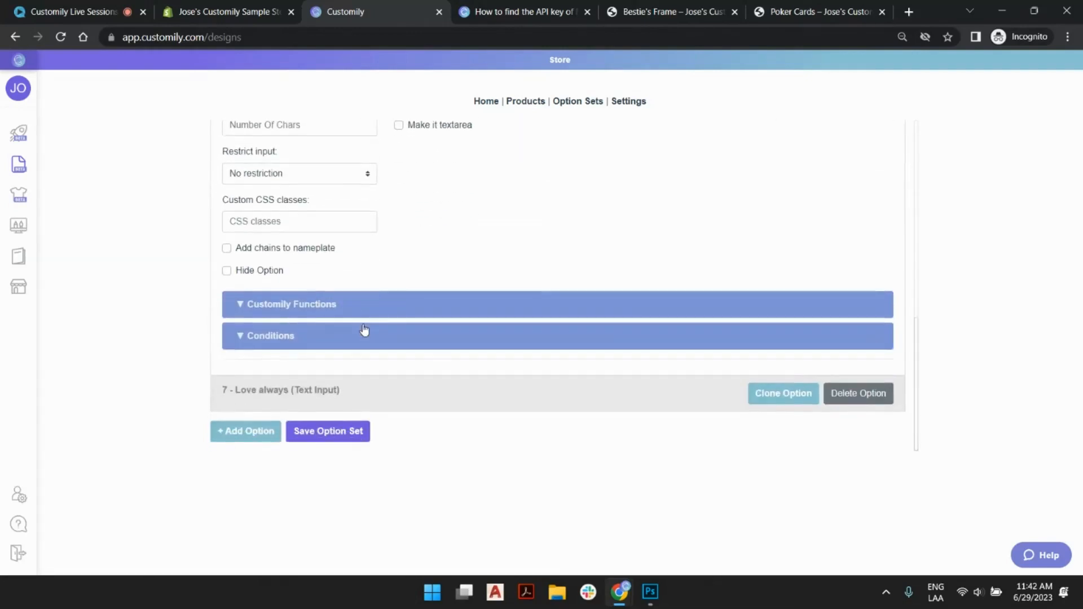
click(284, 341)
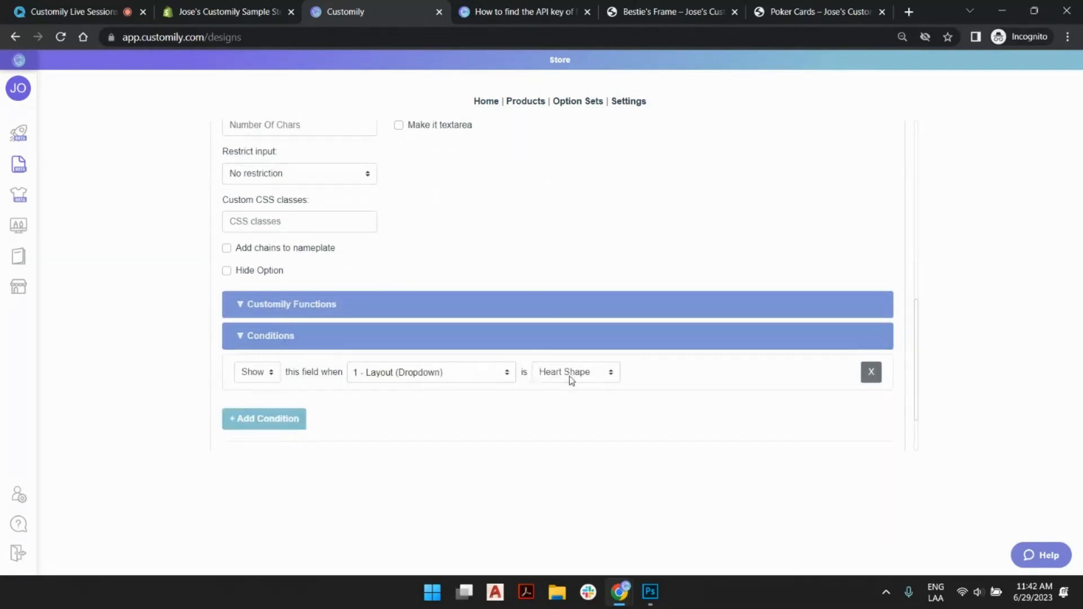
- Rename the Layout dropdown option's label as "Select Photo Shape" and collapse the option
scroll(411, 294, up, 6)
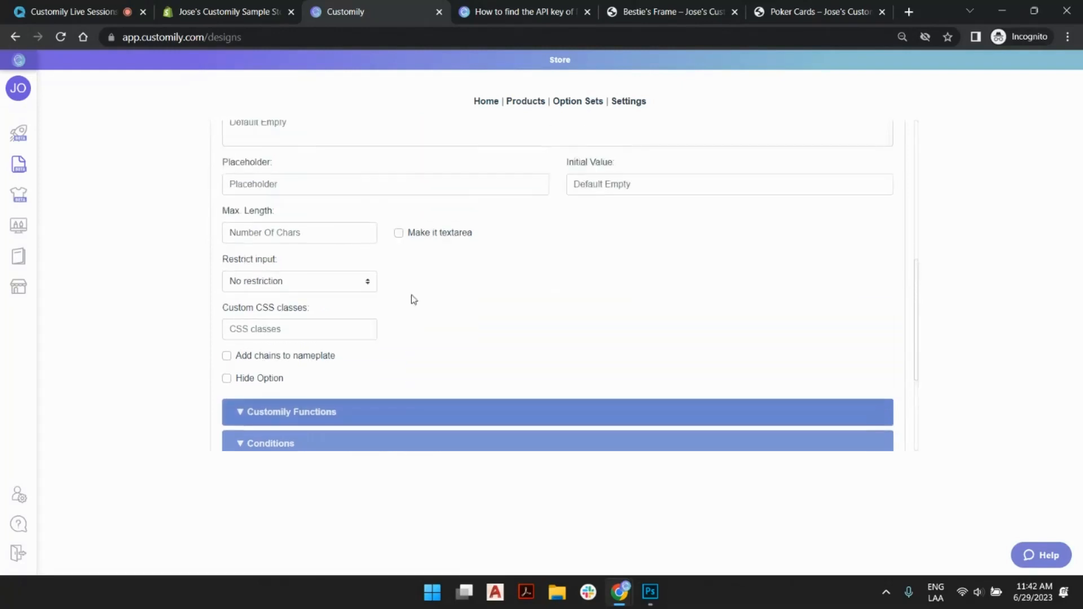
click(378, 278)
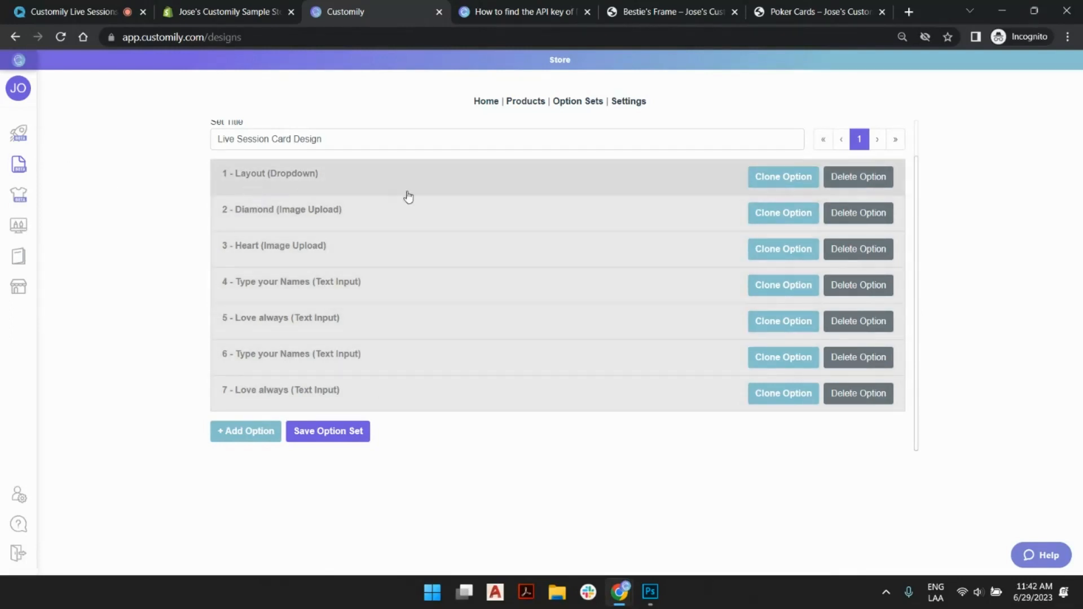
click(258, 177)
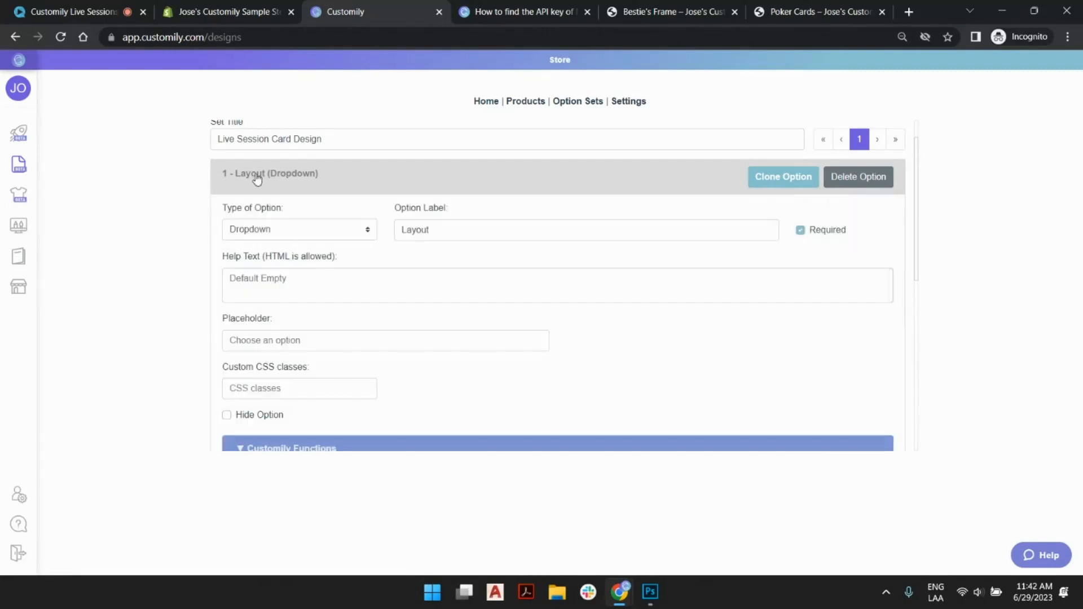
double_click(418, 230)
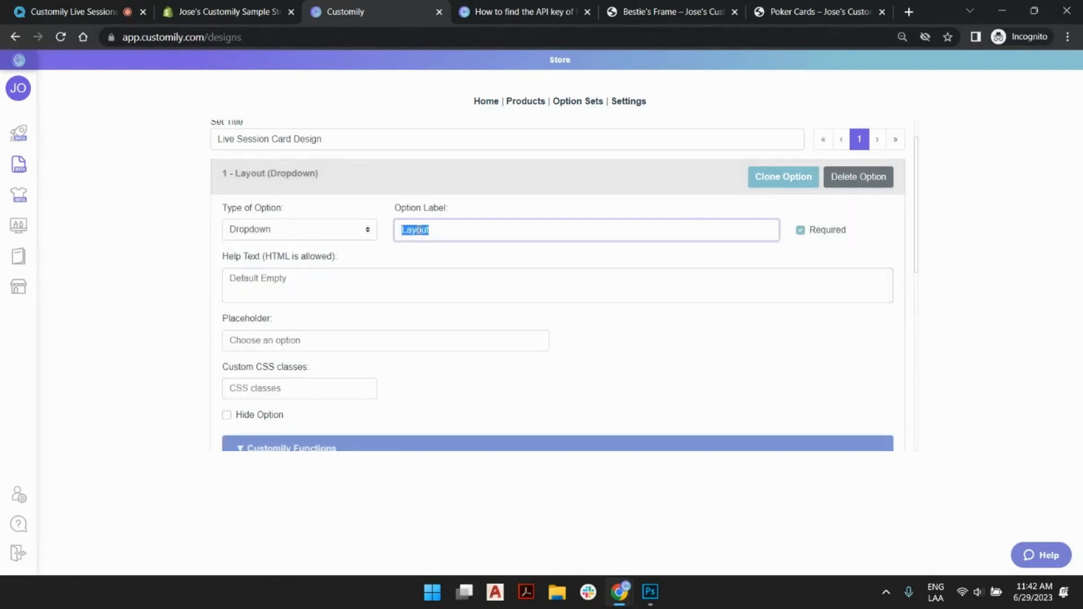
text(Select )
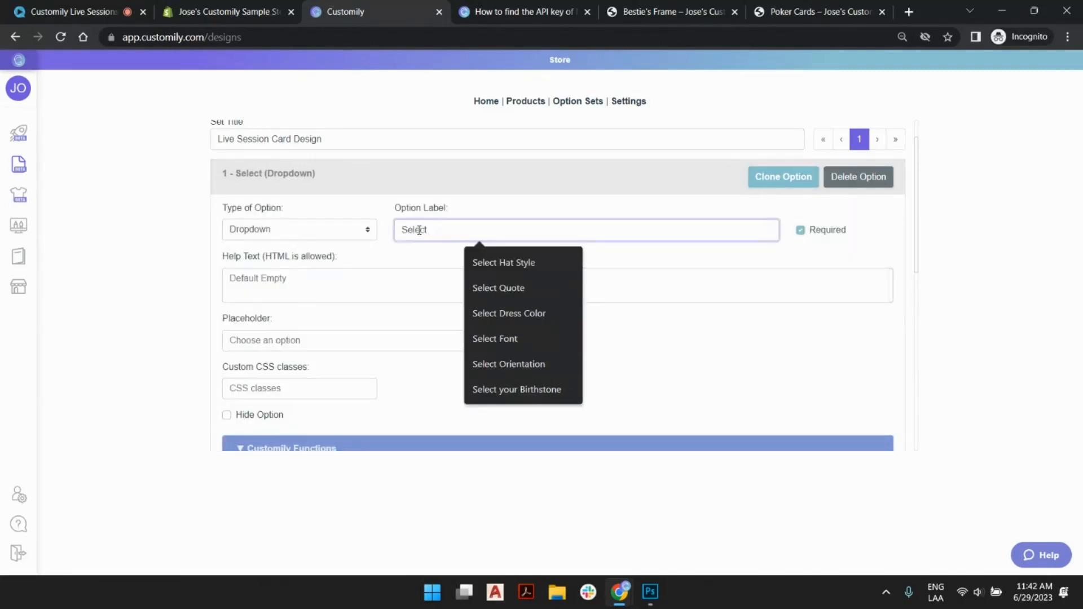
text(Photo Shape)
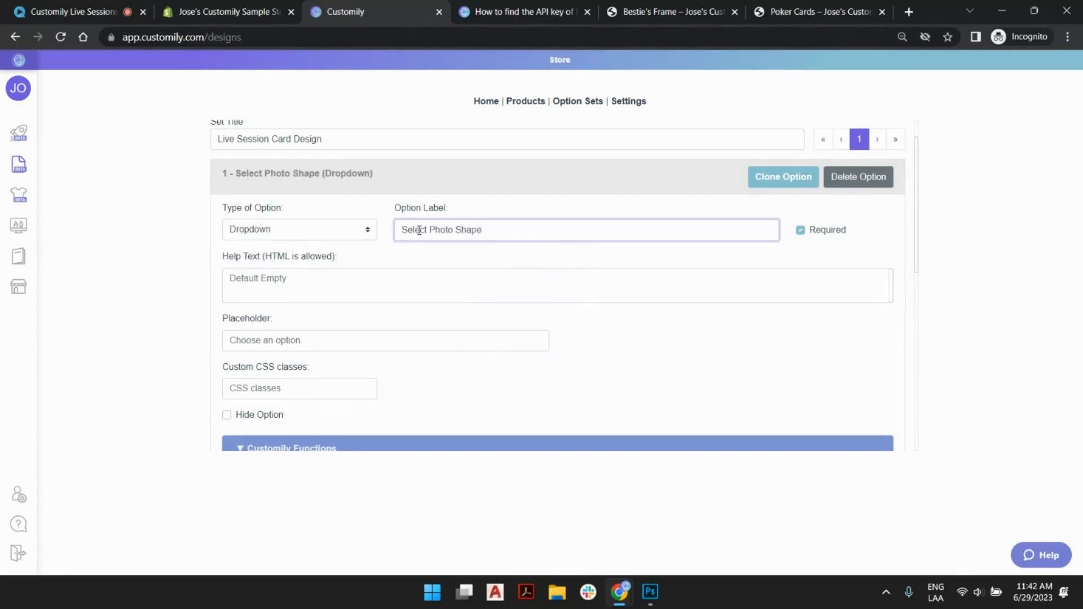
click(457, 180)
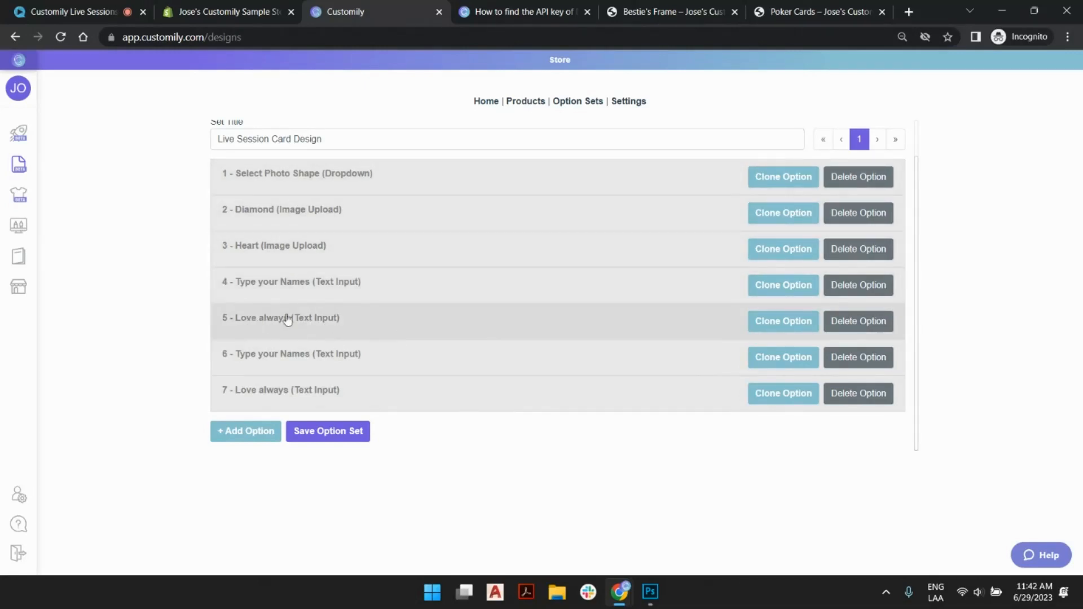
- Set the initial value of the first "Love always" text input to "love always" and hide that option from customers
click(377, 328)
scroll(568, 298, down, 5)
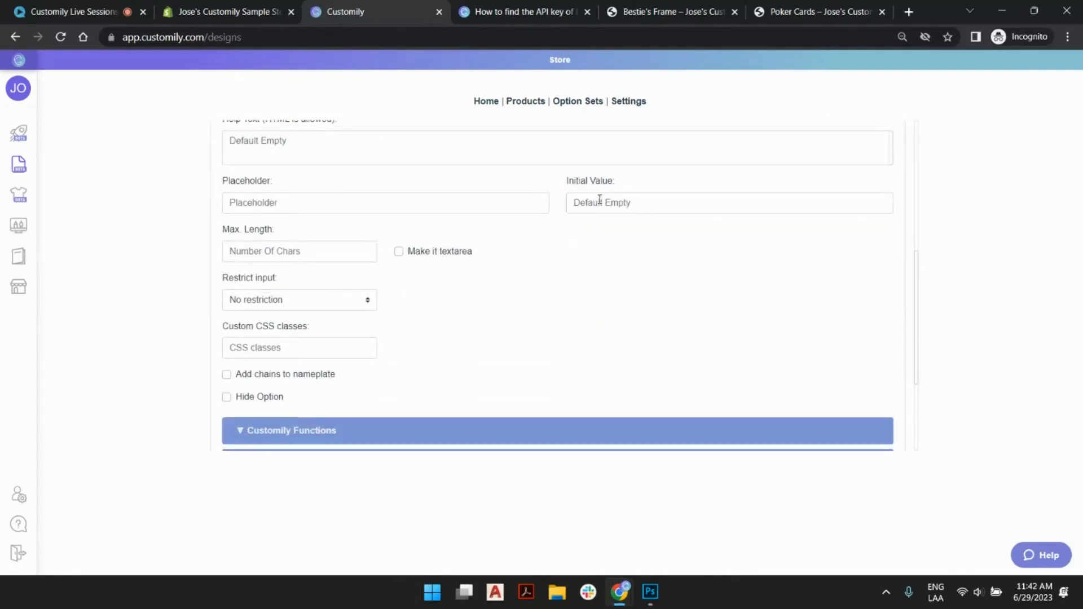
click(595, 206)
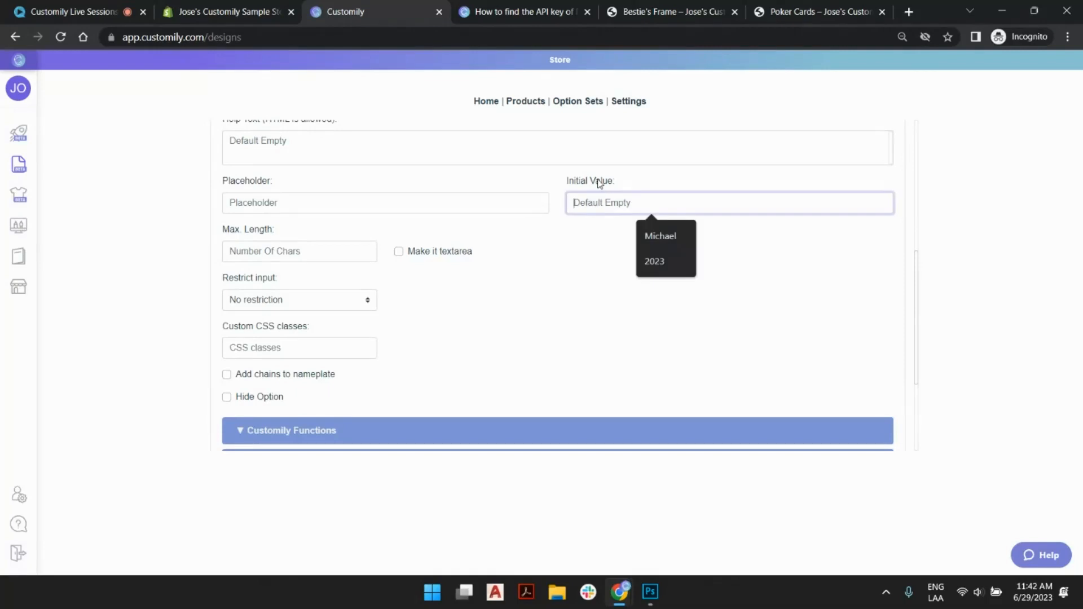
text(love always)
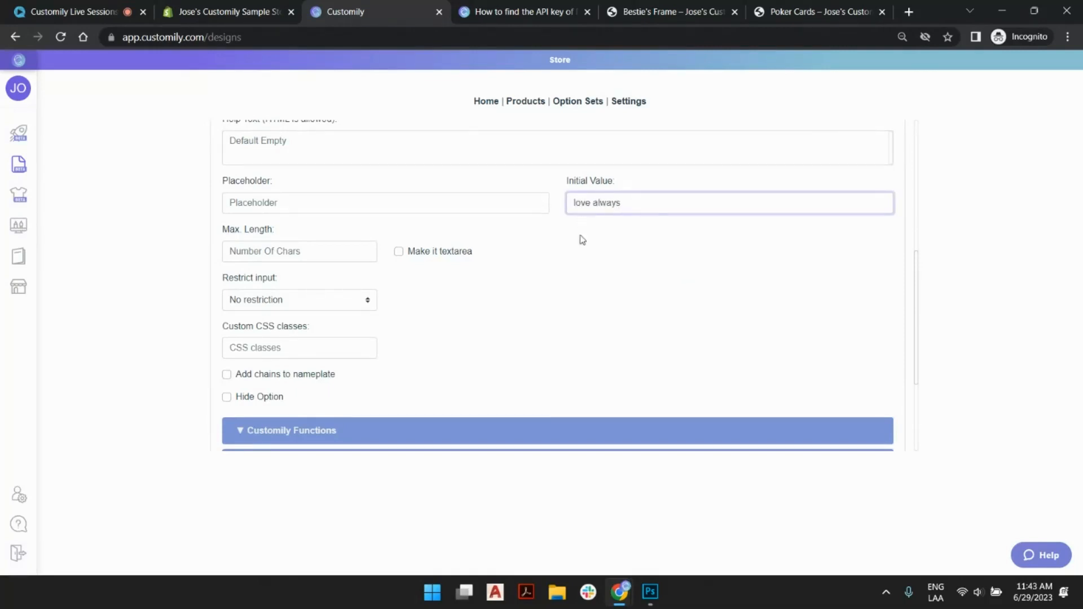
drag(625, 202, 577, 206)
drag(602, 205, 585, 203)
click(629, 198)
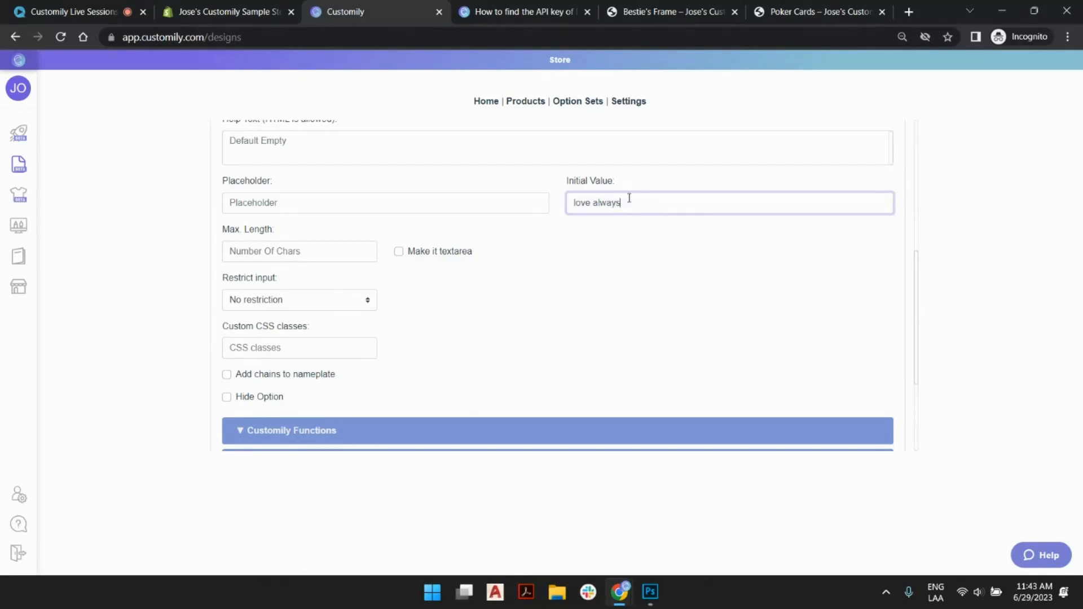
click(228, 397)
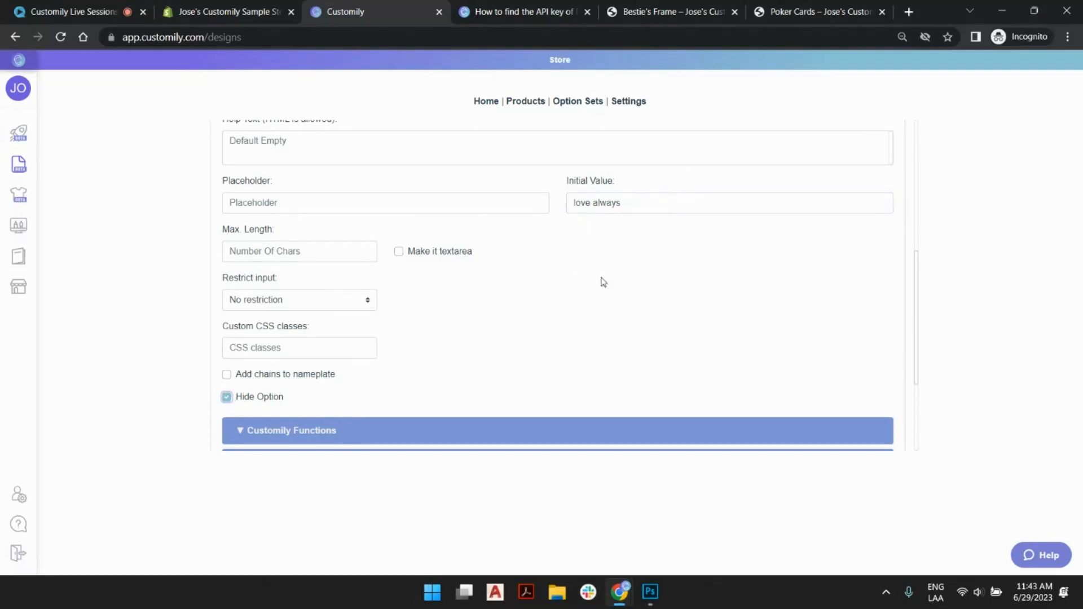
drag(620, 203, 555, 205)
click(598, 255)
scroll(465, 330, up, 5)
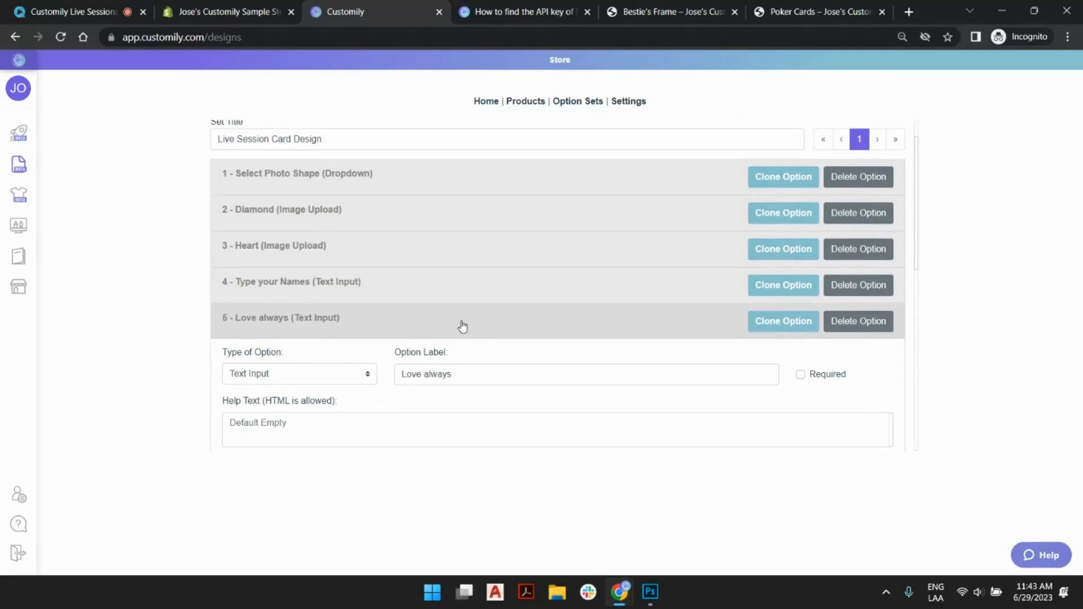
click(463, 326)
- Give the last "Love always" text input the initial value "love always" and make it hidden, saving the option set
click(432, 394)
scroll(454, 361, down, 5)
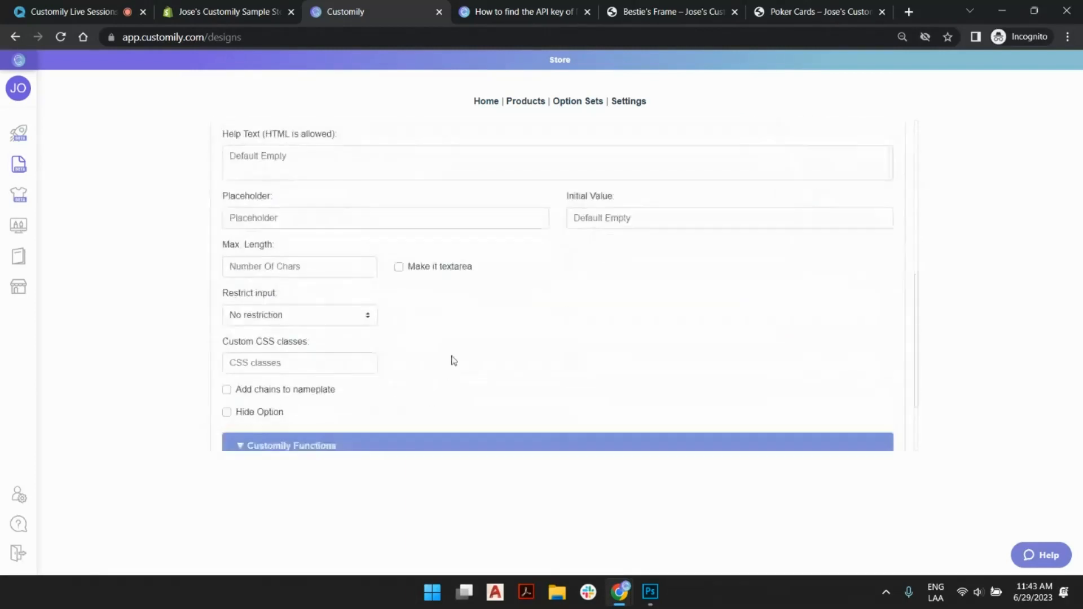
click(604, 206)
text(love)
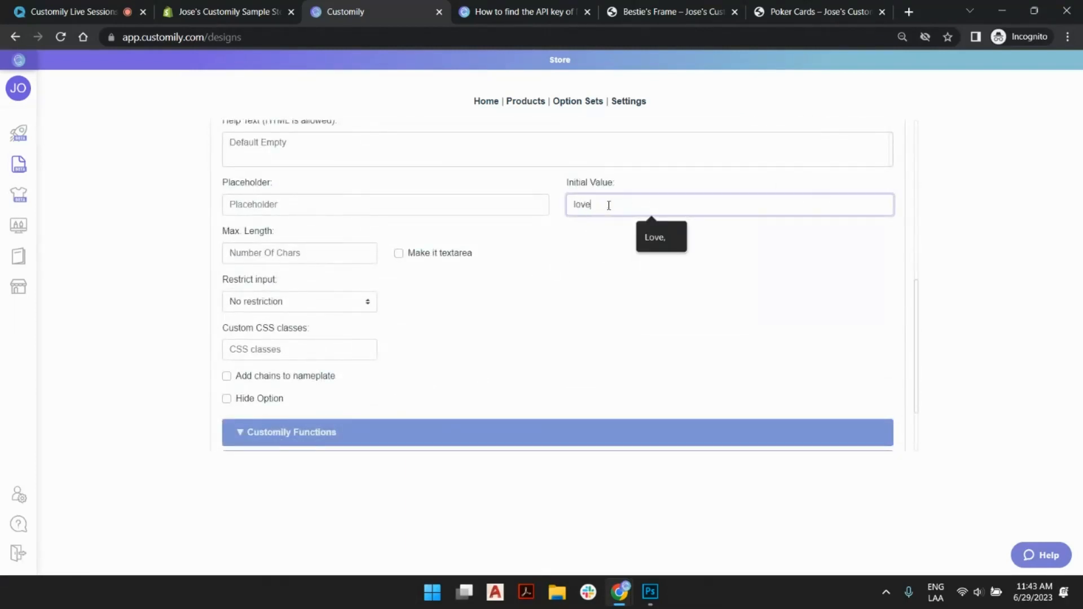
text( a)
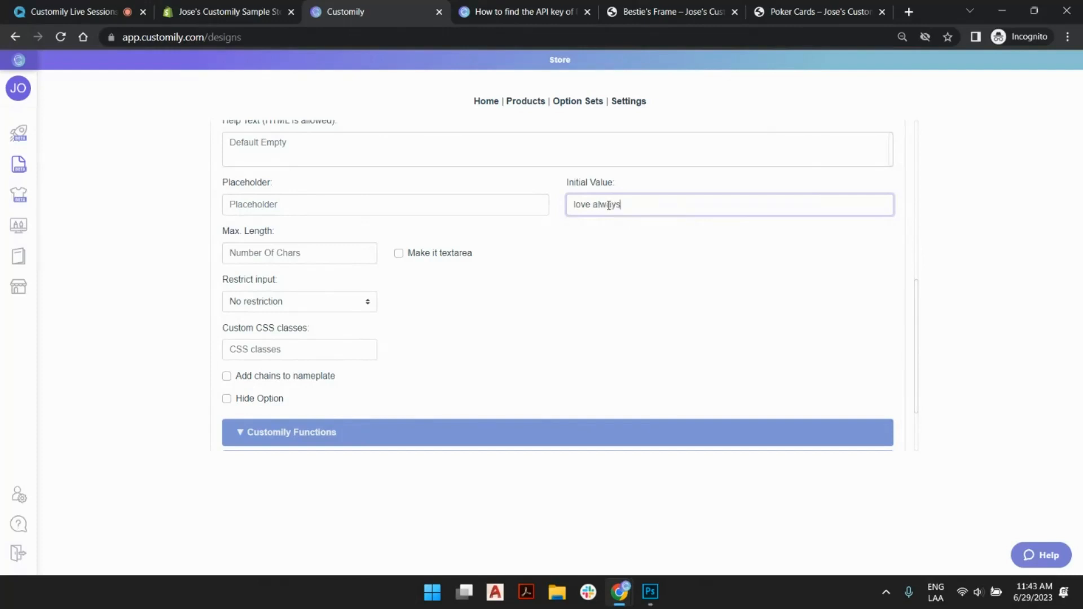
text(lways)
click(227, 399)
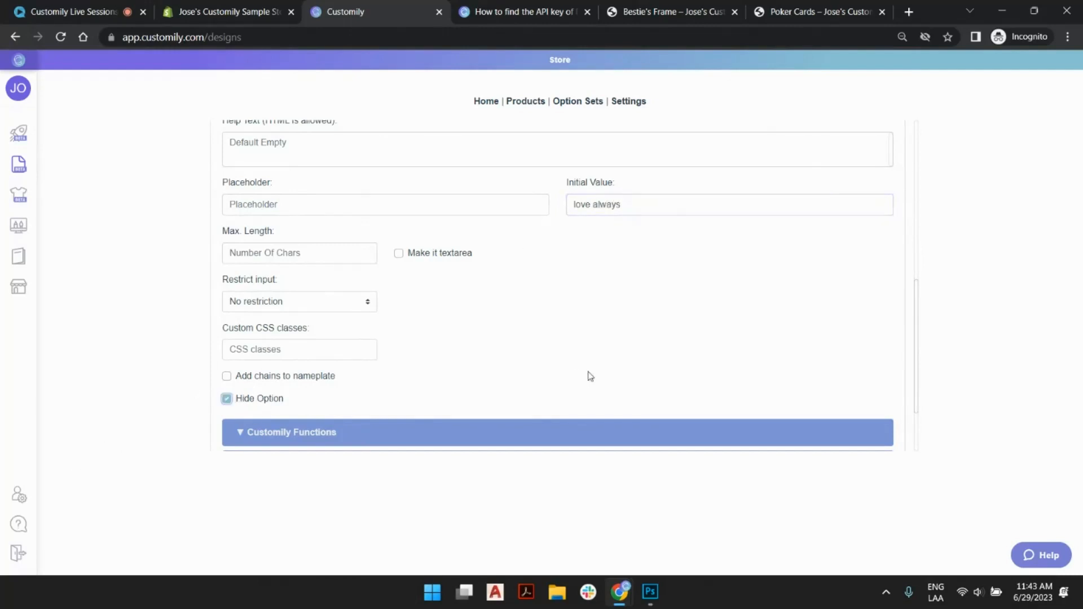
scroll(591, 374, up, 5)
click(468, 392)
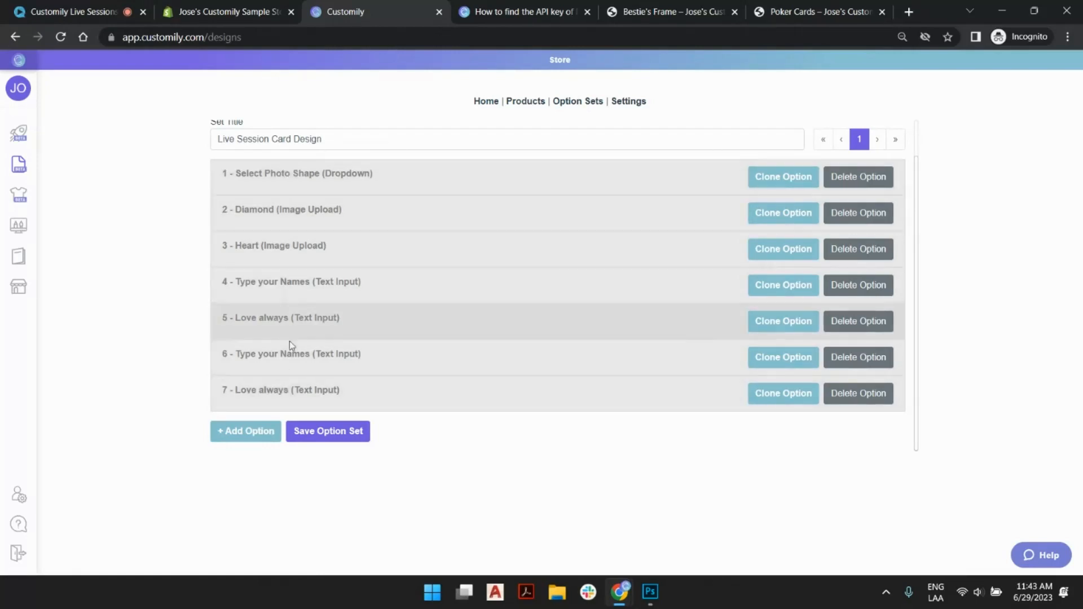
click(354, 440)
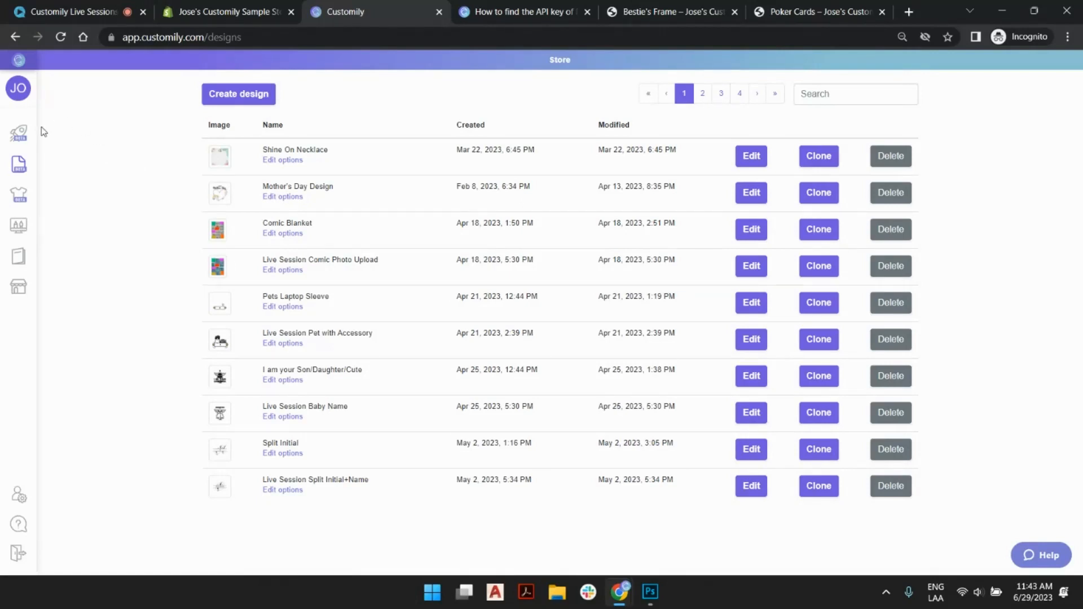
- Start a new store product from Printify's Poker Cards, keeping the 2.5" x 3.7" glossy variant and the front print area
click(30, 137)
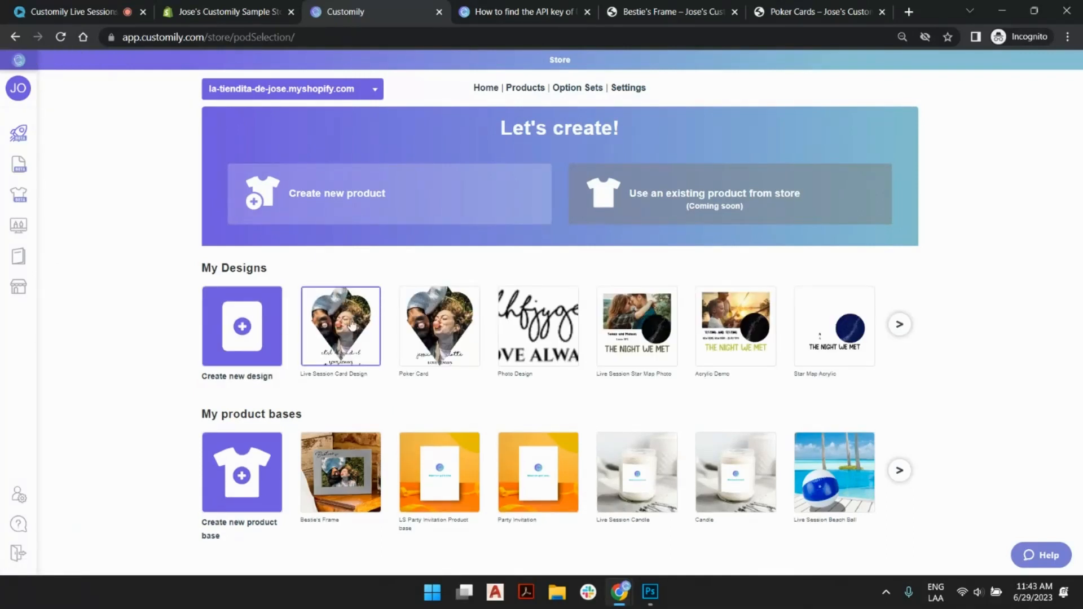
click(324, 193)
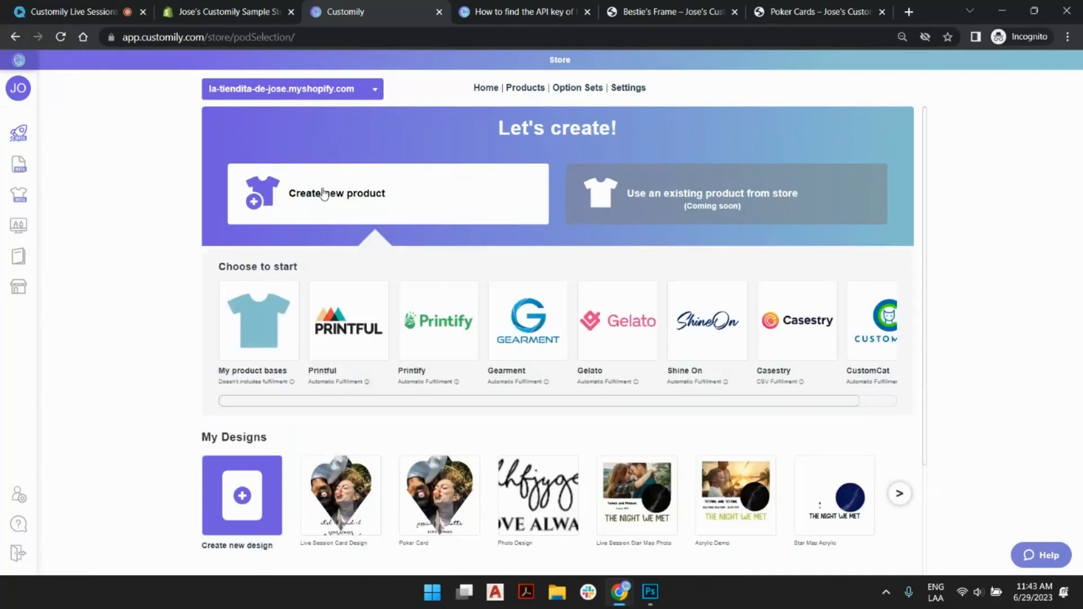
click(457, 327)
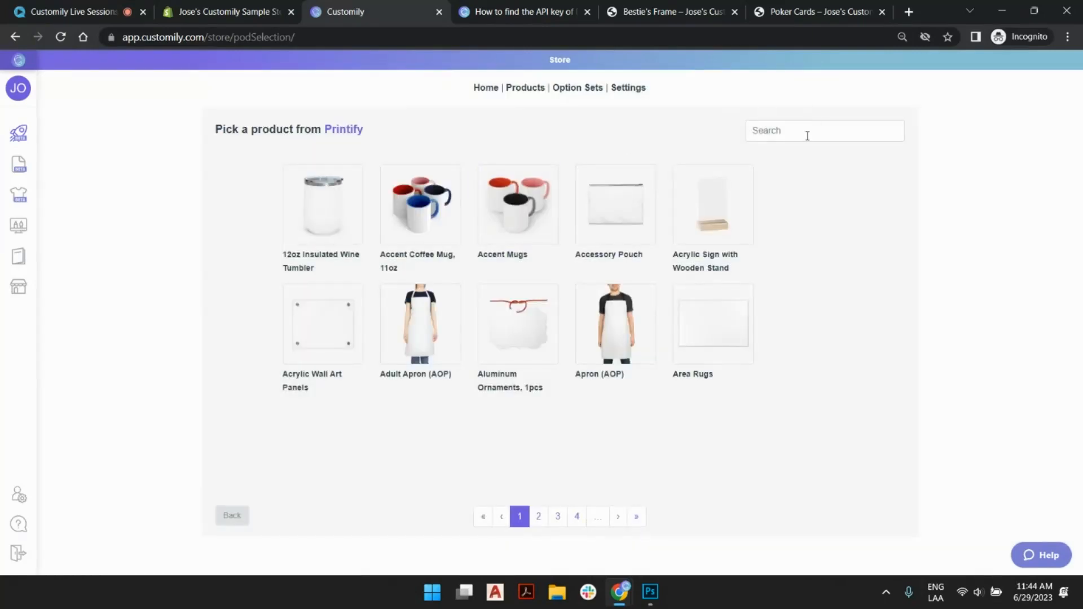
click(807, 136)
text(poker)
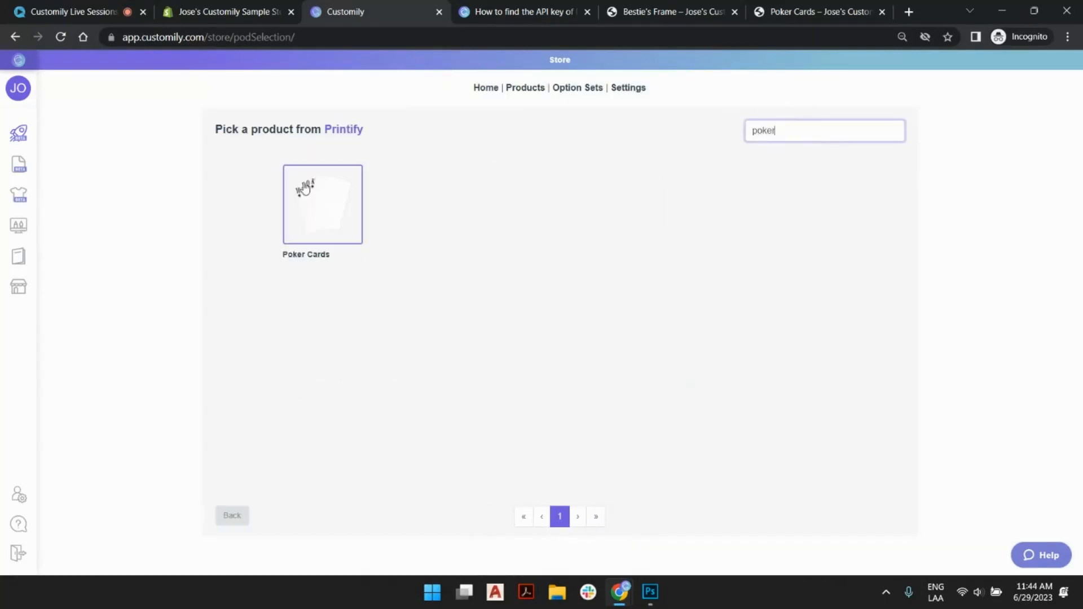
click(314, 195)
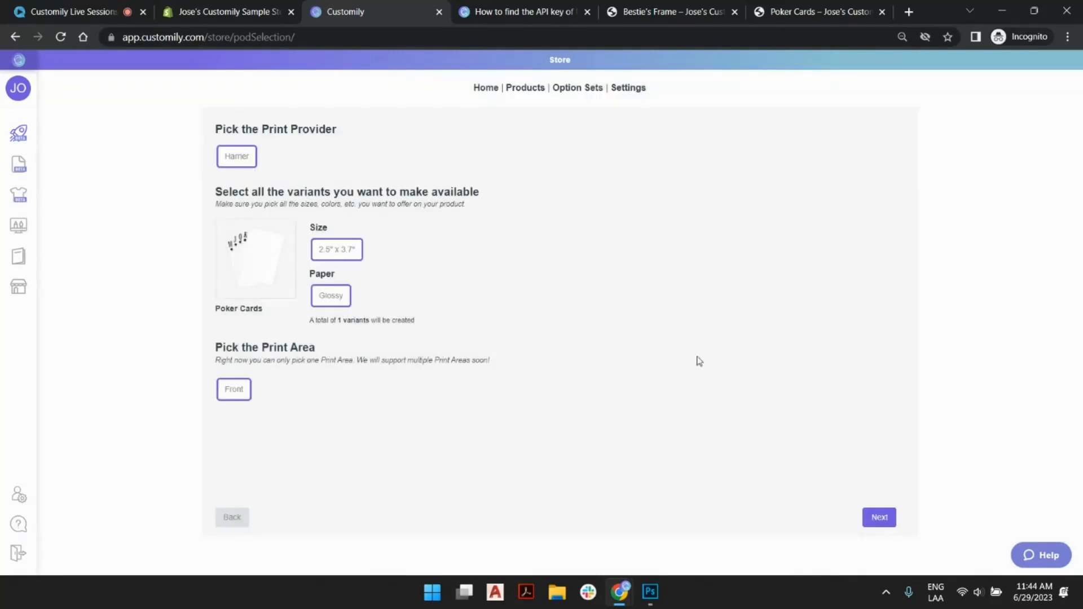
click(880, 518)
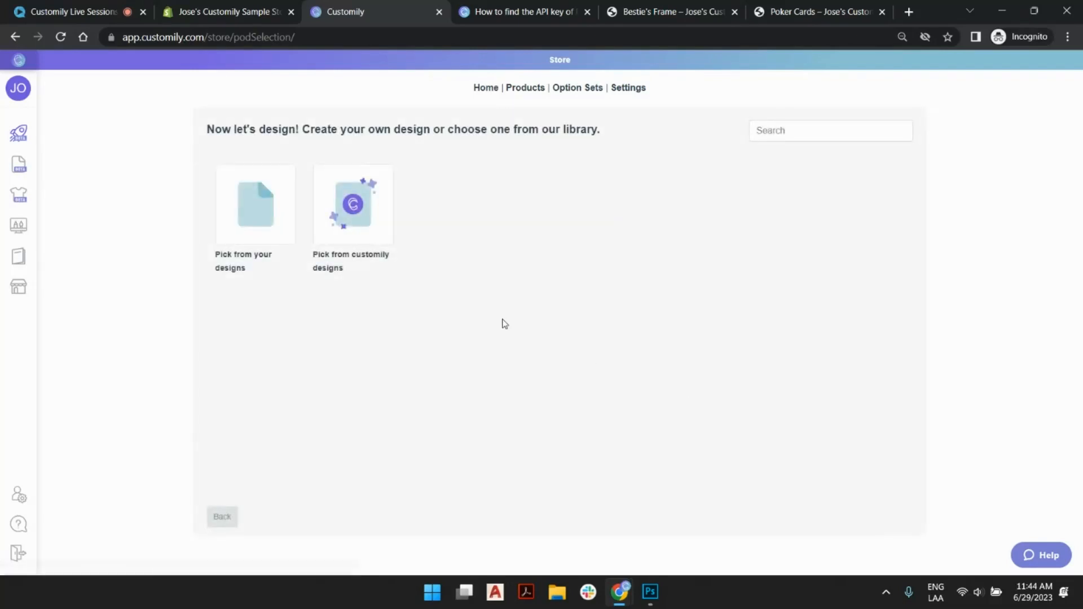
- Apply "Live Session Card Design" from the last page of your own designs to the Poker Cards product
click(256, 226)
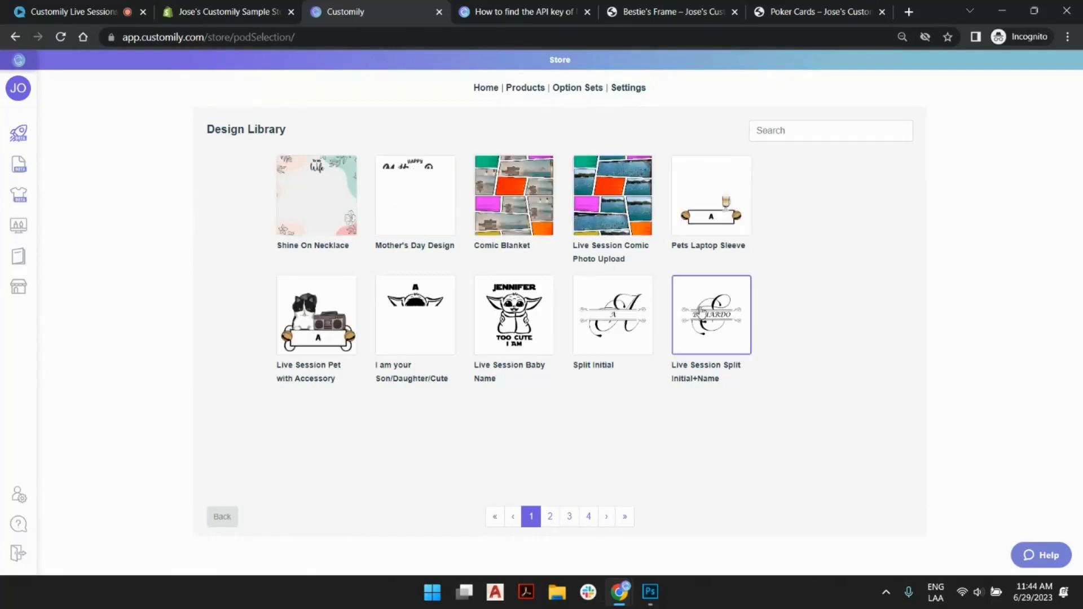
click(629, 525)
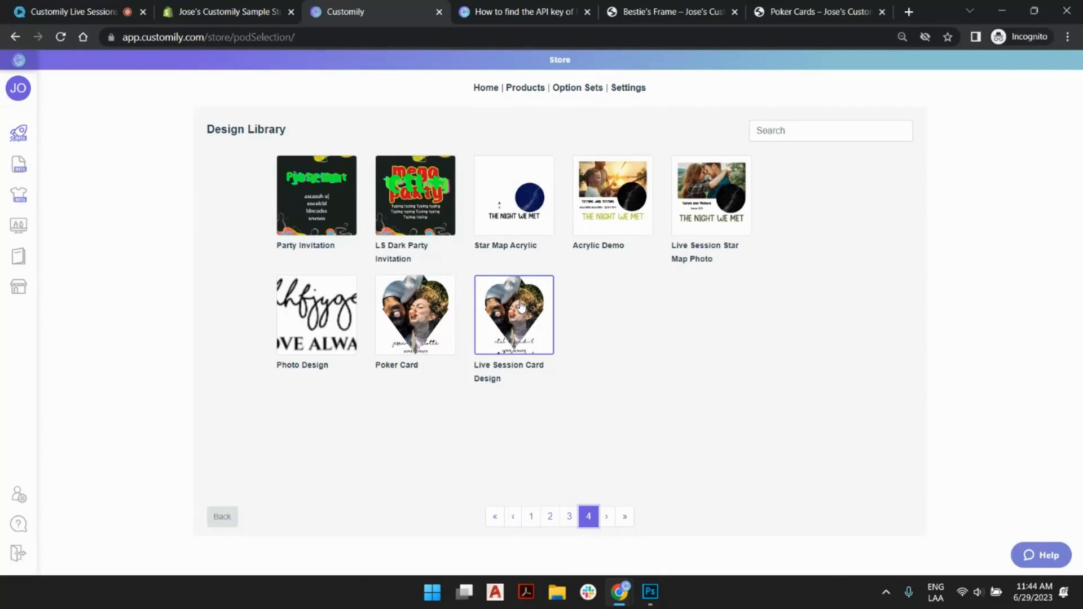
click(520, 305)
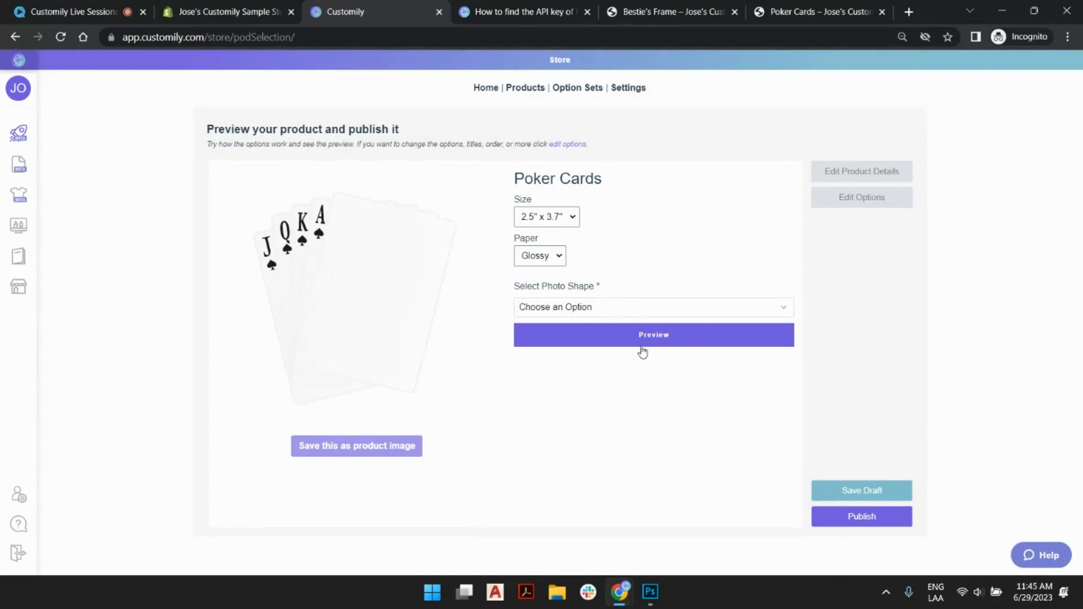
- In the product preview, choose Heart Shape as the photo shape and enter the two people's names
click(584, 308)
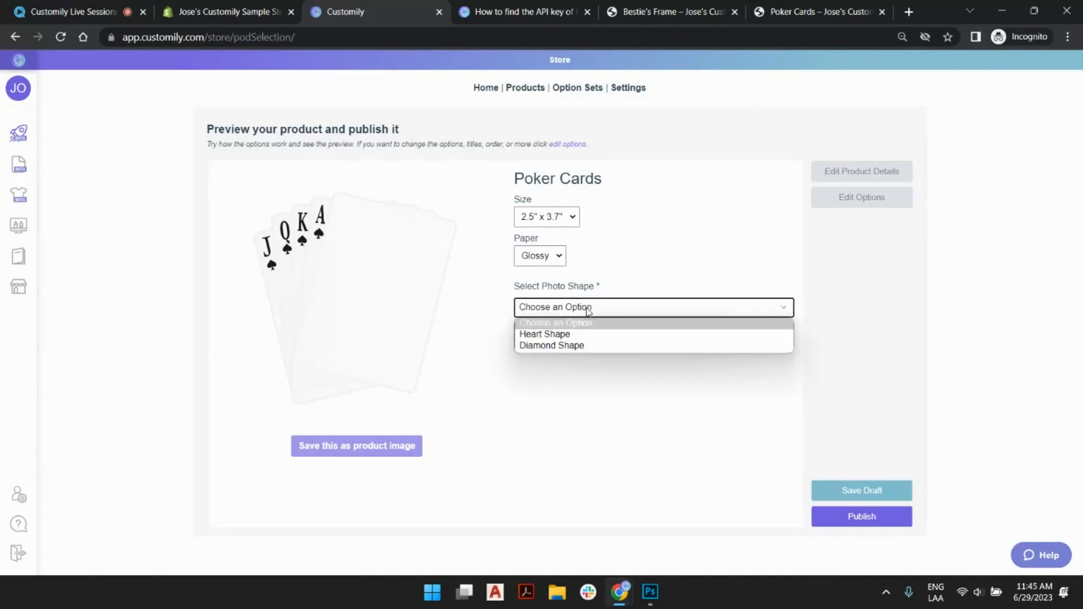
click(581, 337)
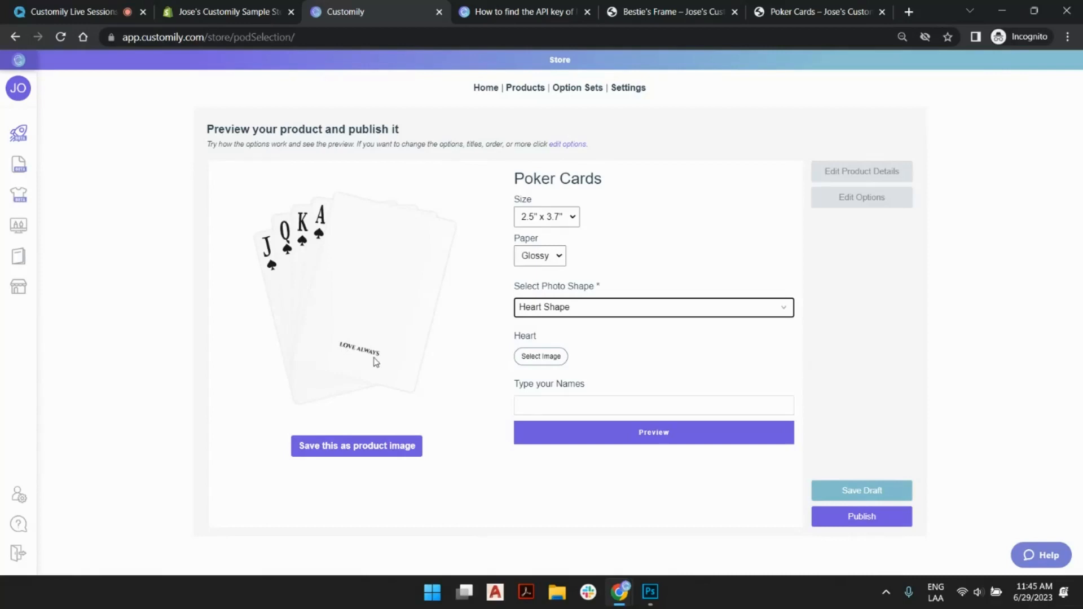
click(550, 404)
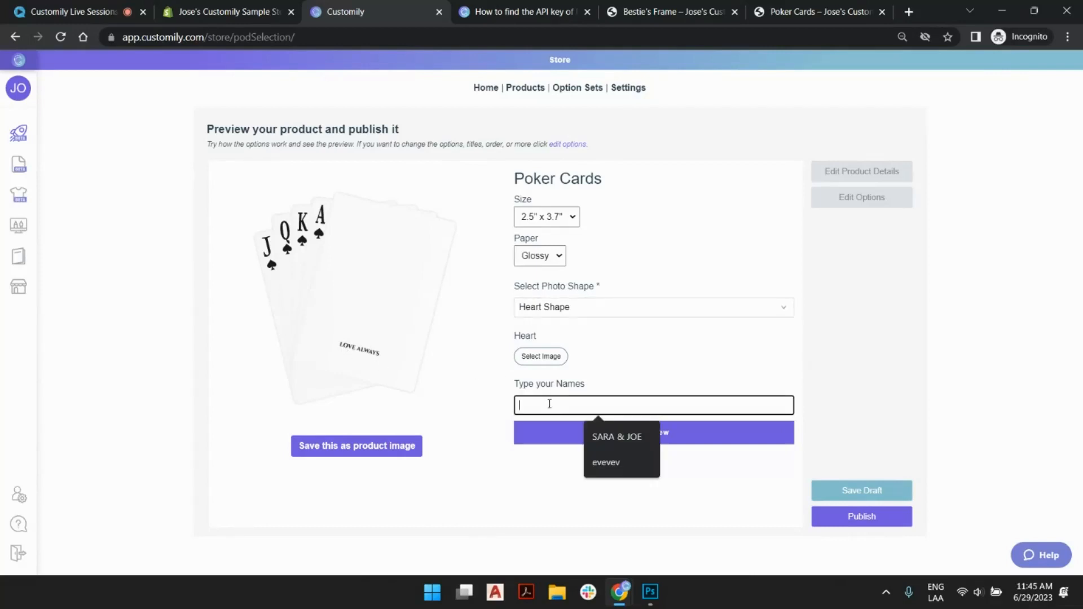
text(Brenda)
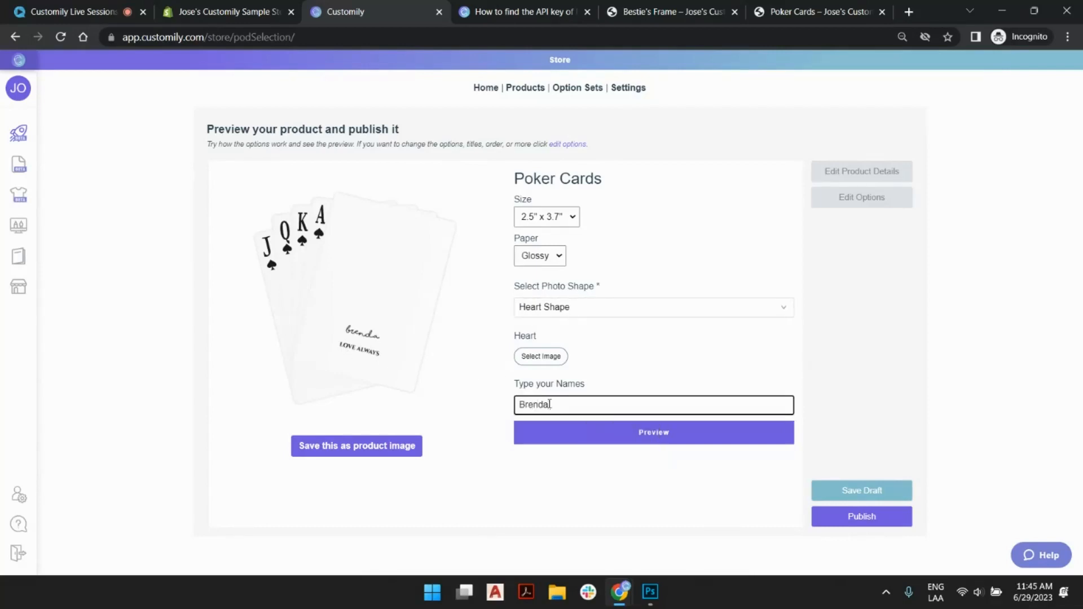
text( & Linda)
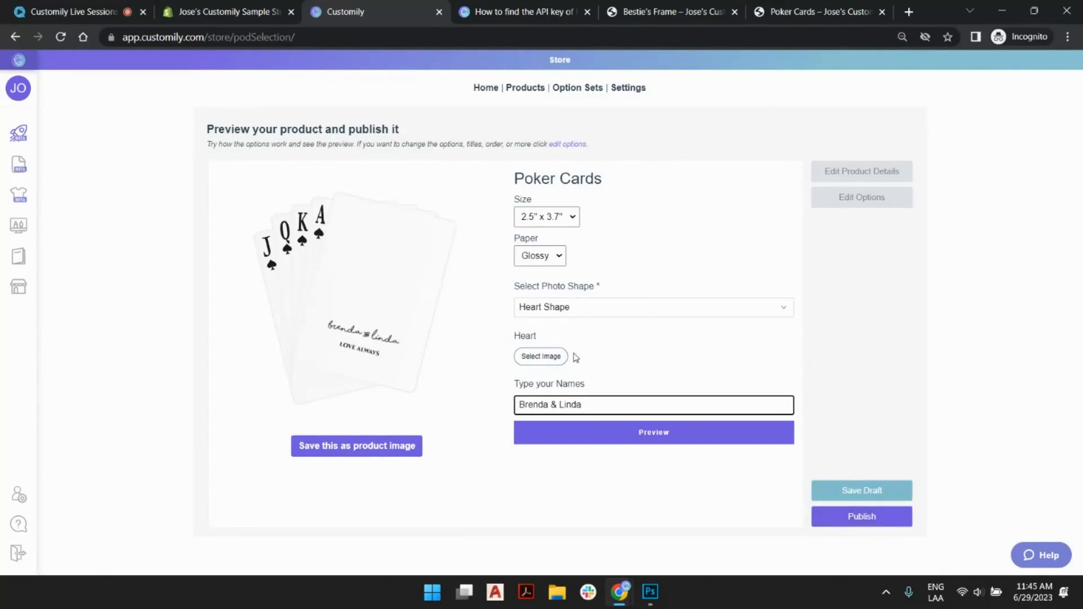
- Upload sample.jpg as the Heart photo, then shrink and reposition it within the heart on the card preview
click(556, 357)
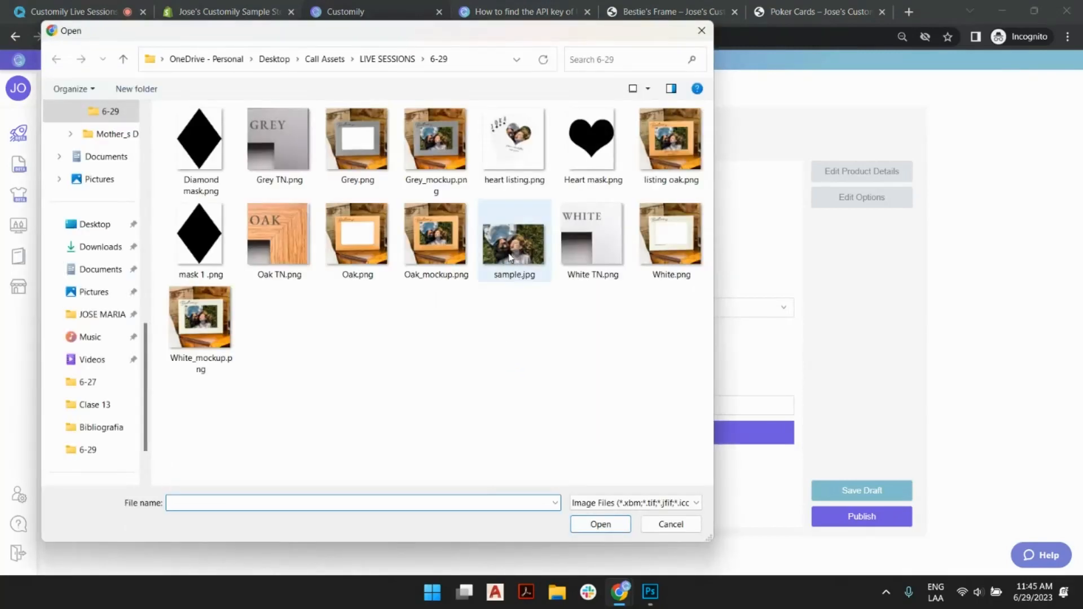
double_click(510, 258)
click(380, 260)
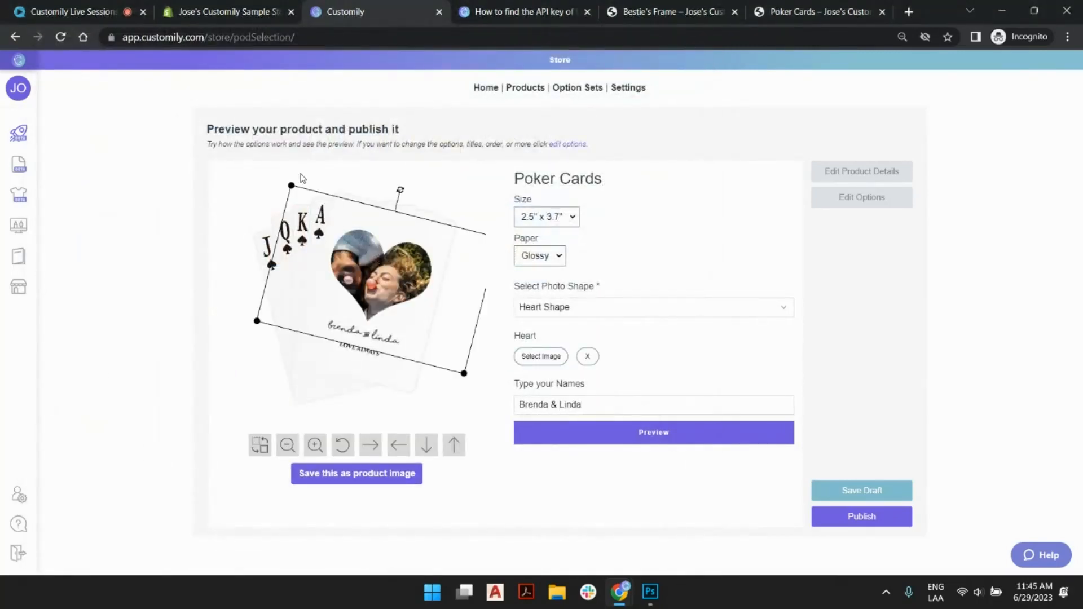
drag(287, 184, 319, 220)
drag(376, 250, 412, 261)
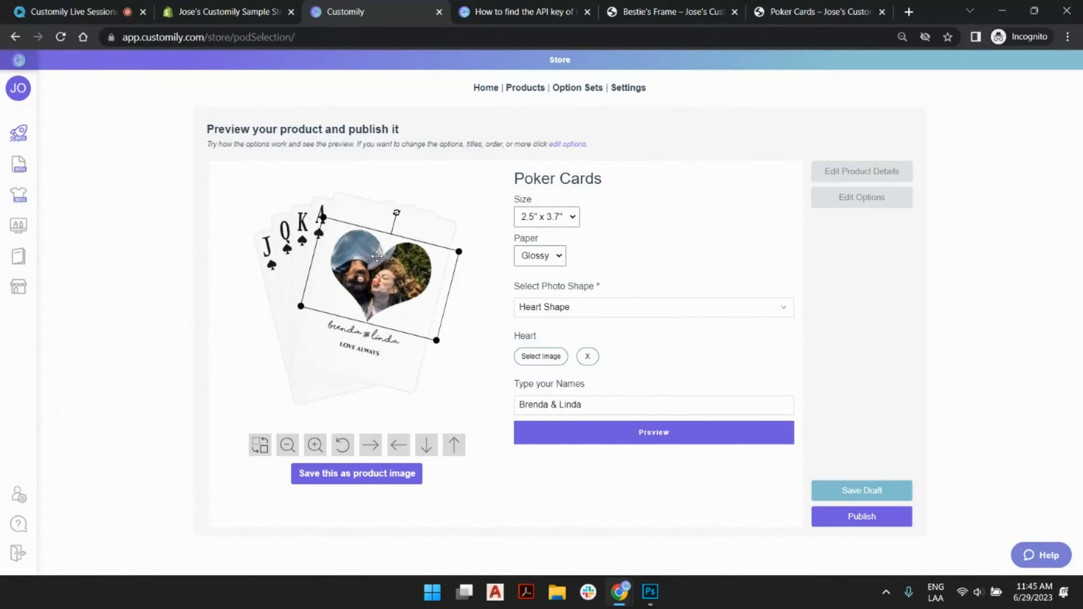
- Switch the photo shape to Diamond Shape in the product preview and upload sample.jpg as the Diamond photo
click(638, 334)
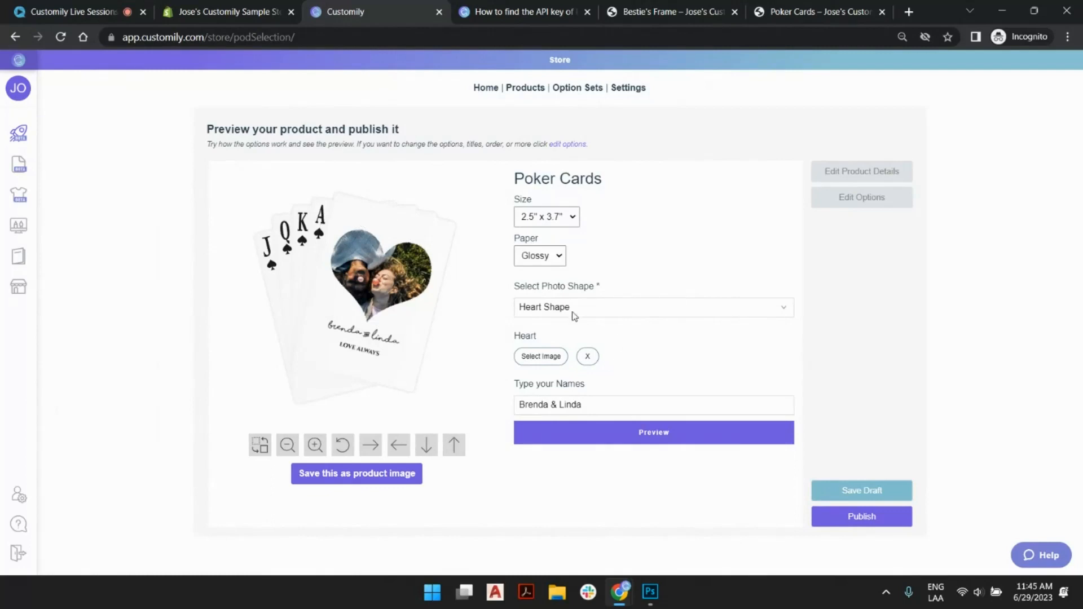
click(618, 314)
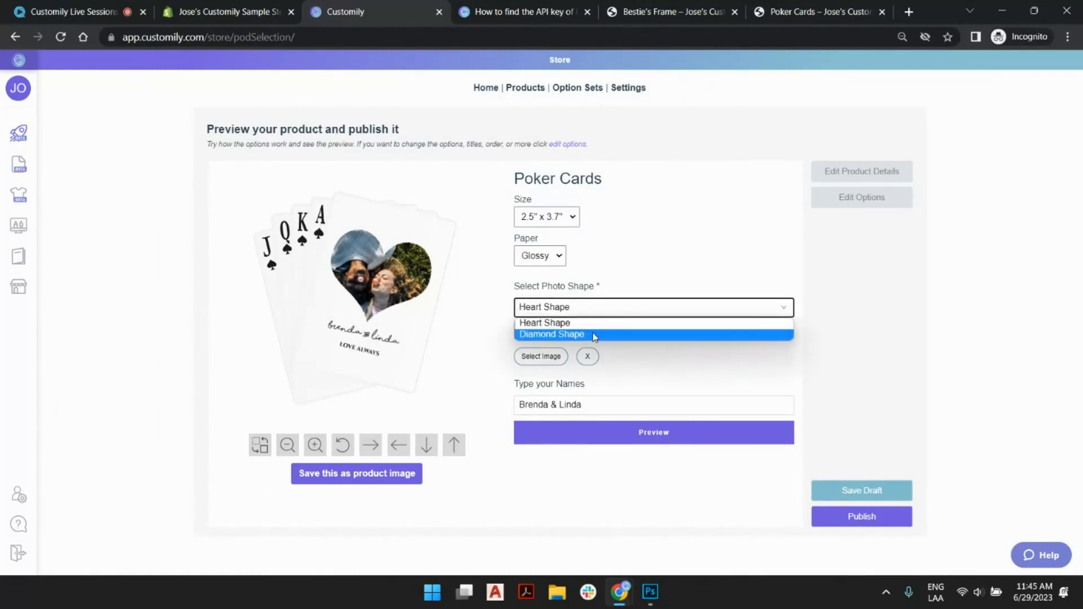
click(592, 337)
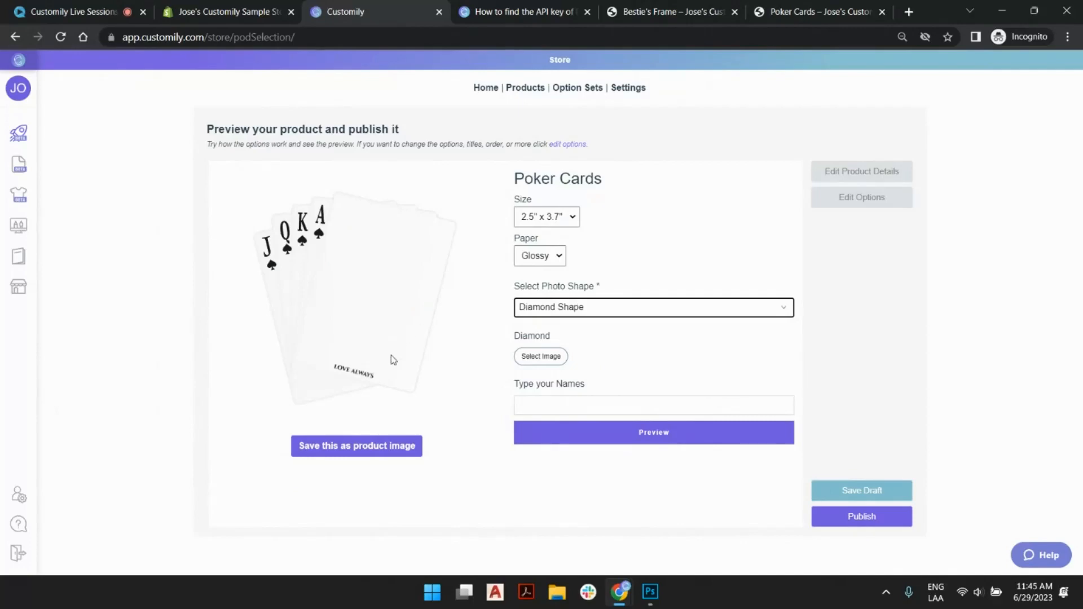
click(539, 357)
double_click(514, 241)
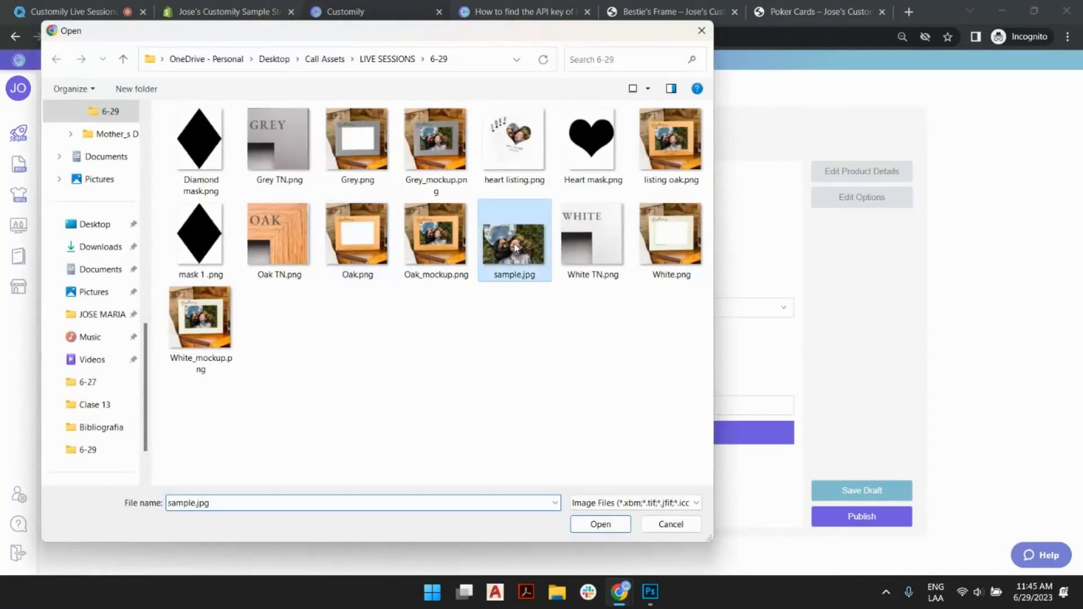
- Rotate the uploaded photo counter-clockwise and shrink it to fit both faces inside the diamond
click(387, 282)
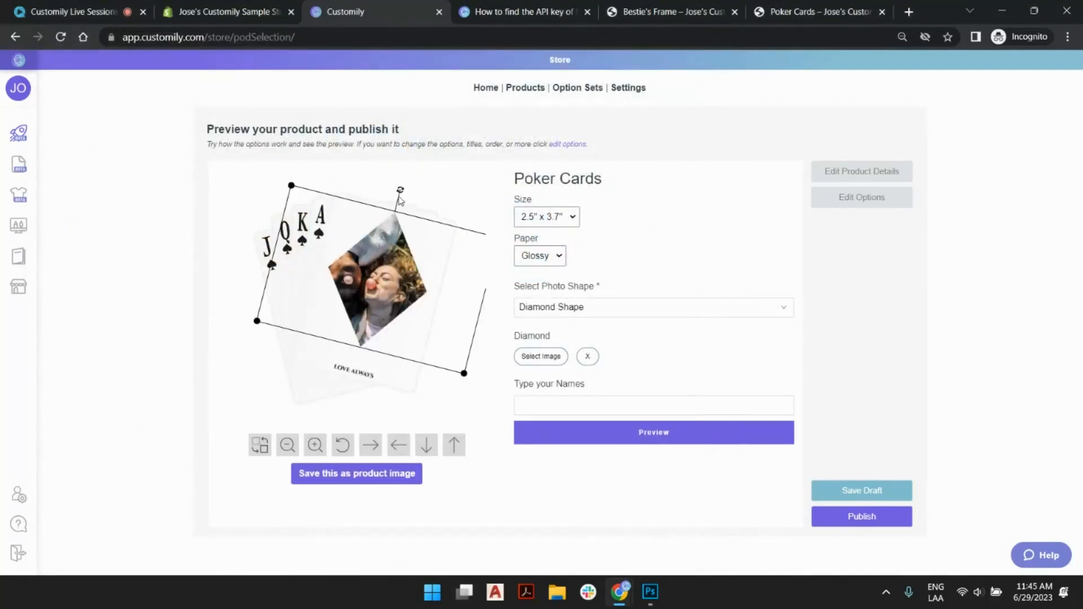
drag(402, 189, 322, 205)
drag(335, 399, 342, 357)
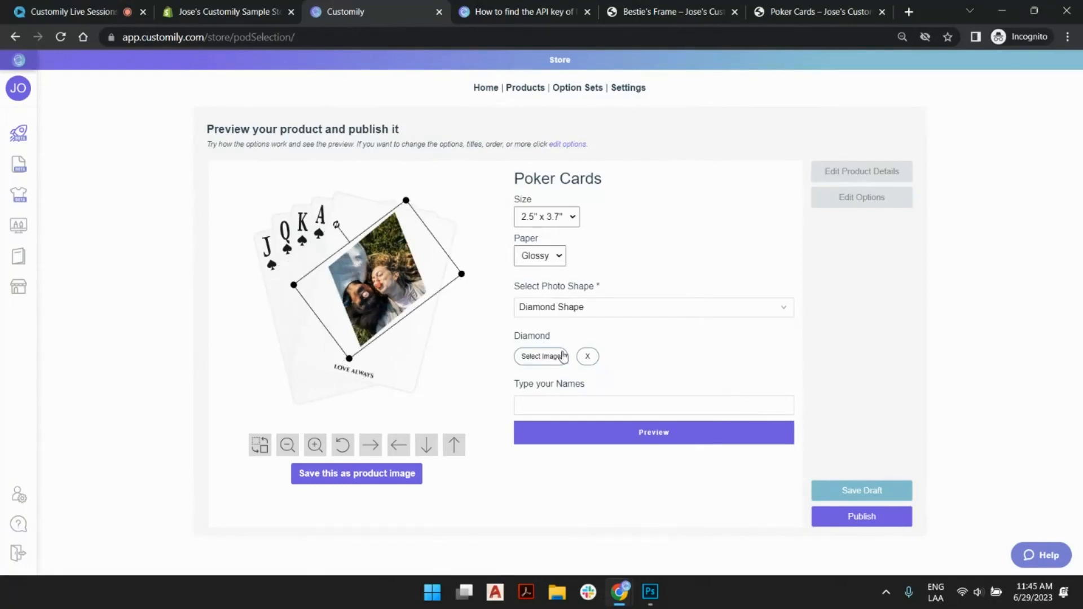
- Enter the two people's names, check the enlarged preview, and save the personalized cards as the product image
click(617, 407)
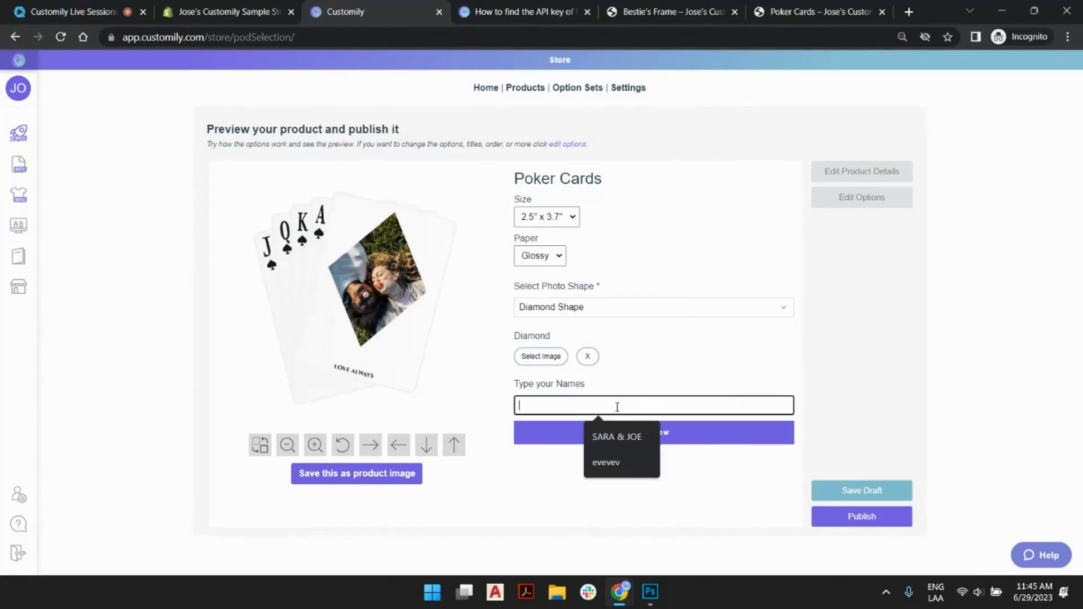
text(Brenda)
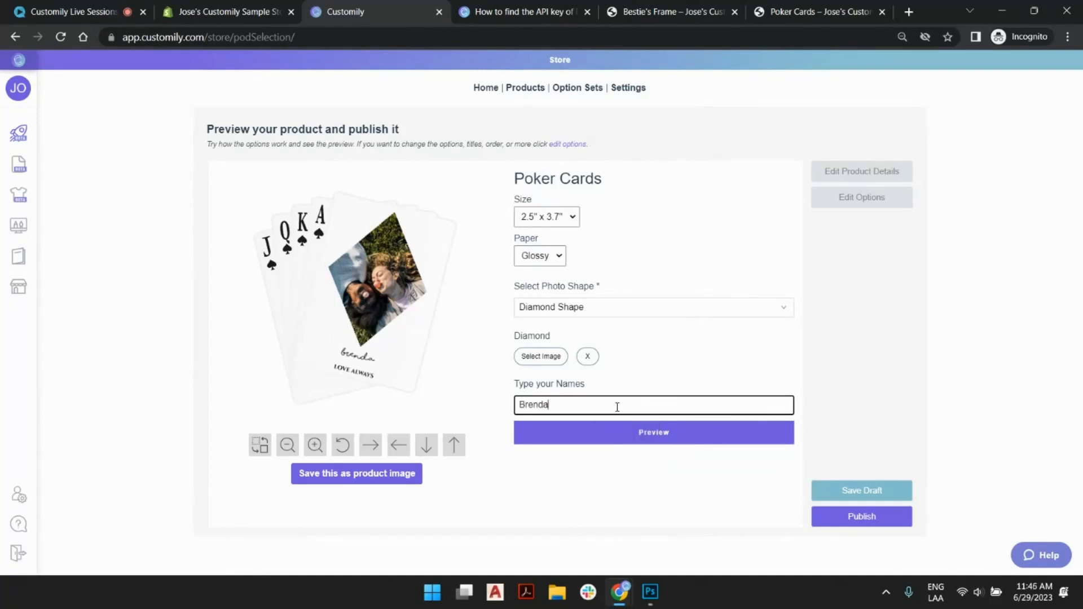
text( & Lindsey)
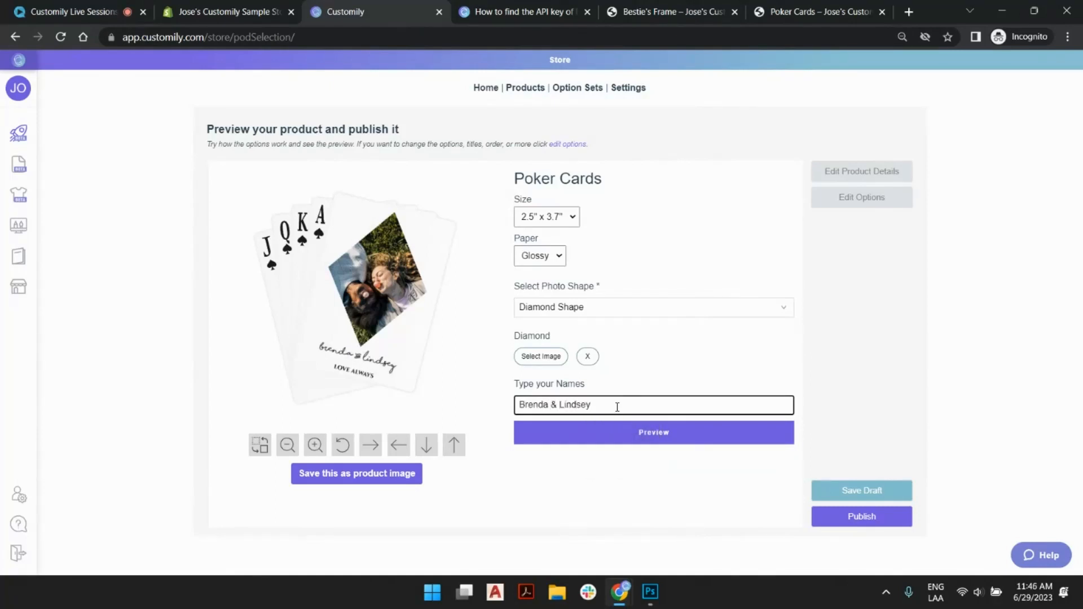
click(625, 431)
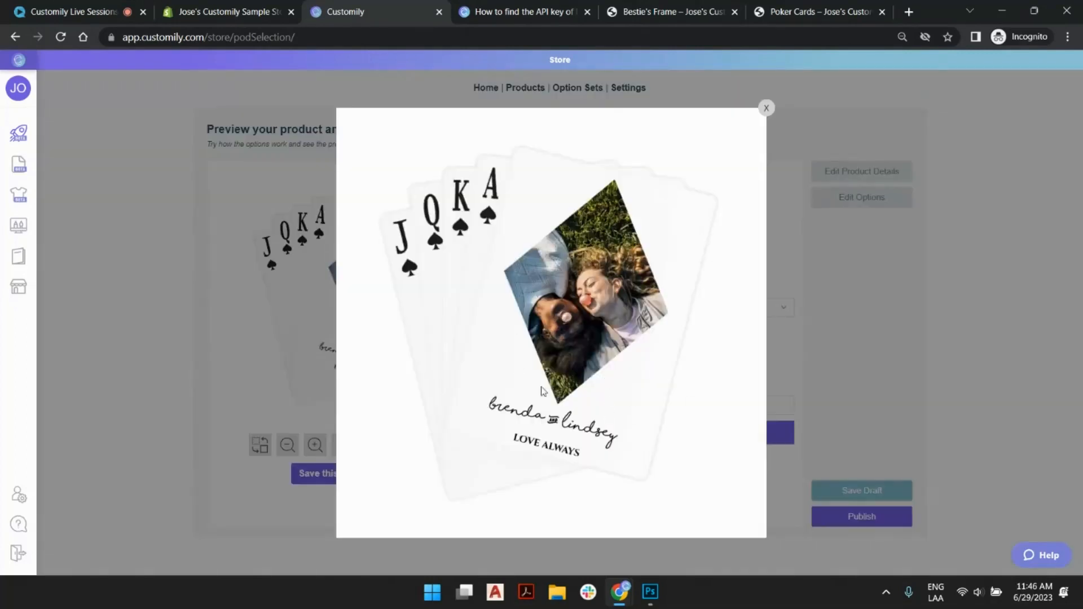
click(766, 108)
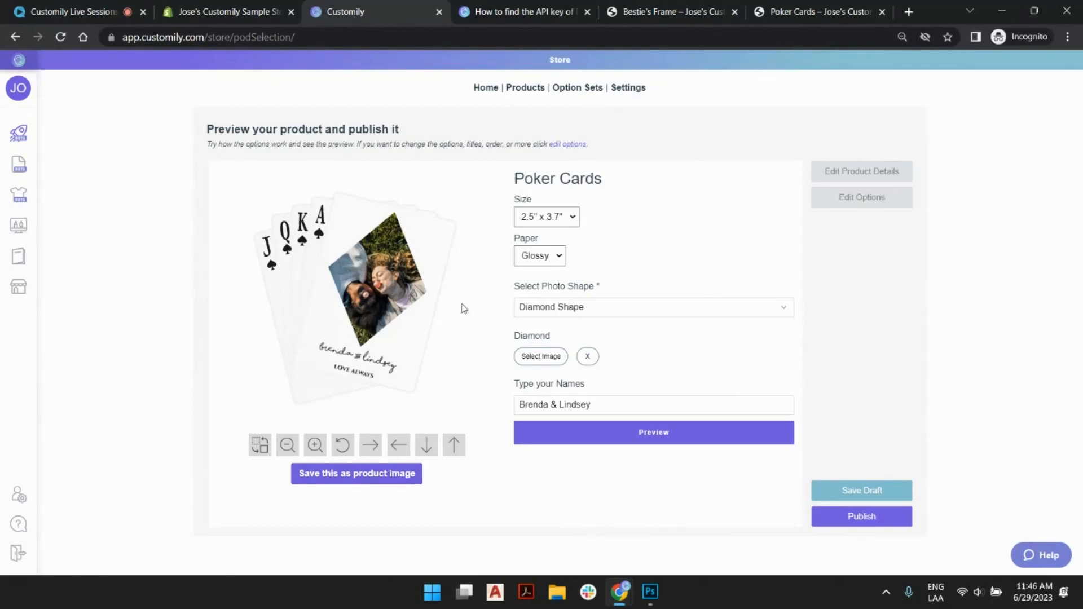
click(390, 473)
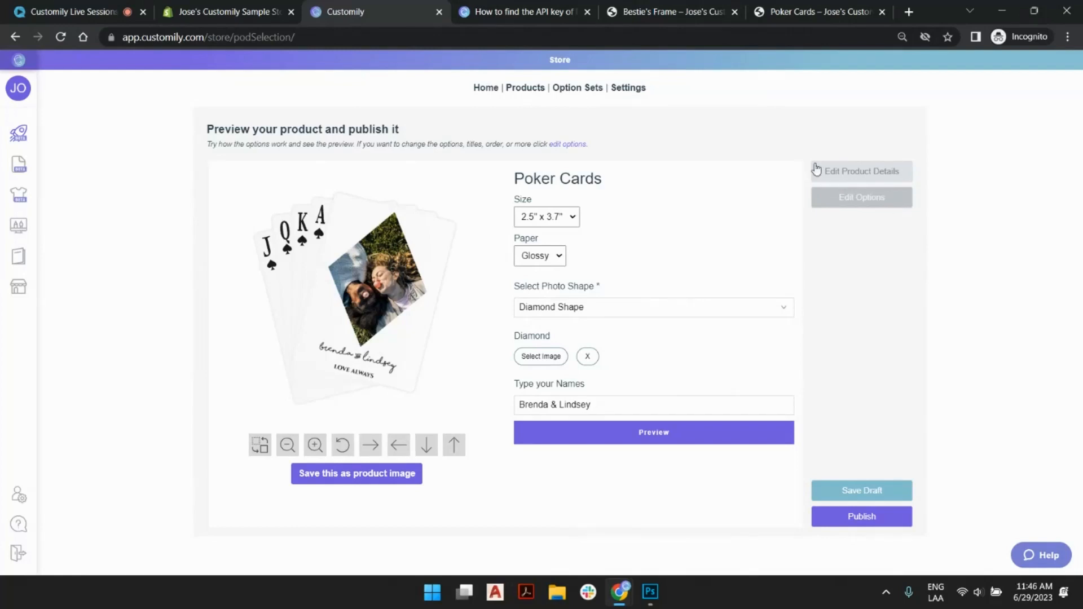
- Edit the product details: title it "Live Session Poker Cards", set the price to 9, and save the product
click(858, 172)
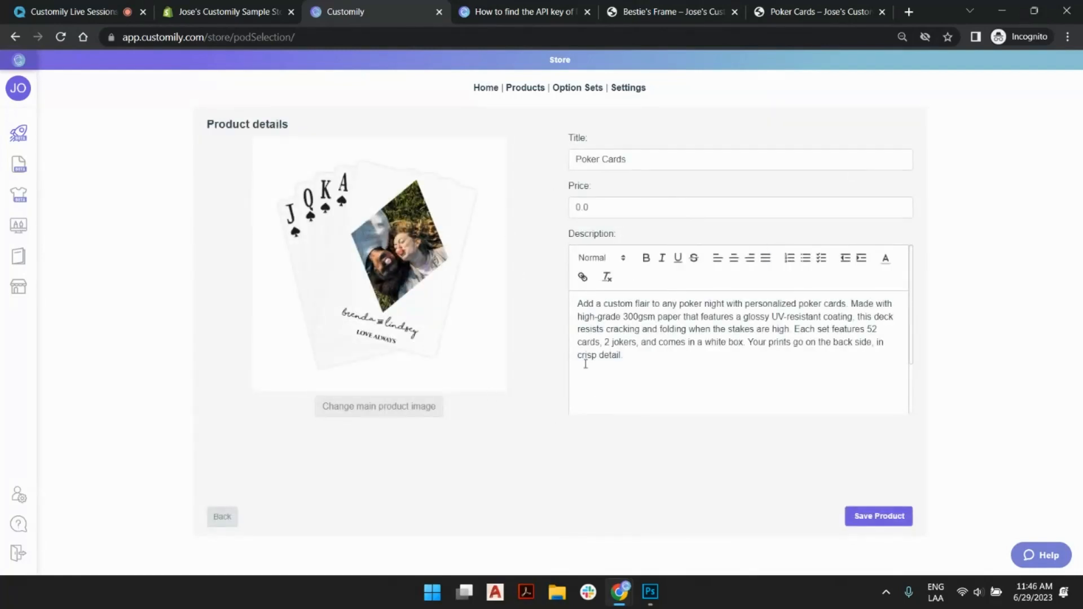
click(582, 160)
text(Live Sess)
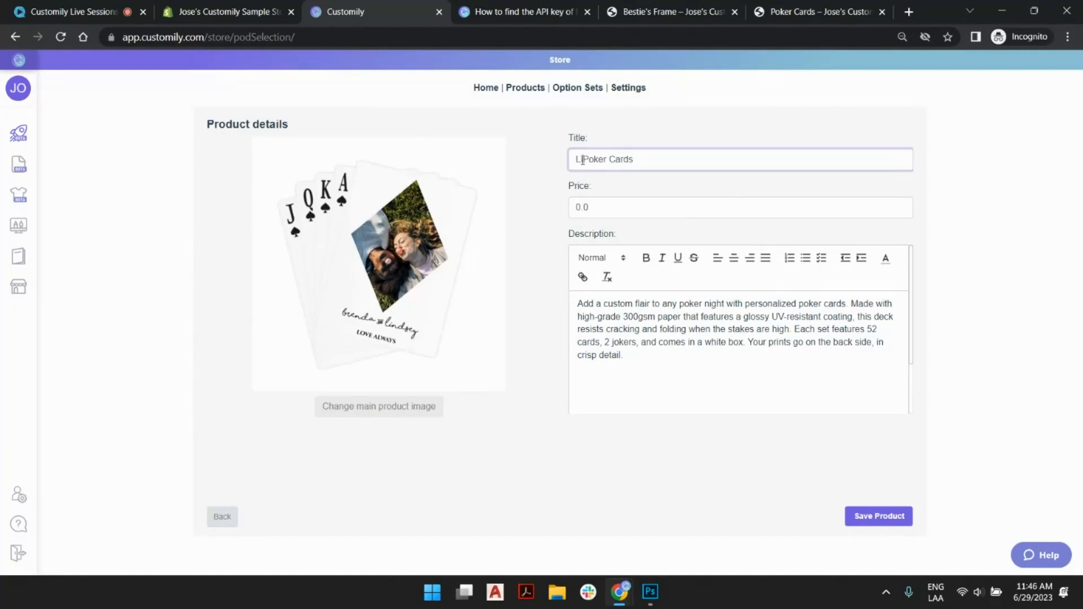
text(ion)
key(Tab)
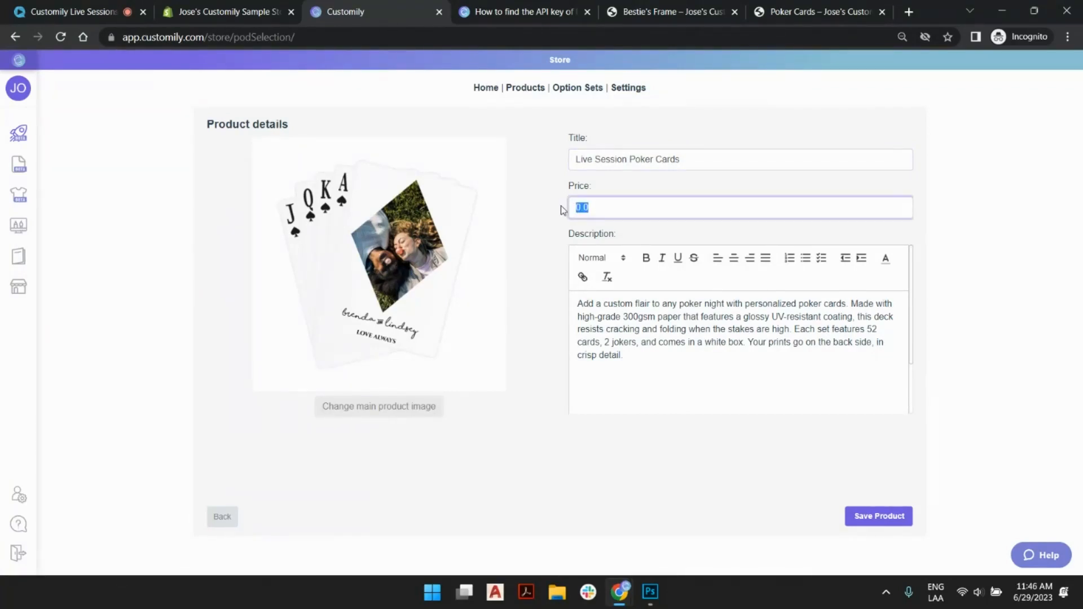
text(9)
click(903, 520)
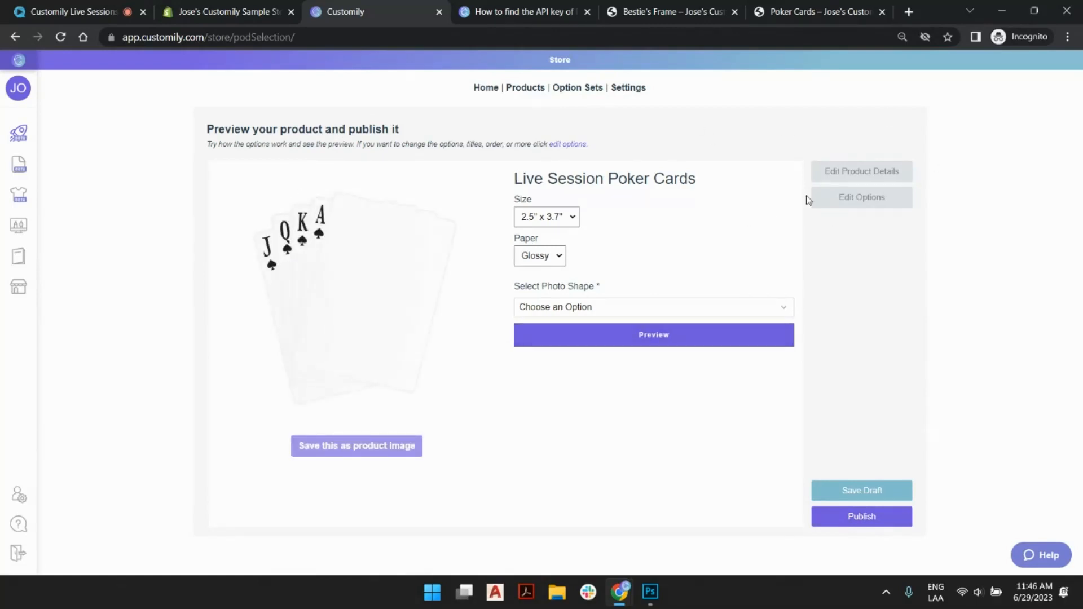
- Publish the Live Session Poker Cards to the store and review the title and options on its live product page
click(892, 518)
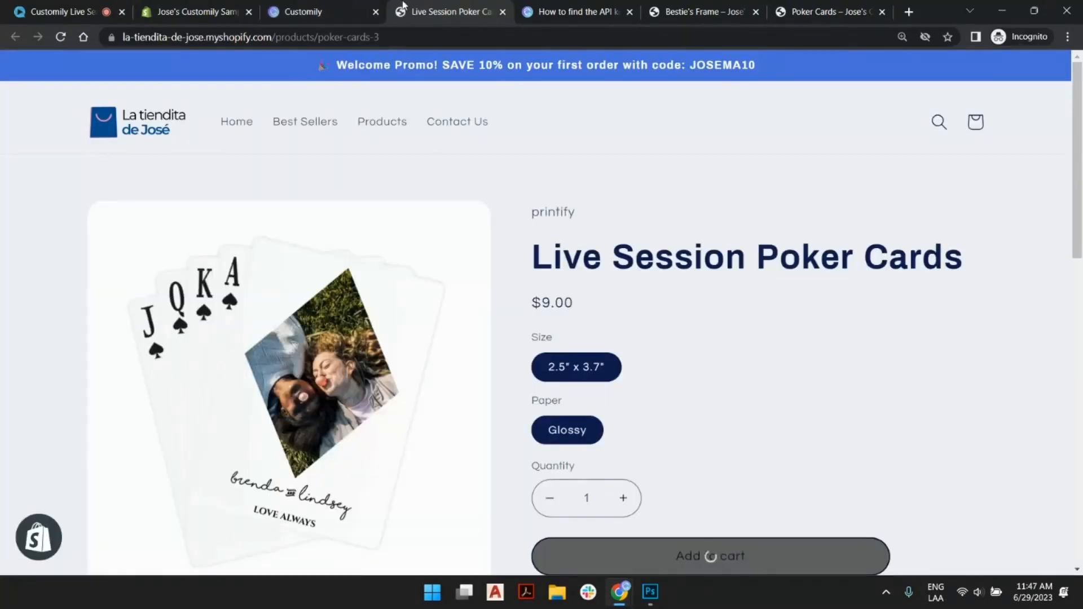
drag(514, 258, 880, 264)
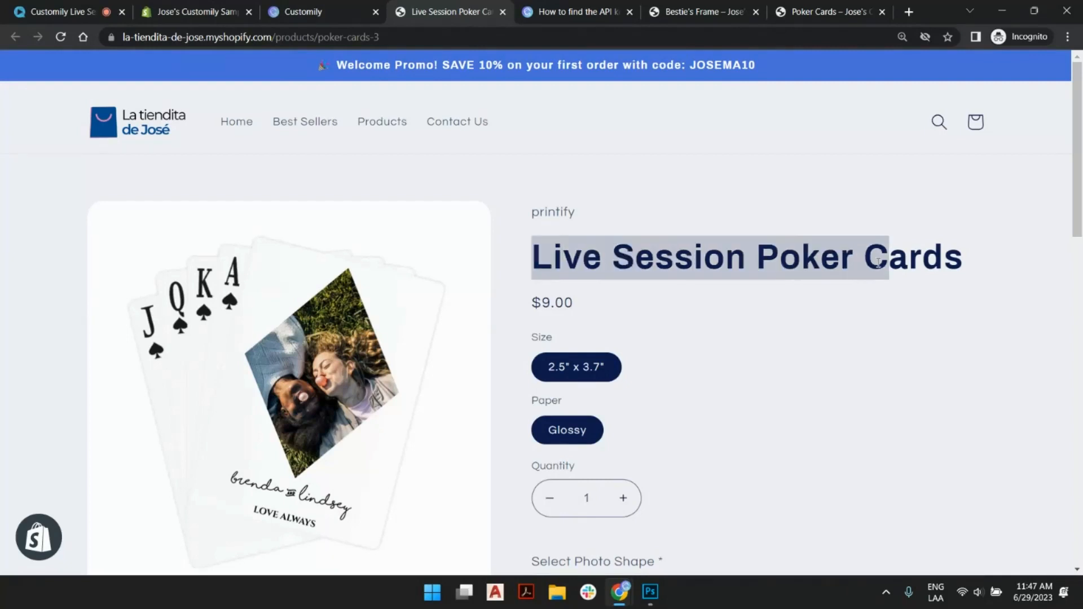
click(790, 259)
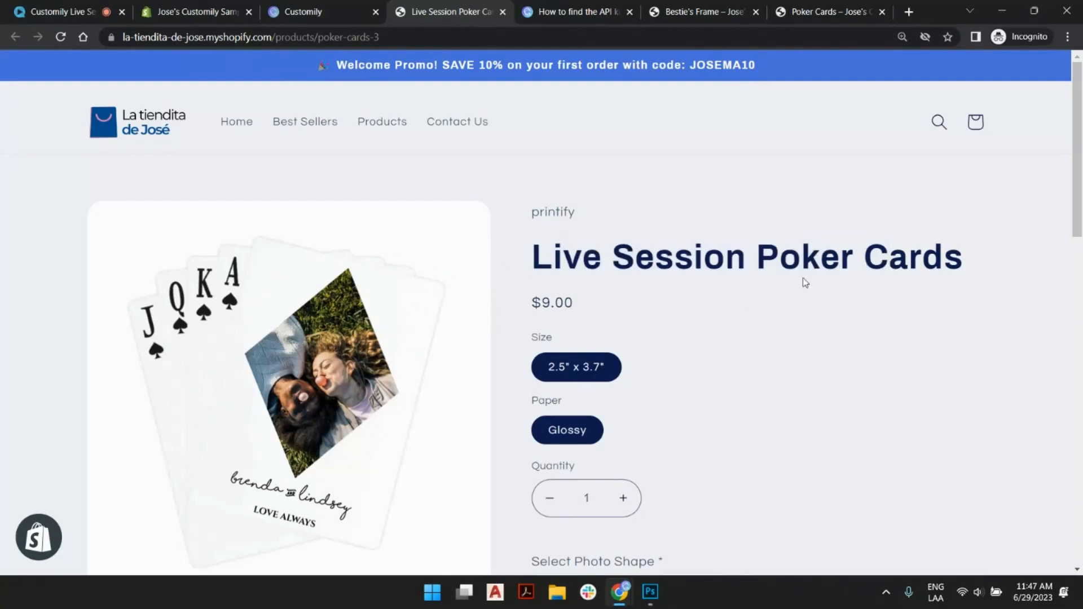
scroll(804, 278, down, 4)
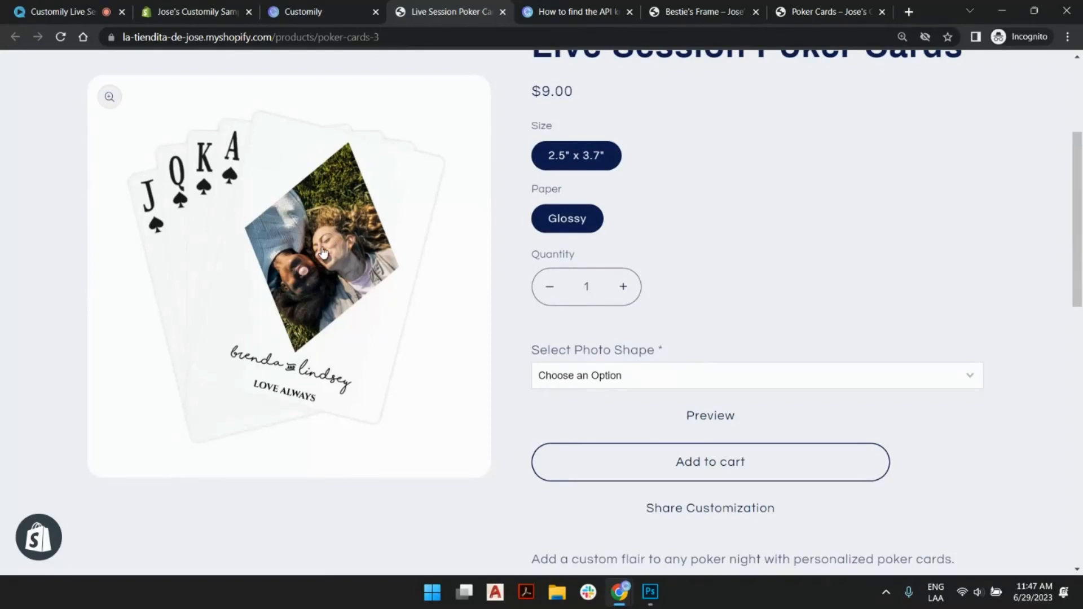
- On the live product page, choose Heart Shape as the photo shape and fill in the saved pair of names
click(734, 383)
click(671, 408)
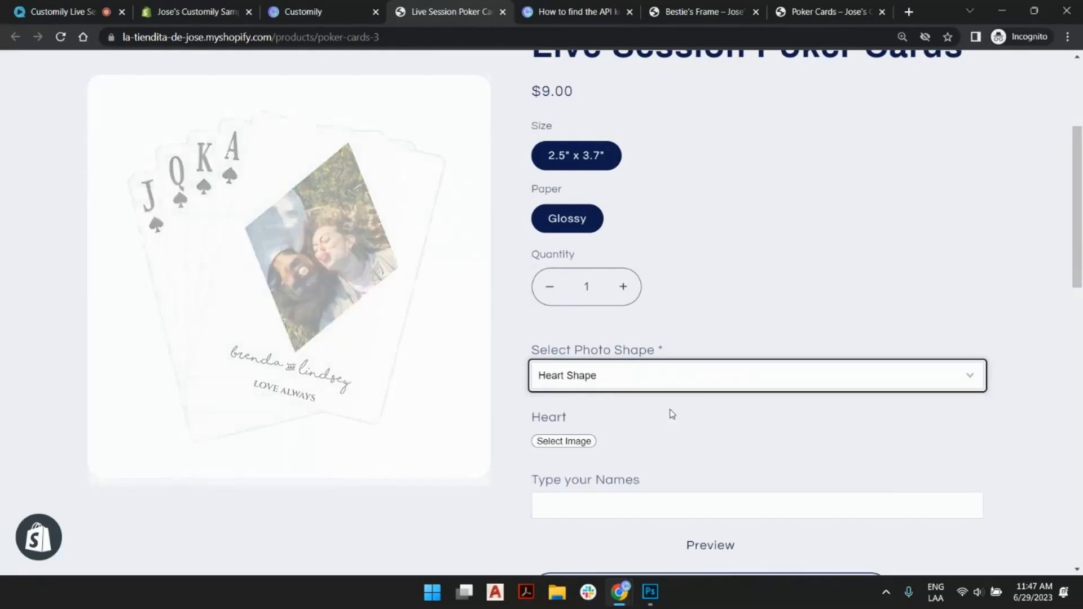
scroll(671, 414, down, 2)
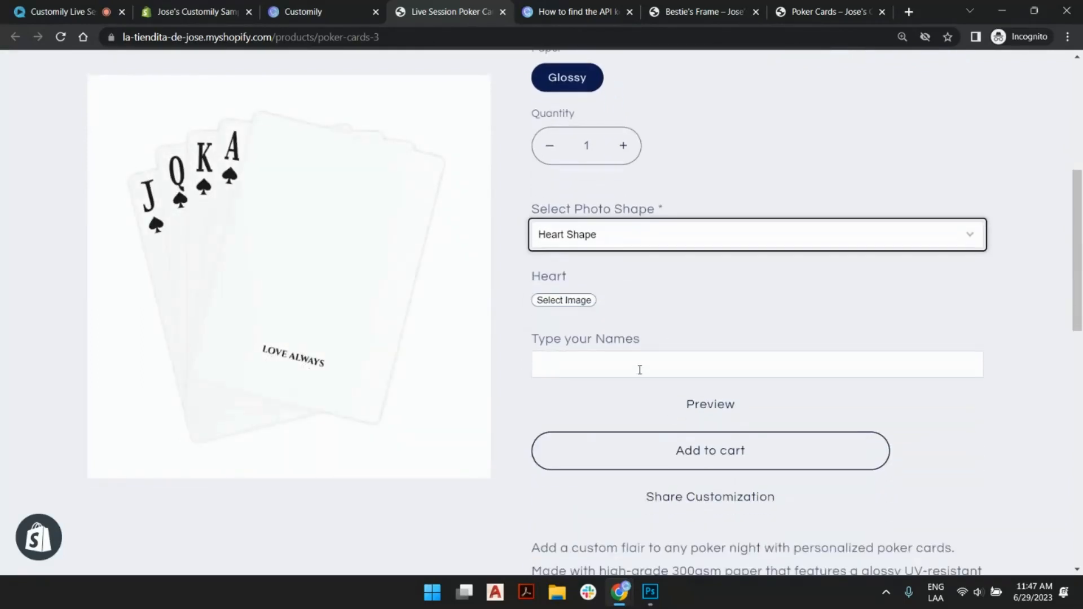
click(639, 367)
click(638, 394)
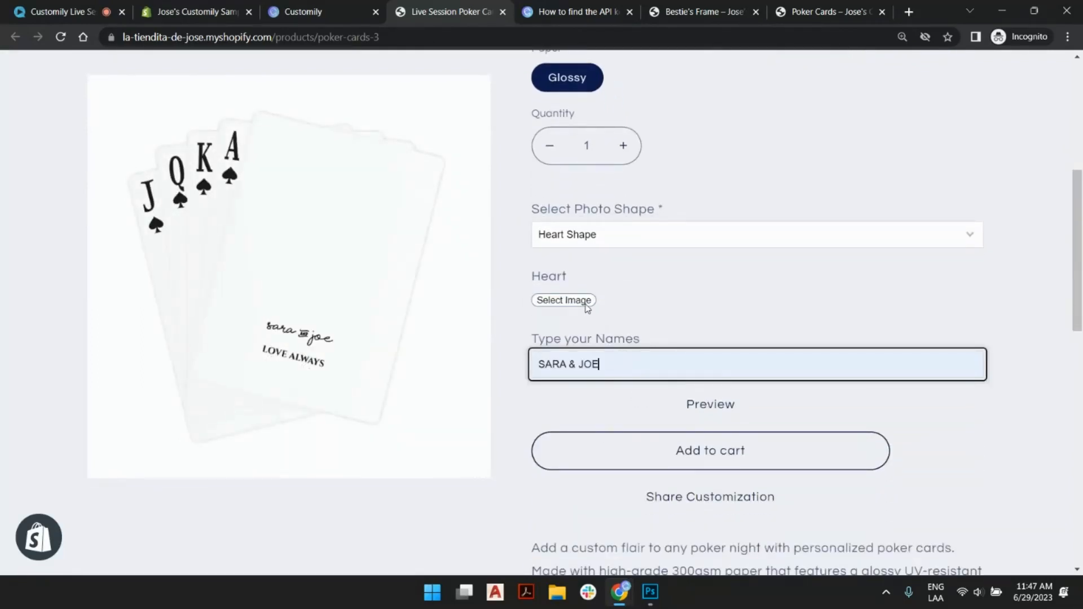
- Upload sample.jpg as the Heart photo and reposition it so both faces sit within the heart
click(564, 300)
double_click(509, 257)
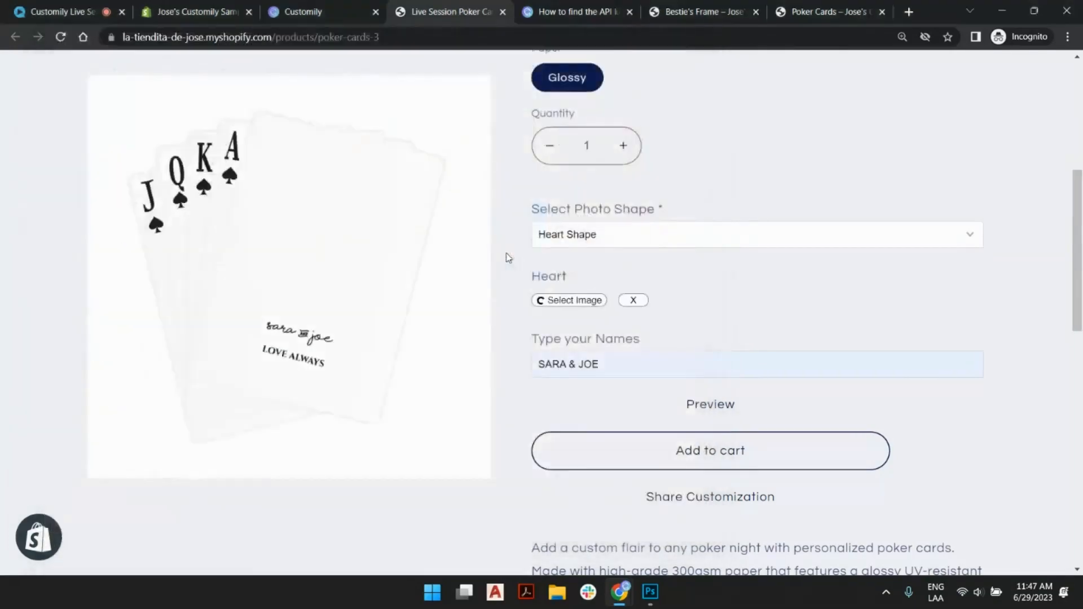
drag(309, 242, 343, 223)
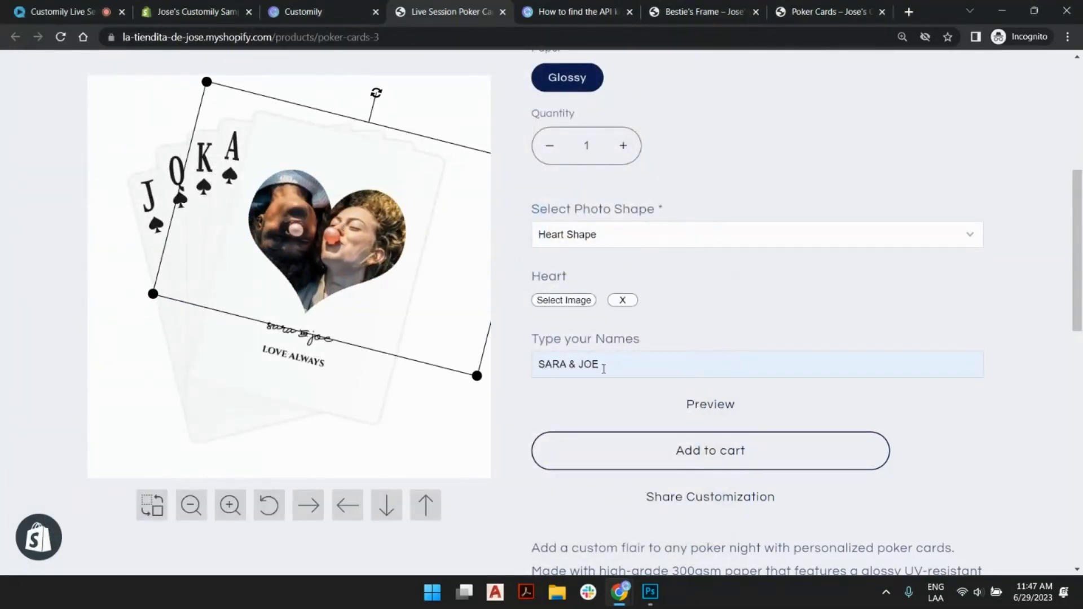
- Lengthen the second name on the cards, then view the enlarged preview of the personalized product and close it
click(603, 369)
text(ly)
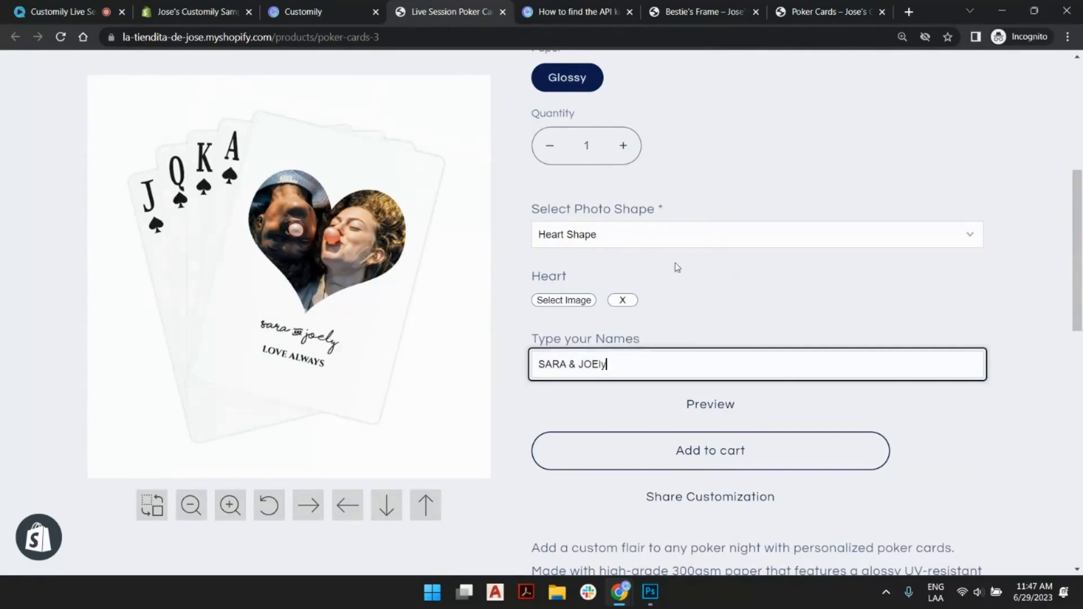
scroll(660, 331, up, 4)
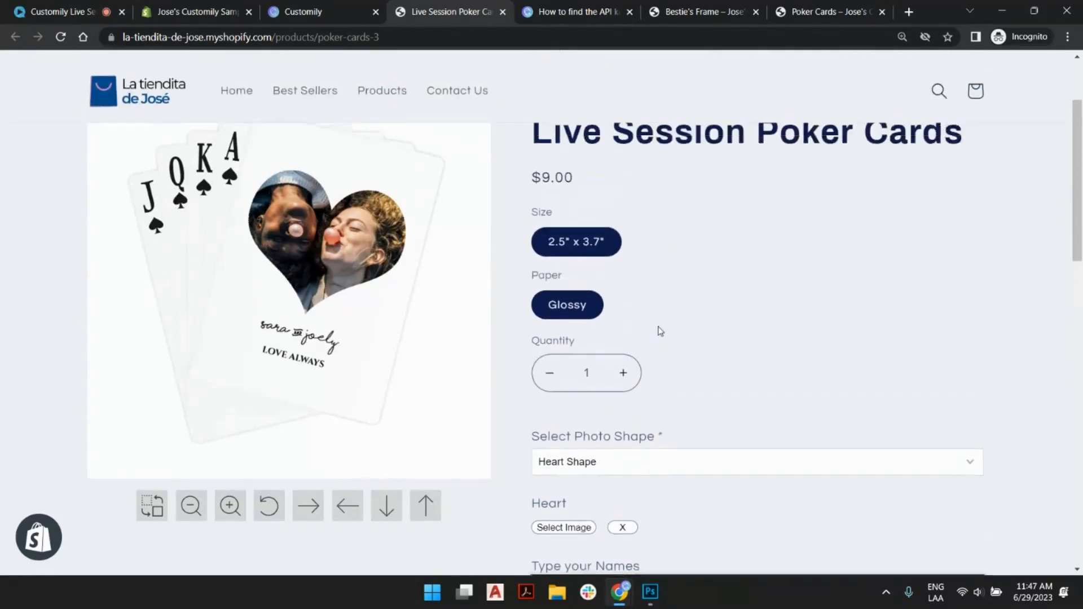
scroll(660, 331, up, 2)
scroll(660, 331, down, 2)
scroll(660, 331, up, 2)
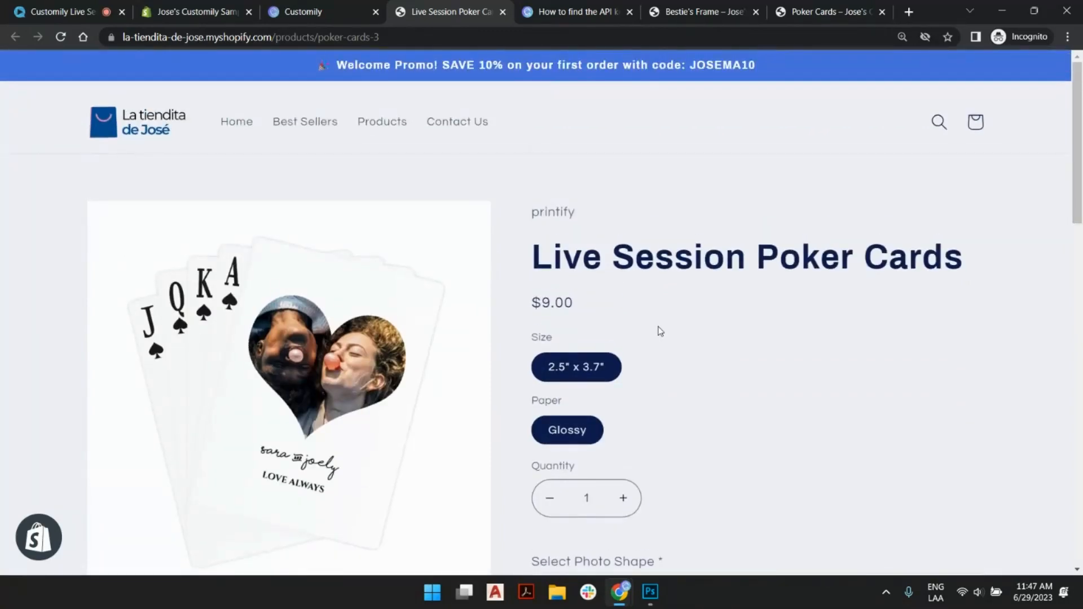
scroll(704, 271, down, 7)
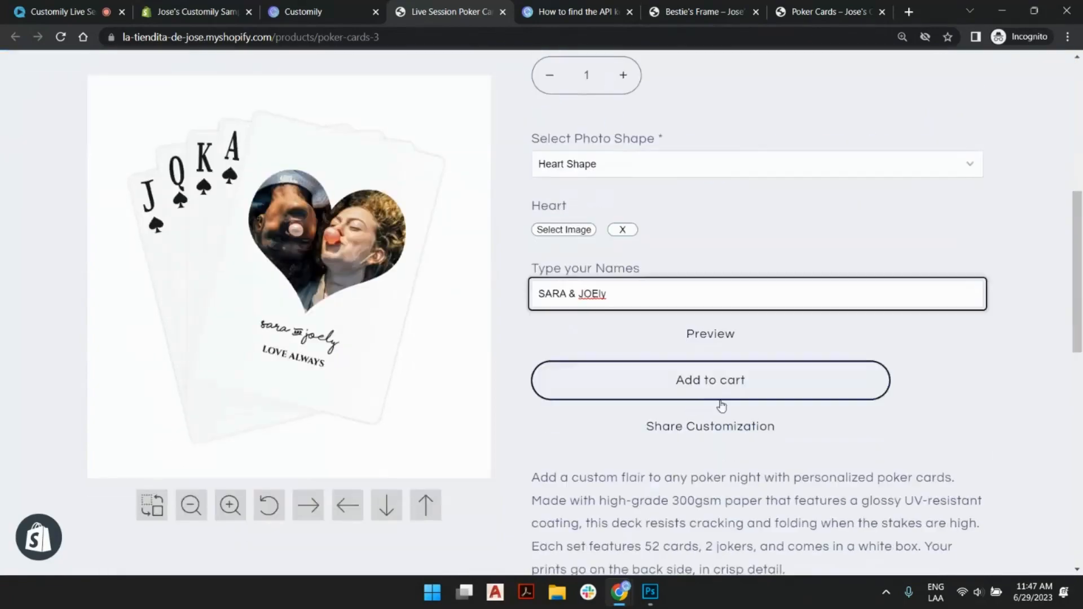
click(737, 339)
click(753, 89)
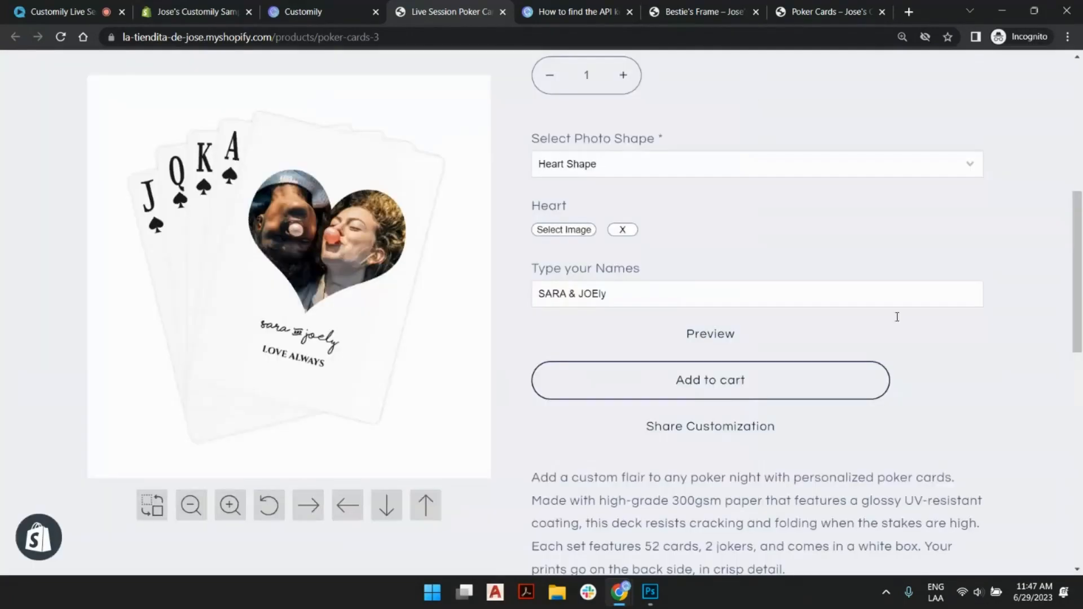
- Review the Bestie's Frame store page, then return to Customily's store home and point out the My product bases section
scroll(746, 287, up, 10)
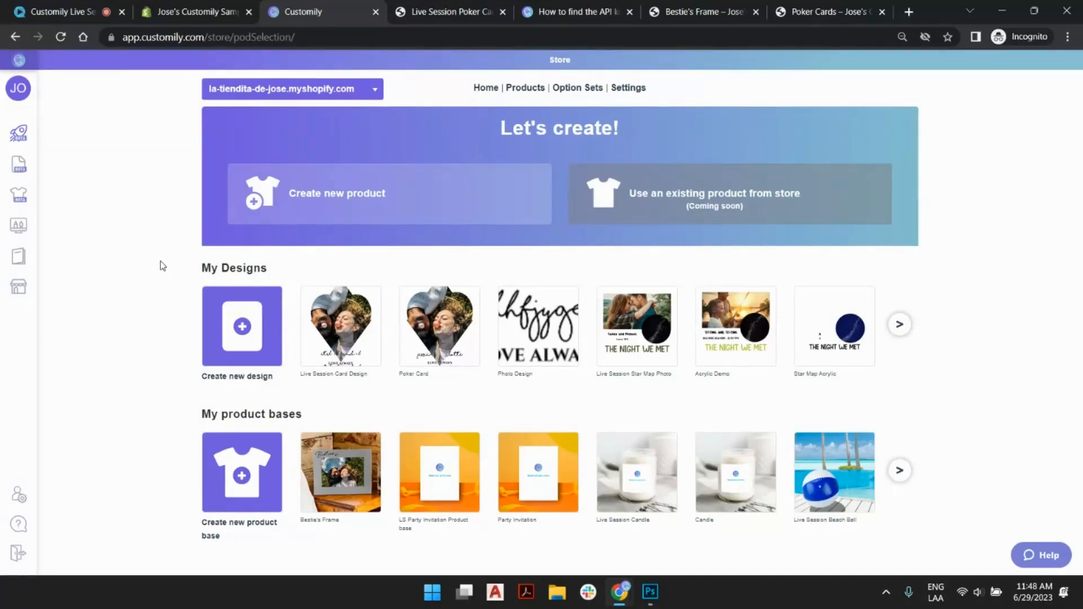
click(684, 12)
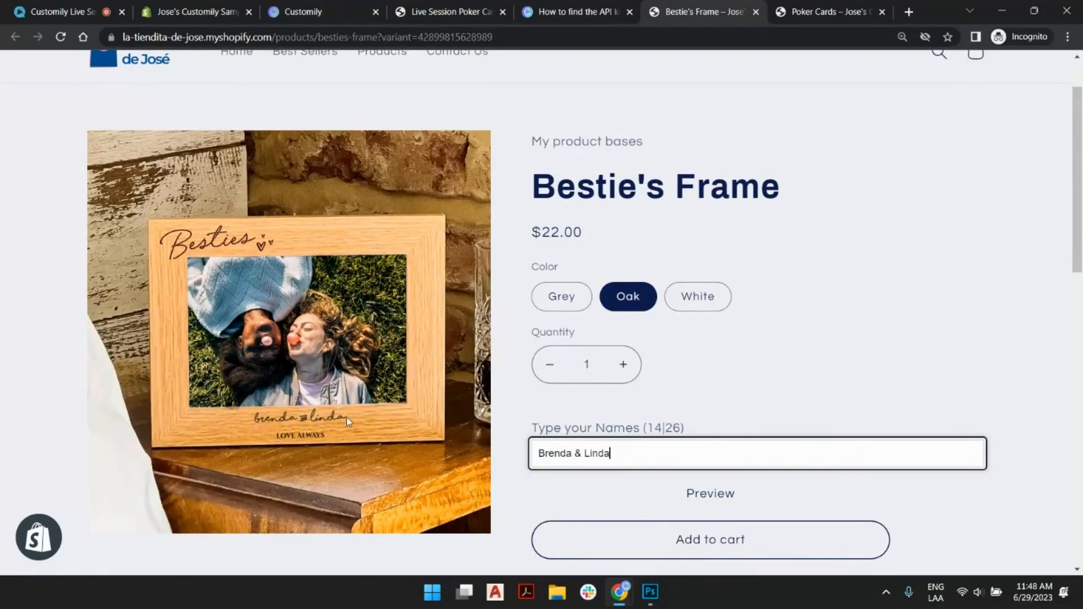
click(817, 399)
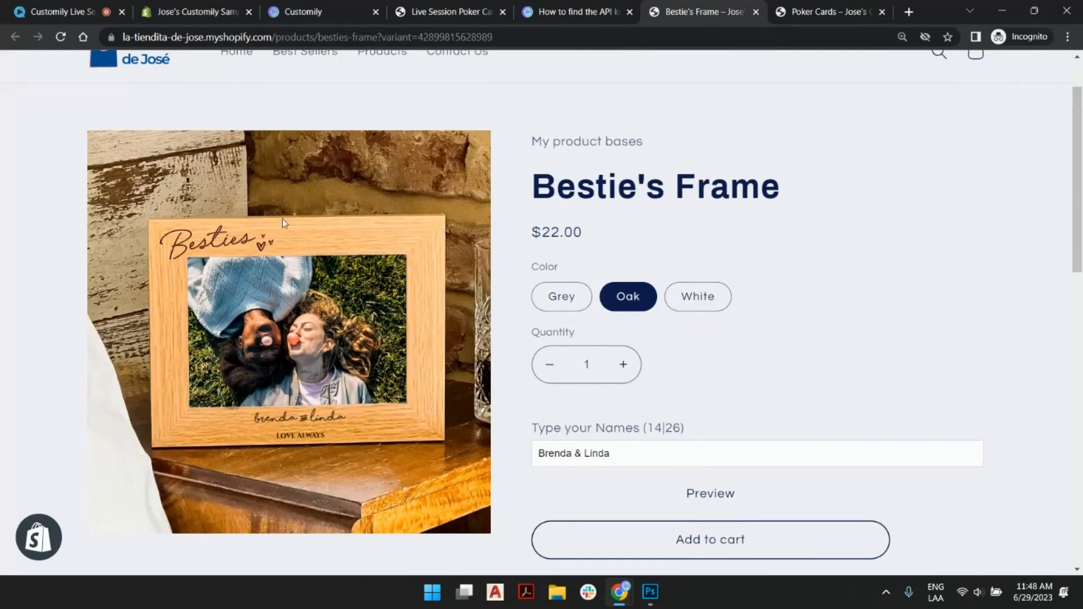
click(323, 8)
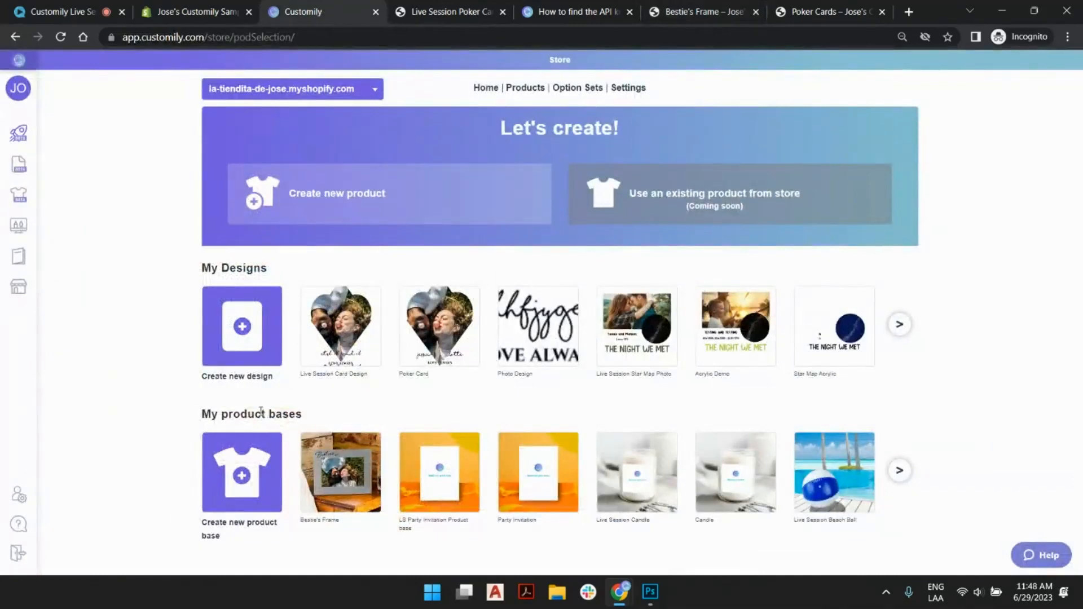
drag(219, 413, 295, 408)
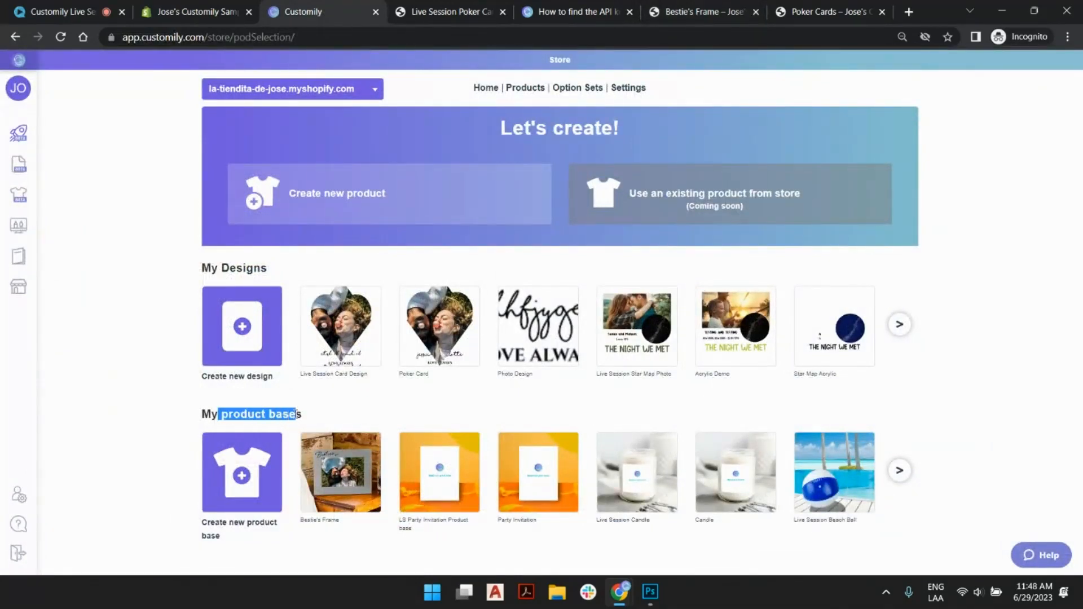
- Start a new product base and name its template Live Session Besties Frame
click(296, 413)
click(245, 468)
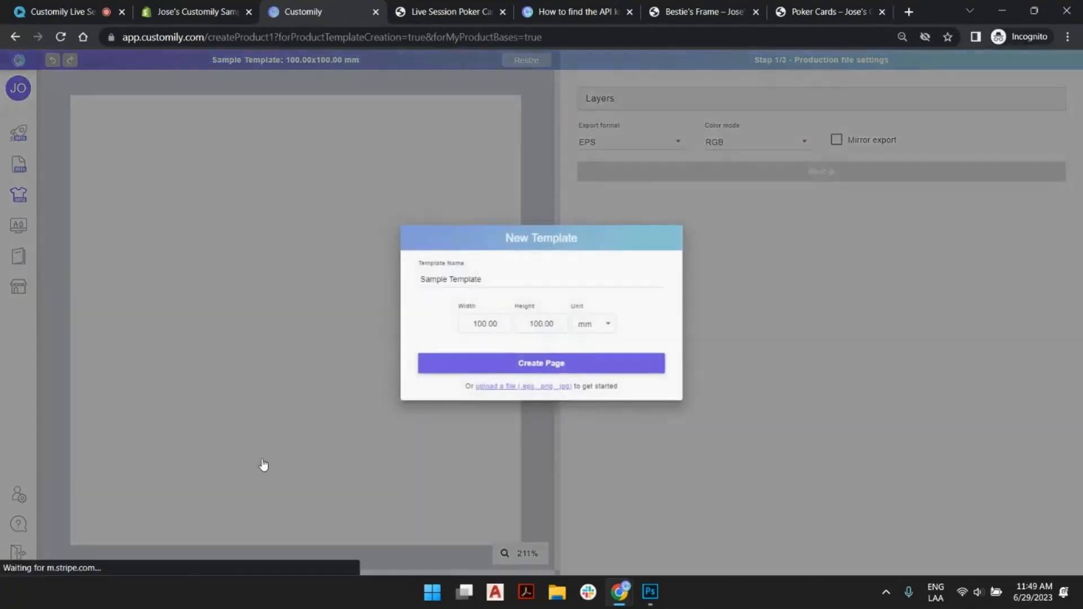
triple_click(469, 282)
text(L)
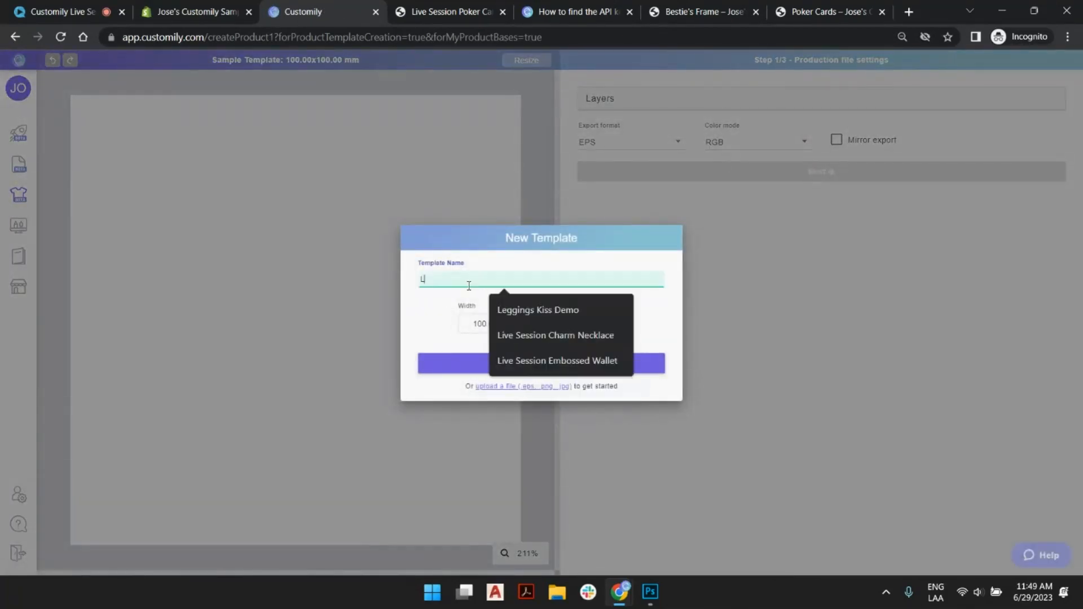
text(ive Session )
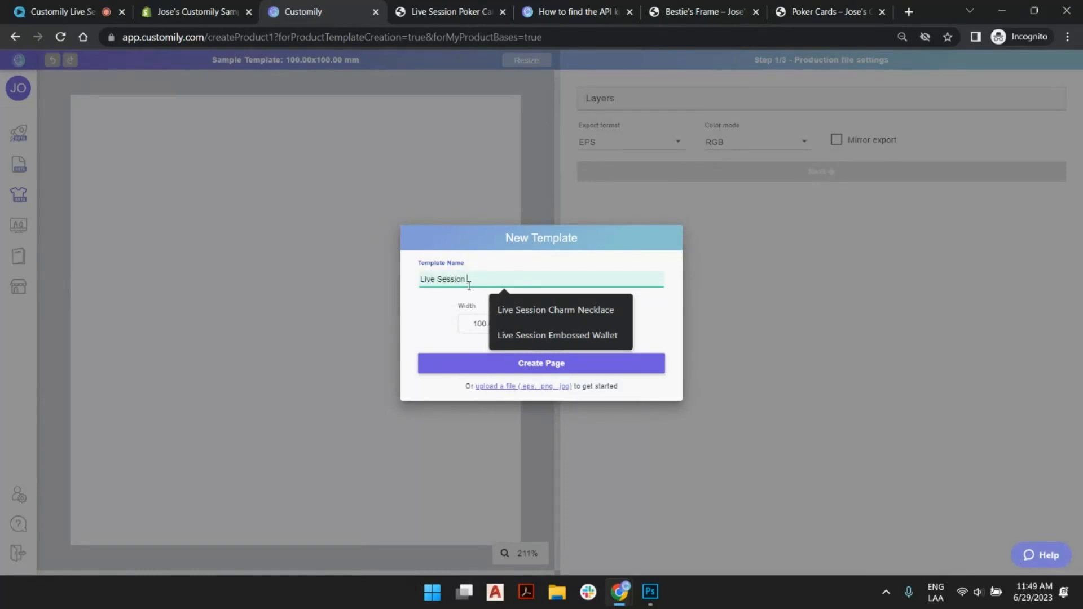
text(Phot)
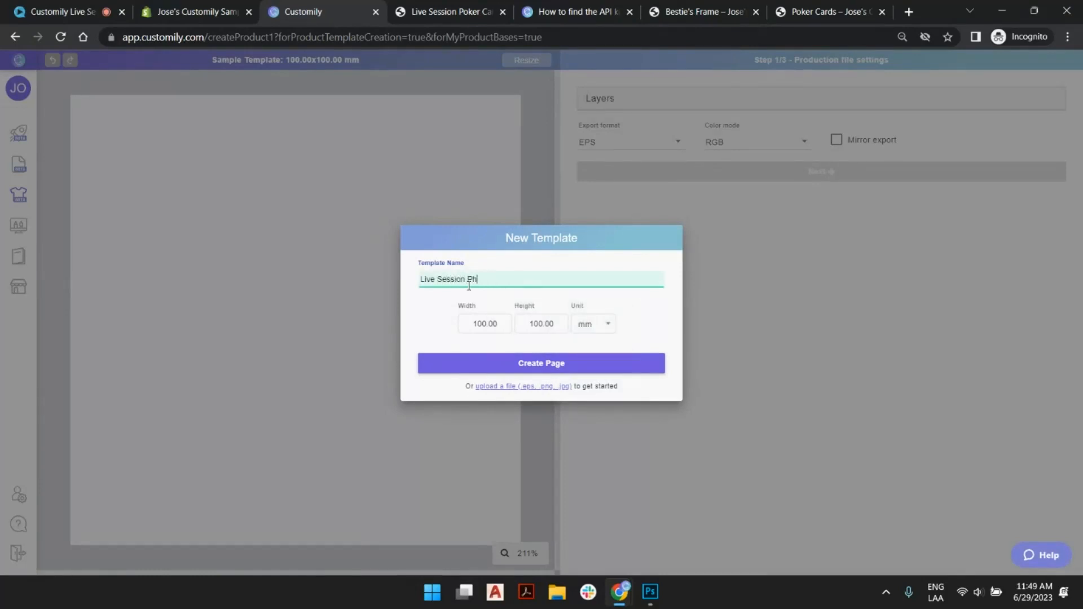
key(BackSpace)
key(BackSpace)
text(Besties Frame)
- Set the template size to 127 mm wide by 19 mm high and create the page
click(505, 322)
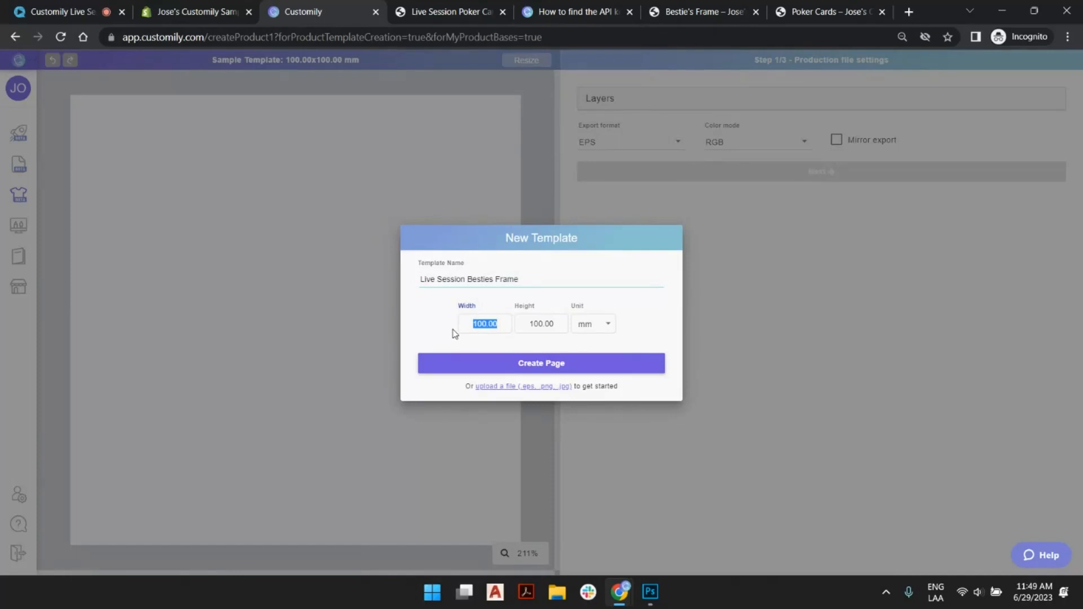
text(127)
key(Tab)
text(19)
key(Tab)
click(510, 362)
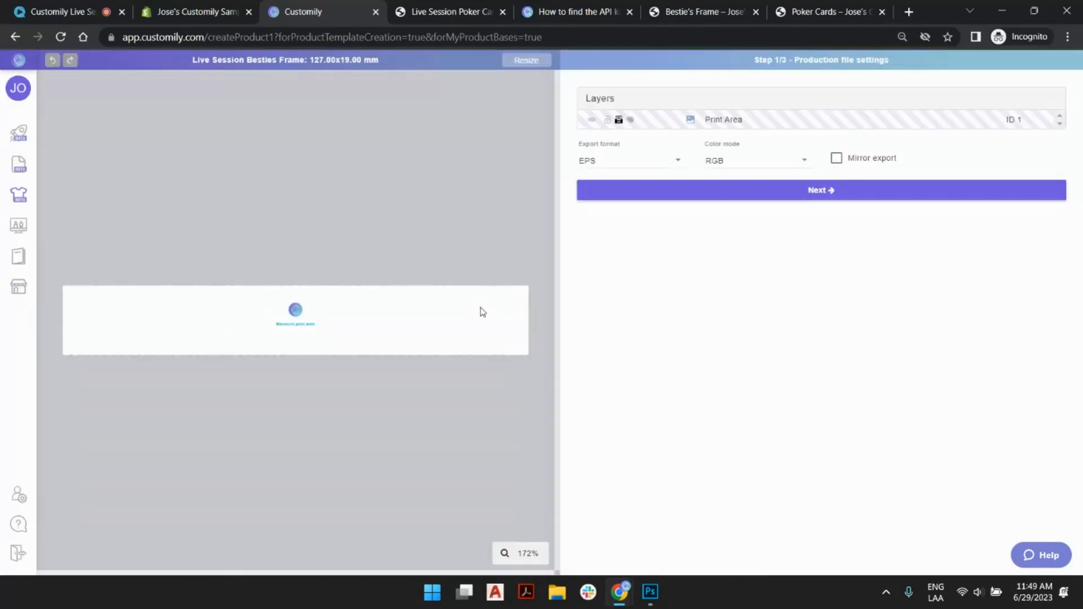
- Set the production file's export format to PDF and its color mode to CMYK
click(650, 163)
click(606, 222)
click(608, 164)
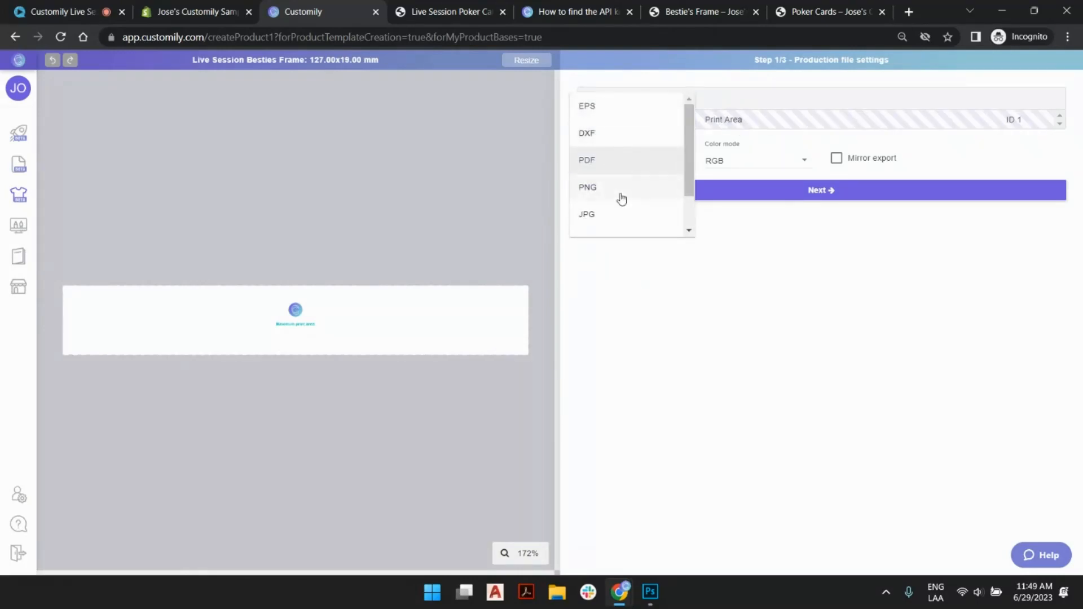
scroll(650, 181, down, 1)
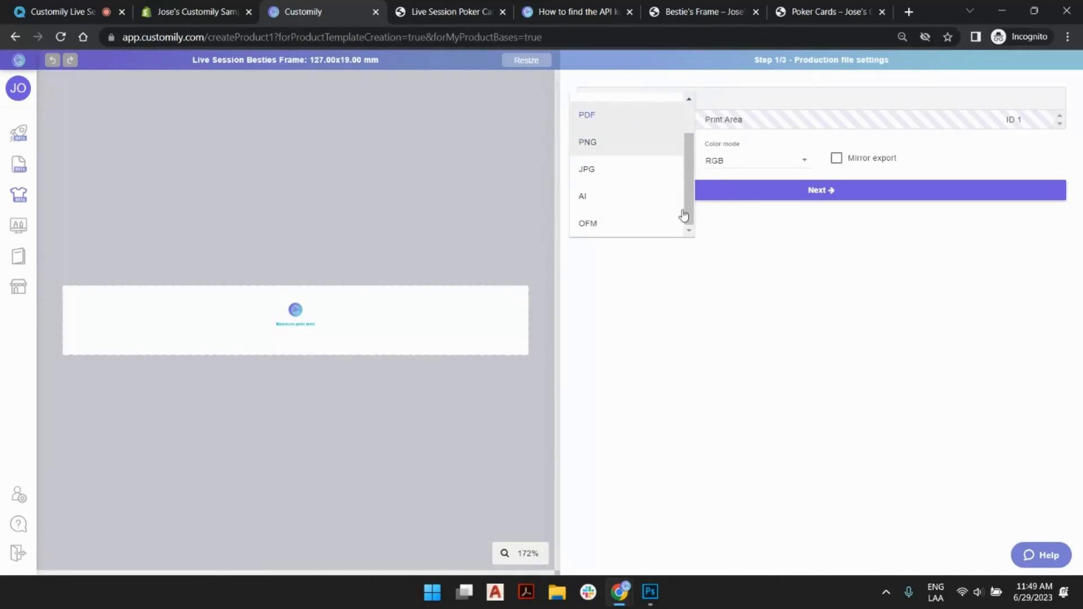
click(805, 288)
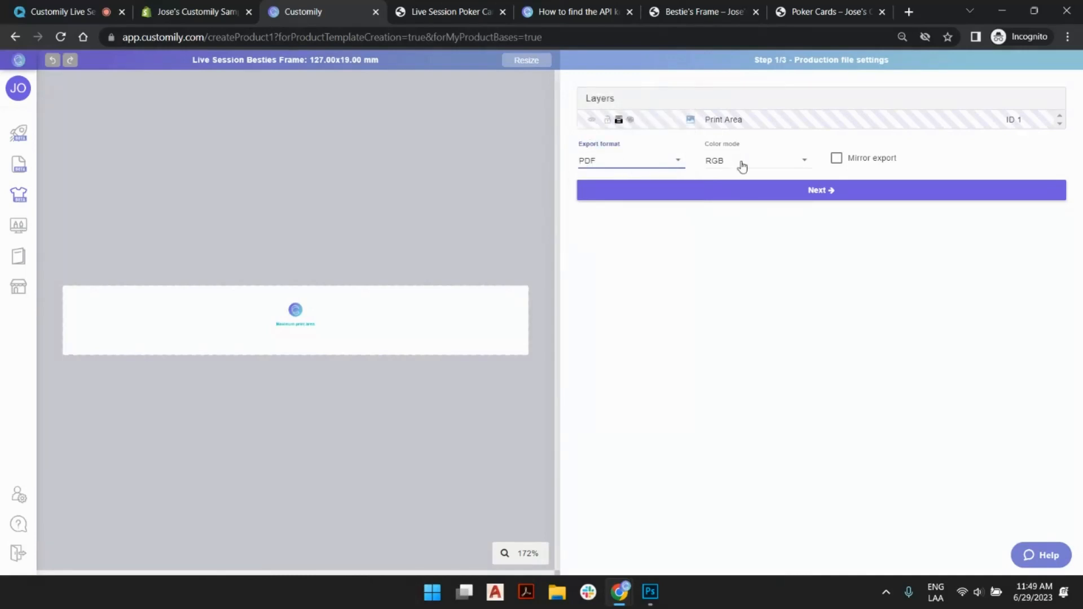
click(787, 163)
click(736, 189)
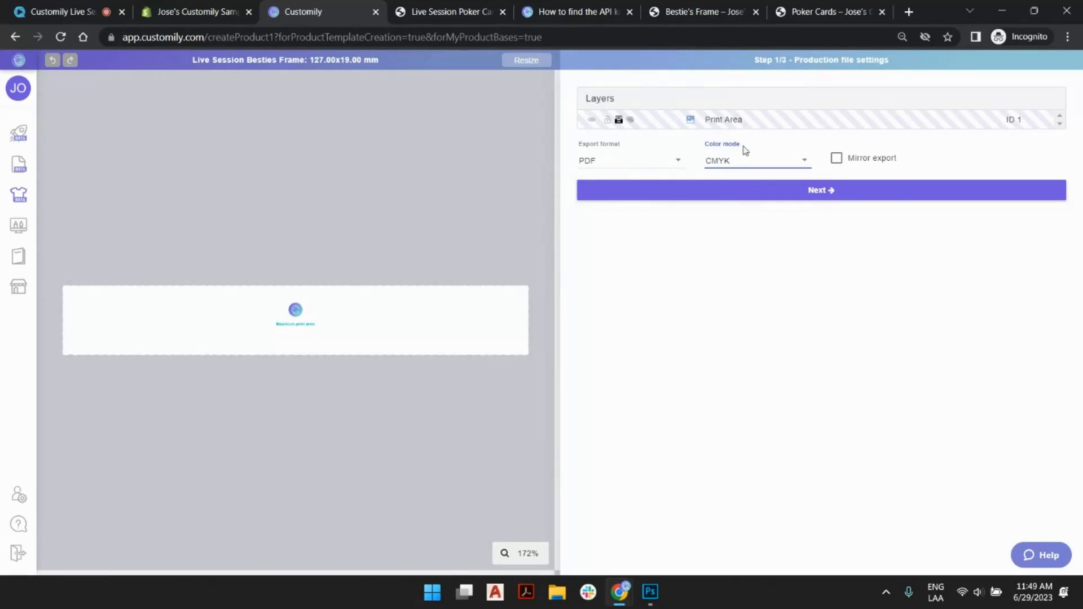
- Check the extent of the print area in the production file, and continue to the preview settings
click(360, 316)
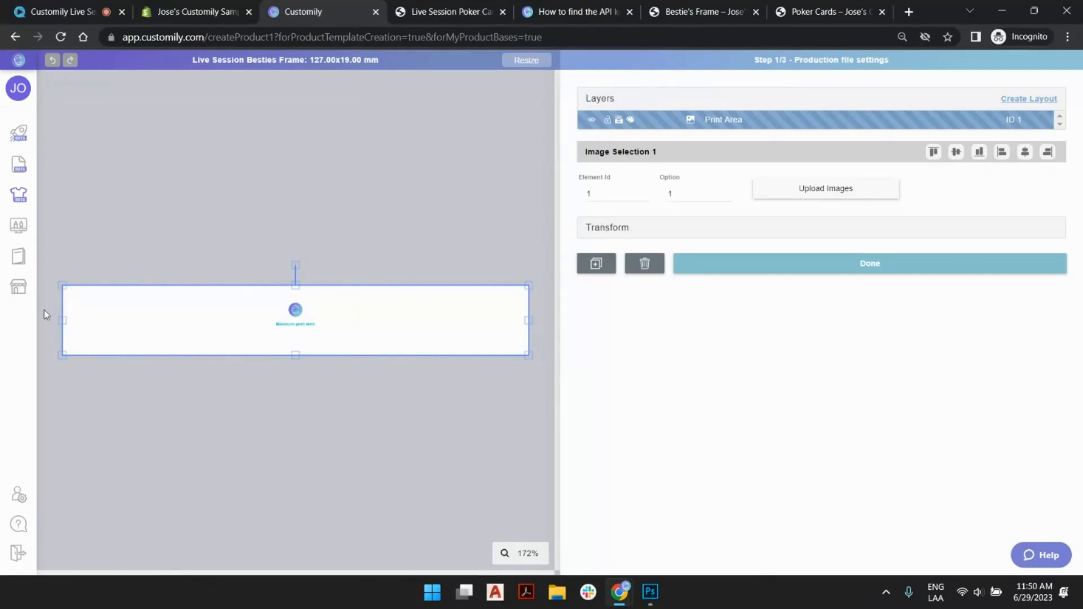
click(521, 214)
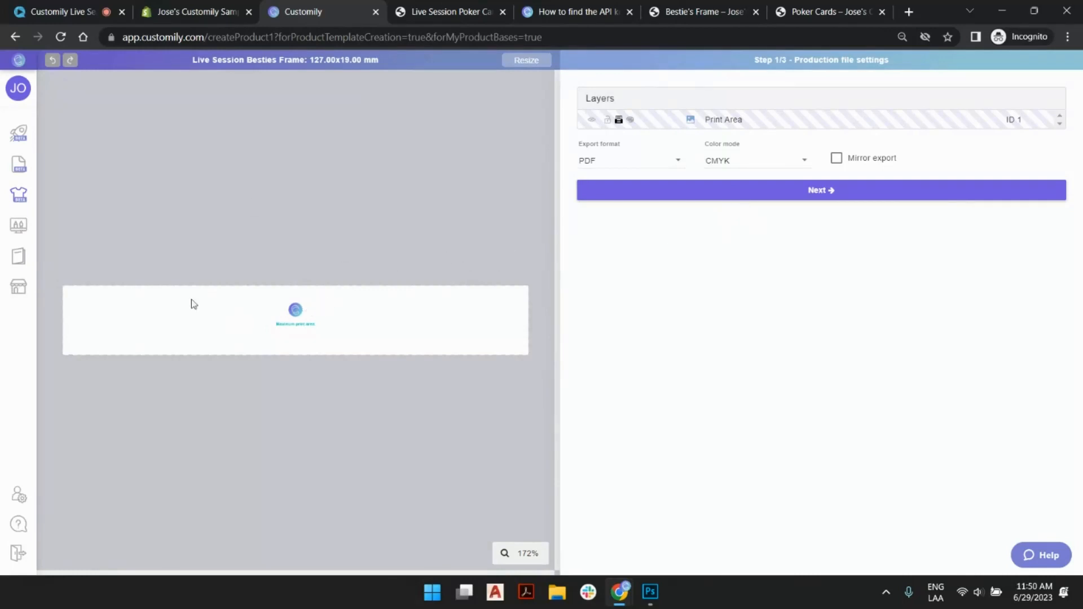
click(790, 192)
click(790, 192)
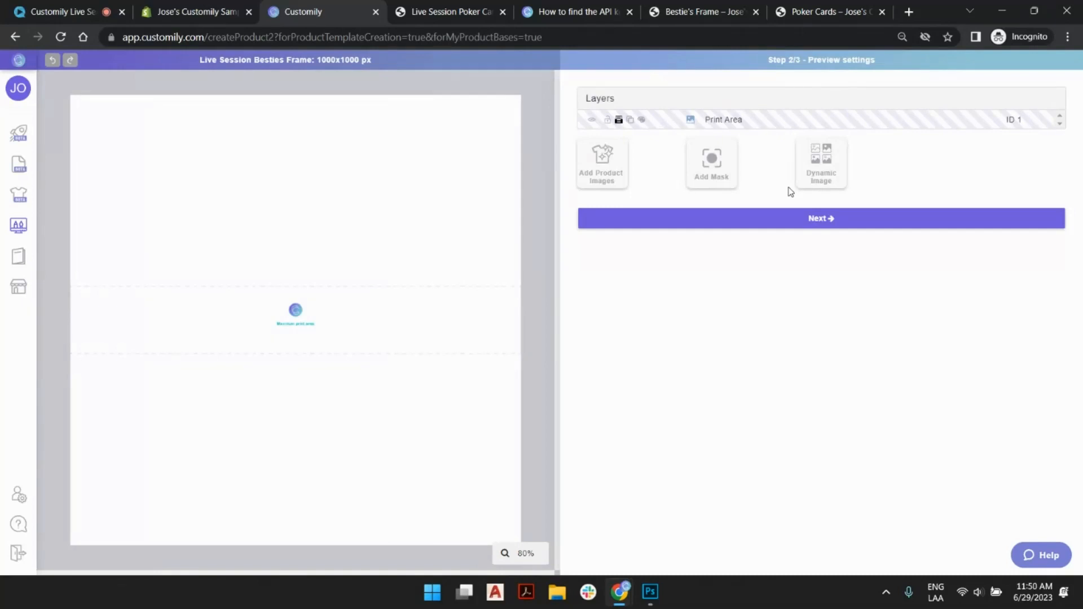
- Add Grey_mockup.png, Oak_mockup.png and White_mockup.png as the product images of the preview
drag(809, 59, 852, 59)
click(860, 57)
click(616, 167)
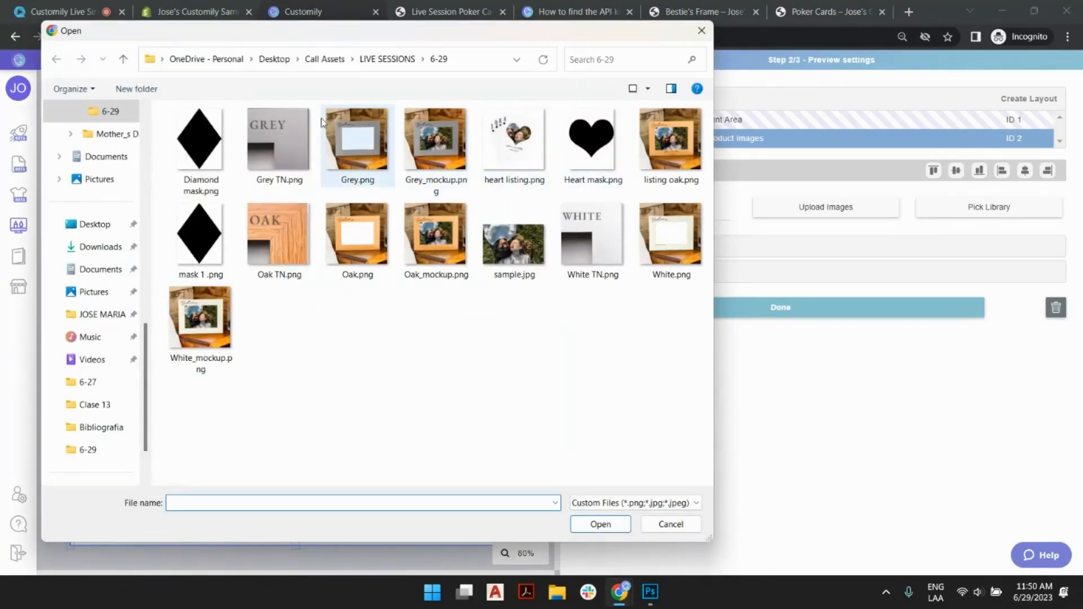
click(436, 137)
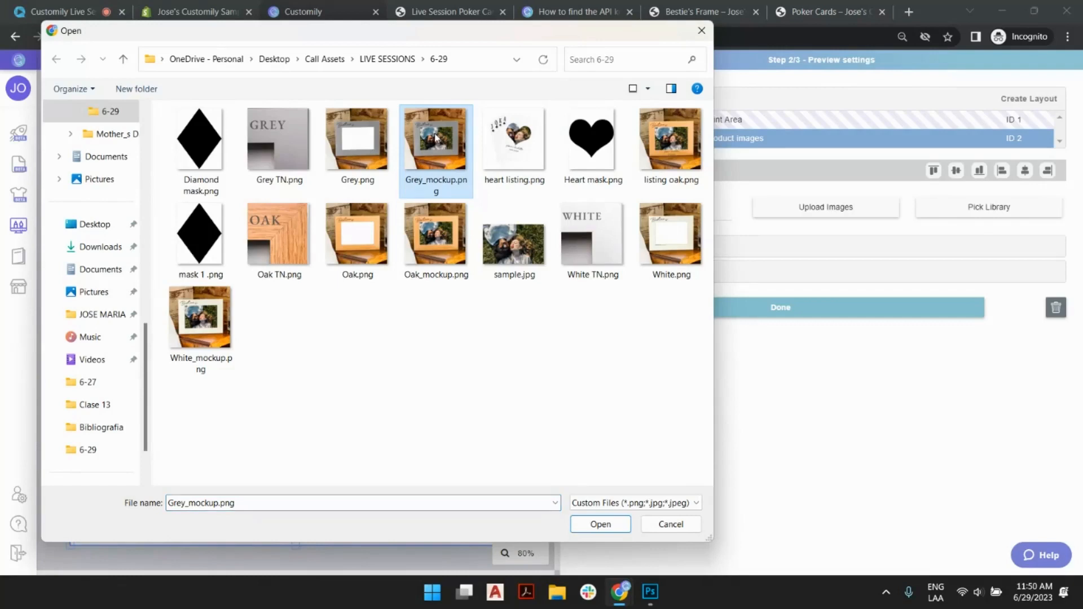
ctrl+click(441, 235)
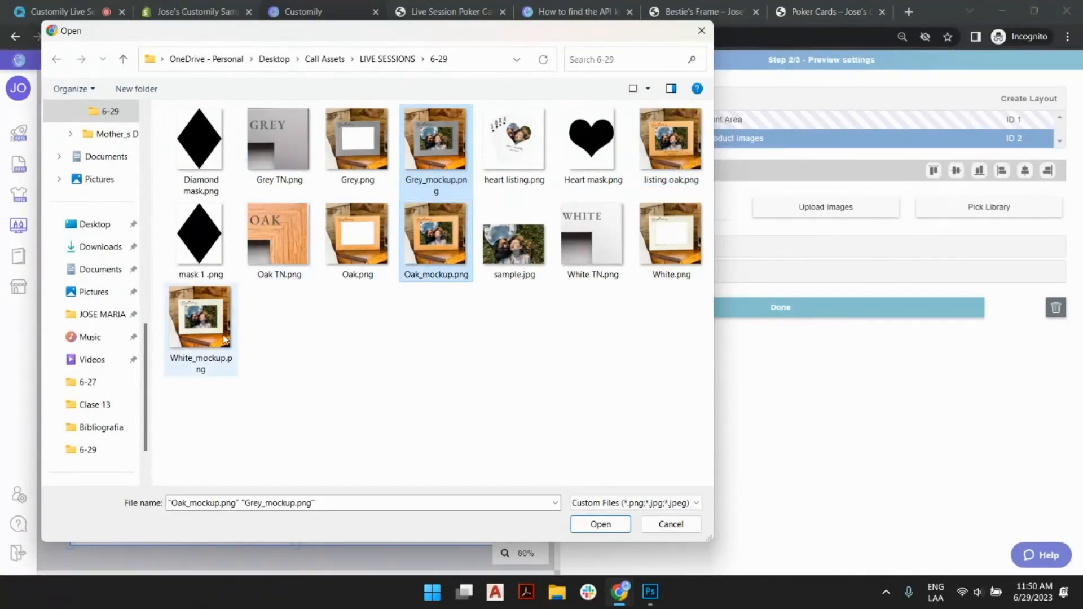
ctrl+click(219, 337)
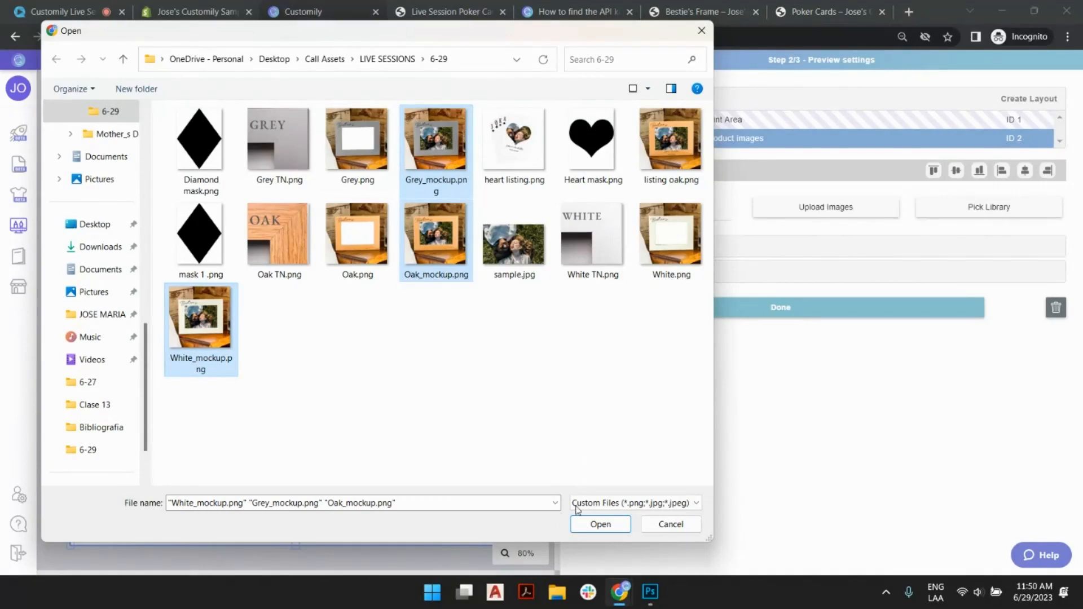
click(598, 524)
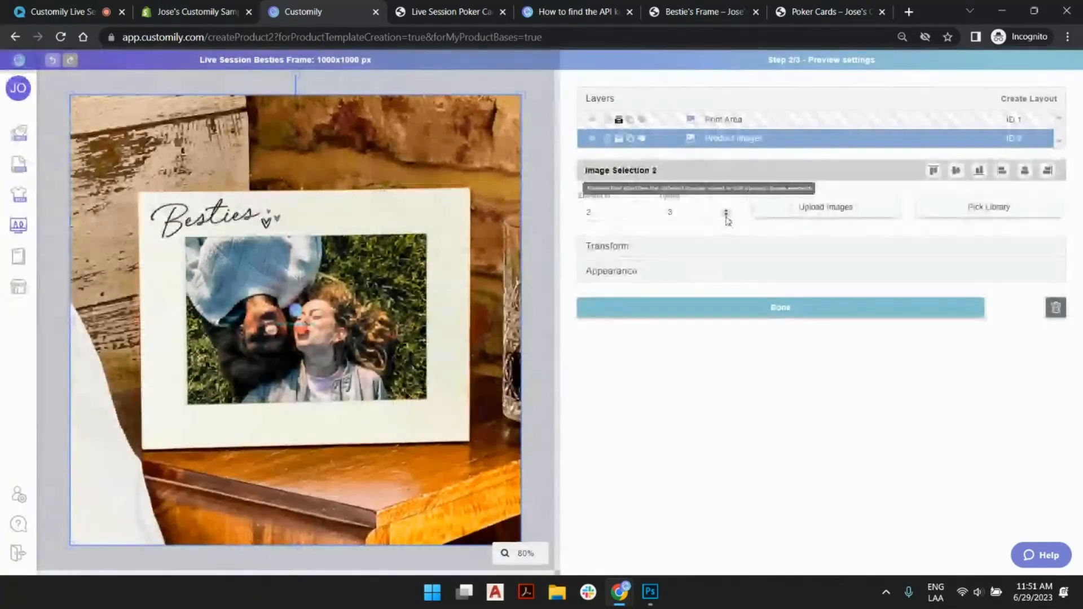
- Check the uploaded frame mockups by switching through the product image options, ending on option 2
click(725, 215)
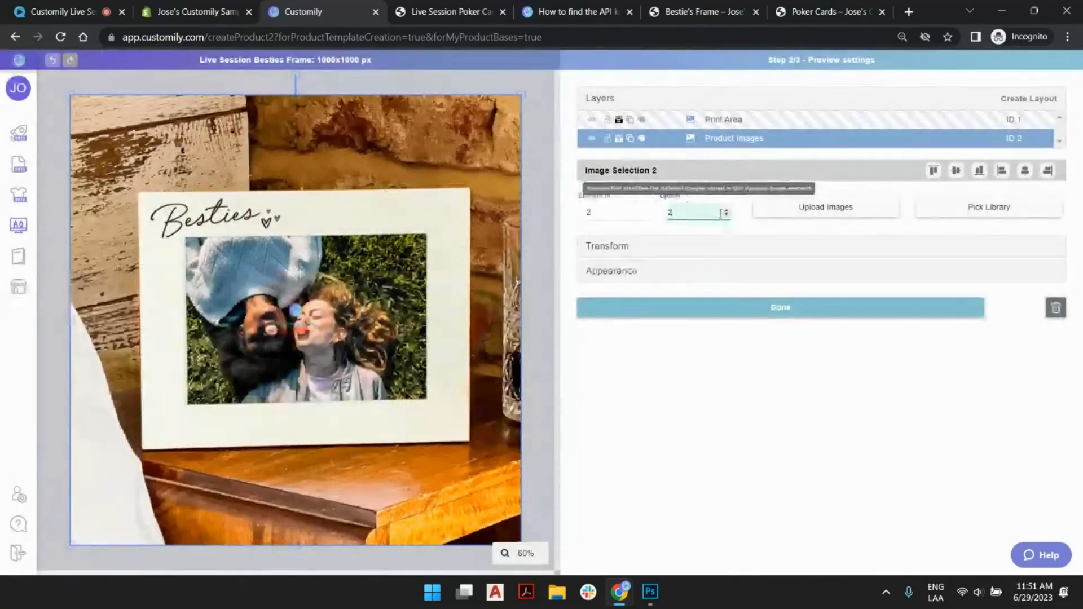
click(726, 215)
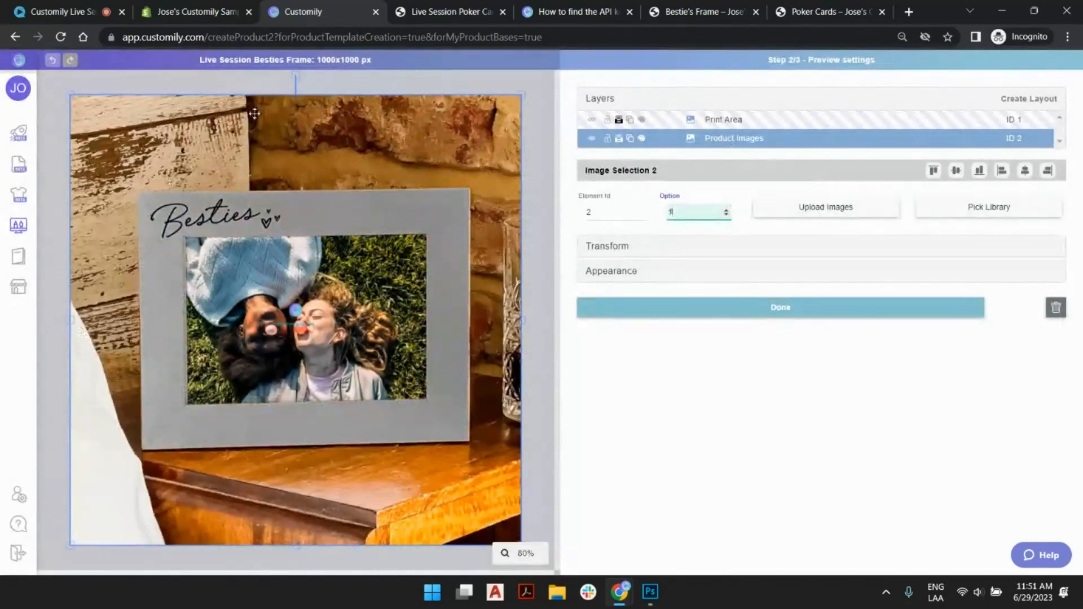
click(726, 210)
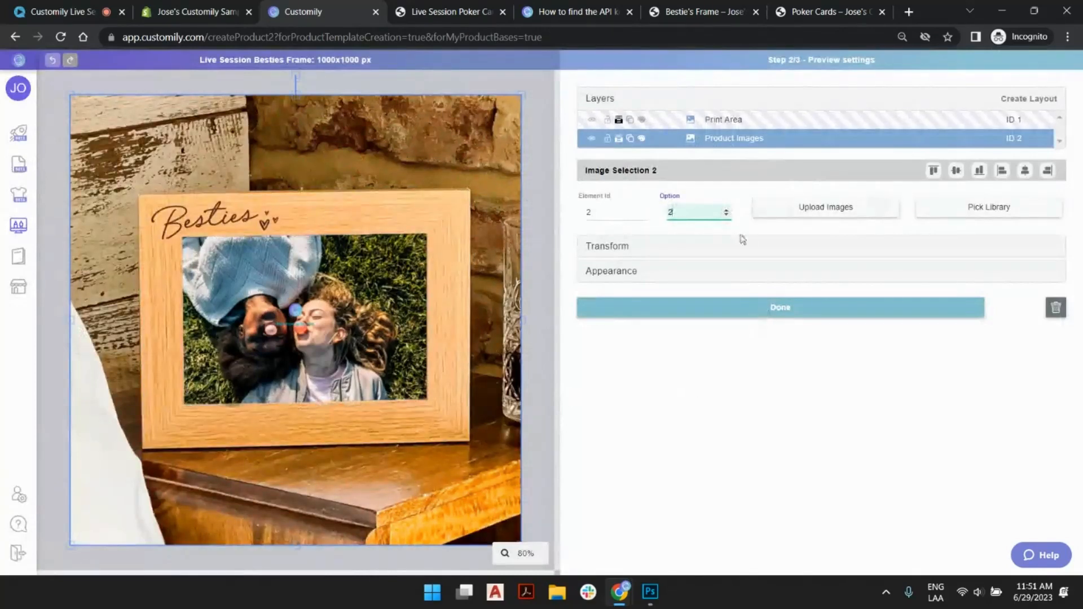
- Shrink the print area to about 539 by 81 px and place it on the frame's lower border beneath the photo
click(725, 121)
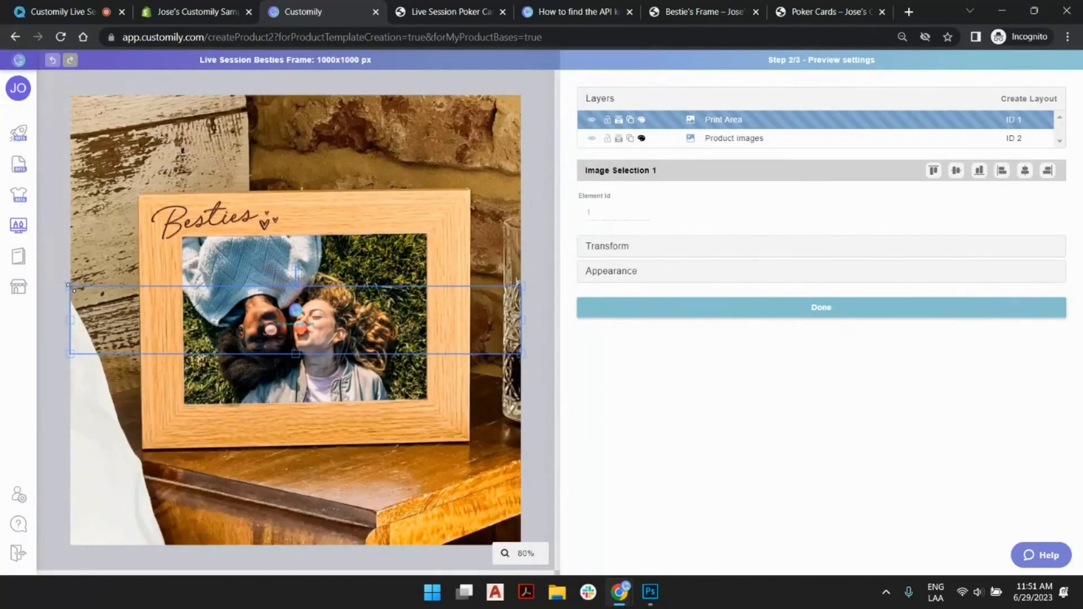
drag(100, 296, 183, 304)
drag(522, 303, 443, 334)
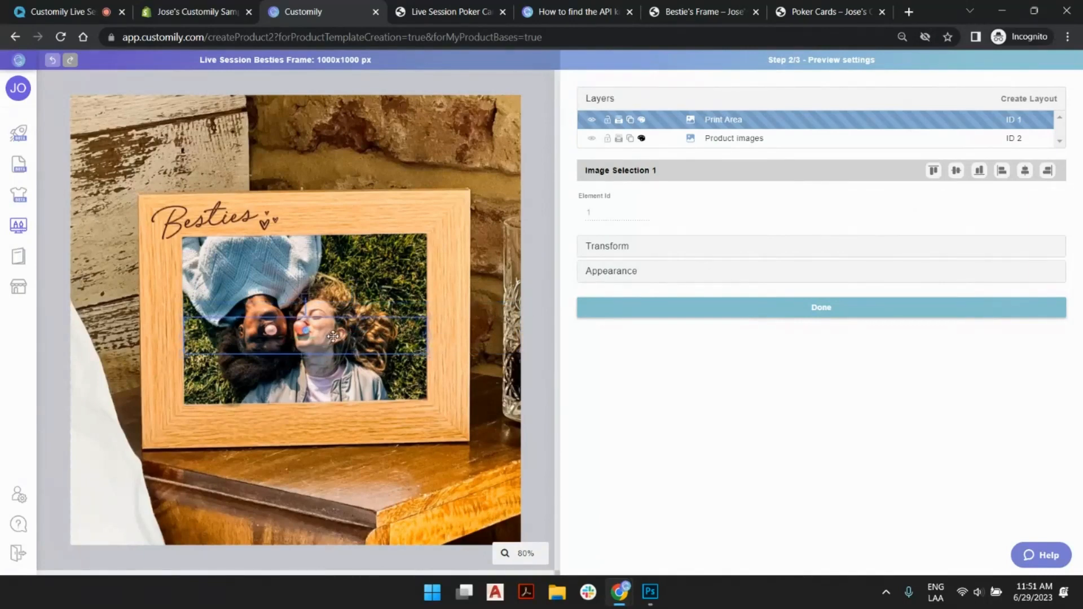
drag(333, 337, 331, 427)
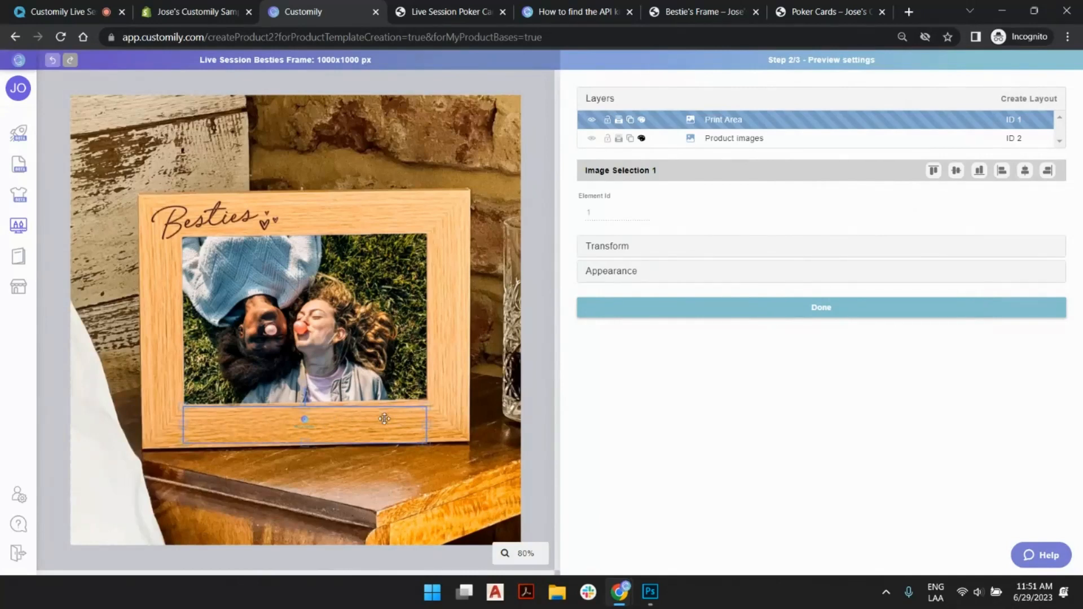
- Rotate the print area to -1.5 degrees and nudge it to line up with the frame's lower border
click(614, 247)
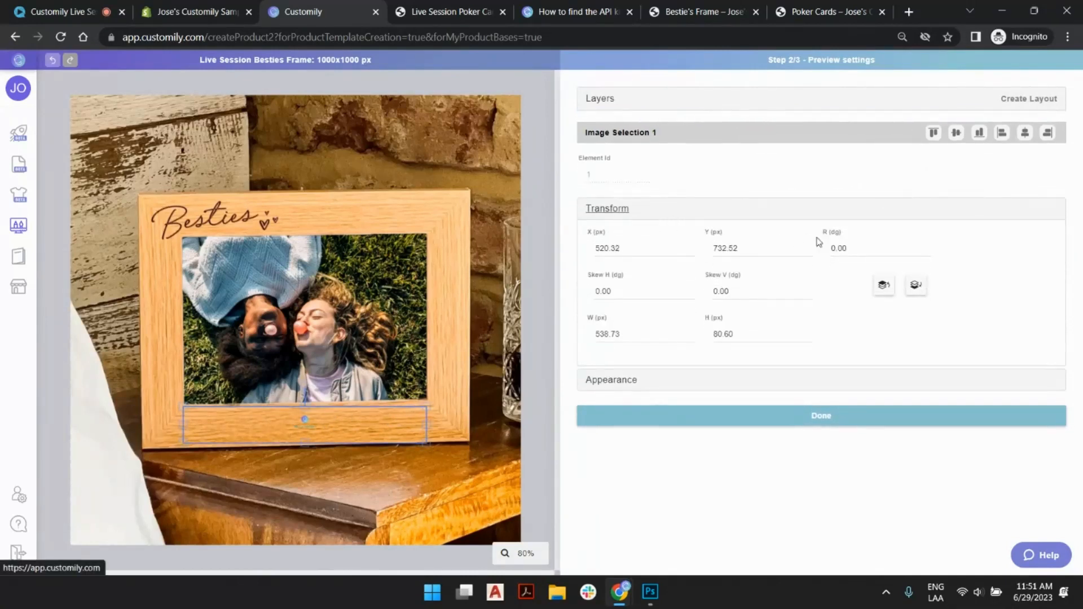
click(925, 251)
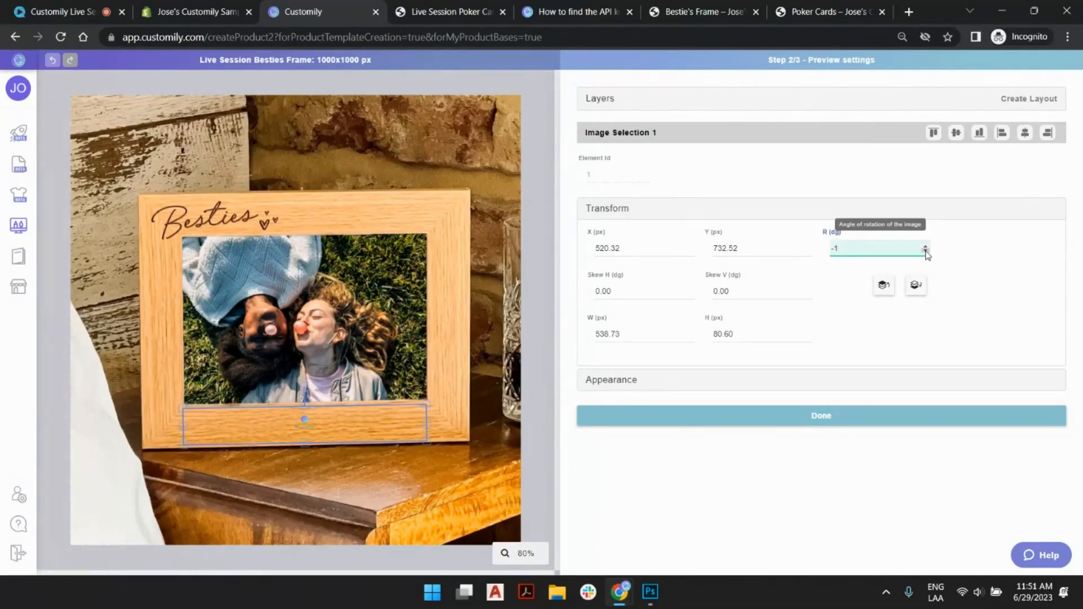
click(925, 251)
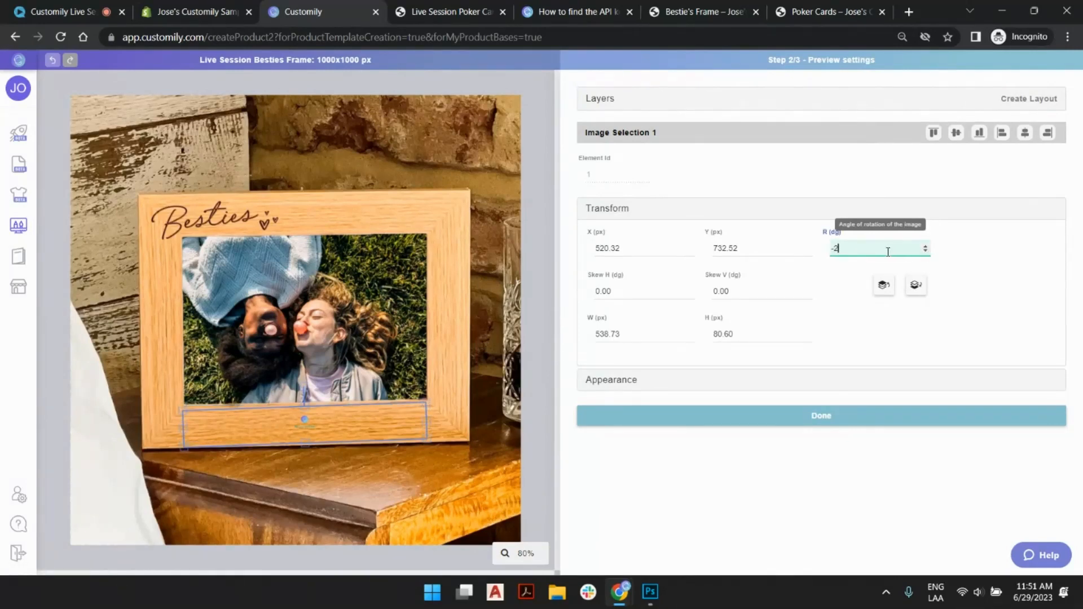
click(926, 246)
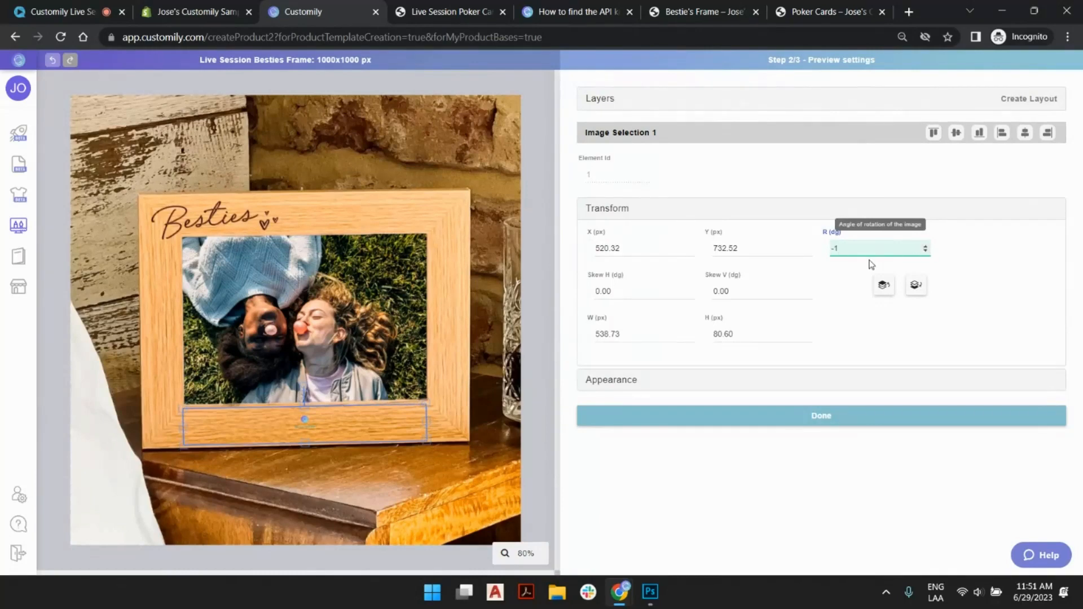
text(.5)
click(286, 423)
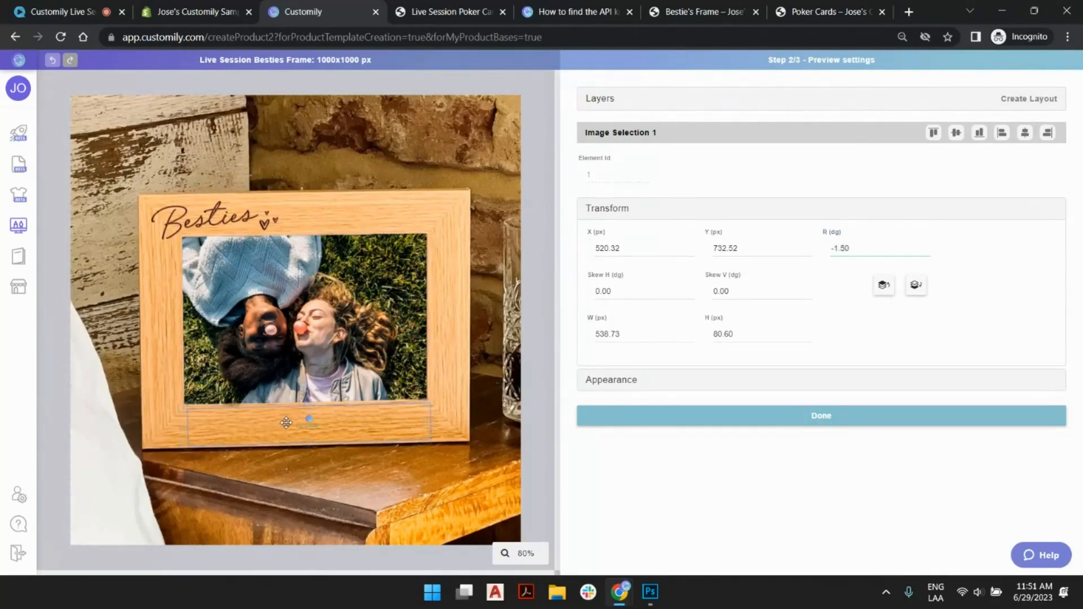
mouse_move(285, 423)
mouse_down()
mouse_move(283, 435)
mouse_move(290, 430)
mouse_up()
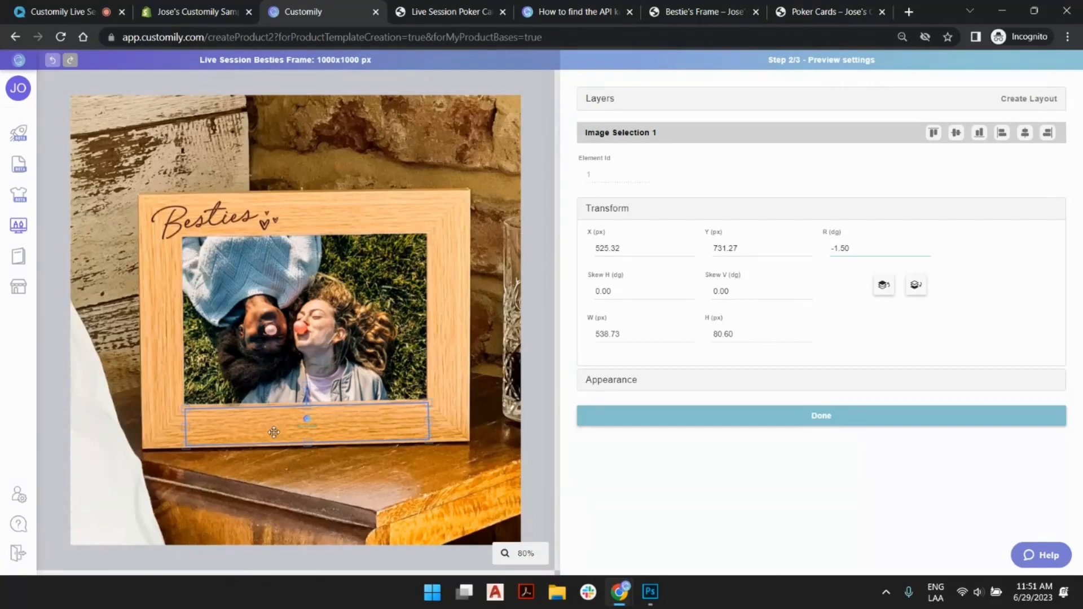
- Continue to the template review and compare the print area in the production file with its placement in the preview
click(541, 220)
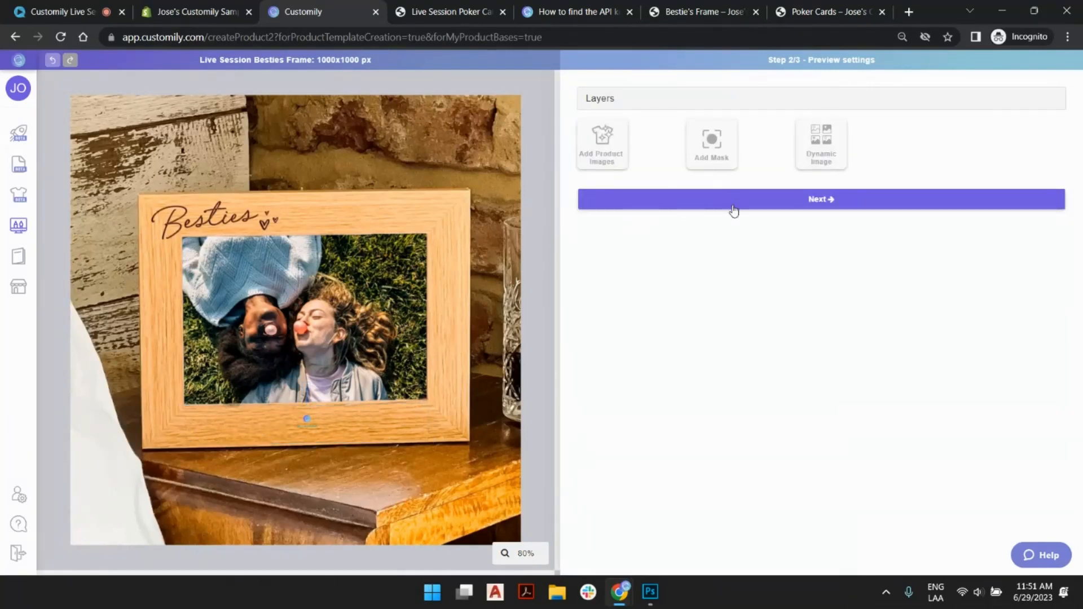
click(813, 208)
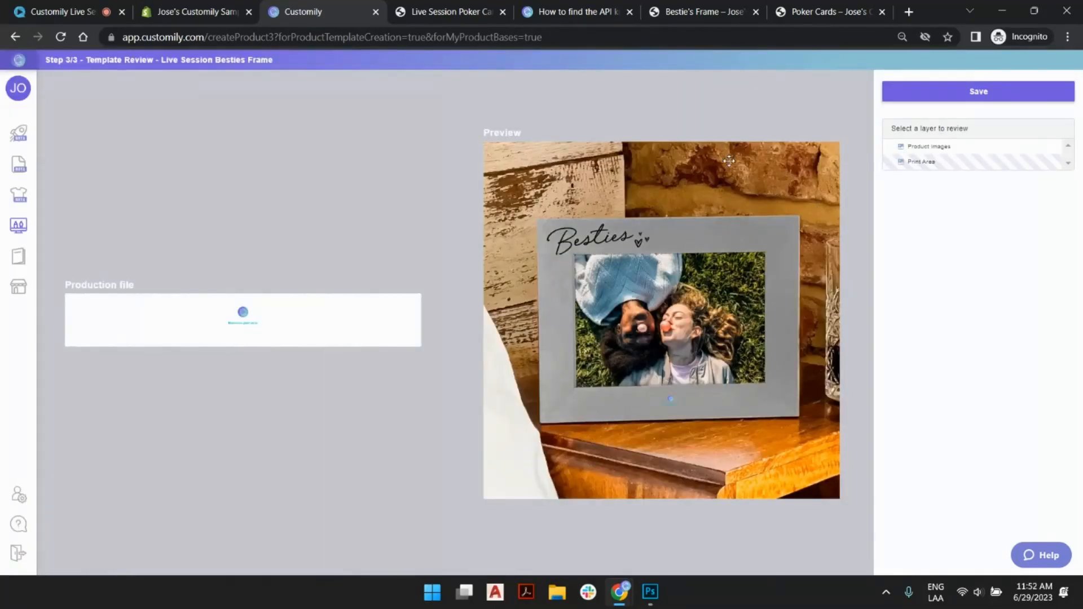
click(960, 165)
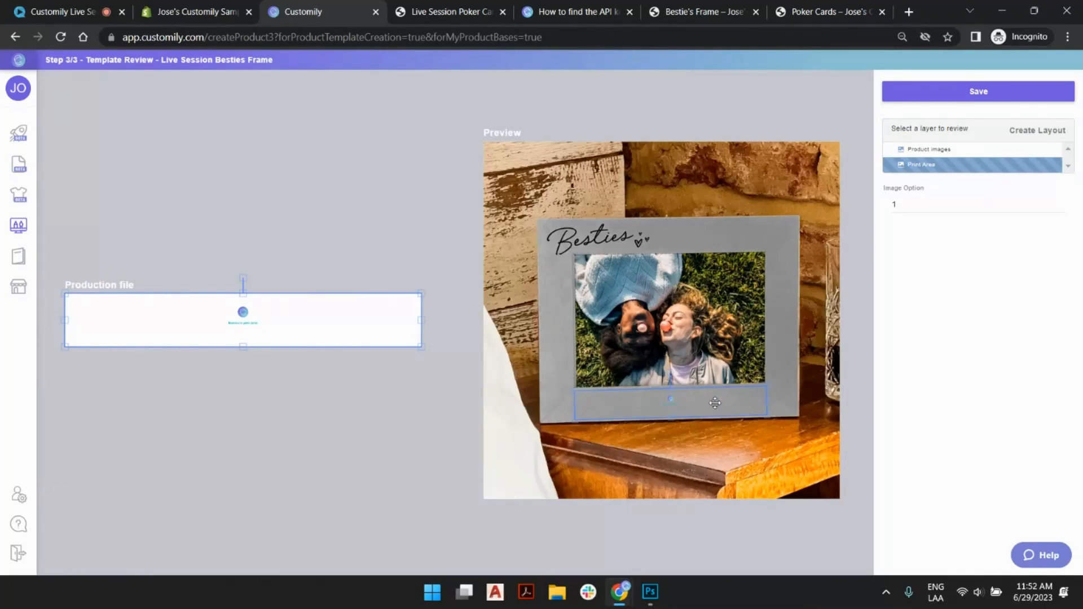
click(583, 121)
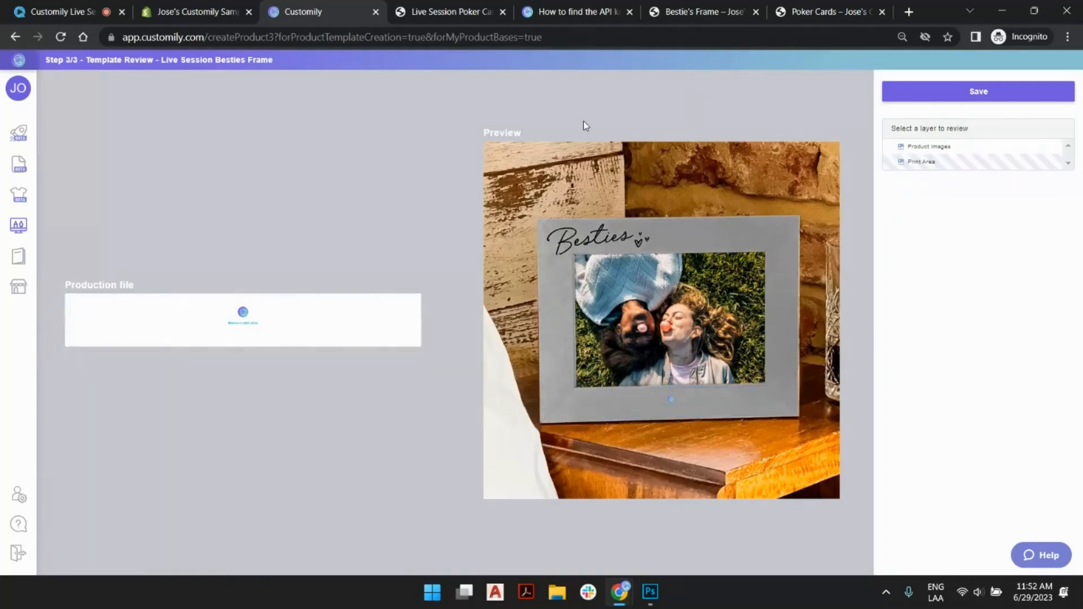
click(725, 403)
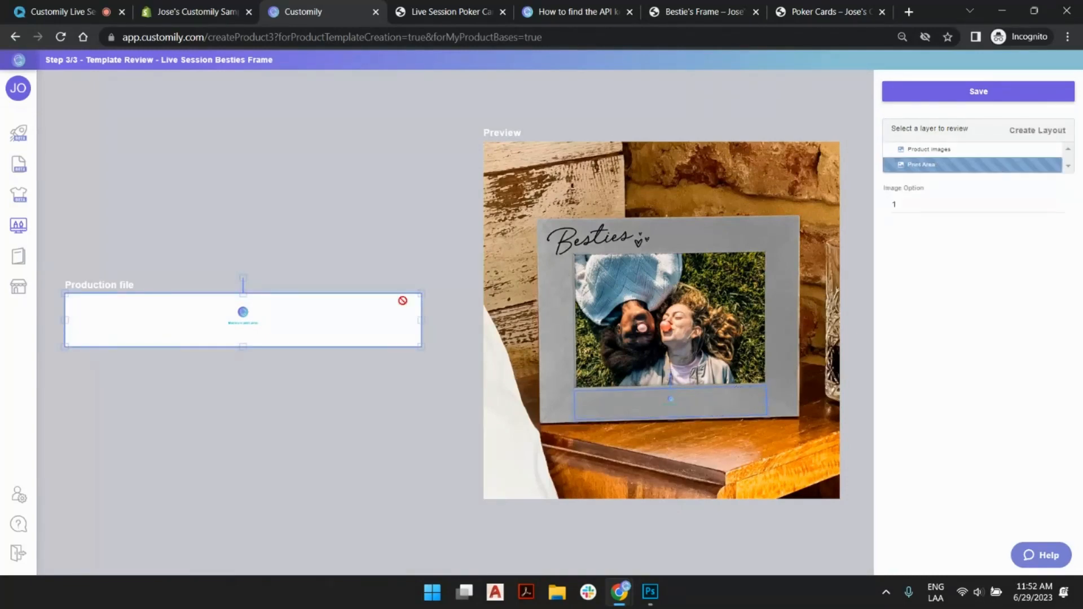
click(343, 281)
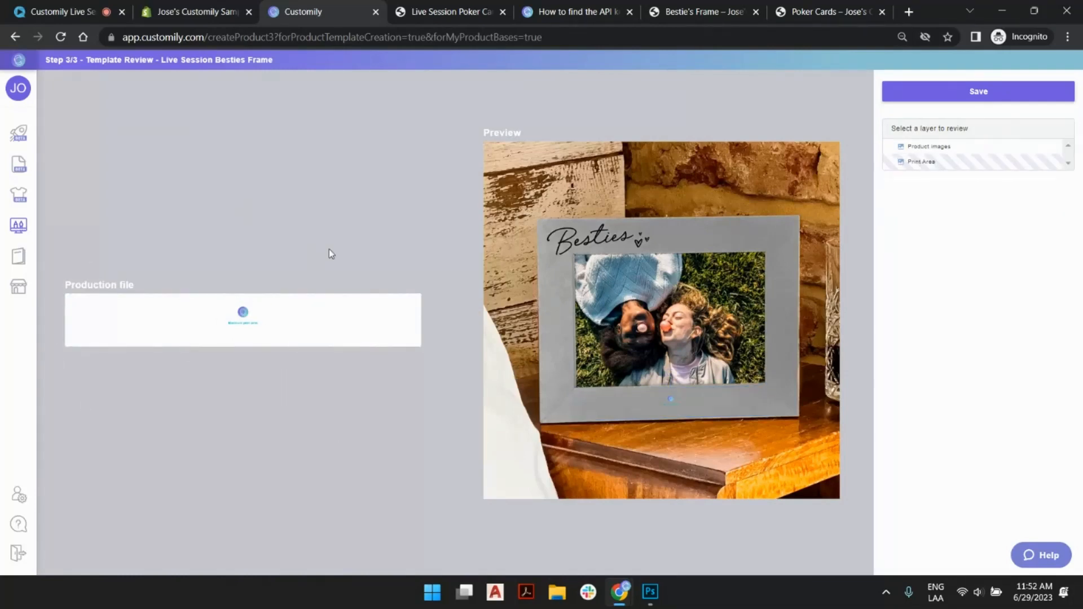
click(290, 310)
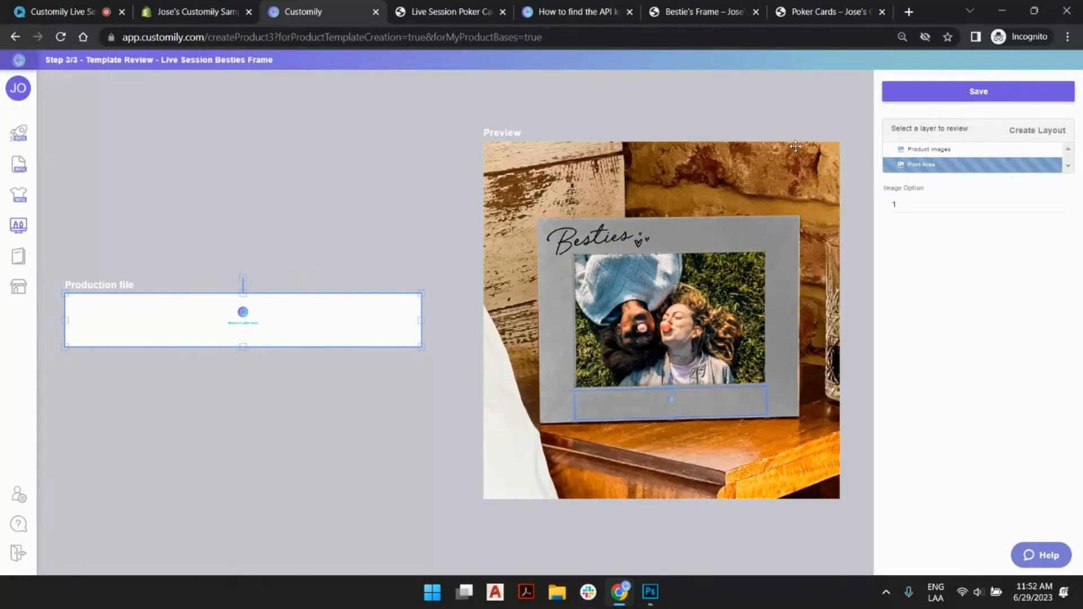
click(803, 123)
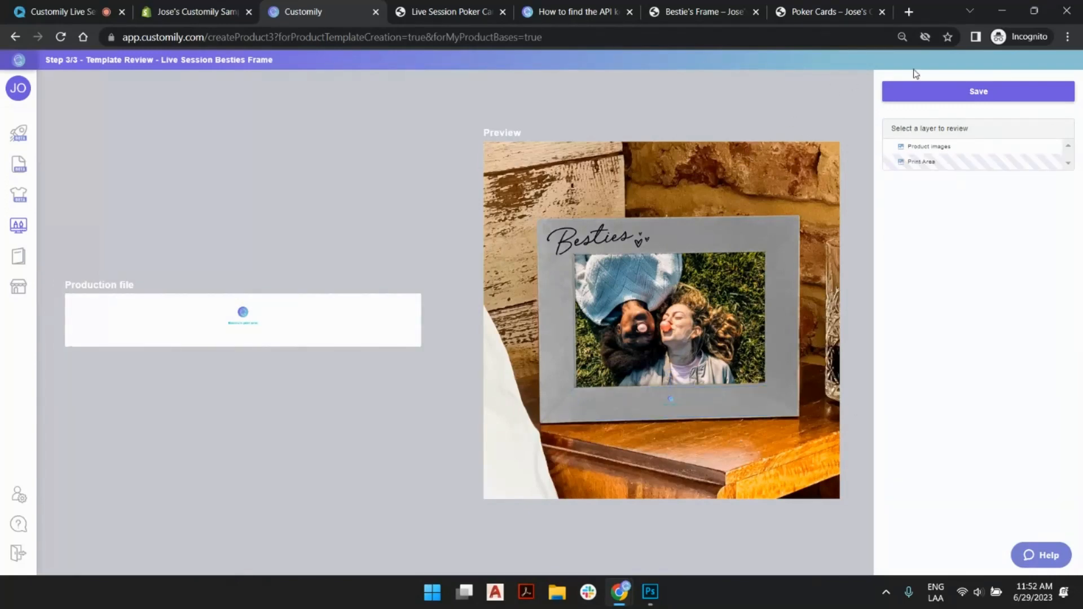
- Save the product base with the Color variant values shortened to Grey, Oak and White
click(939, 90)
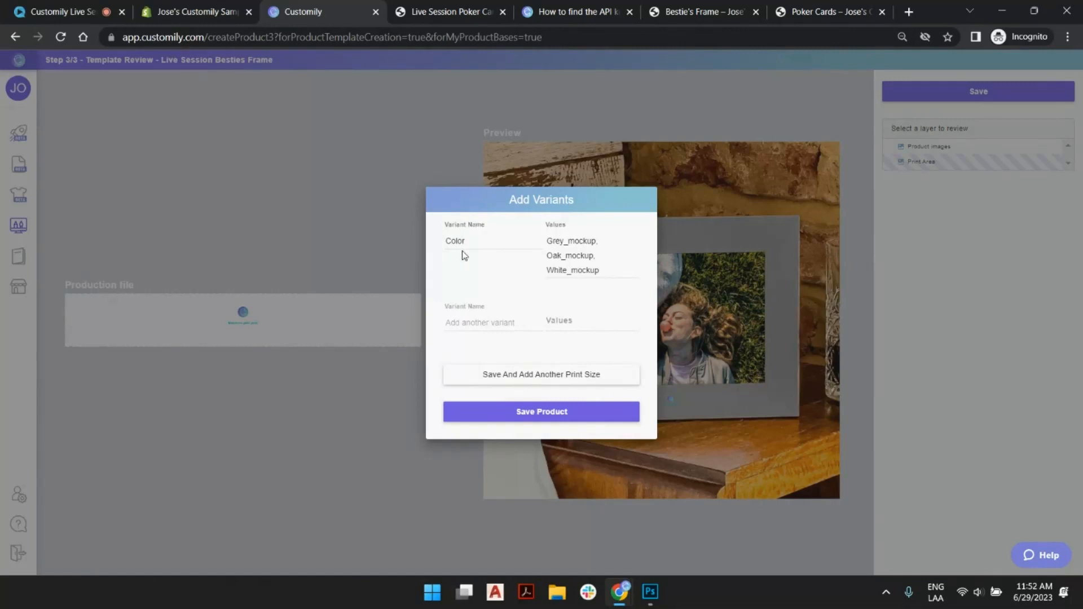
drag(565, 243, 594, 243)
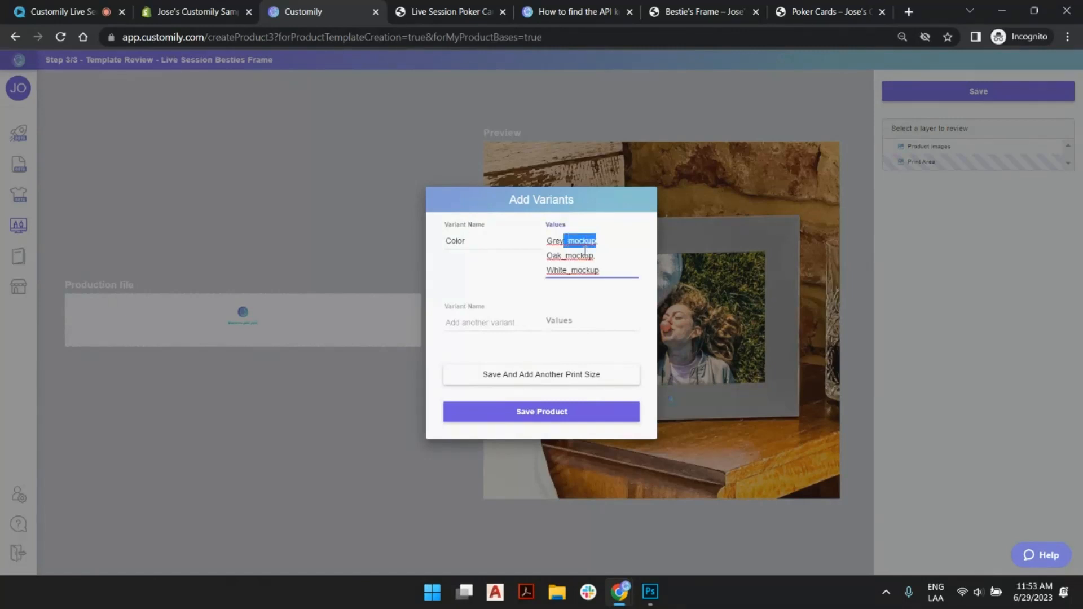
key(BackSpace)
drag(583, 249, 611, 246)
key(BackSpace)
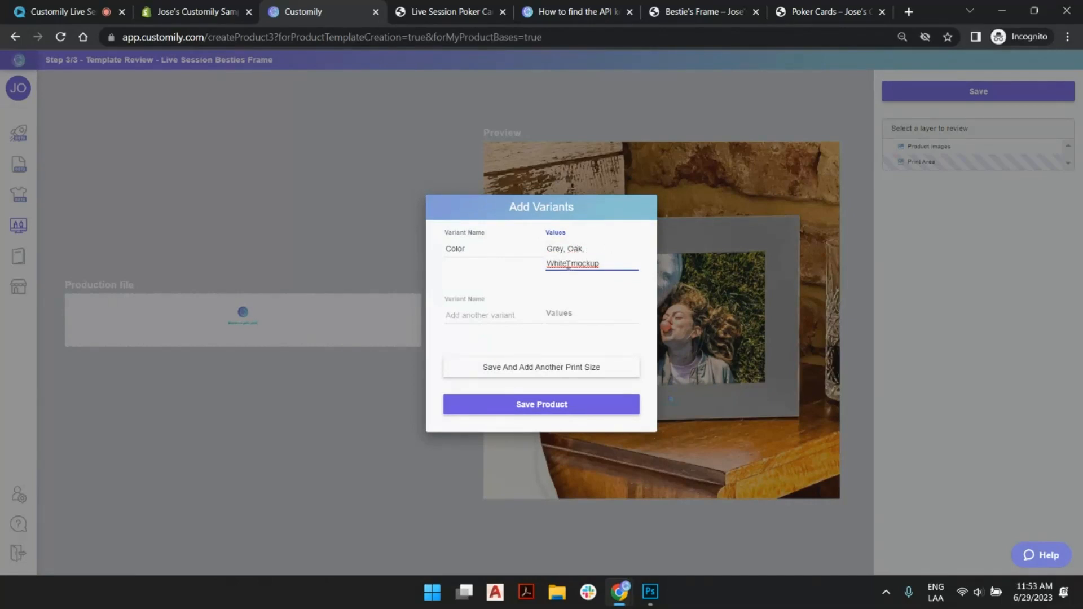
drag(594, 263, 623, 265)
key(BackSpace)
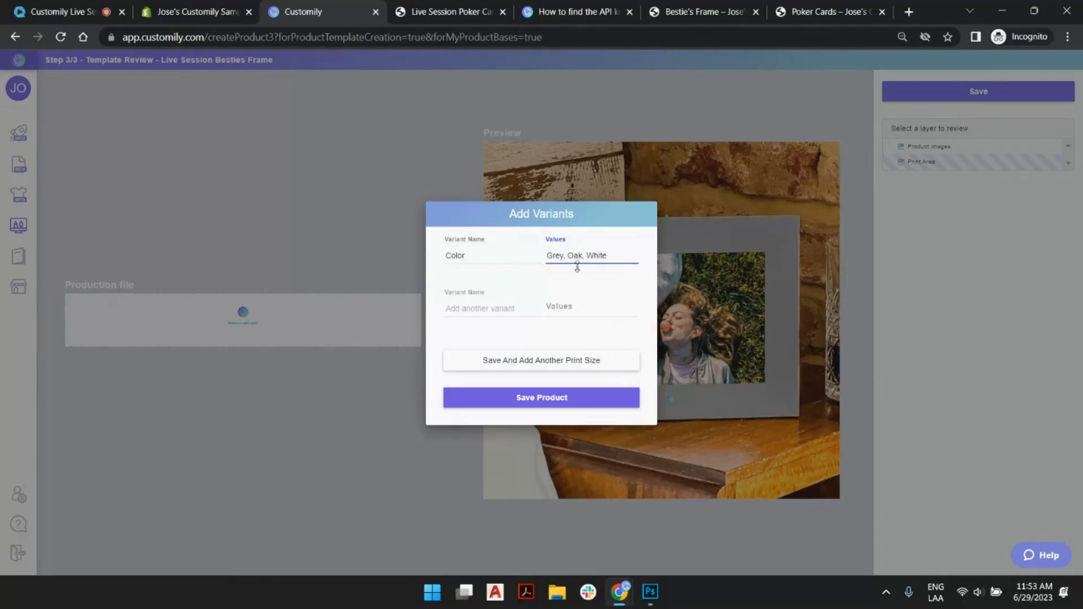
click(559, 402)
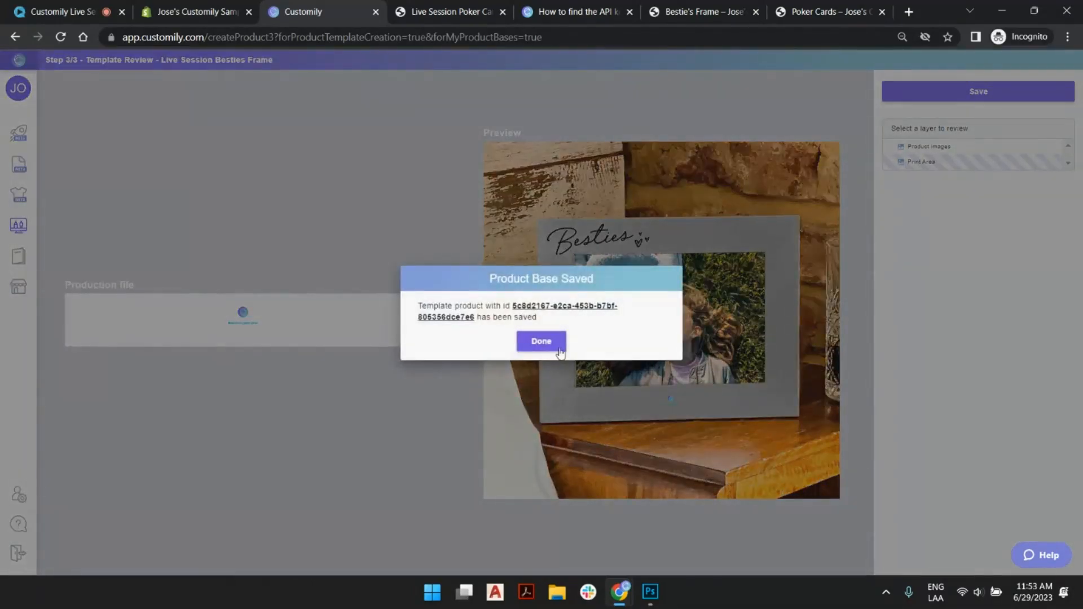
click(559, 350)
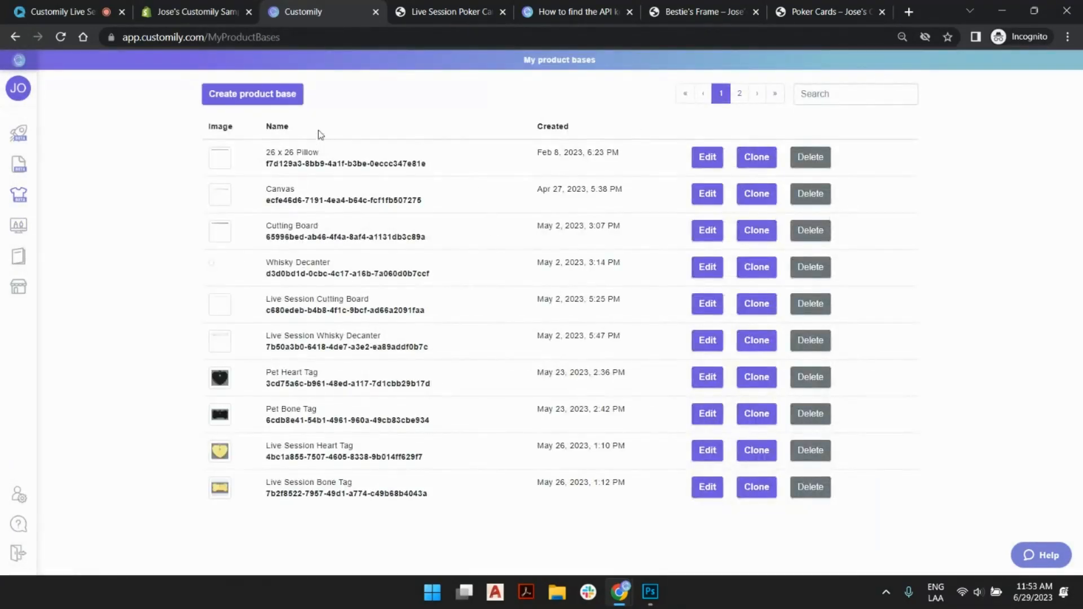
- Go to the designs list and create a new design named Live Session Frame Imprint
mouse_move(50, 199)
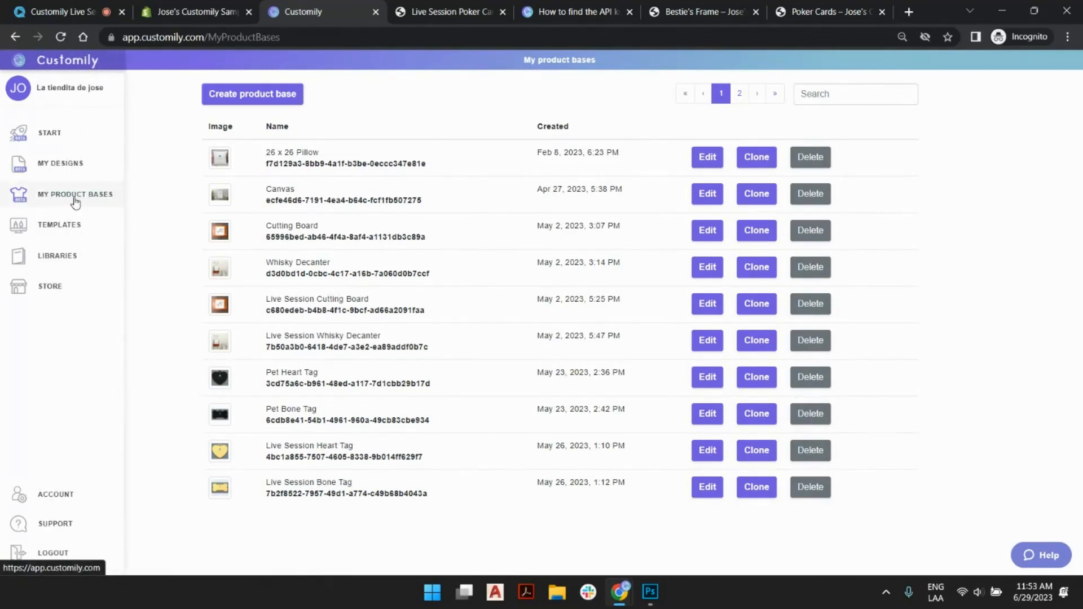
click(73, 164)
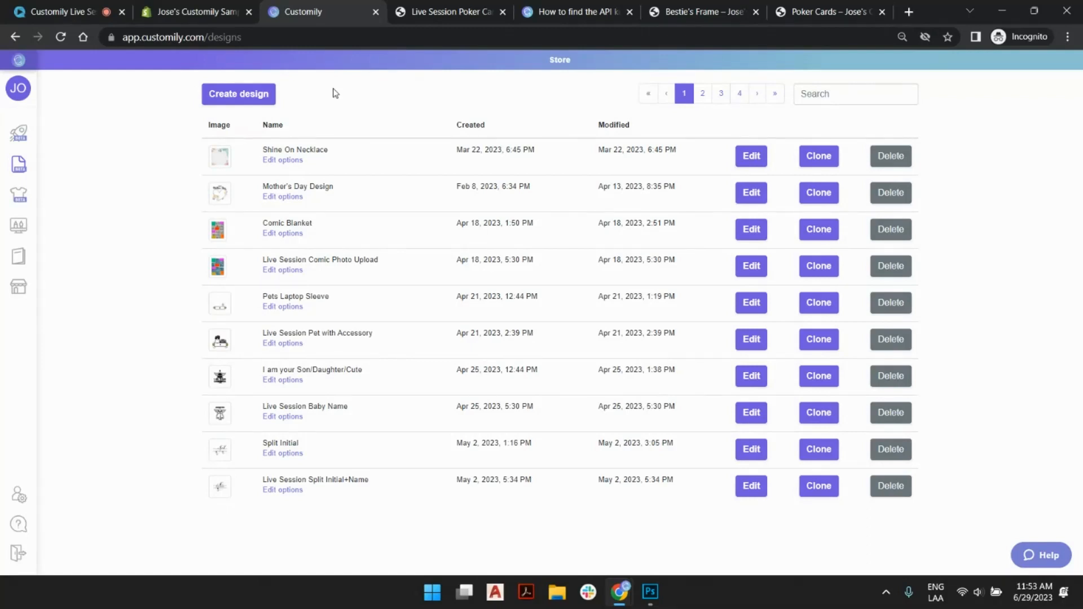
click(261, 95)
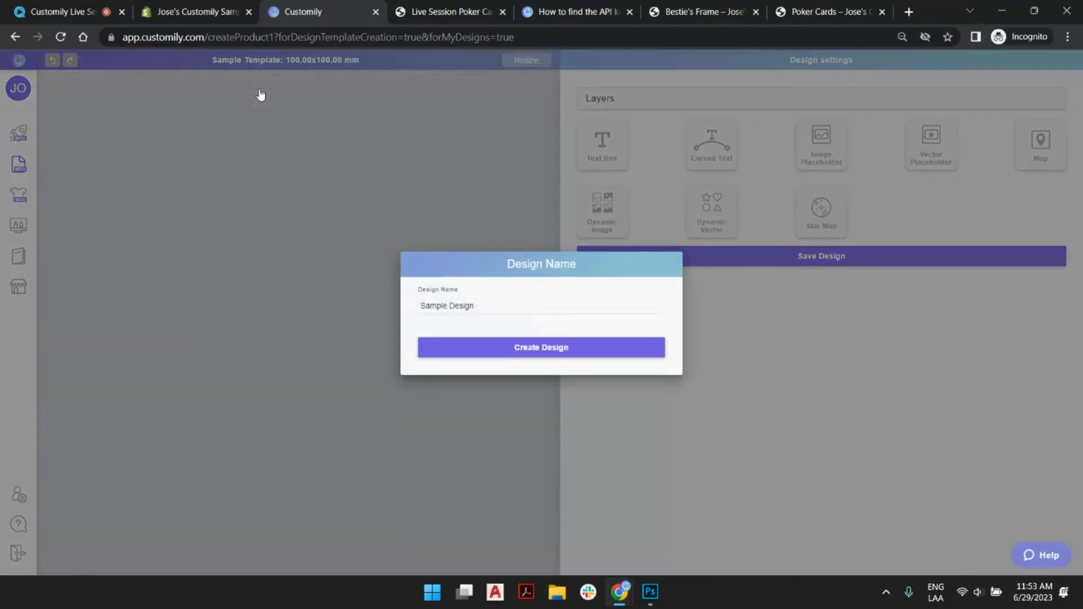
triple_click(463, 310)
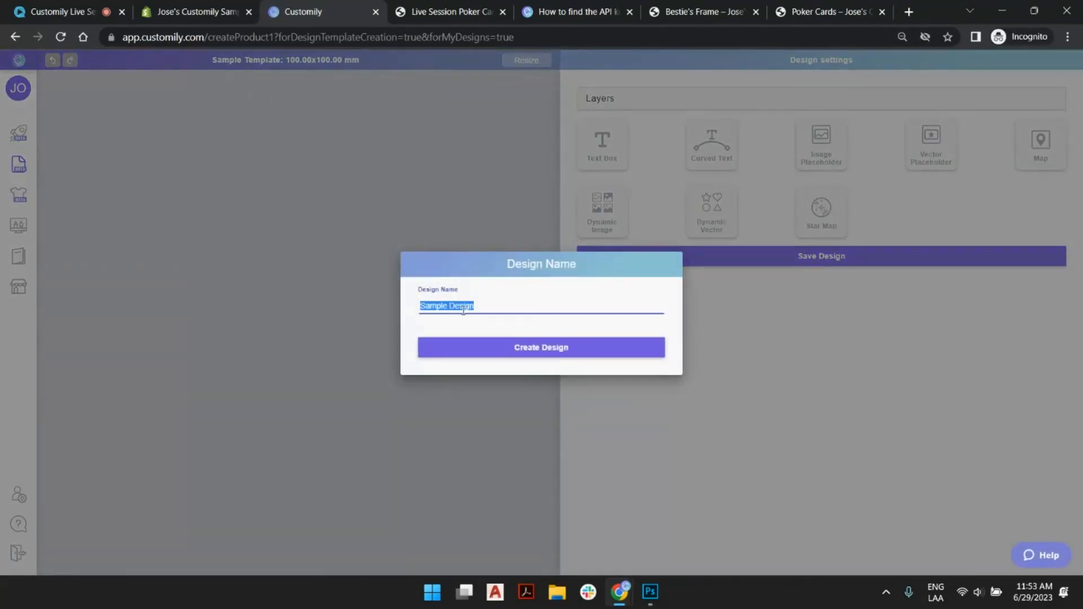
text(Live Session Fr)
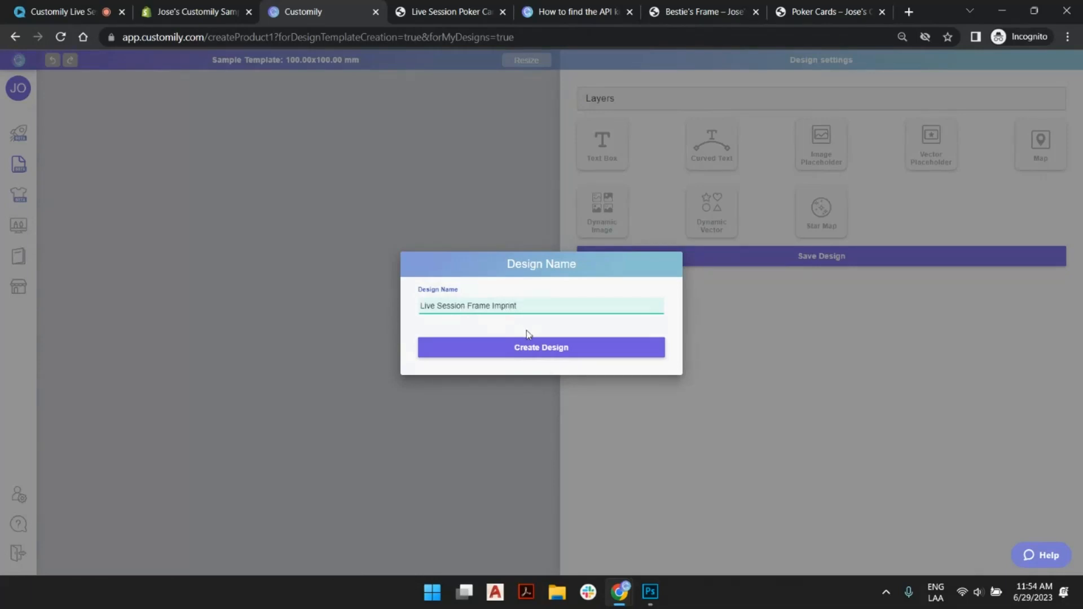
click(508, 354)
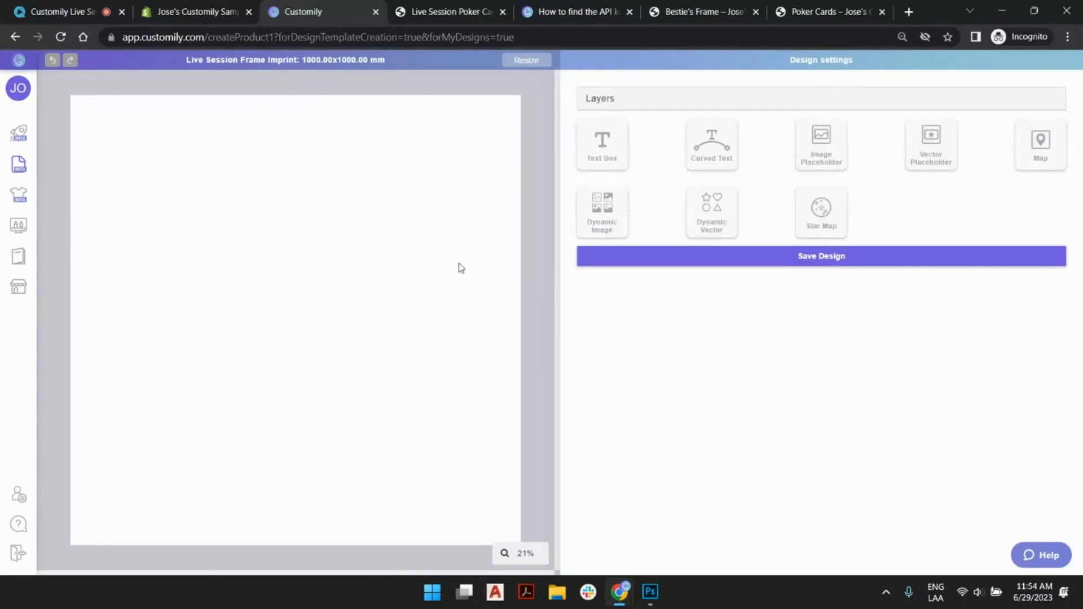
- Resize the design canvas to 127 mm wide and 19 mm high
click(527, 60)
drag(508, 308, 391, 306)
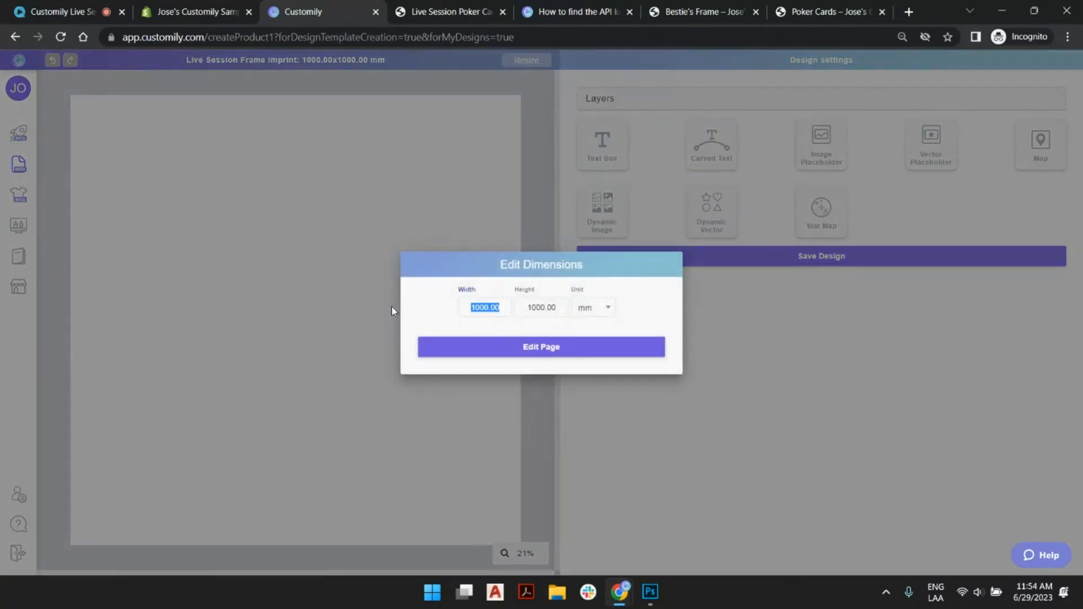
text(127)
key(Tab)
text(19)
key(Tab)
click(517, 354)
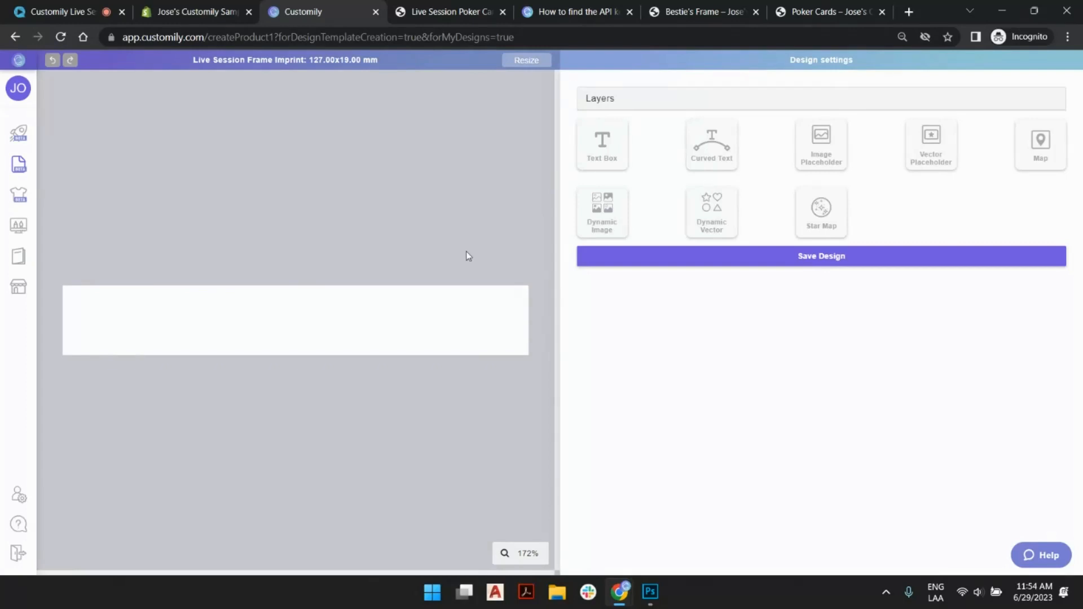
- Add a text box to the design and rename its layer Type your Names
click(618, 158)
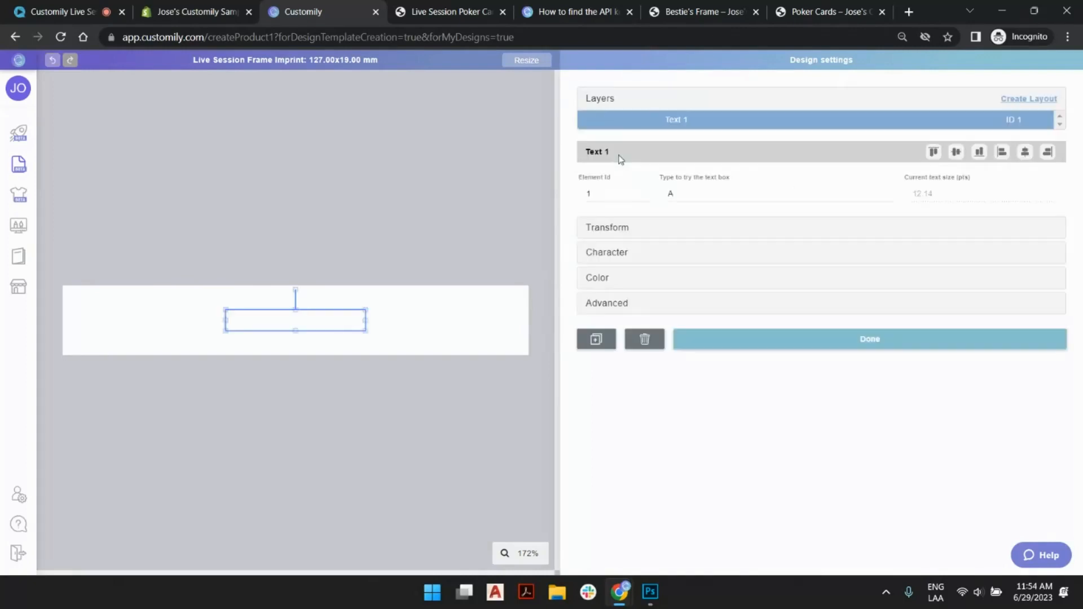
double_click(678, 120)
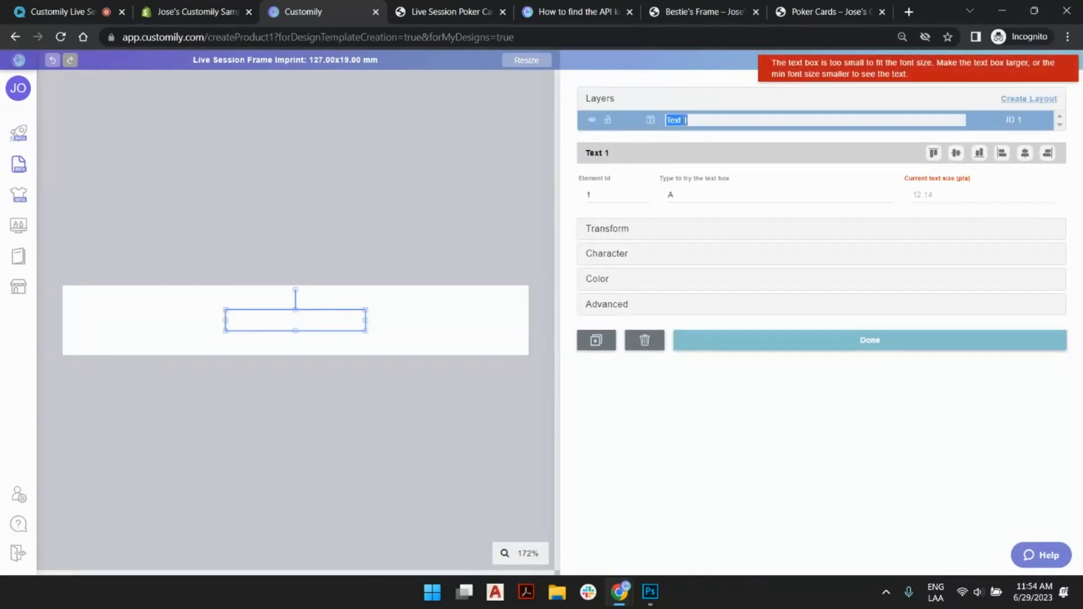
text(Typ)
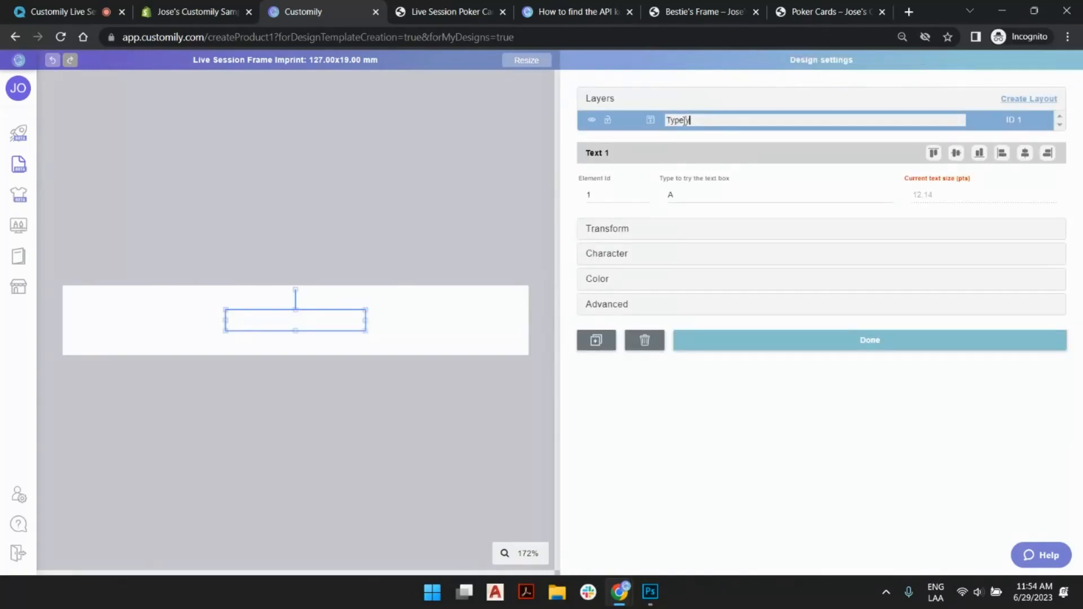
text(e your Names)
key(Return)
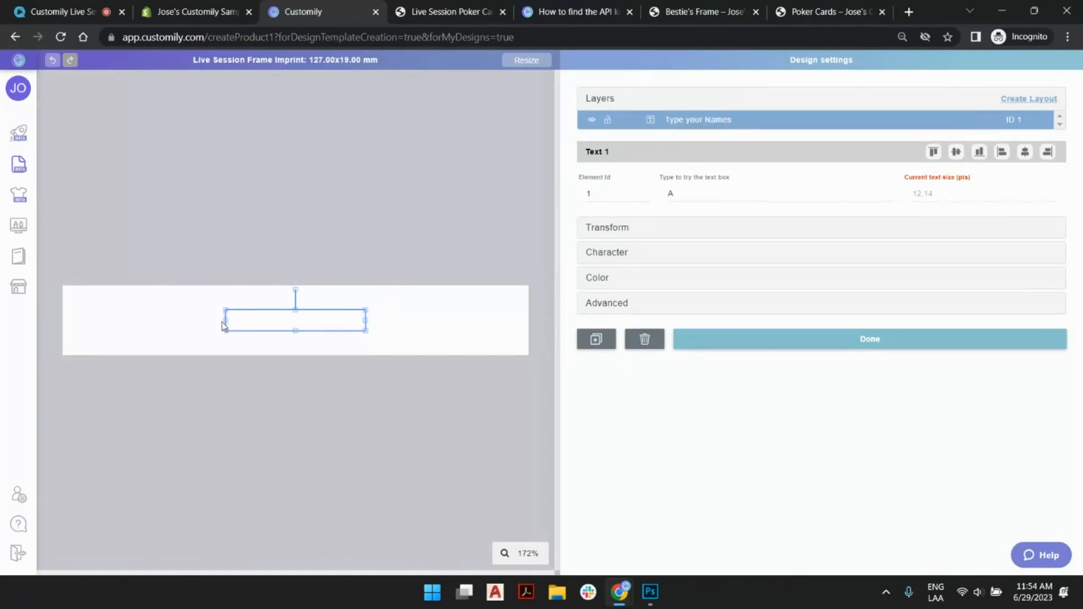
- Size the text box to 127 mm wide by 14 mm high and align it to the canvas's top edge
click(608, 228)
double_click(636, 333)
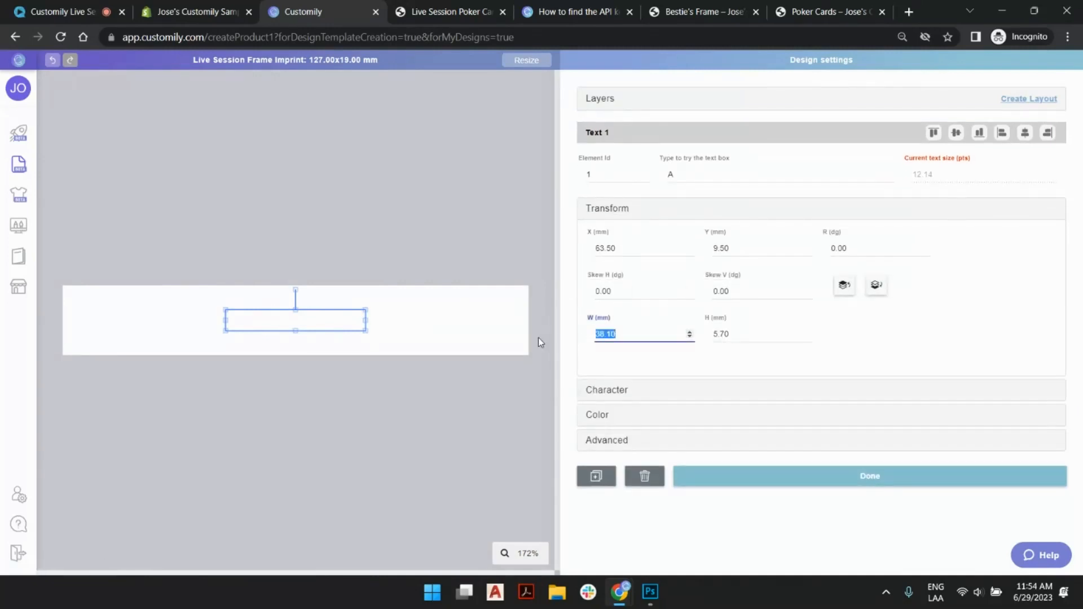
text(127)
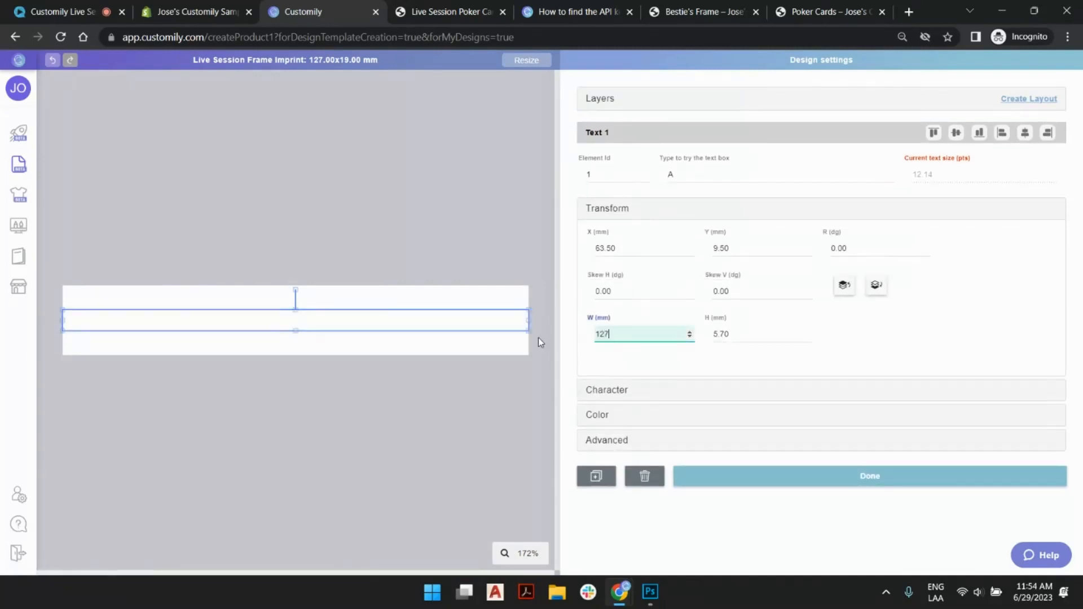
key(Tab)
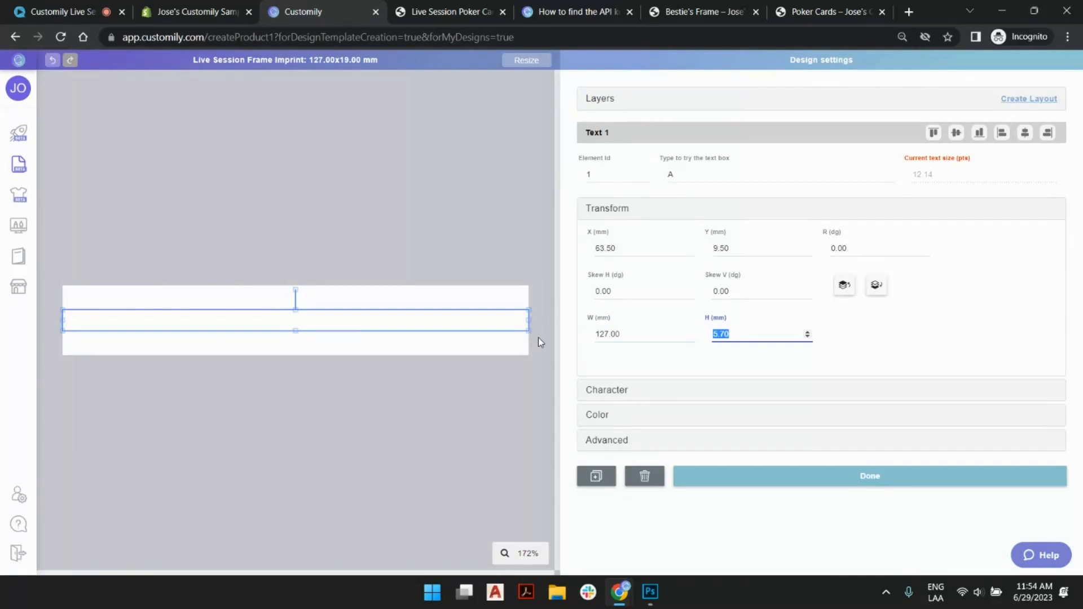
text(14)
click(433, 299)
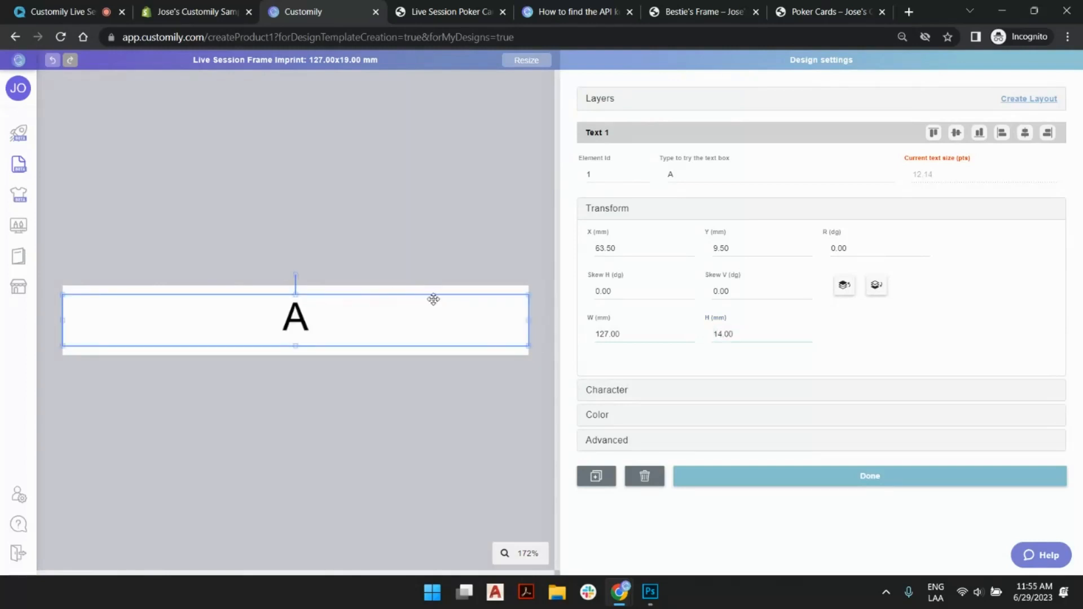
click(933, 134)
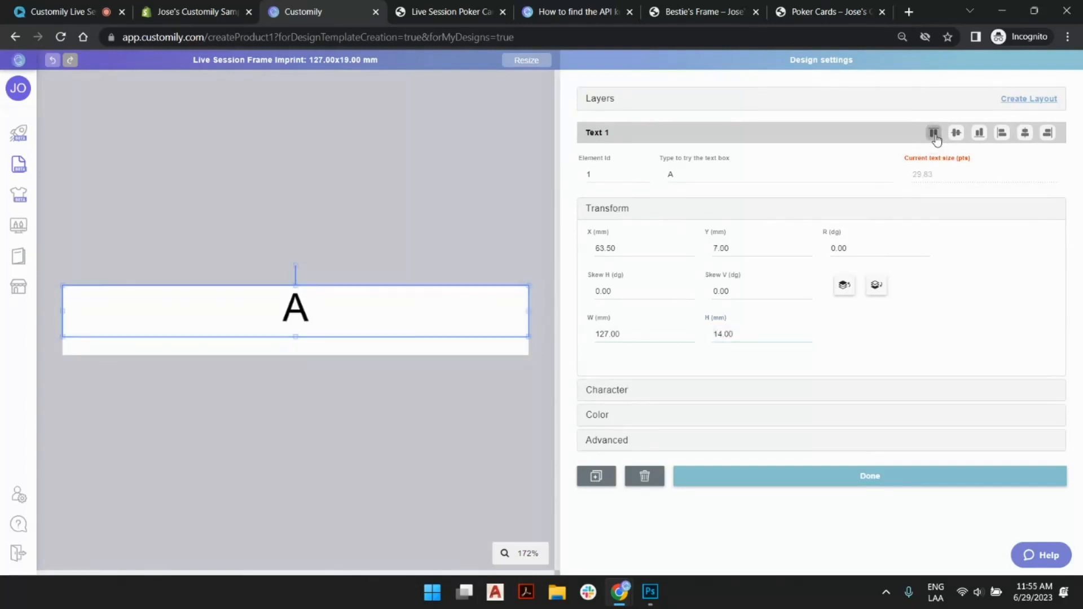
- Set the text box's font to Shorelines Script Bold (Regular)
click(627, 397)
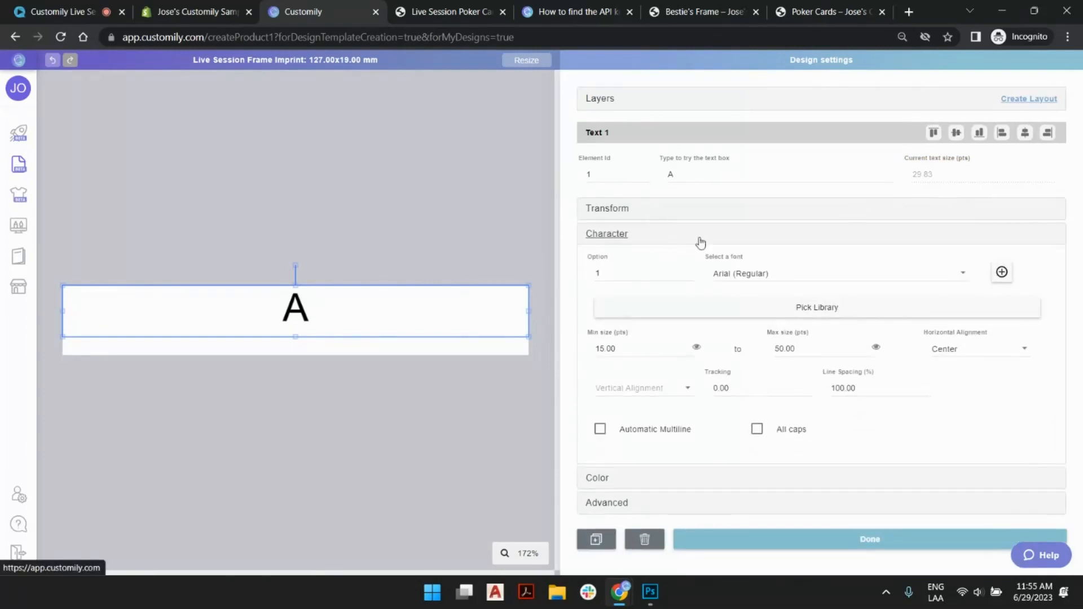
click(753, 275)
scroll(752, 276, down, 5)
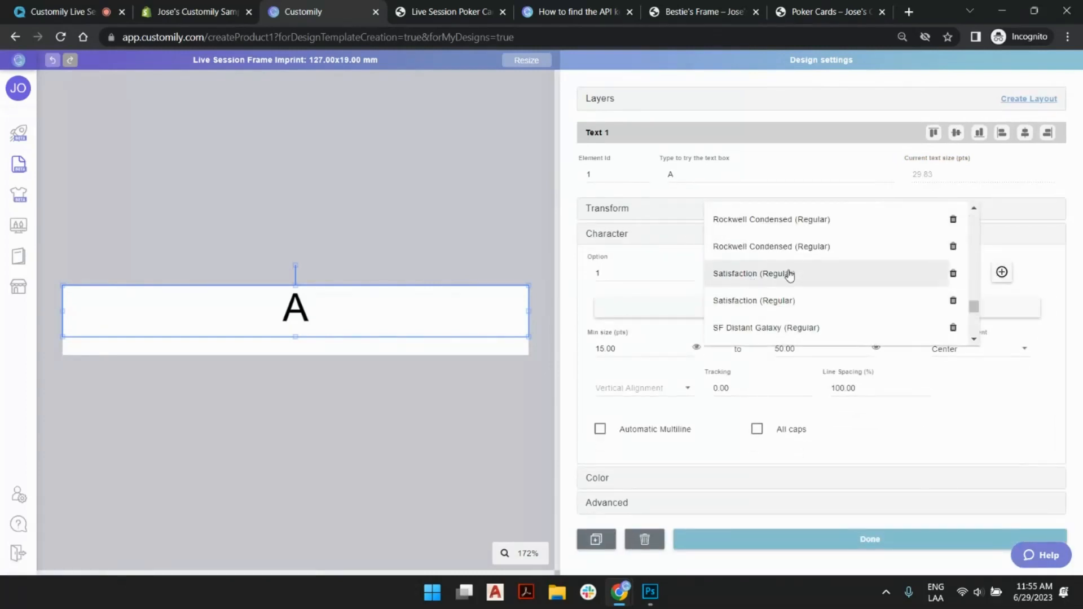
scroll(789, 275, down, 5)
scroll(789, 276, up, 3)
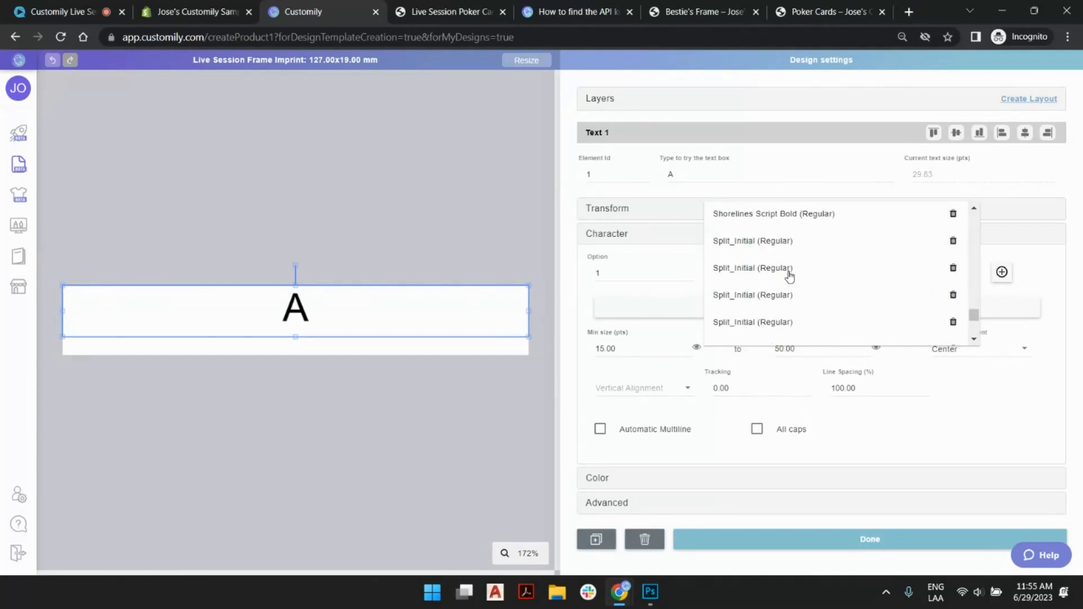
click(765, 220)
click(600, 336)
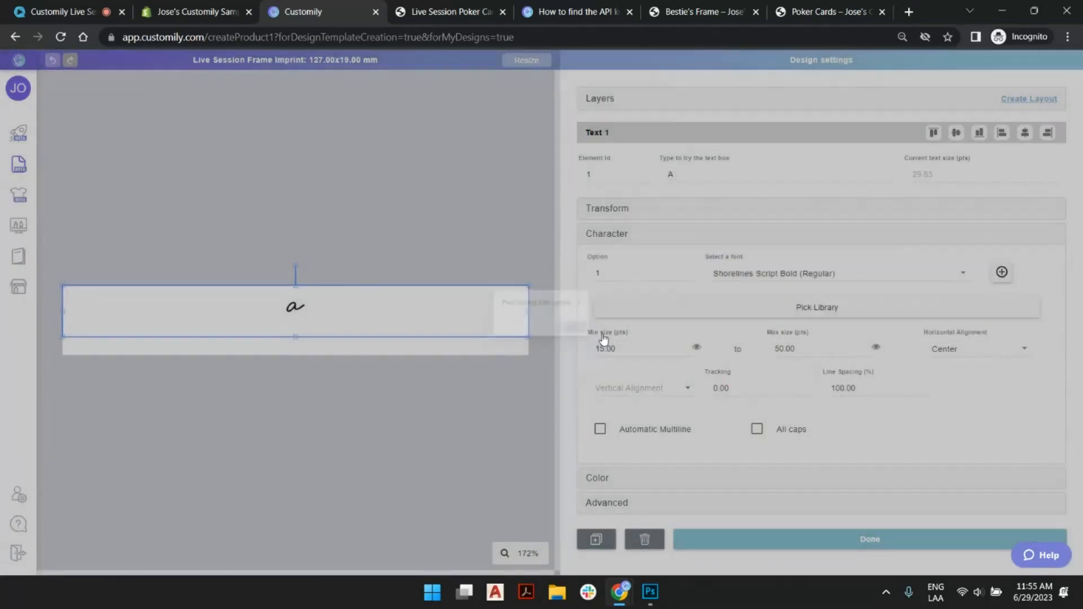
- Replace the text box's sample text with two lowercase first names joined by a plus sign
double_click(700, 171)
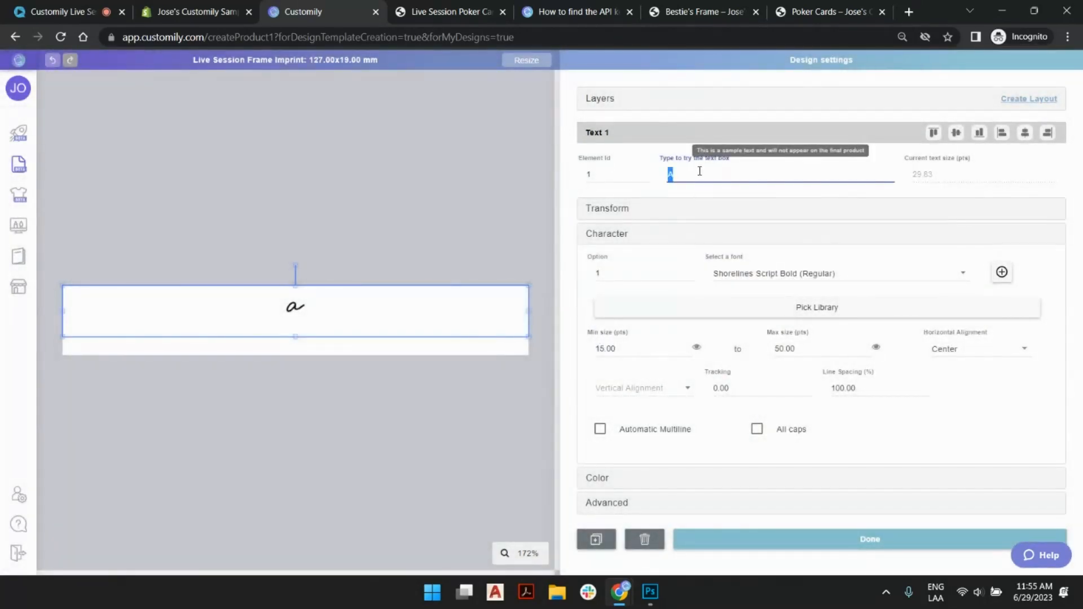
text(jessica +)
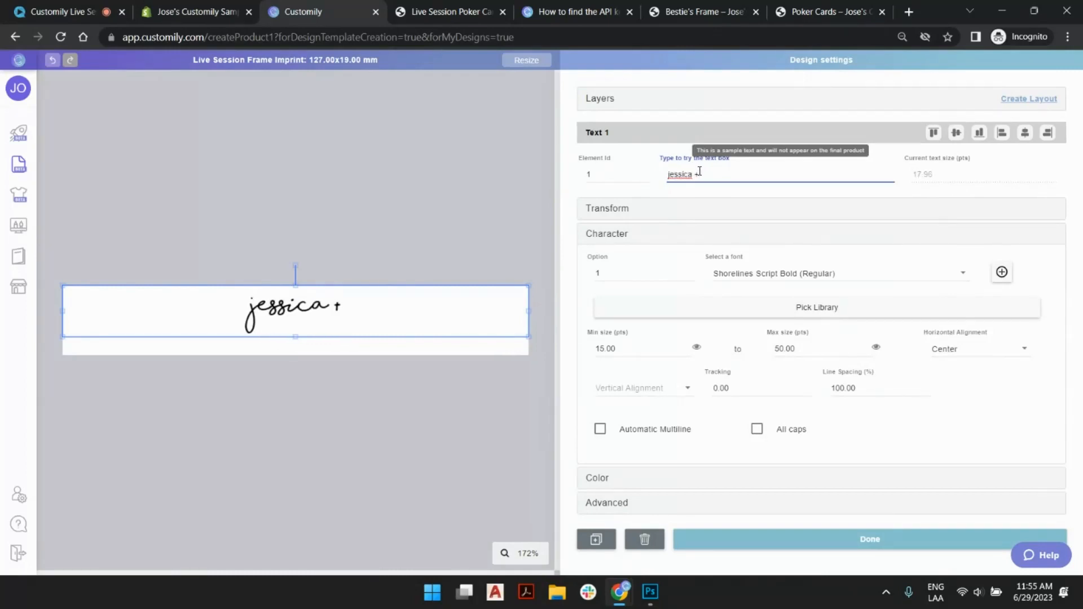
text( charlotte)
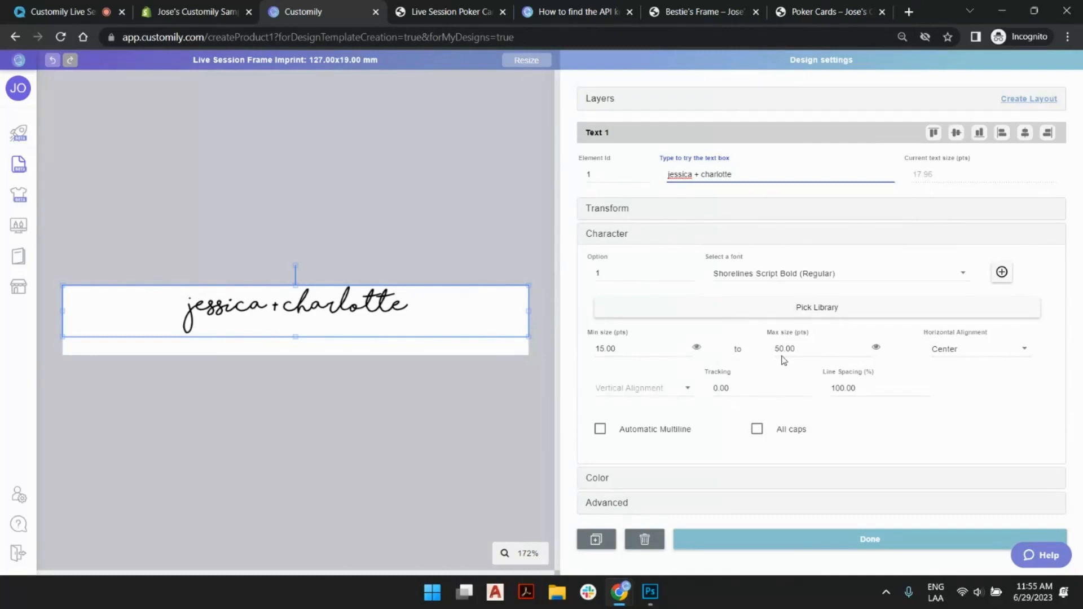
- Set the text box's maximum font size to 18 pts
click(835, 348)
text(18)
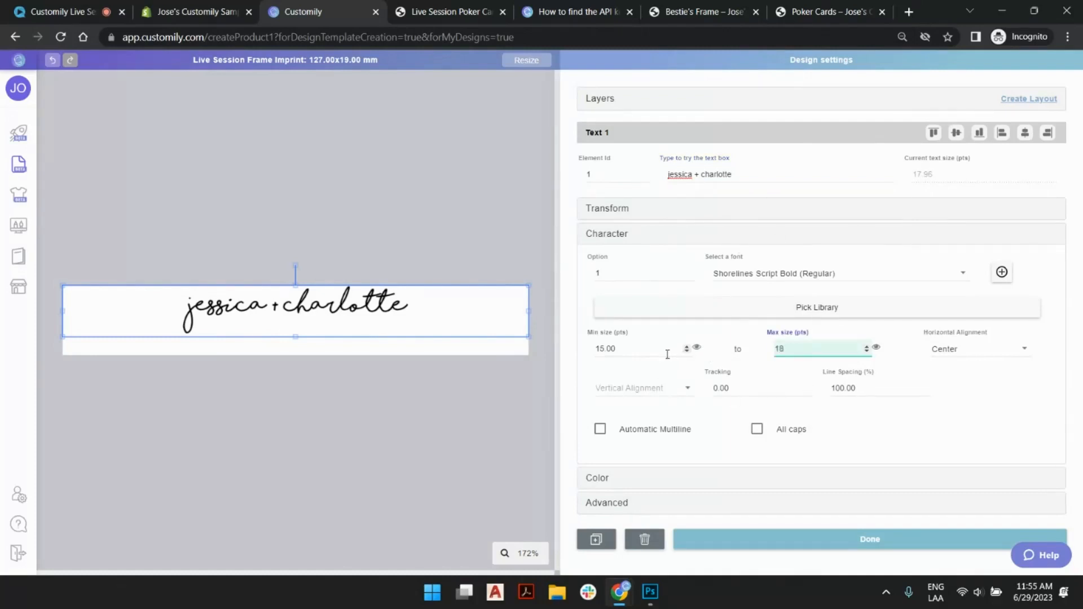
click(697, 349)
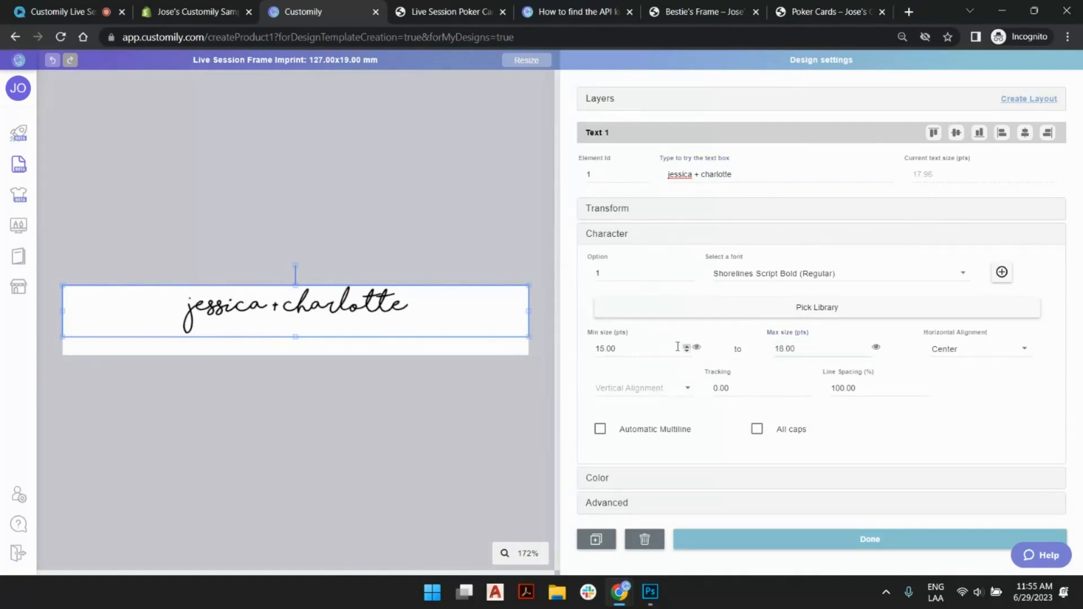
- Set the names text box's minimum font size to 17 pts
click(643, 348)
text(17)
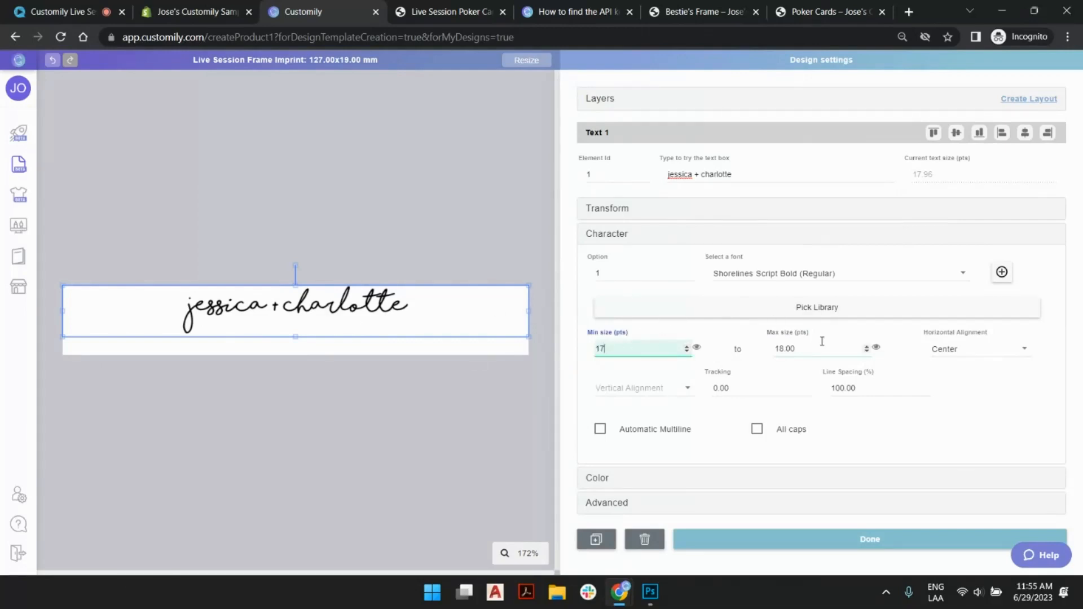
- Test the names text box with extra letters appended to the sample text, and remove the extra letters
click(767, 174)
click(761, 173)
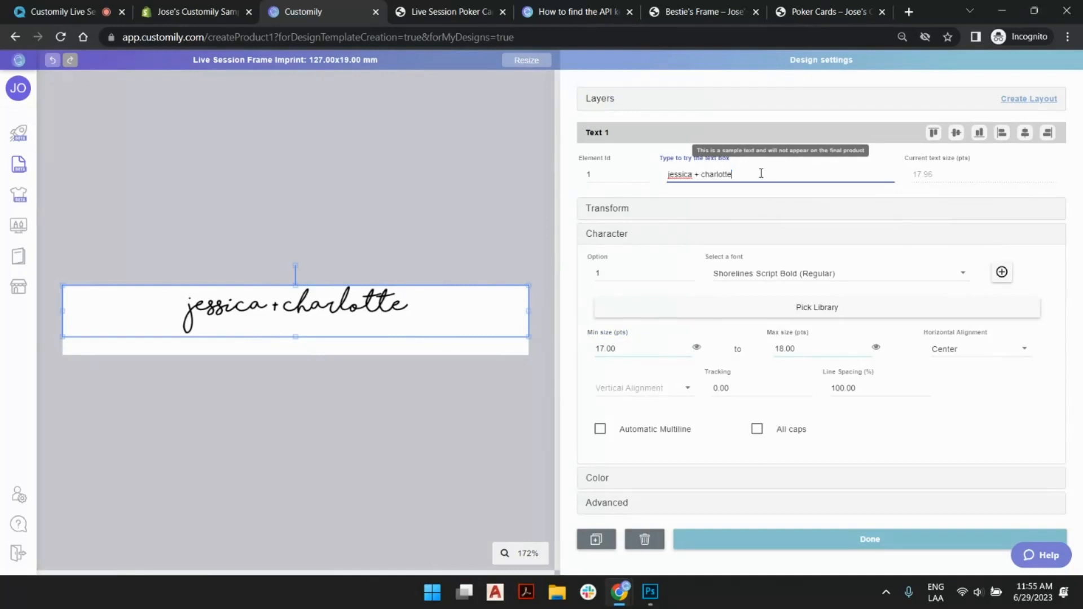
text(dwdwdwdwwdwd)
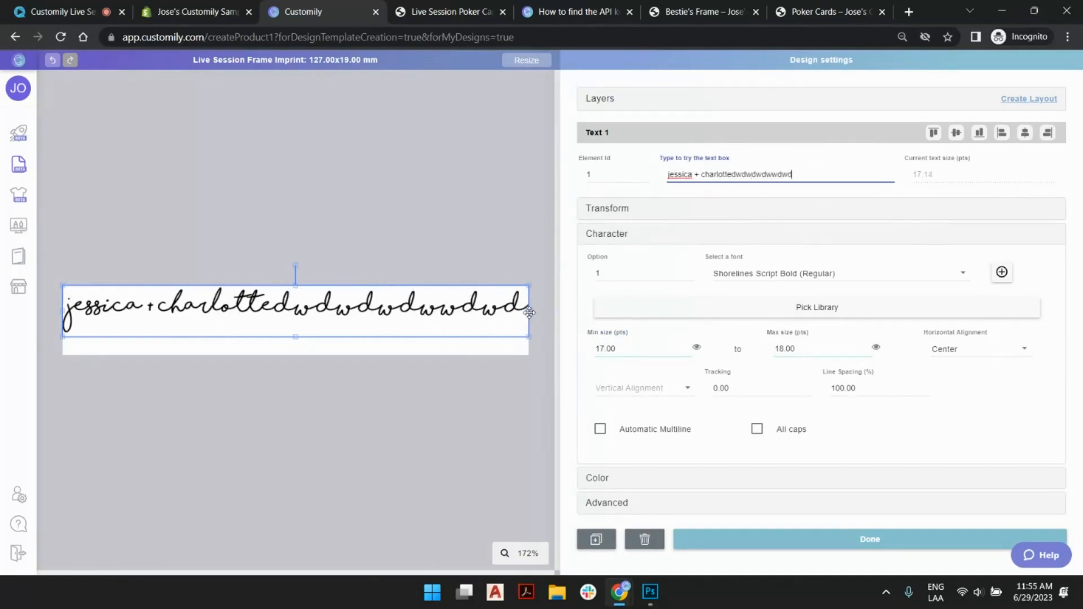
text(dw)
key(BackSpace)
key(BackSpace)
key(BackSpace)
key(BackSpace)
key(BackSpace)
key(BackSpace)
key(BackSpace)
key(BackSpace)
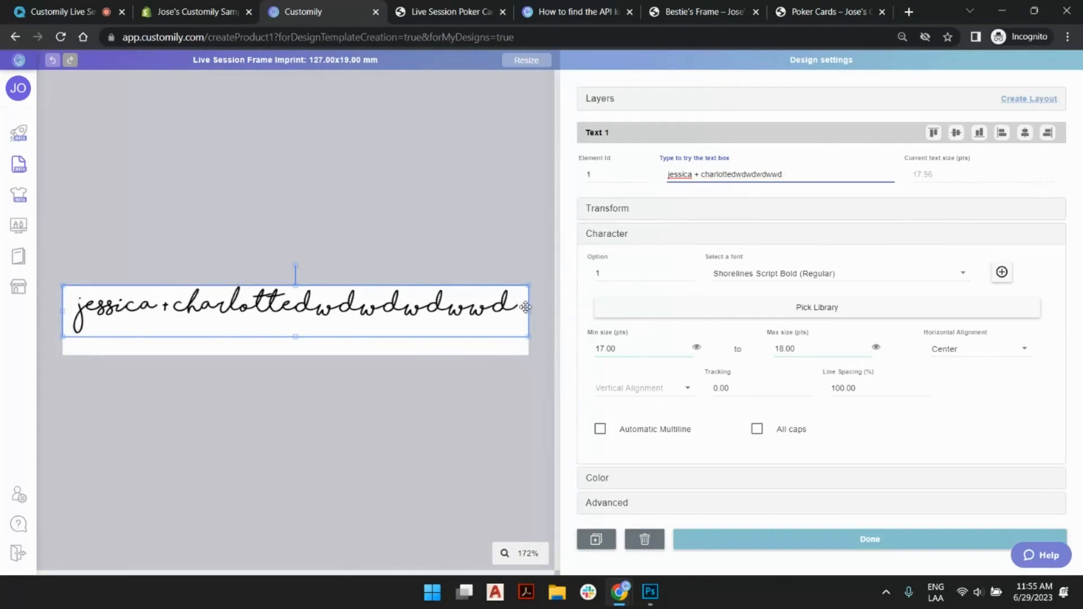
key(BackSpace)
key(BackSpace)
key(BackSpace)
key(BackSpace)
key(BackSpace)
key(BackSpace)
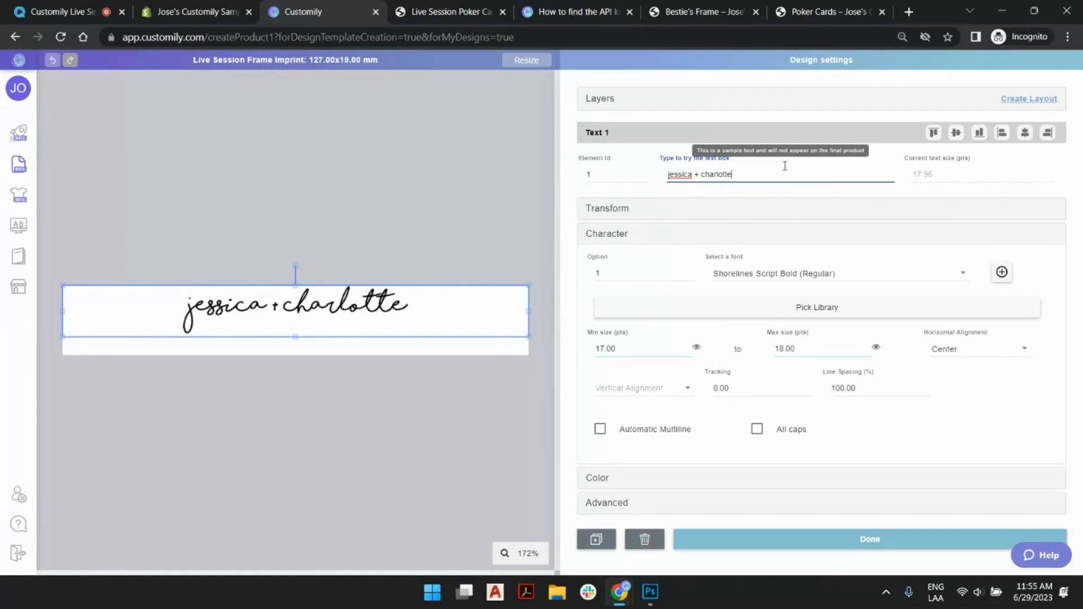
click(428, 261)
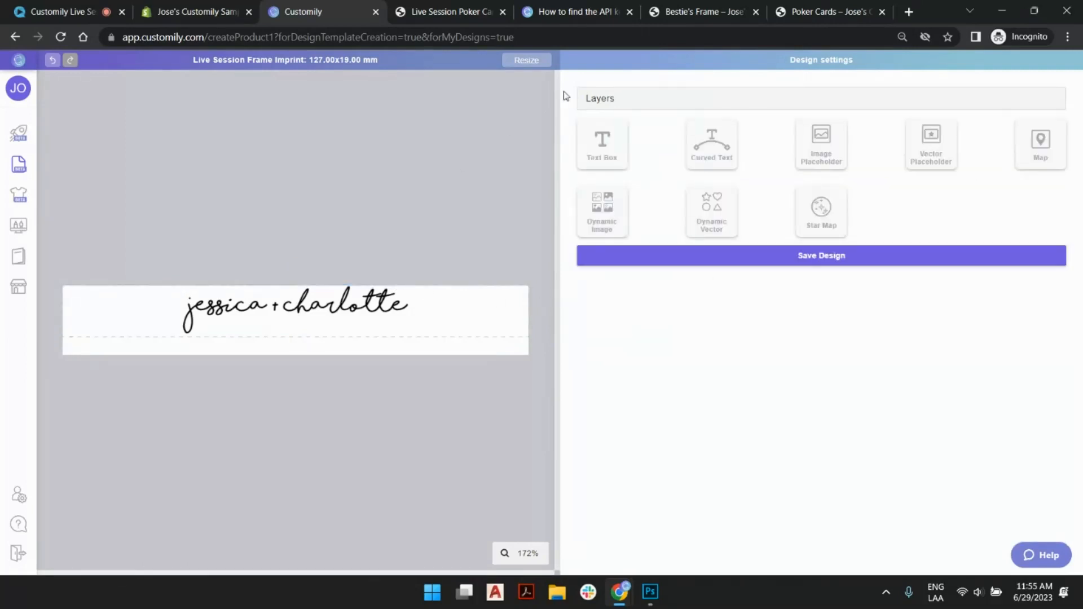
- Add a second text box aligned to the canvas's bottom edge with the sample text "love always"
click(604, 141)
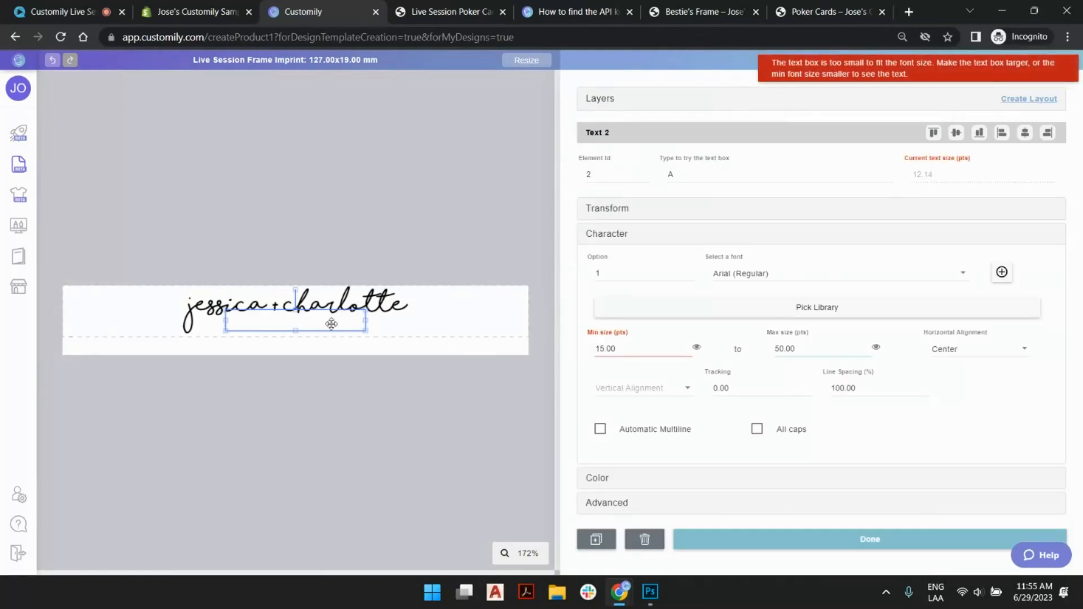
click(981, 137)
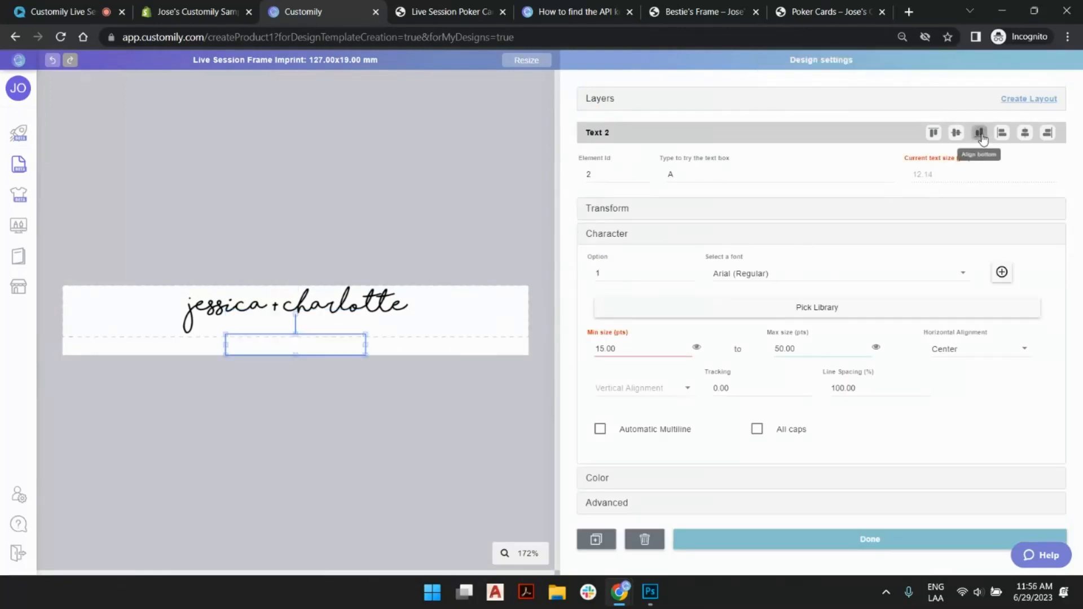
click(719, 173)
text(love always)
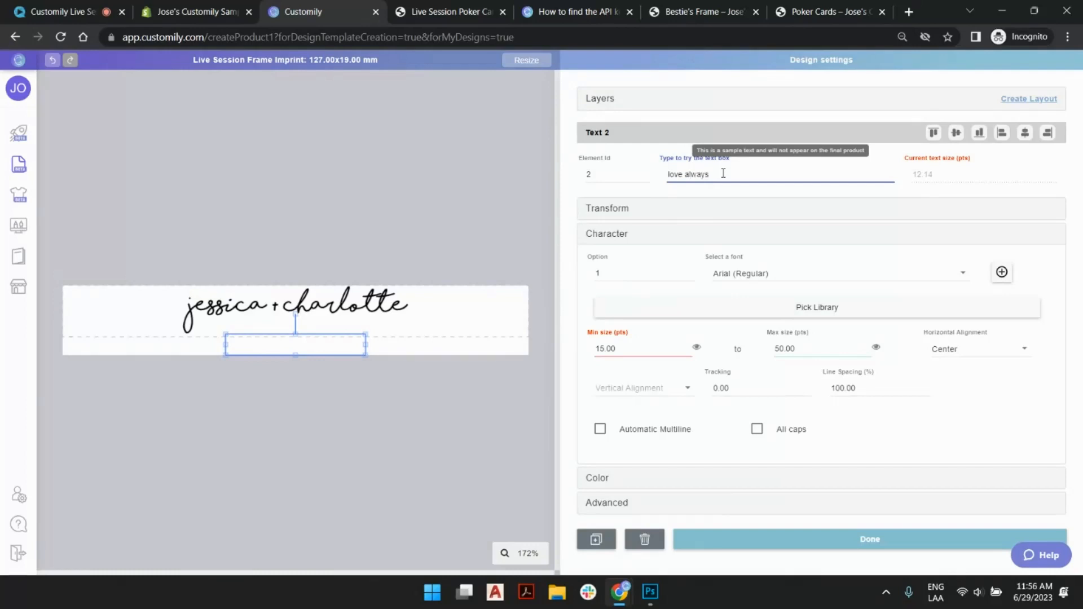
- Turn on all caps for the "love always" text box and set its font to Cinzel (Bold)
click(757, 429)
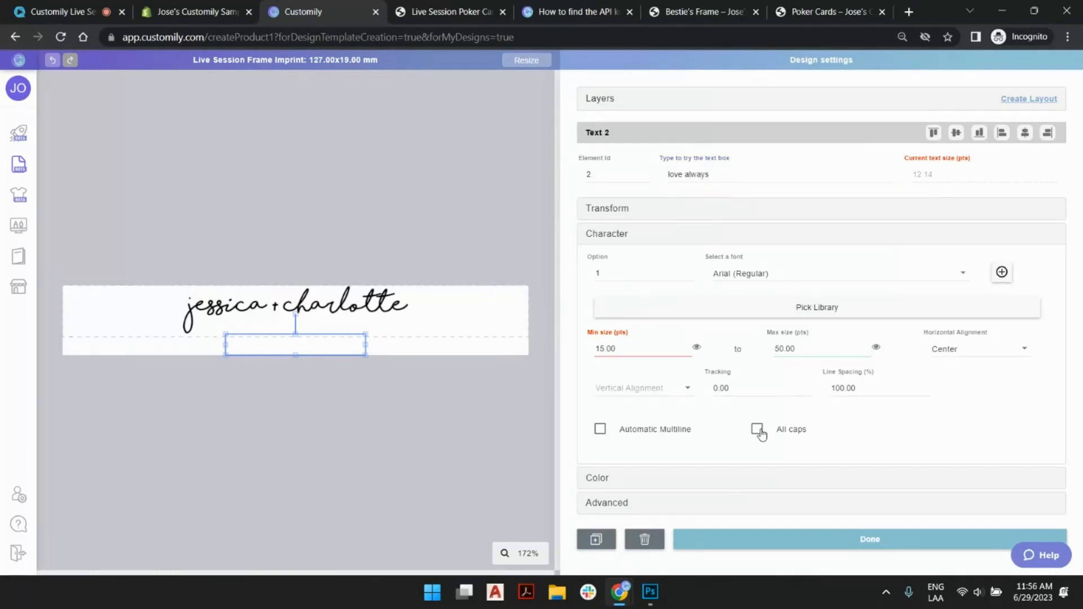
scroll(762, 276, down, 3)
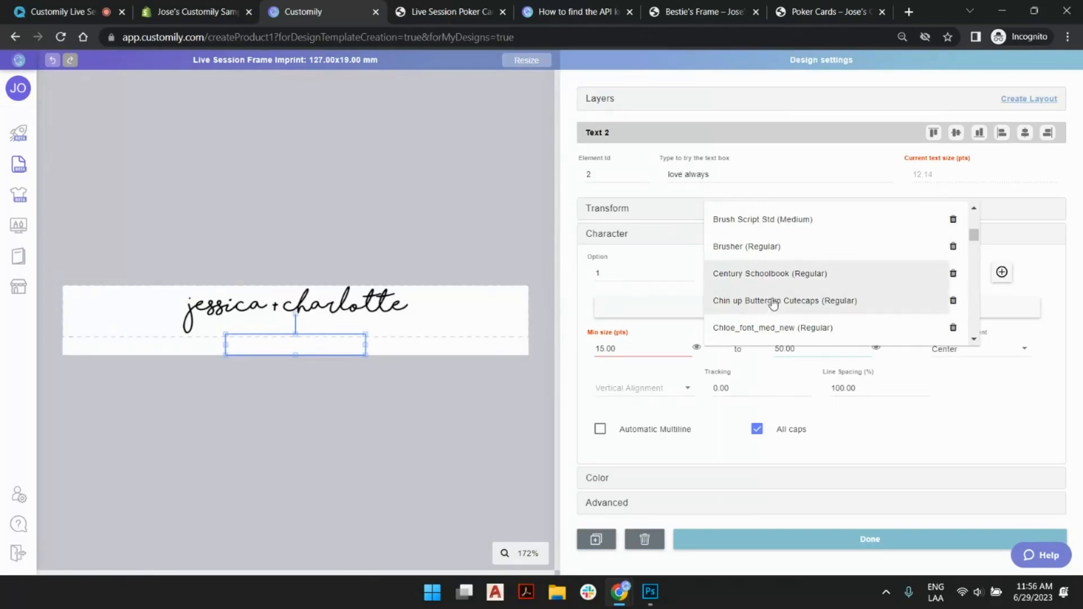
scroll(775, 285, down, 1)
click(770, 285)
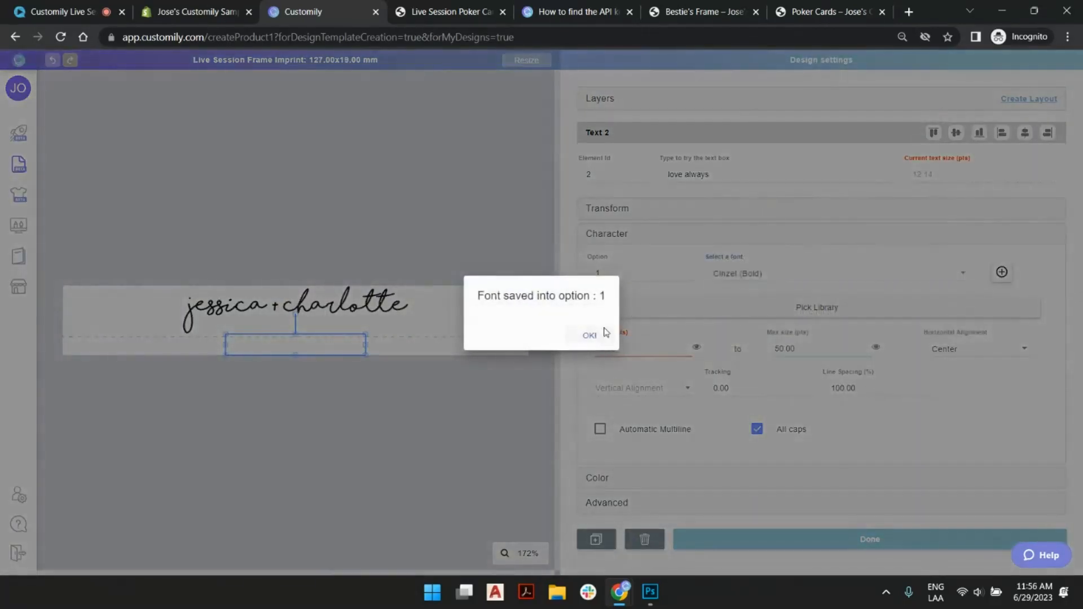
click(596, 337)
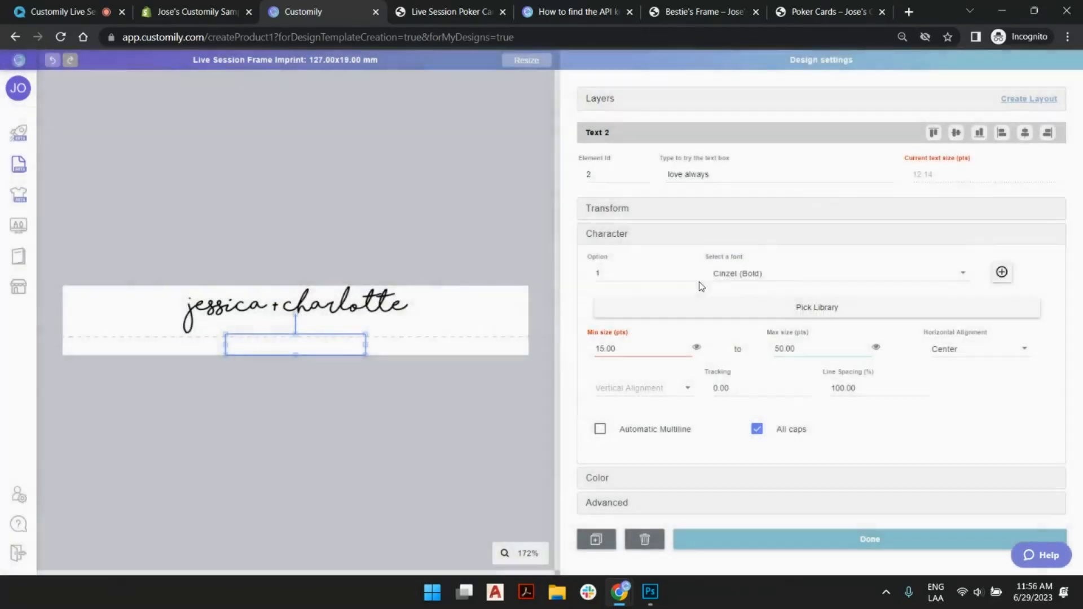
- Set the "love always" text box's font size range to a minimum of 10 and a maximum of 13 pts
click(686, 351)
click(686, 351)
click(686, 352)
click(685, 352)
click(686, 351)
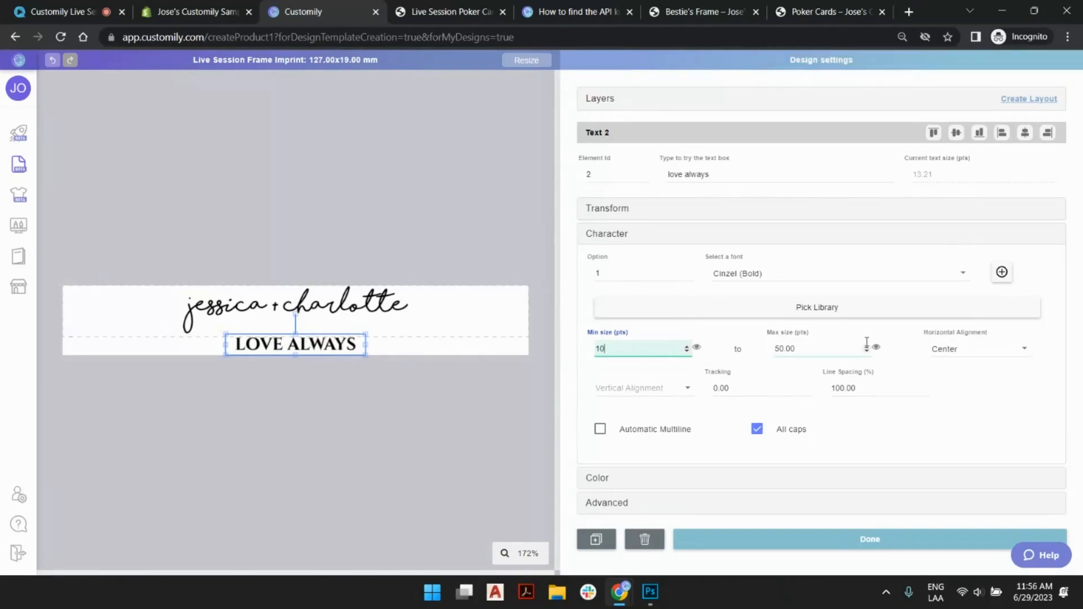
double_click(789, 345)
text(13)
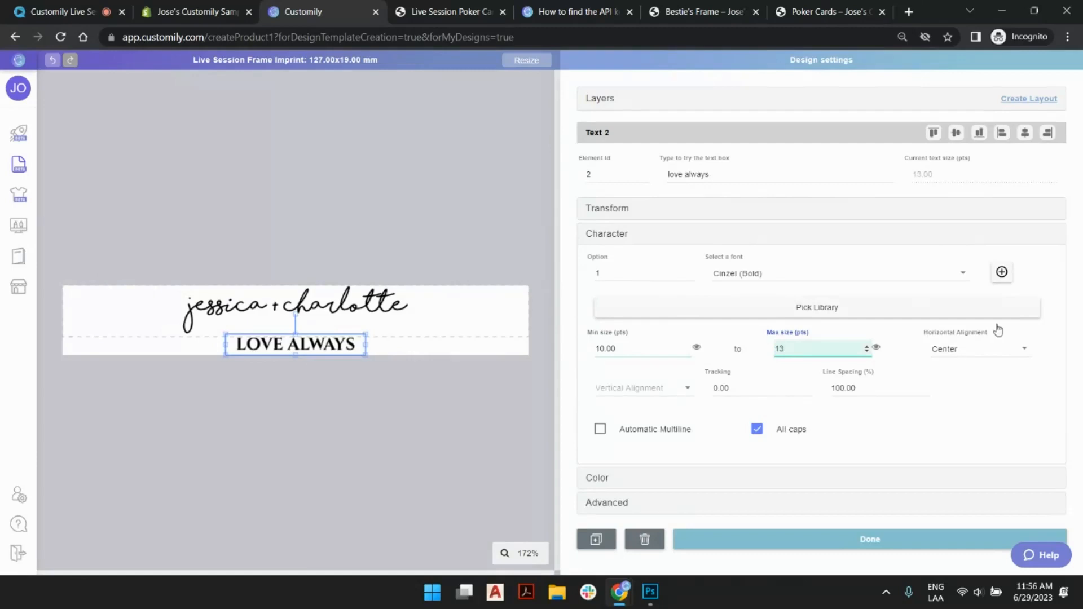
click(435, 210)
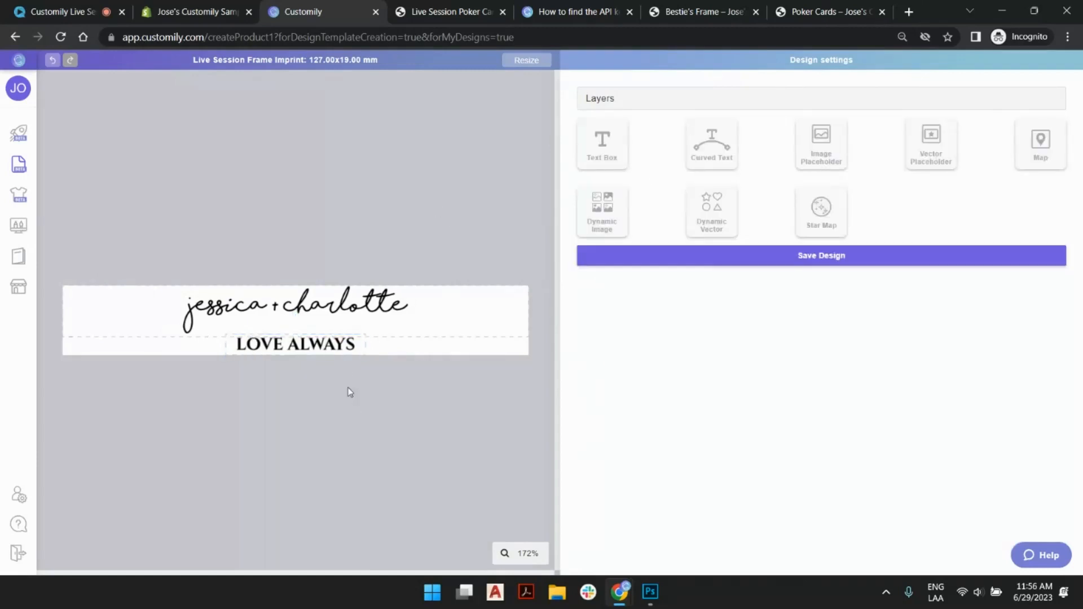
- Rename the second text box's layer to "love always"
click(330, 342)
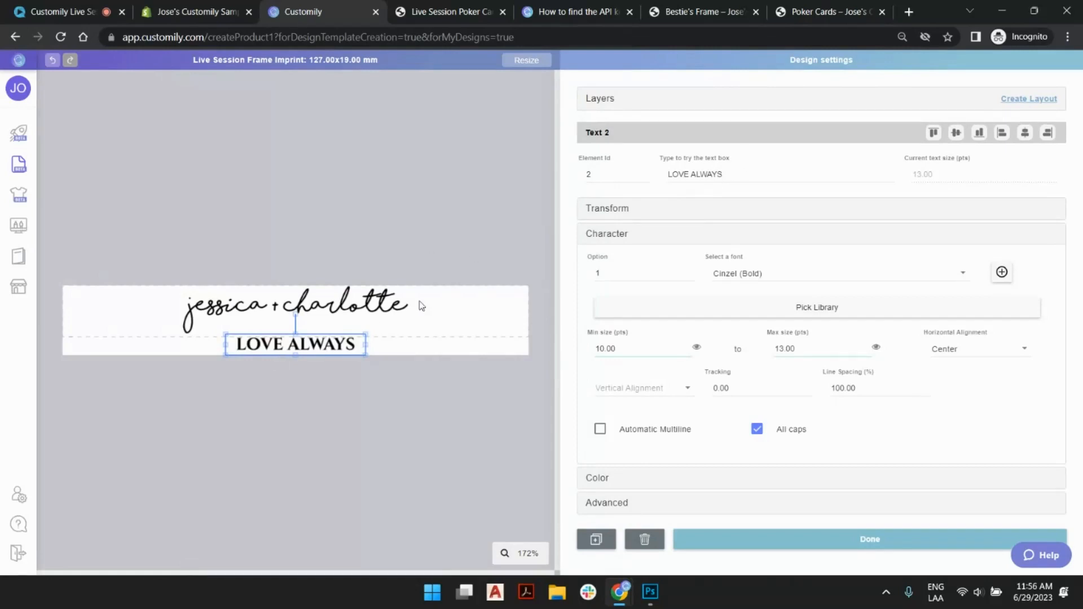
click(307, 307)
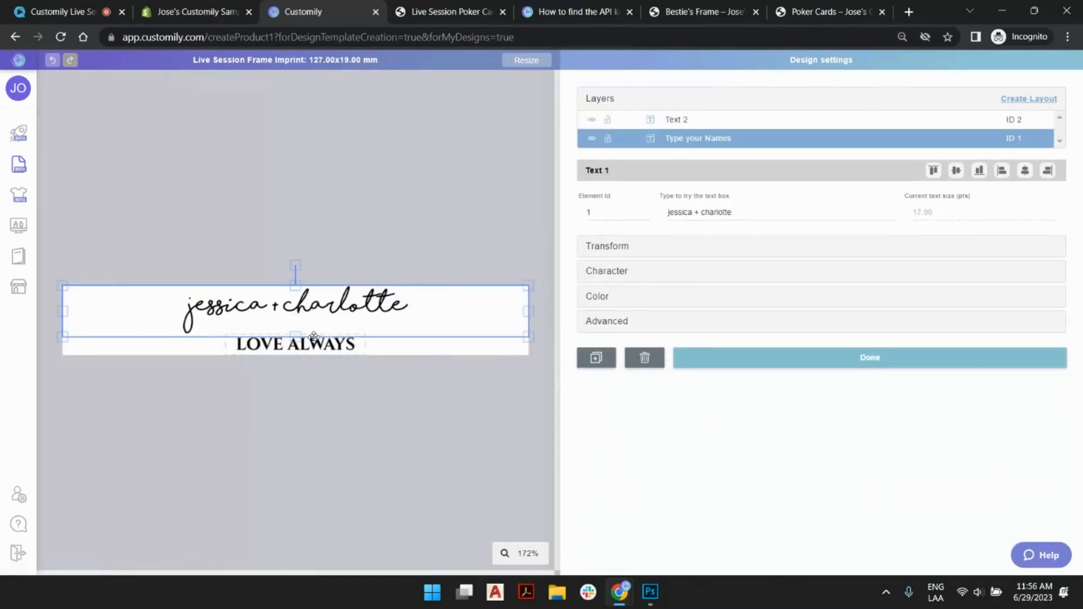
double_click(689, 118)
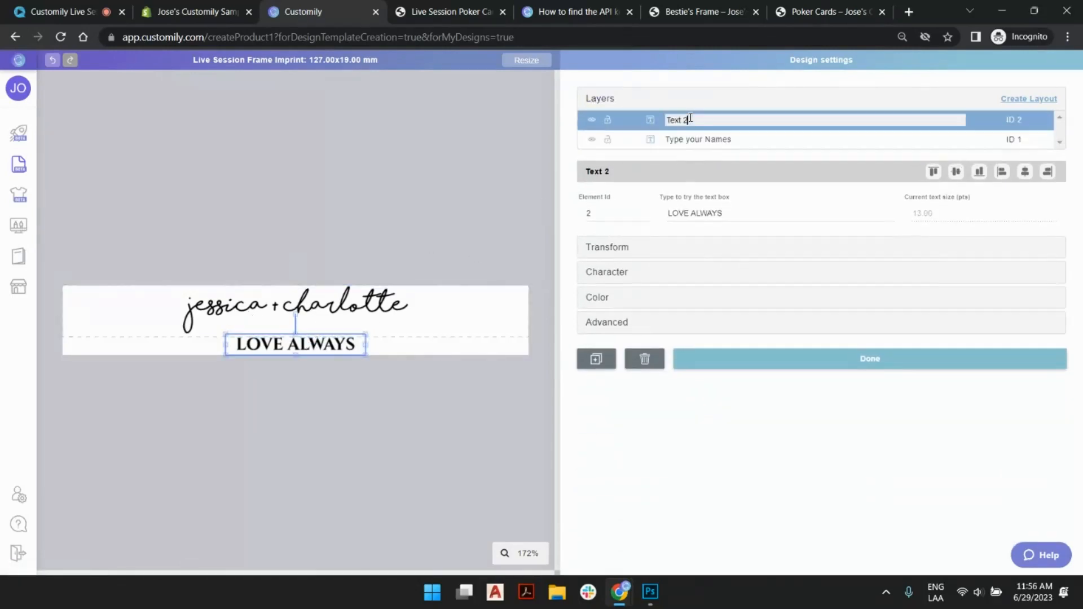
key(ctrl+a)
text(lov)
click(566, 139)
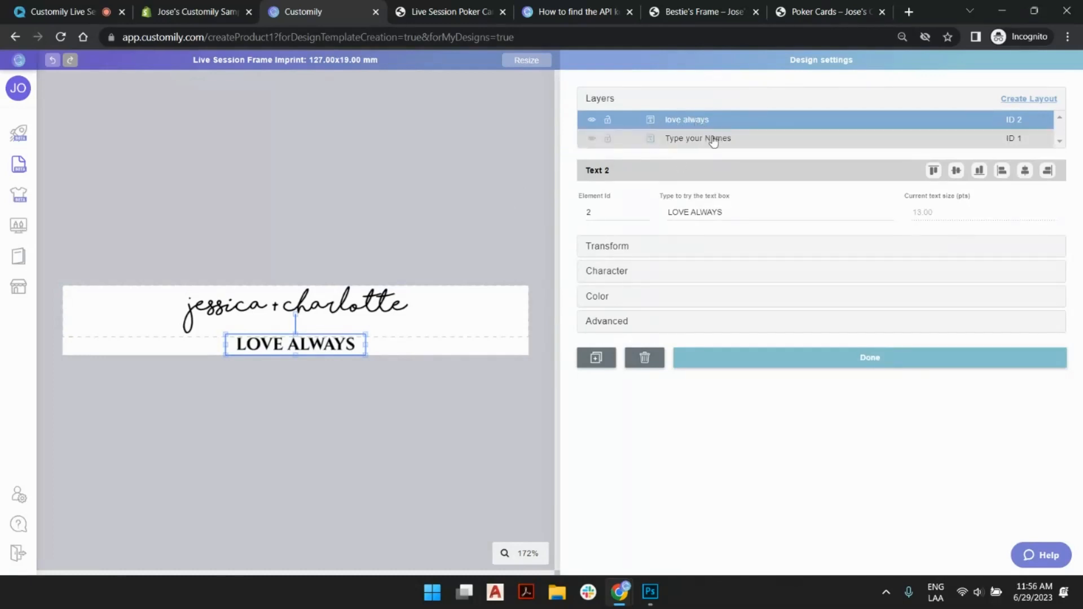
- Finish editing the text box and save the Live Session Frame Imprint design
click(785, 361)
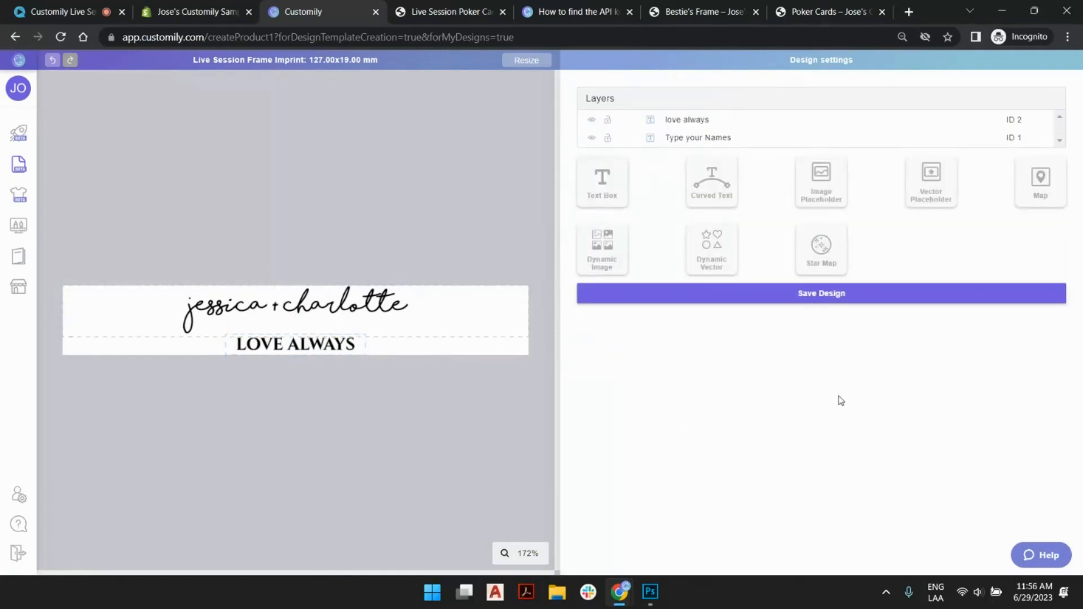
click(842, 299)
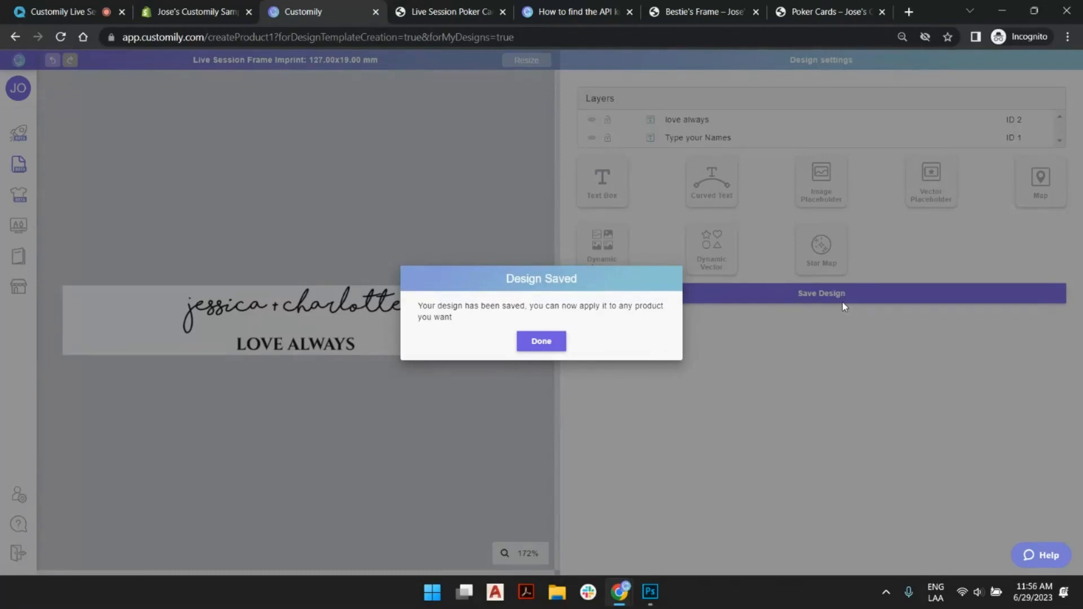
click(554, 347)
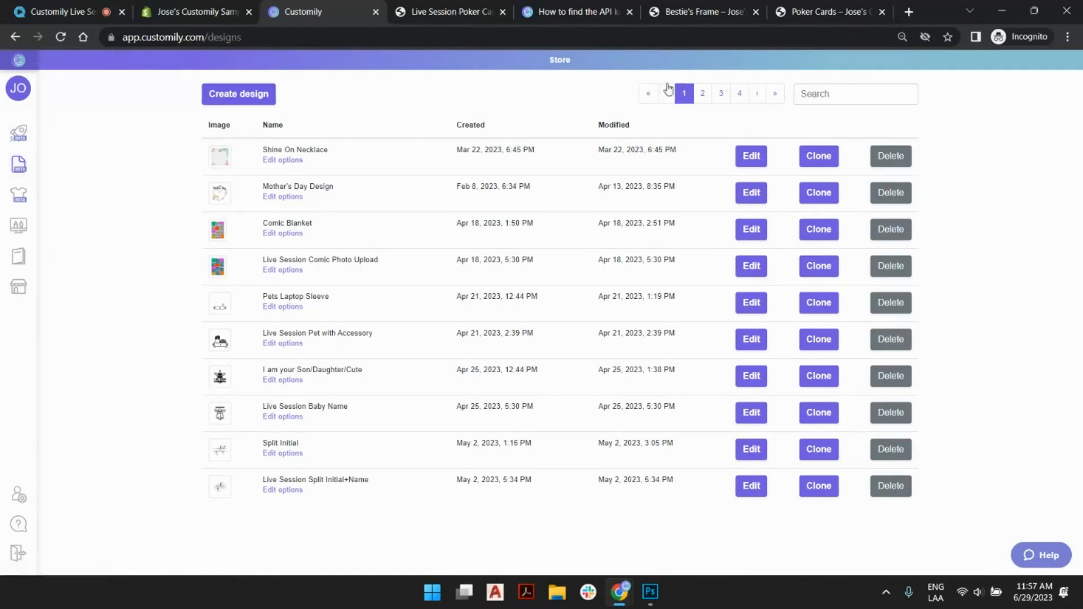
- Search the saved designs for "frame" and open the options of Live Session Frame Imprint
click(823, 97)
text(l)
text(rame)
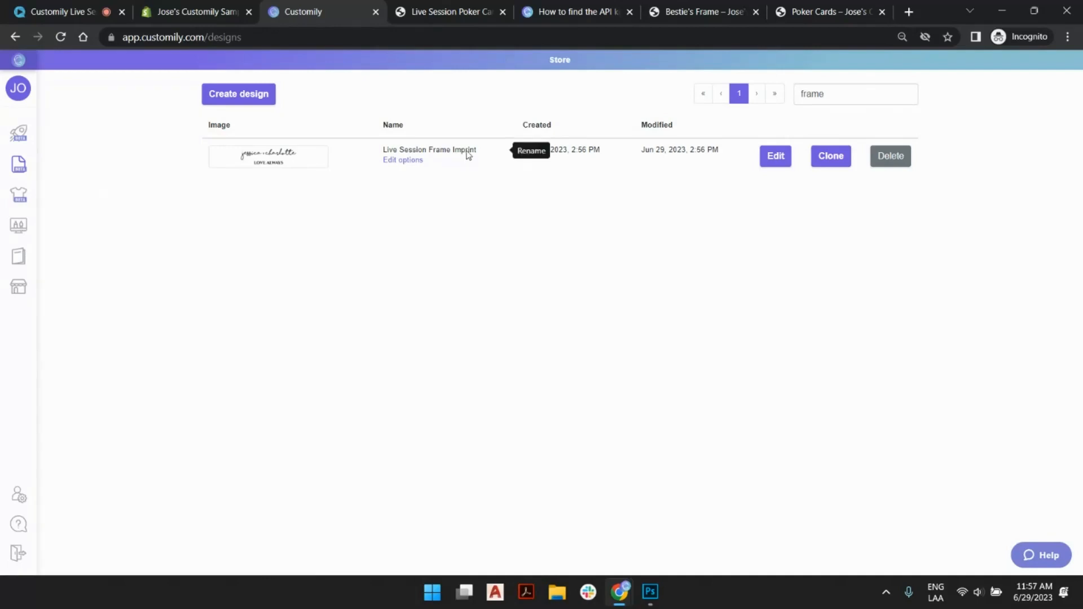
click(402, 161)
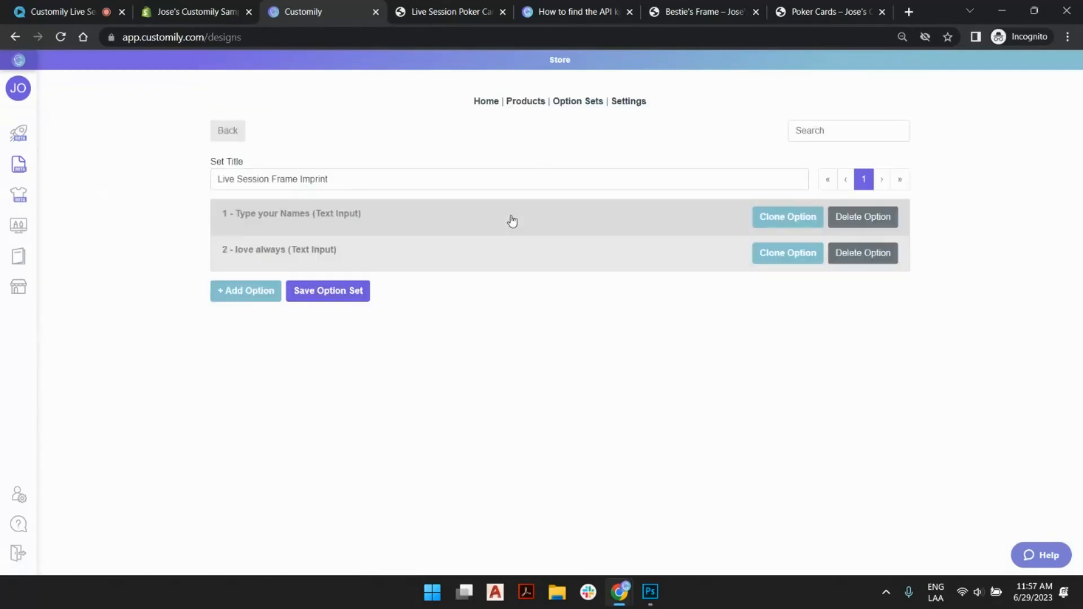
- Copy the second option's label "love always" into its initial value
click(324, 251)
triple_click(439, 307)
key(ctrl+c)
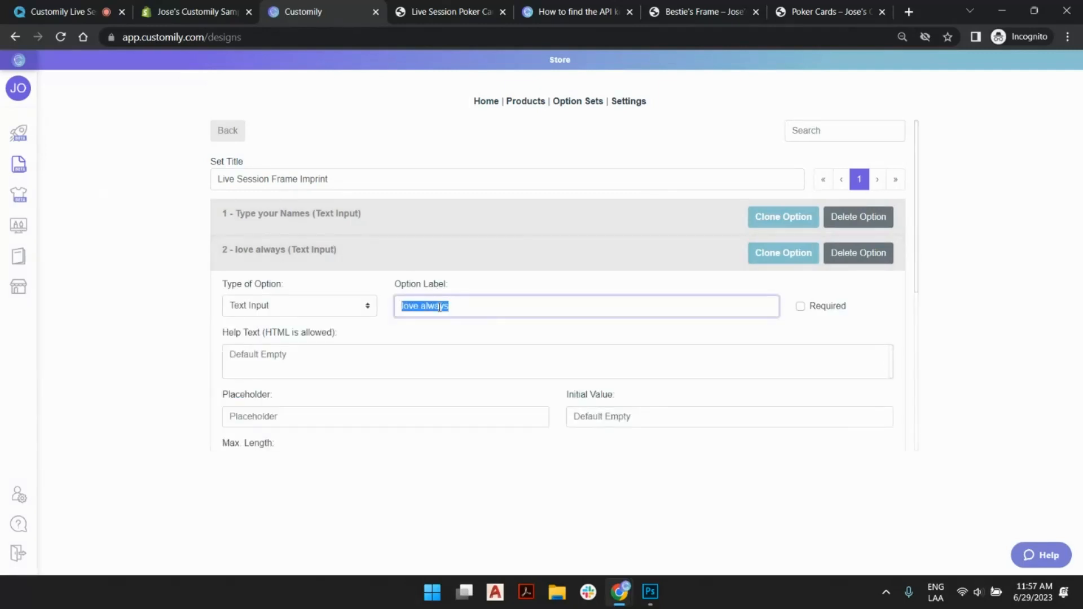
click(634, 416)
key(ctrl+v)
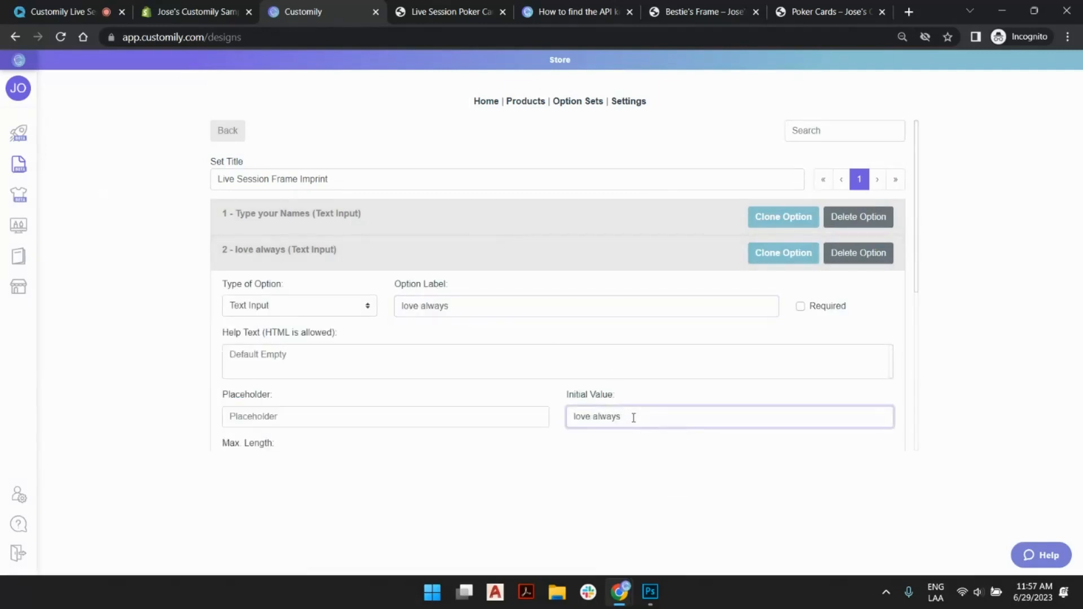
- Hide the "love always" option from customers and save the option set
scroll(633, 417, down, 5)
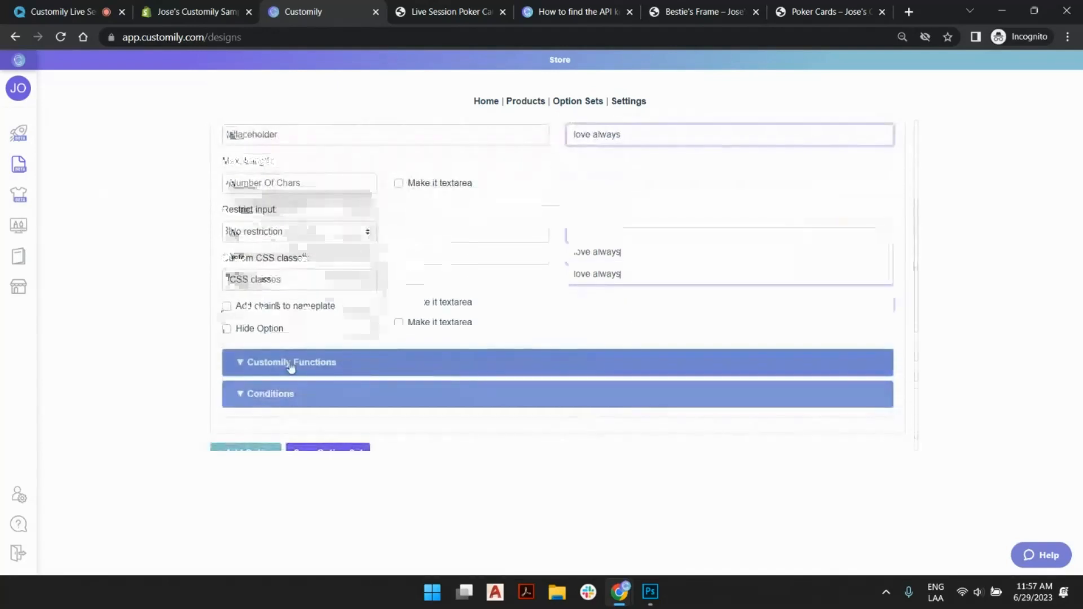
click(227, 329)
click(342, 450)
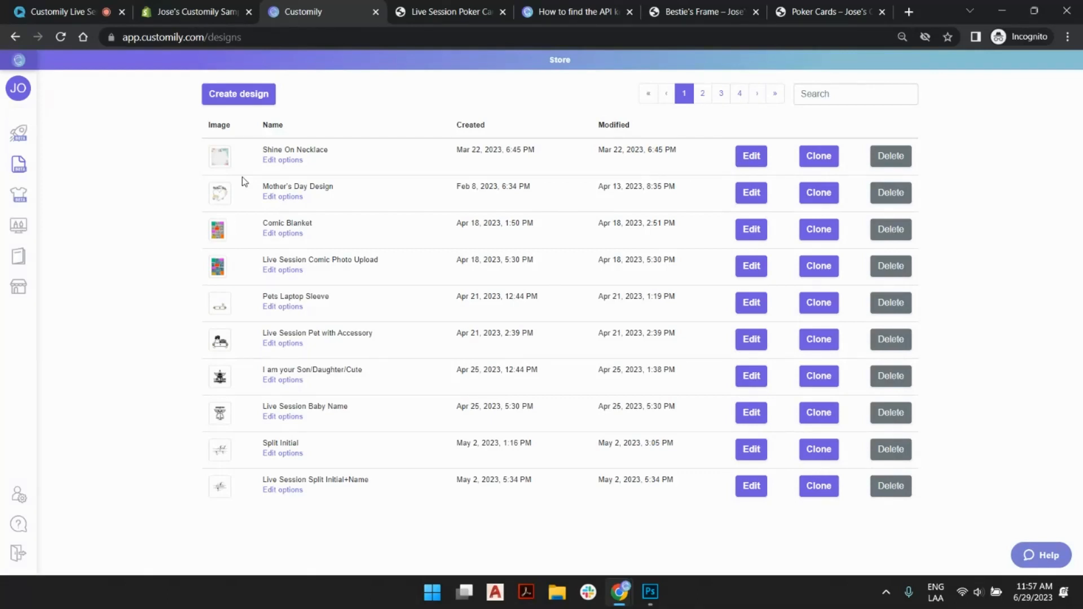
- Start a new store product from the custom product base Live Session Besties Frame
click(34, 141)
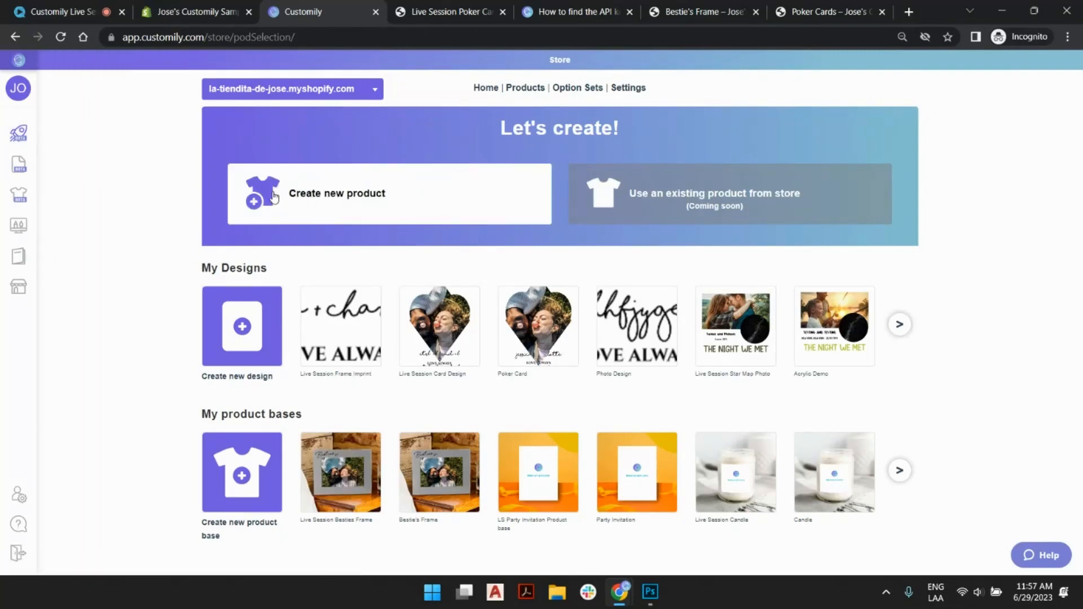
click(372, 195)
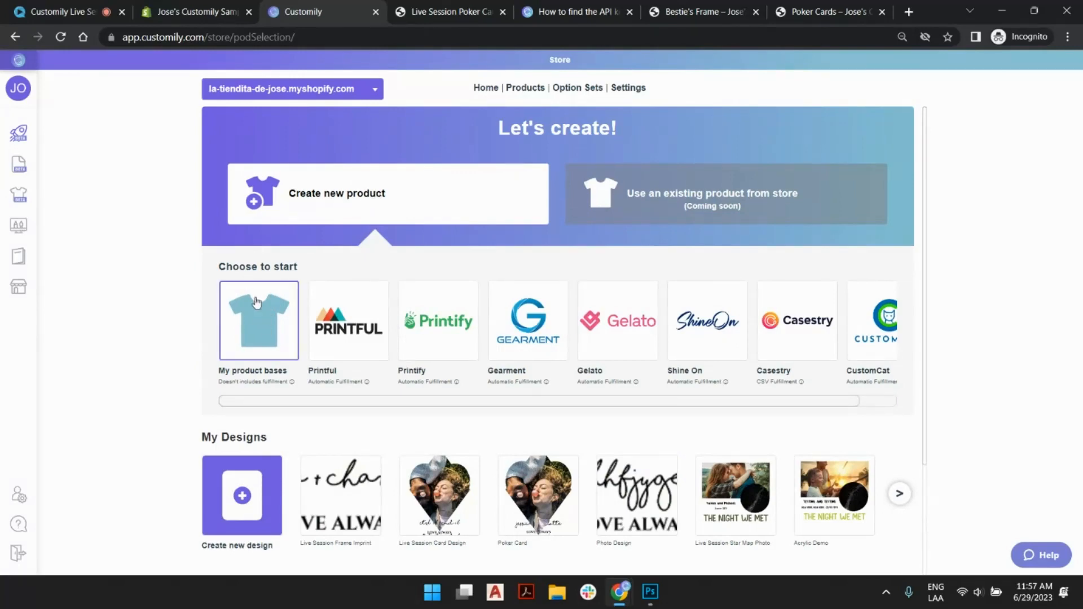
click(263, 328)
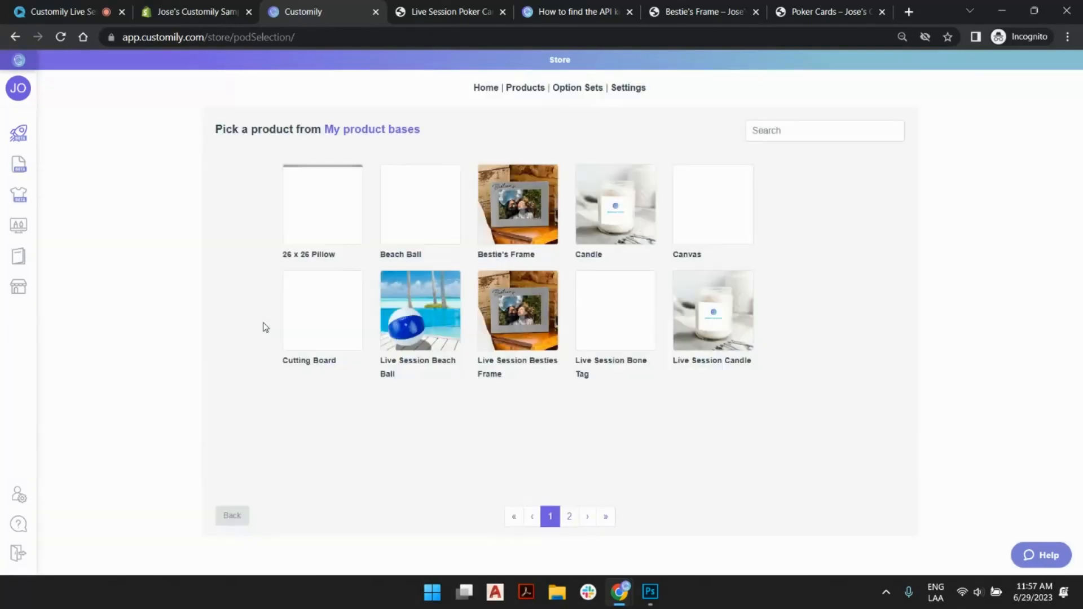
click(528, 322)
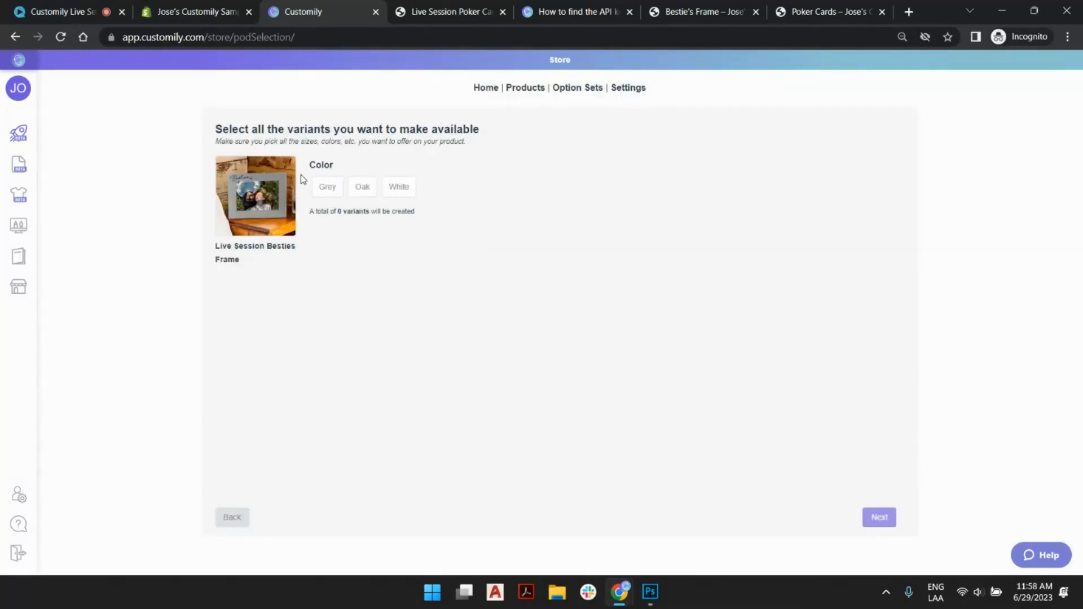
- Make the Grey, Oak and White color variants available and continue to choosing a design
click(327, 192)
click(373, 192)
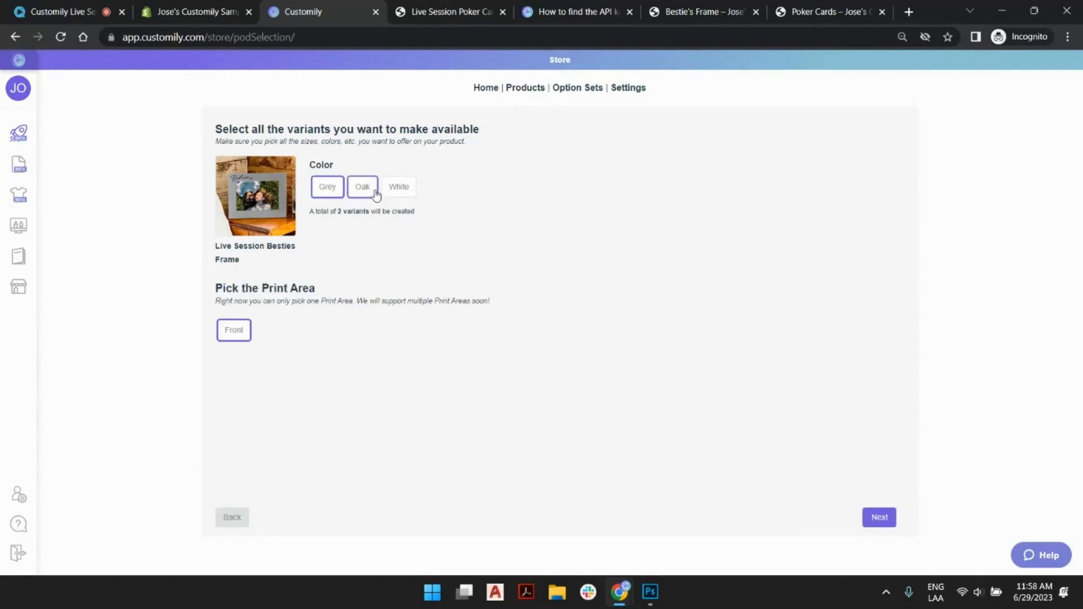
click(399, 190)
click(399, 189)
click(404, 187)
click(880, 518)
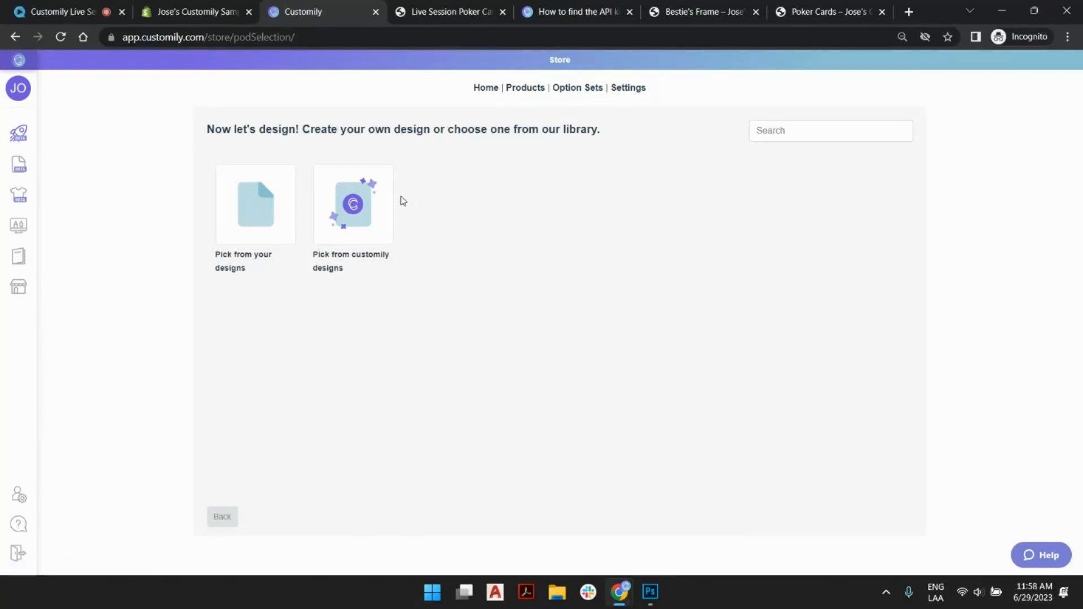
- Choose the saved Live Session Frame Imprint design from your own designs for the frame product
click(354, 210)
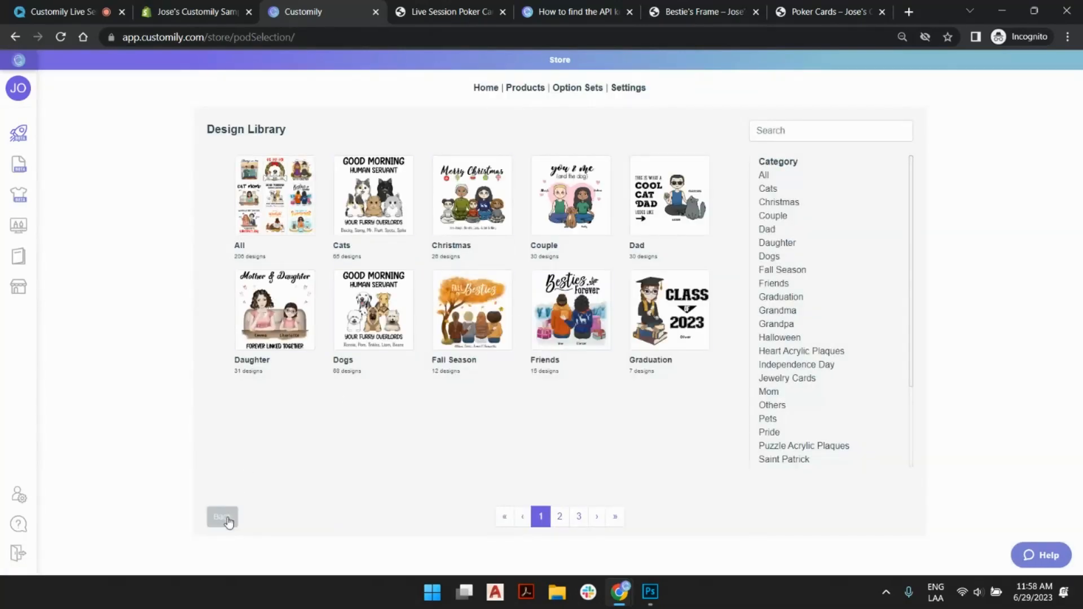
click(224, 518)
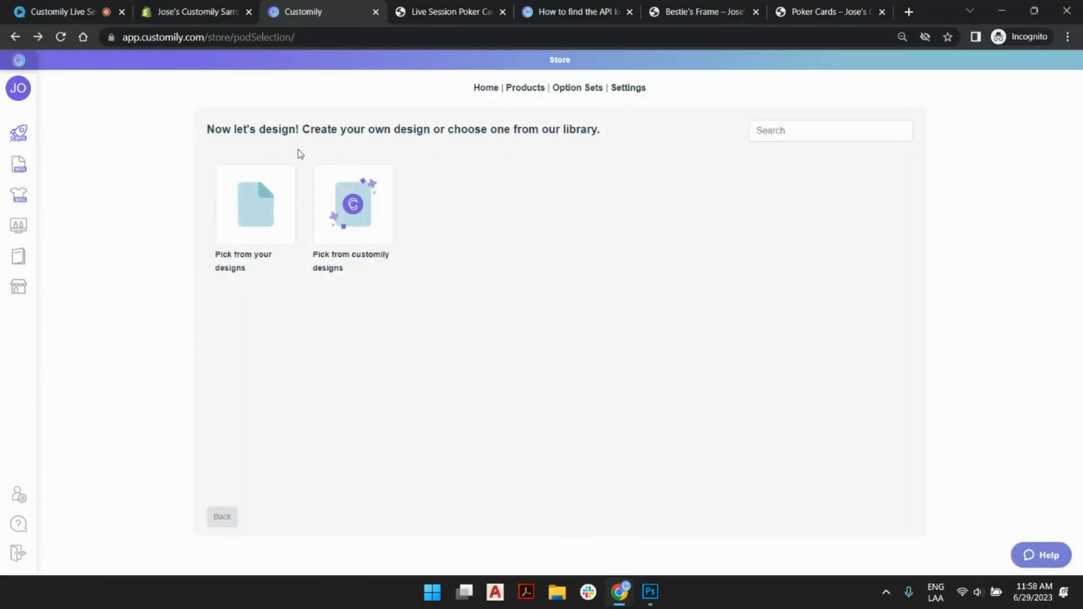
click(260, 196)
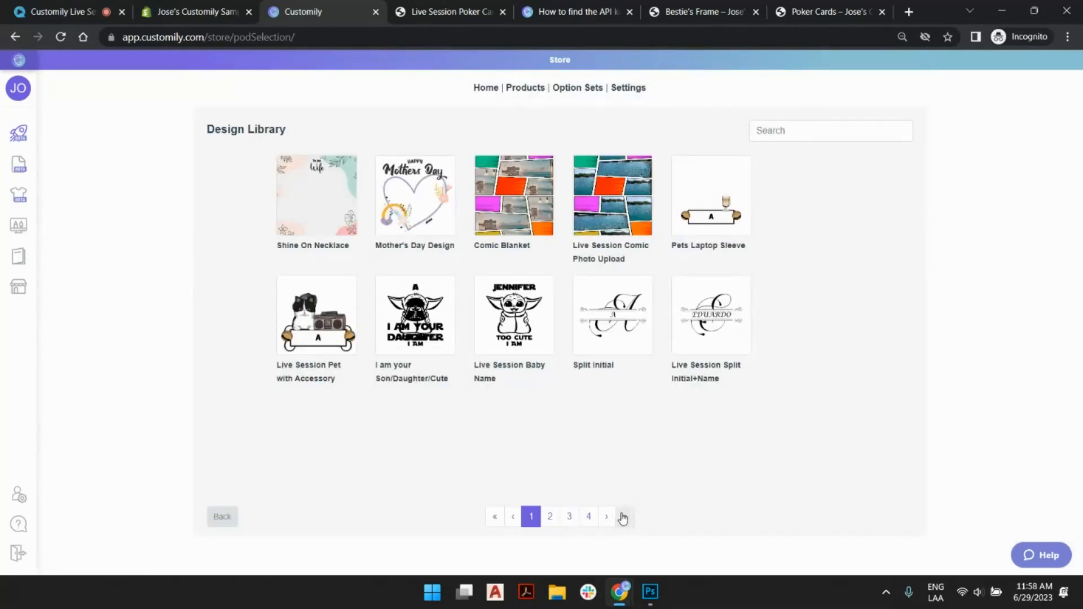
click(625, 516)
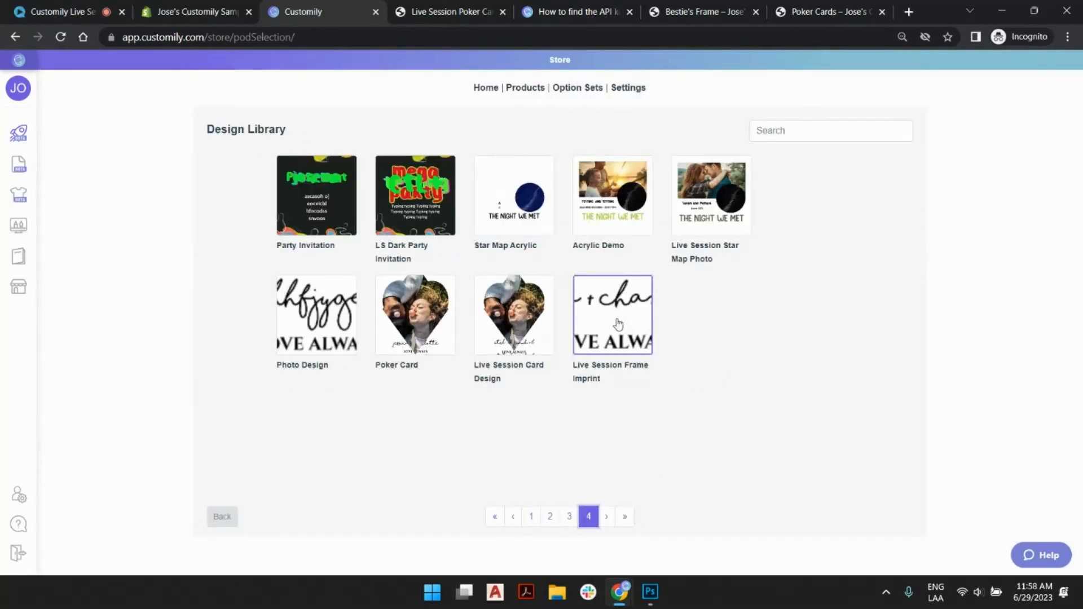
click(617, 322)
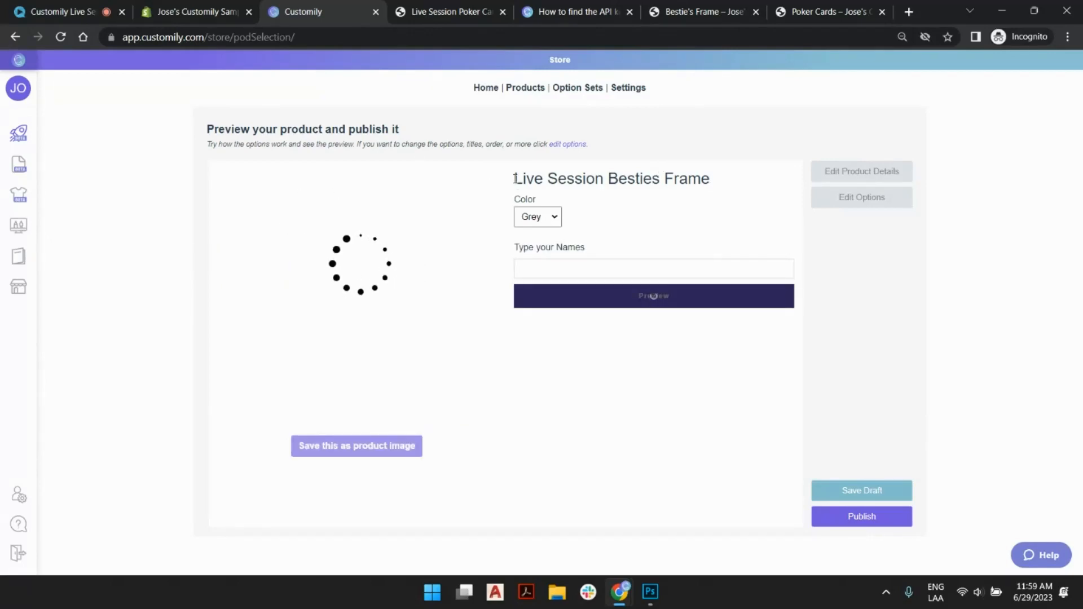
- Check how the frame preview looks in the Oak and White colors
click(547, 219)
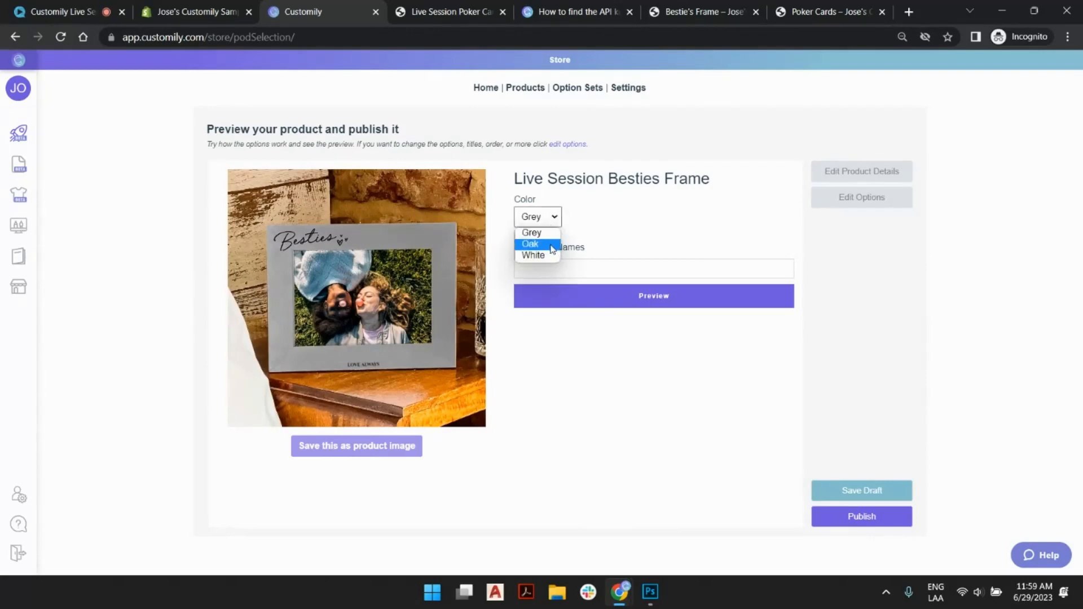
click(552, 249)
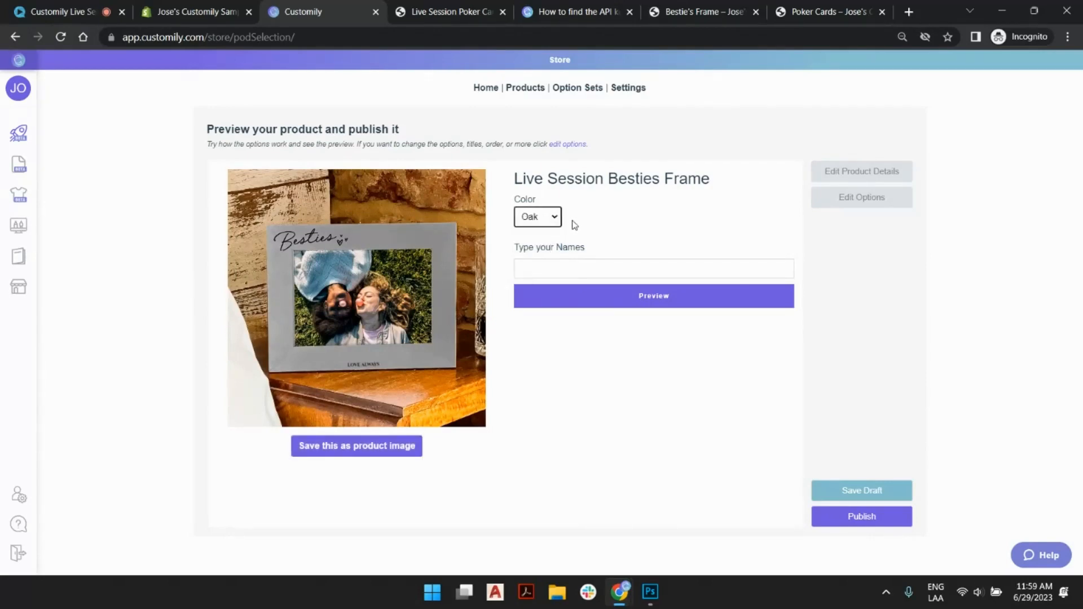
click(554, 222)
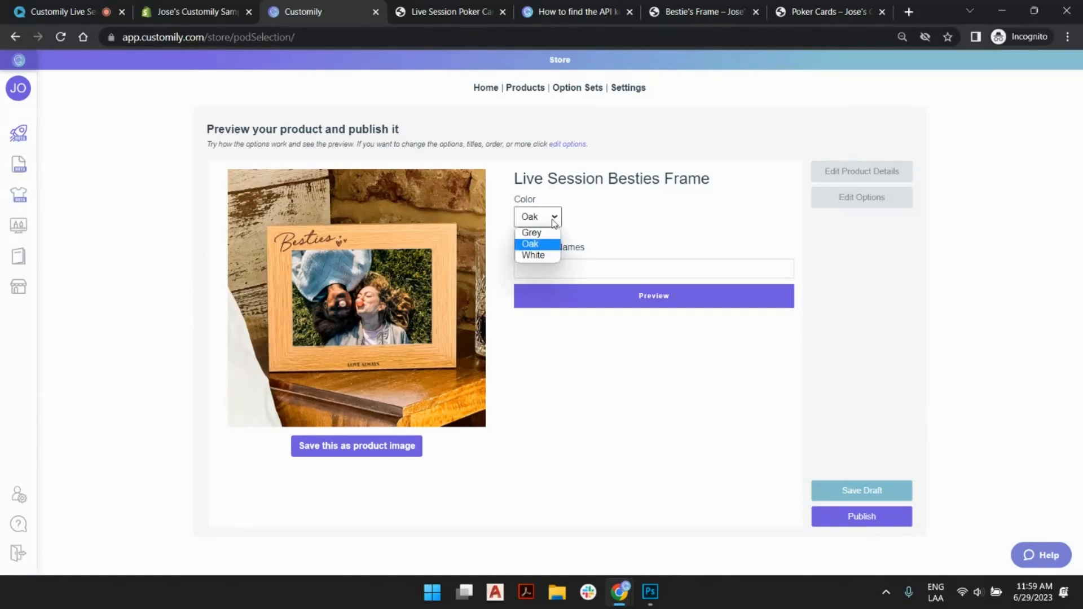
click(550, 255)
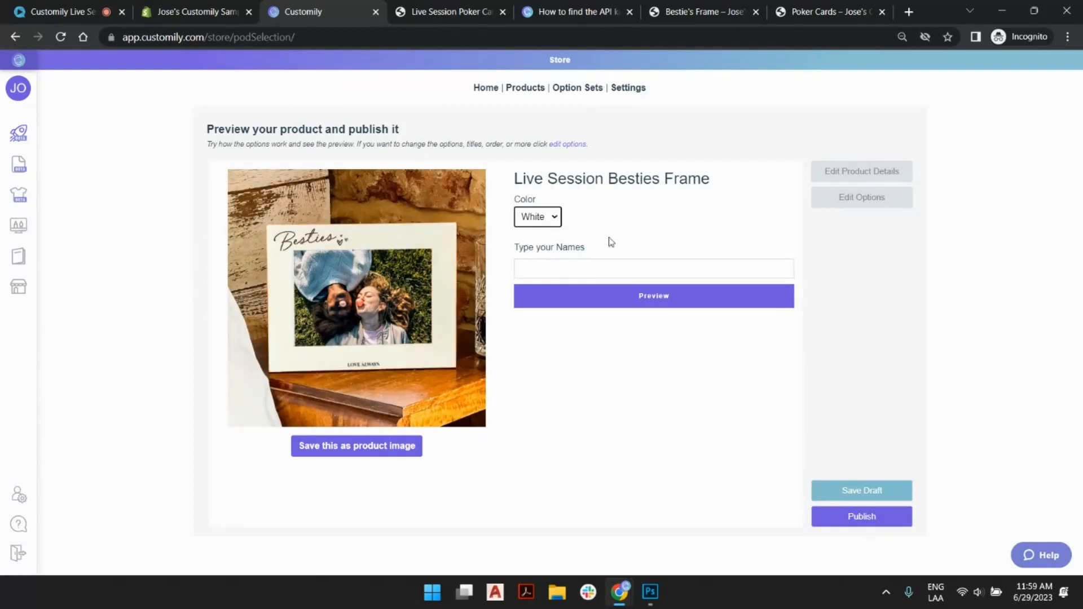
- Fill in the names option with two sample names joined by an ampersand and set the color to Oak
click(563, 265)
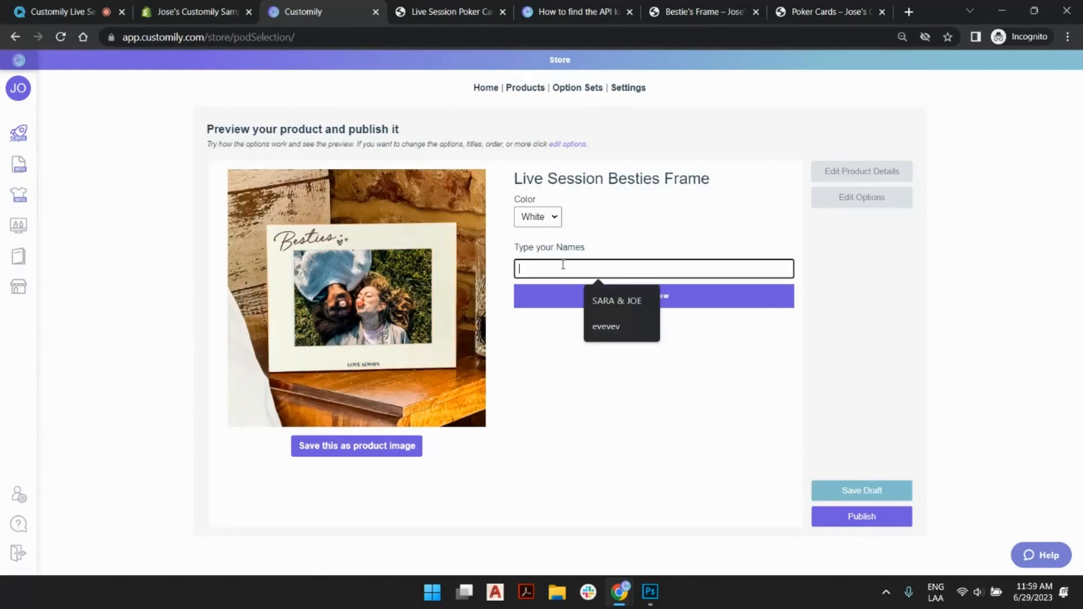
text(Br)
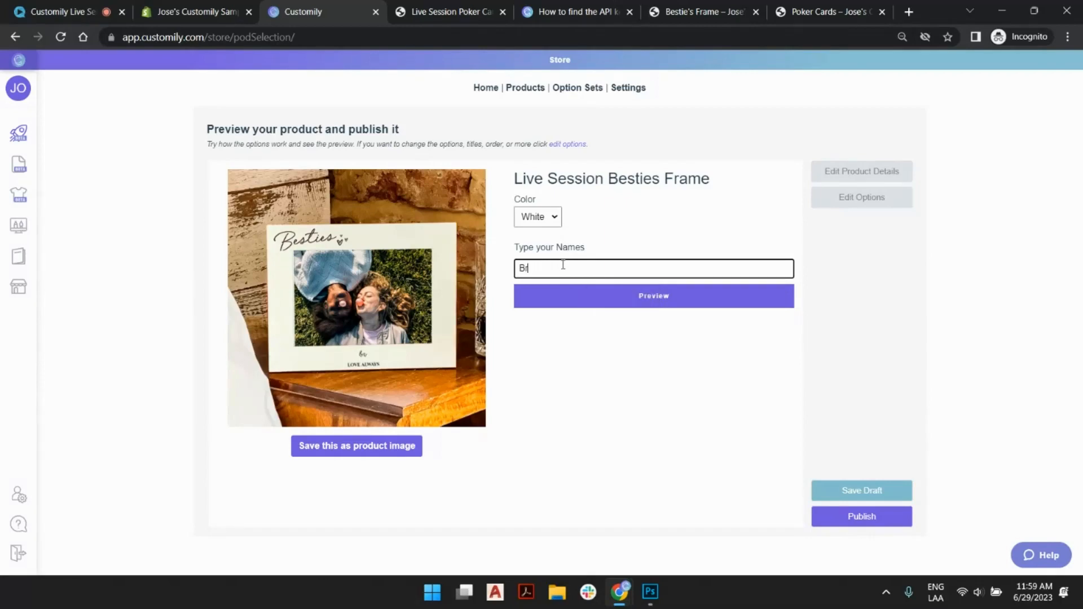
text(enda & Lindsey)
click(550, 217)
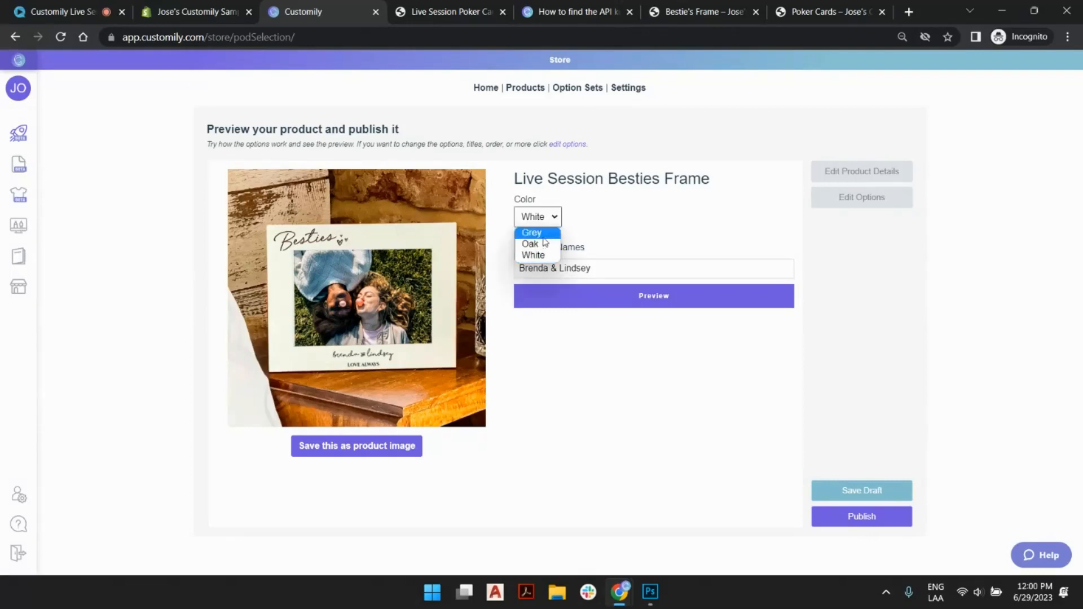
click(543, 244)
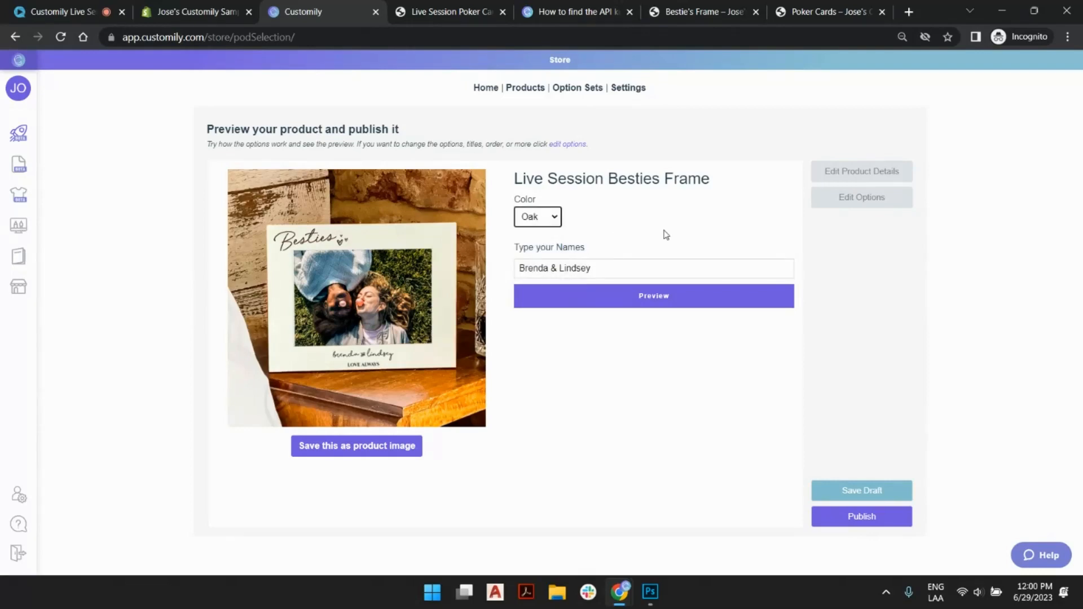
- View the enlarged preview of the personalized Oak frame and save that image as the product image
click(659, 305)
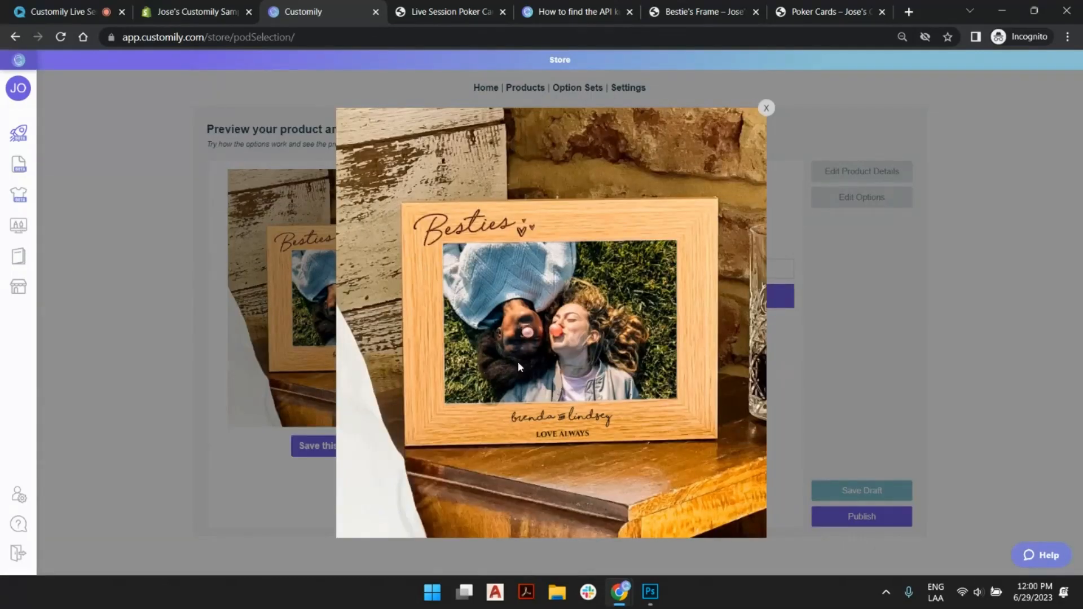
click(766, 108)
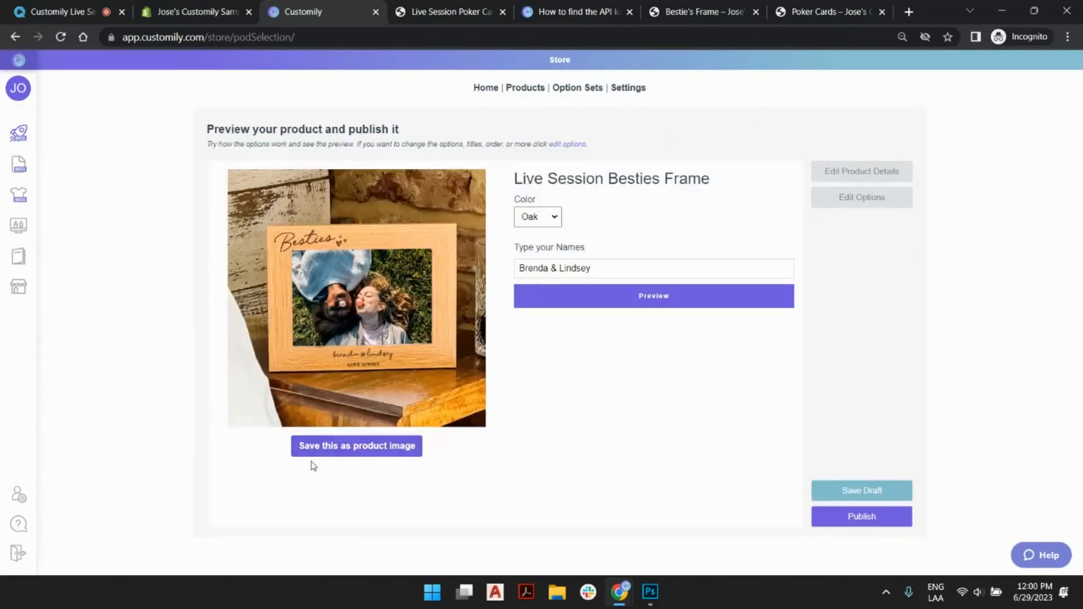
click(328, 451)
- Price the Grey variant at $18, Oak at $22 and White at $19 in the product details and save the product
click(869, 176)
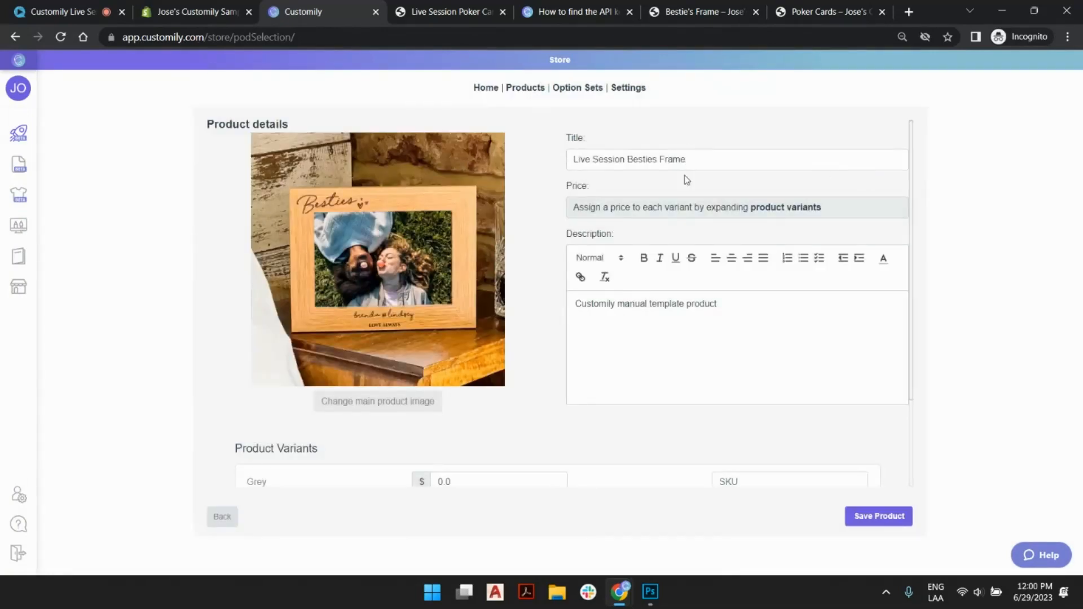
scroll(686, 179, down, 3)
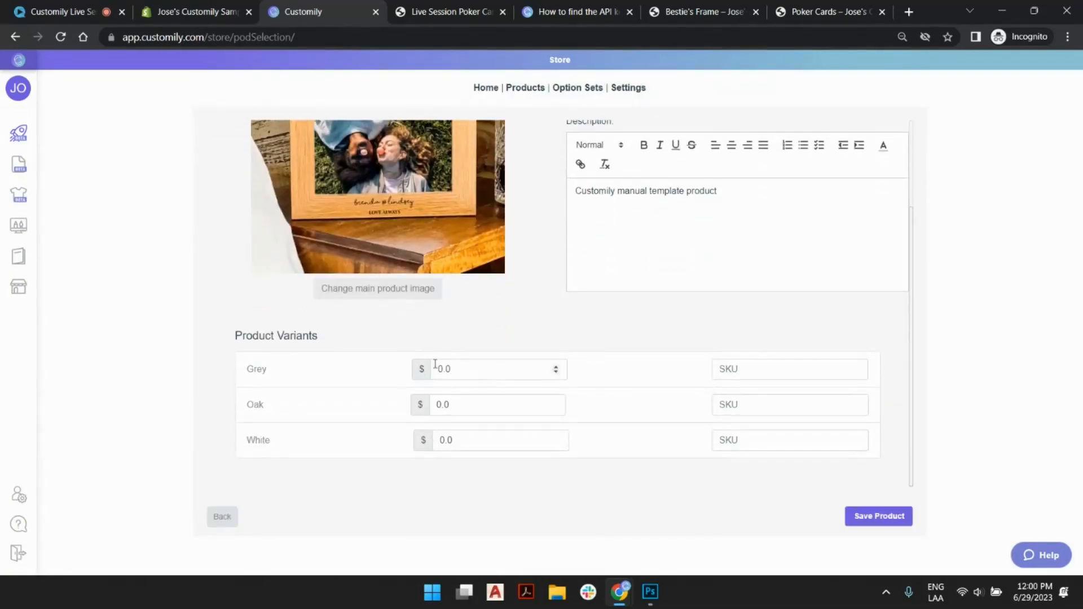
drag(471, 367, 387, 372)
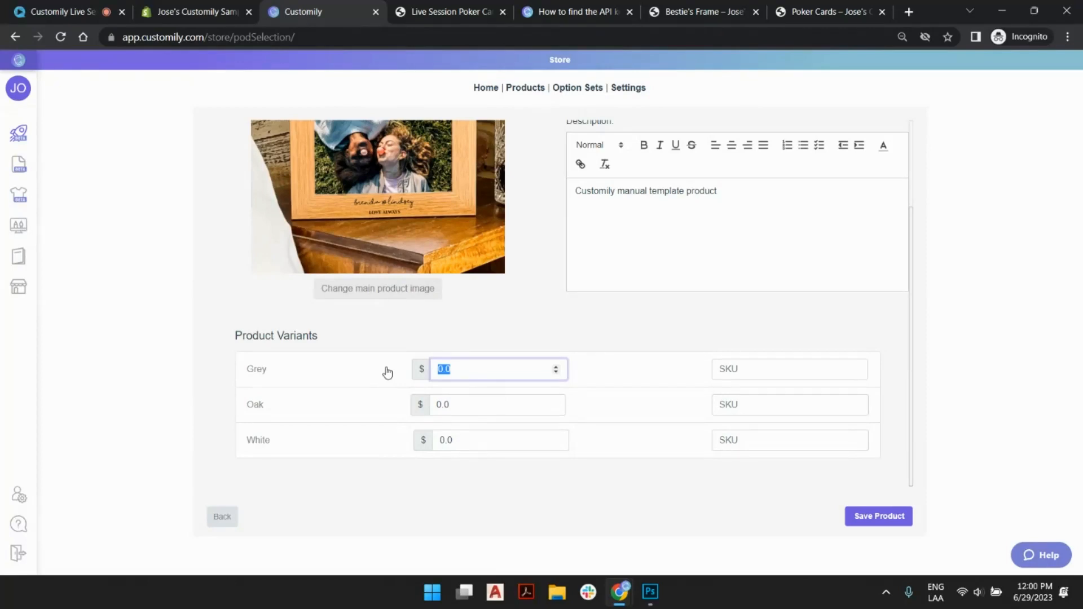
text(18)
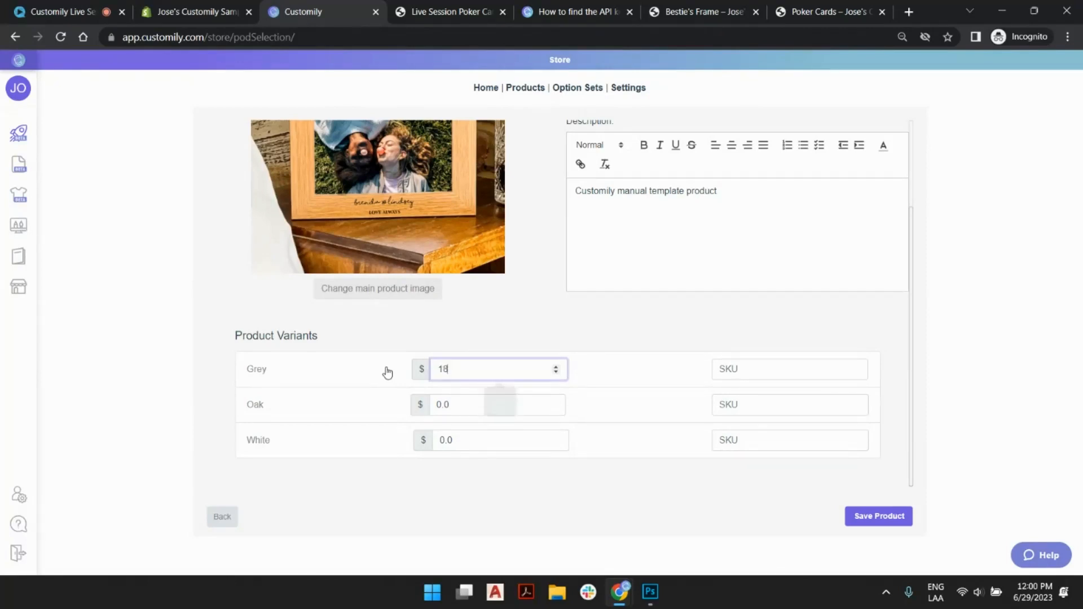
key(Tab)
key(Tab)
text(22)
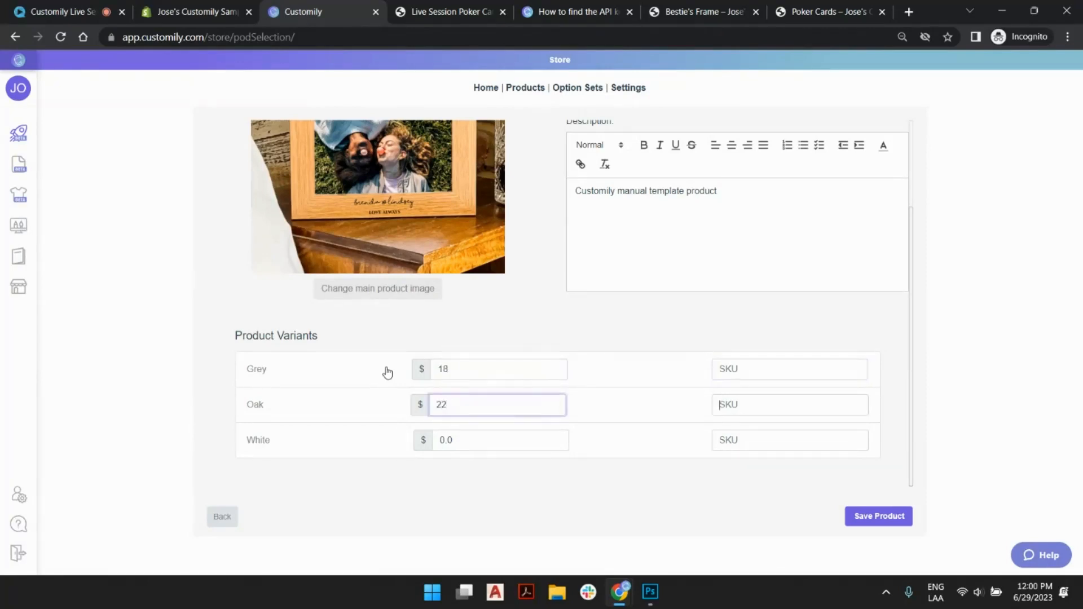
key(Tab)
key(Tab)
text(19)
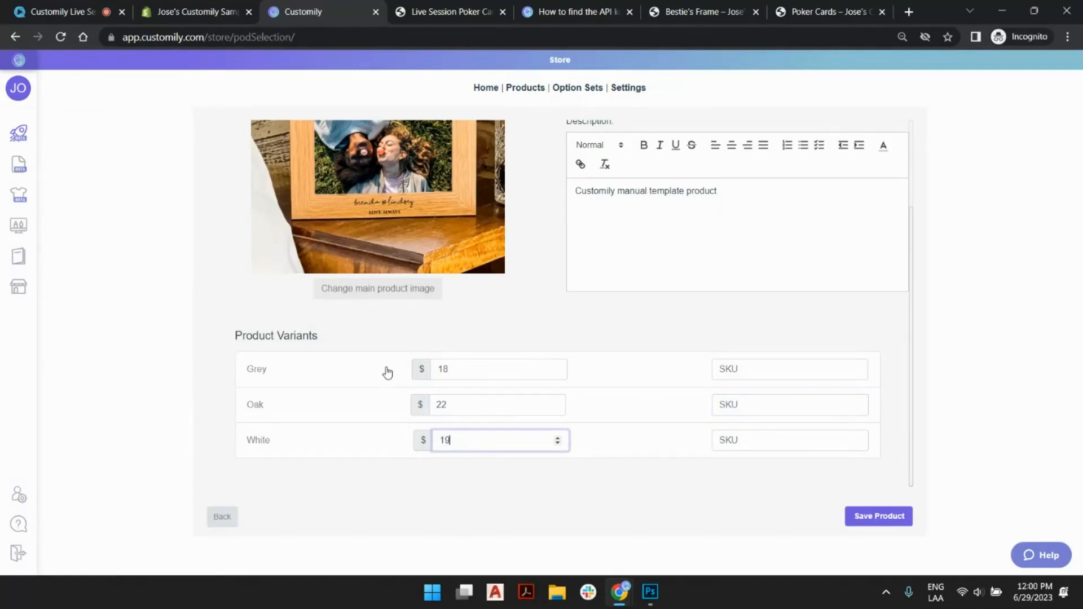
key(Tab)
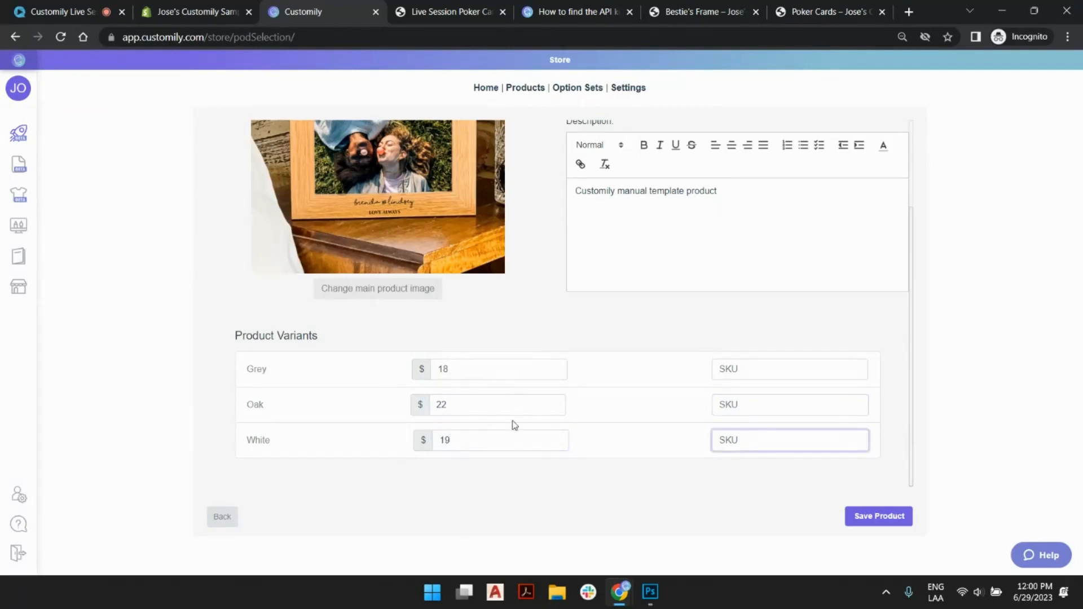
click(888, 515)
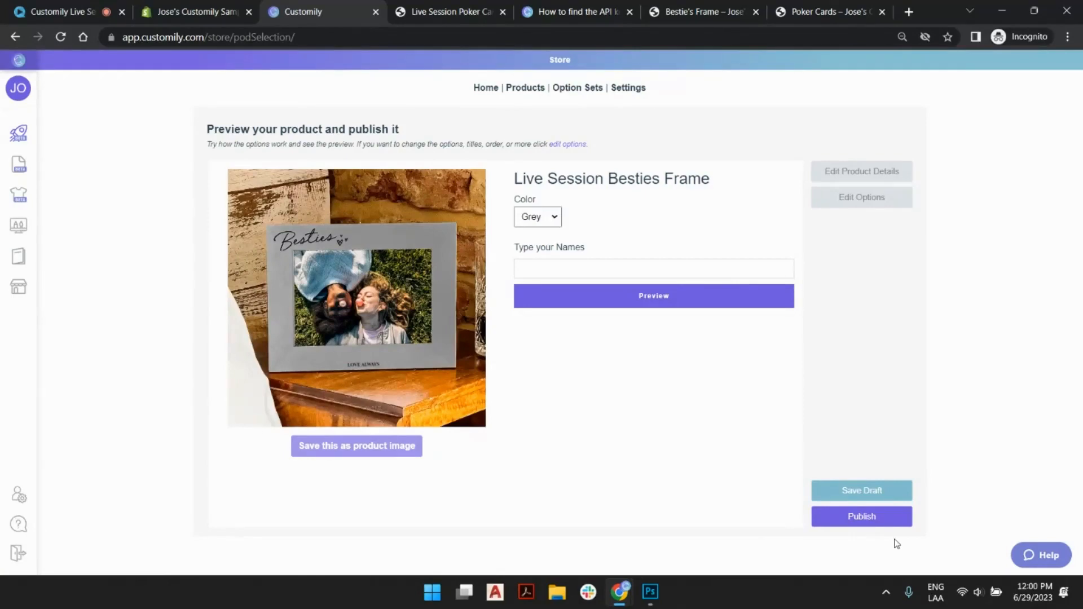
- Publish the Besties Frame product and try its Oak and White colors on the store page
click(888, 517)
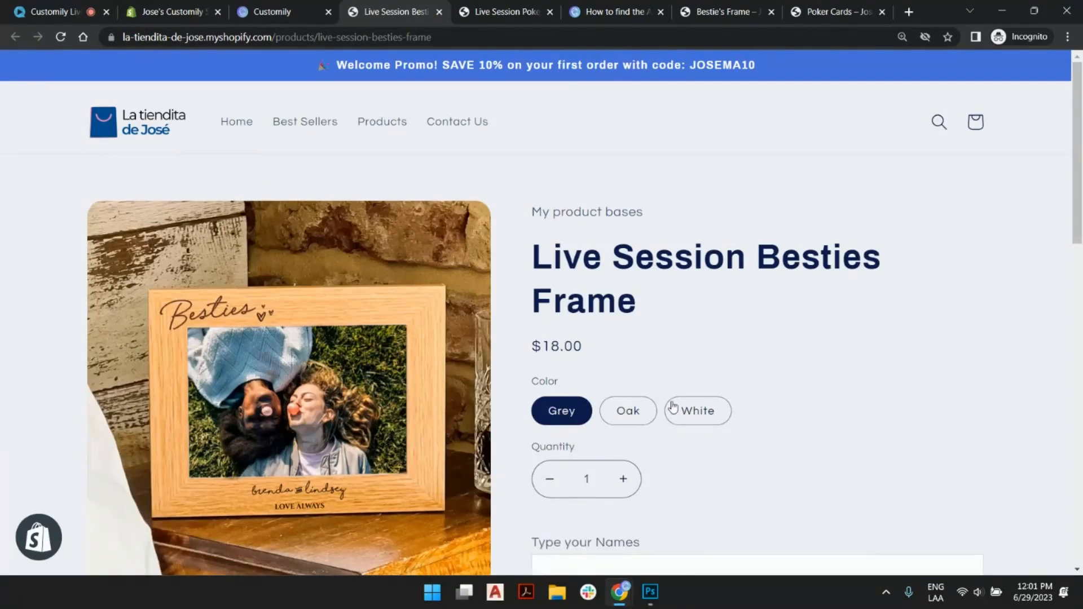
click(647, 425)
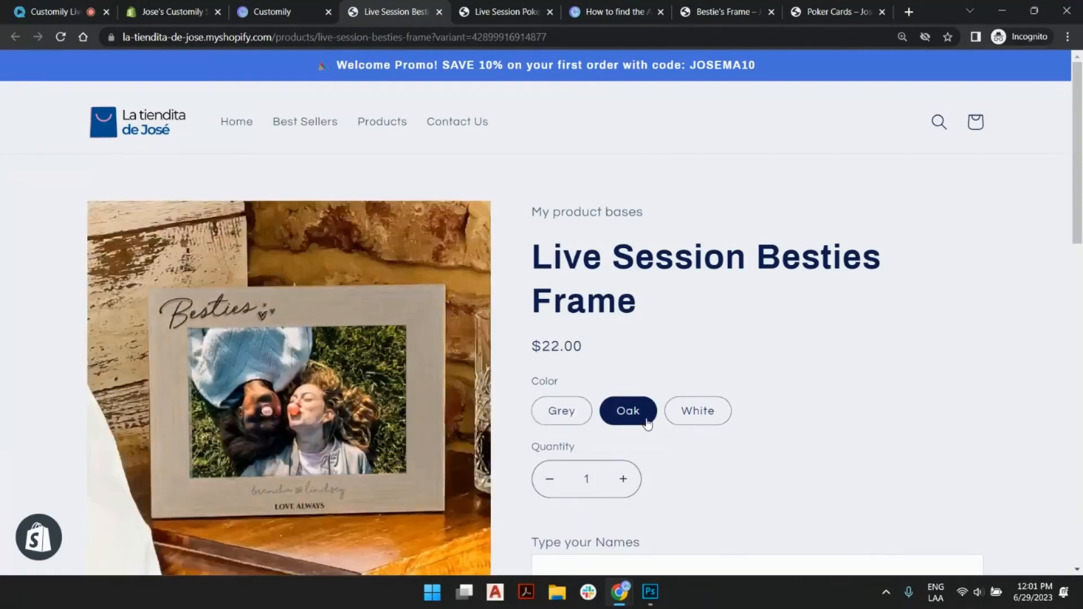
click(666, 422)
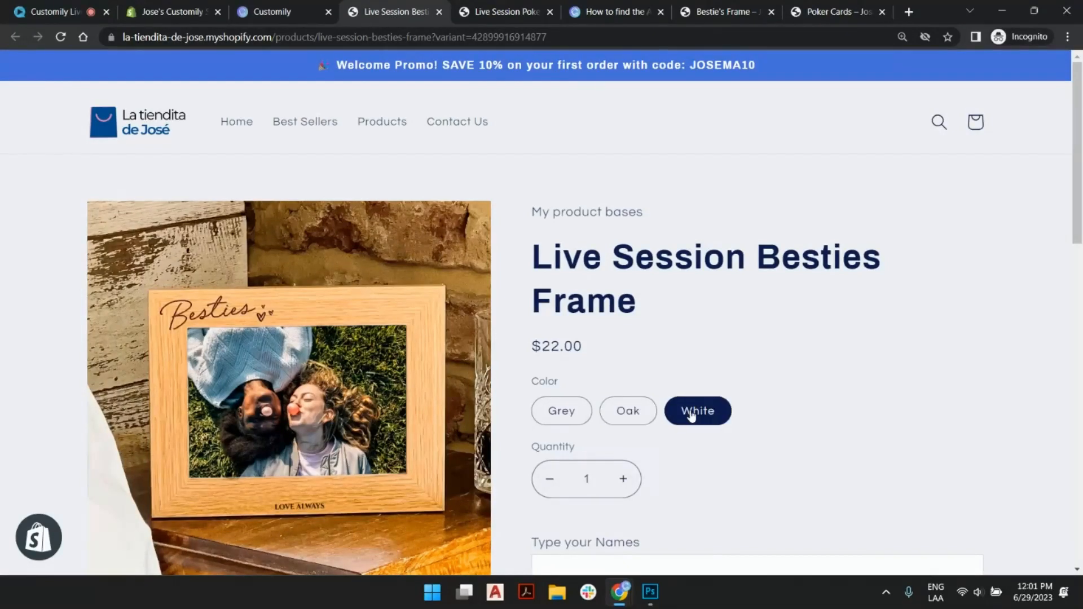
- Test the live personalization by entering two sample names for the imprint and switching the frame to Oak
scroll(769, 308, down, 4)
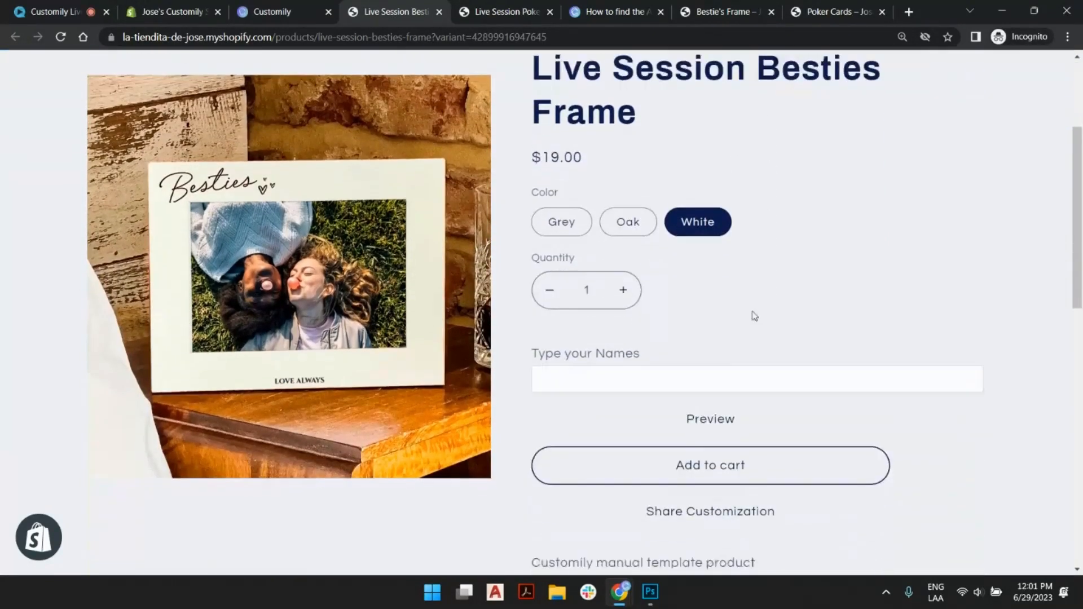
click(684, 357)
click(657, 393)
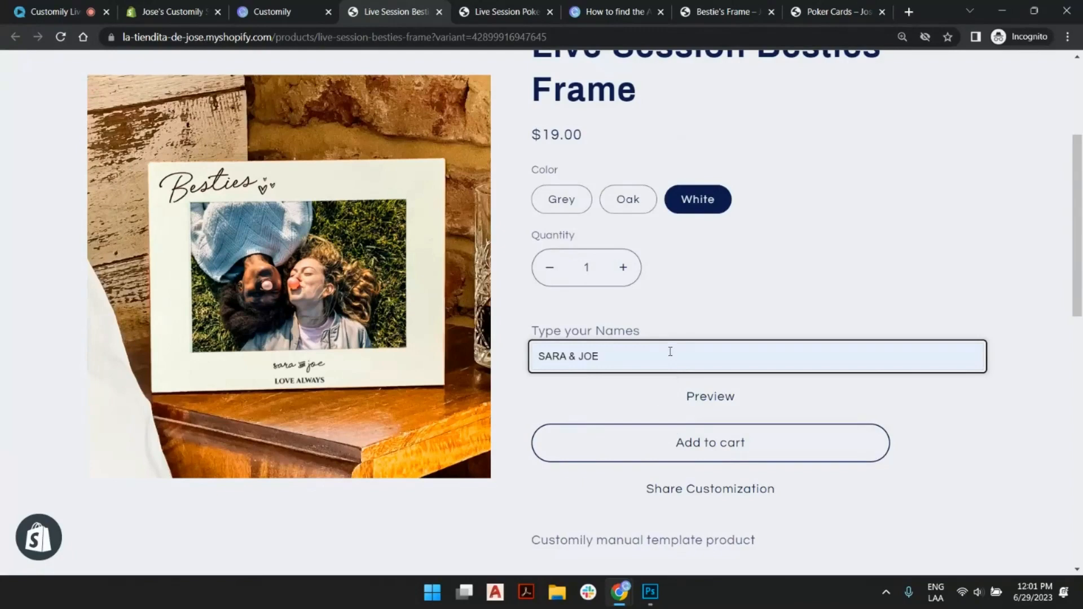
text(LY)
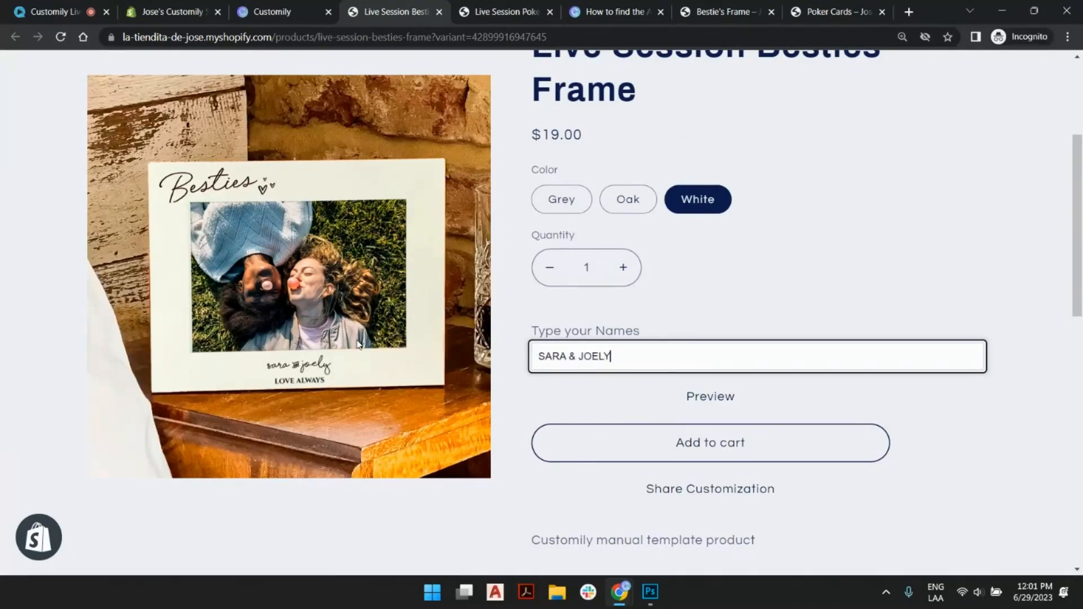
click(621, 205)
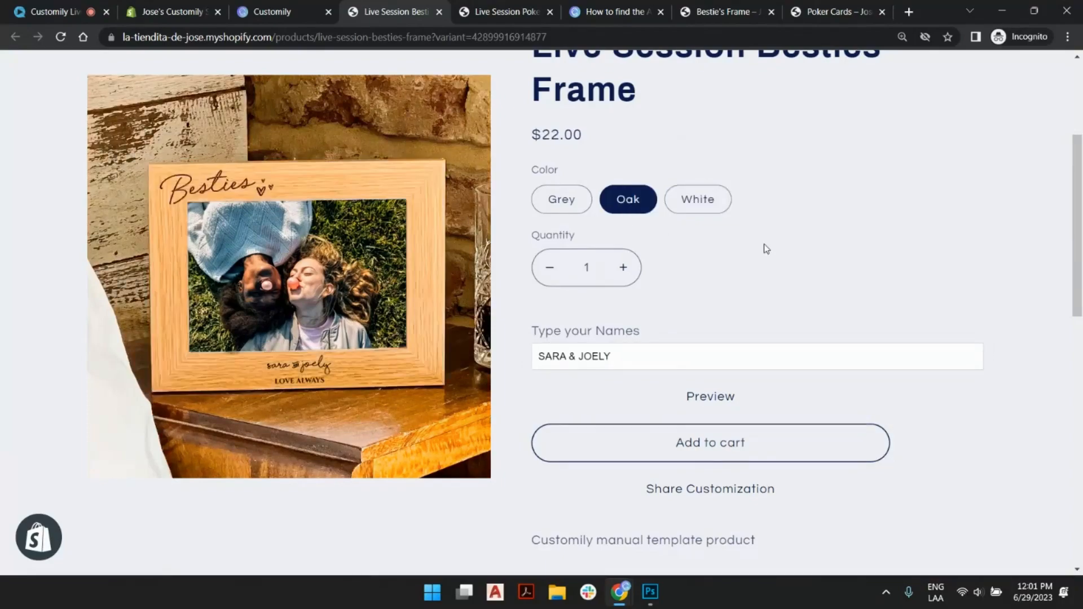